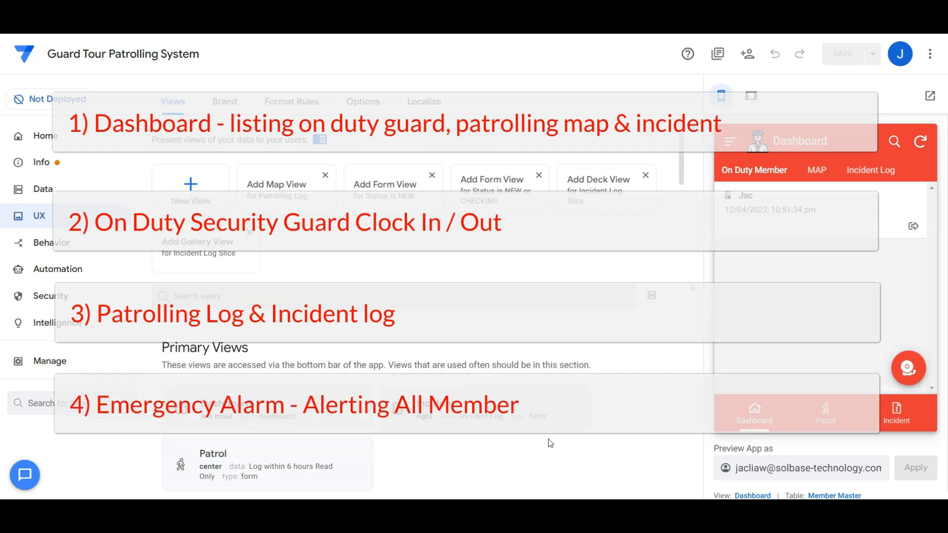
Step: Open the dashboard to view the on-duty members, patrol map and incident log
left_click(545, 440)
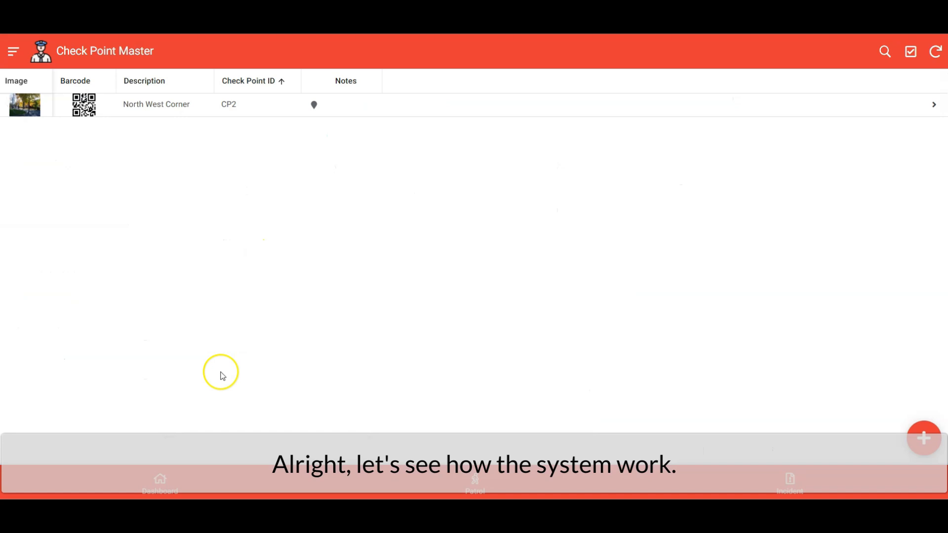
left_click(165, 481)
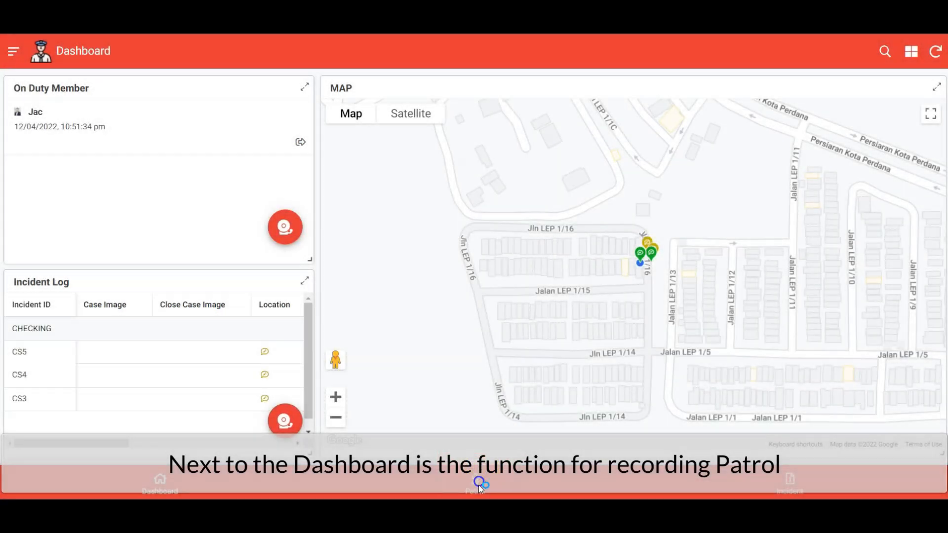
Step: Create and save a patrol record for the North West Corner check point with a street photo and the remark "Normal"
left_click(479, 485)
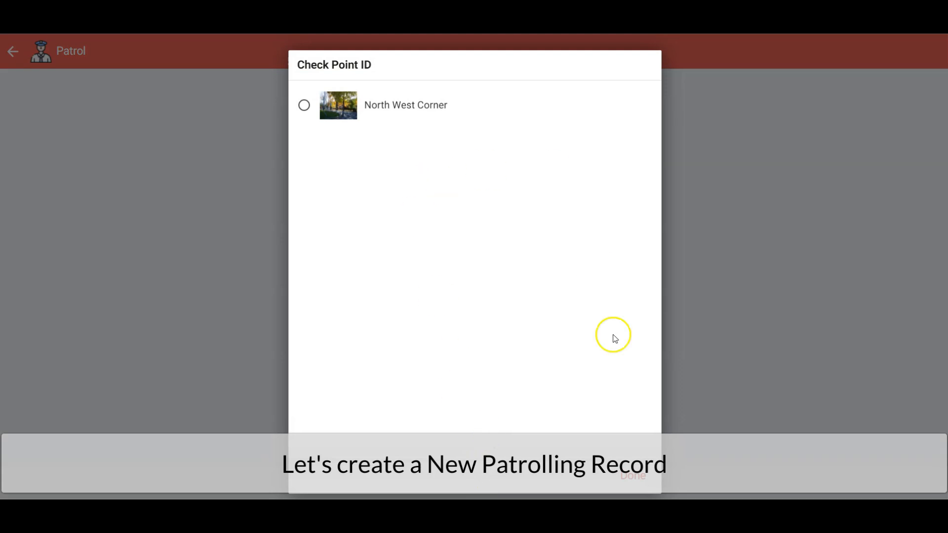
left_click(632, 481)
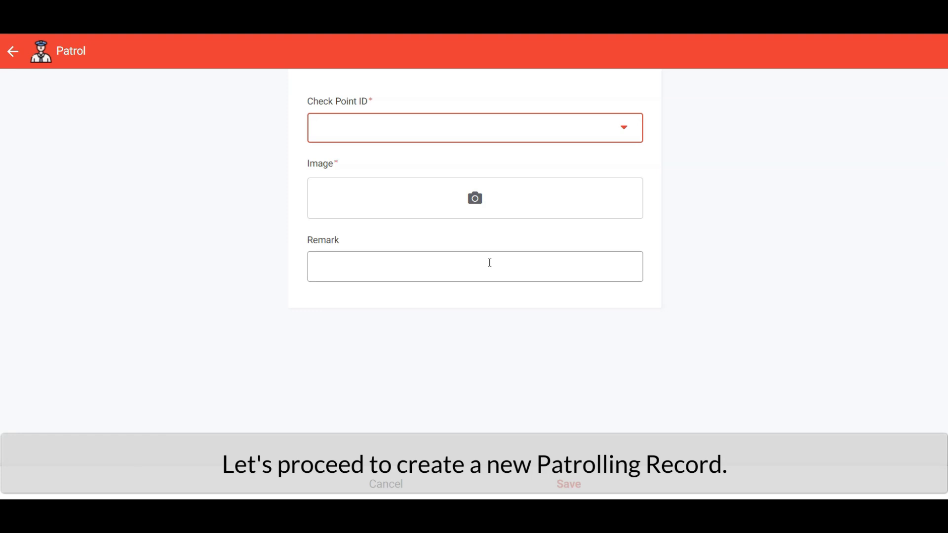
left_click(508, 127)
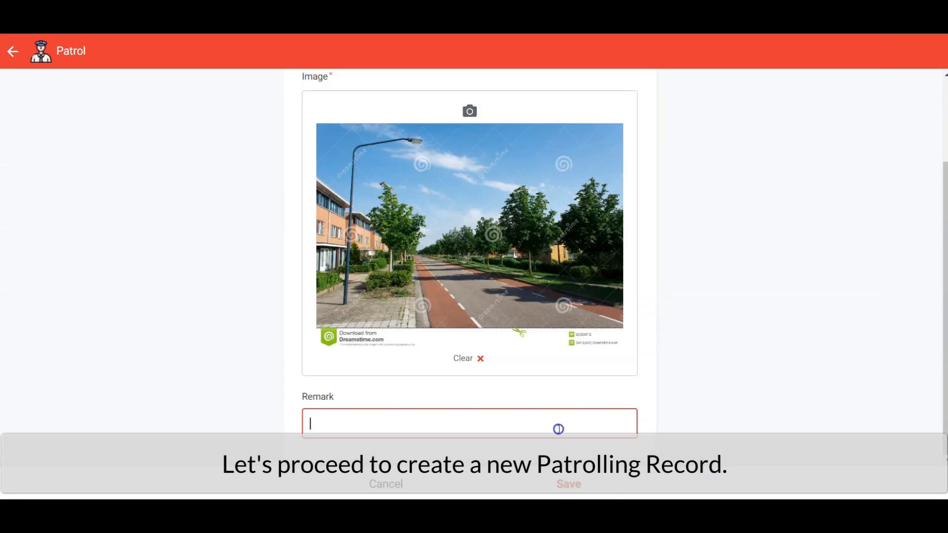
type("Normal")
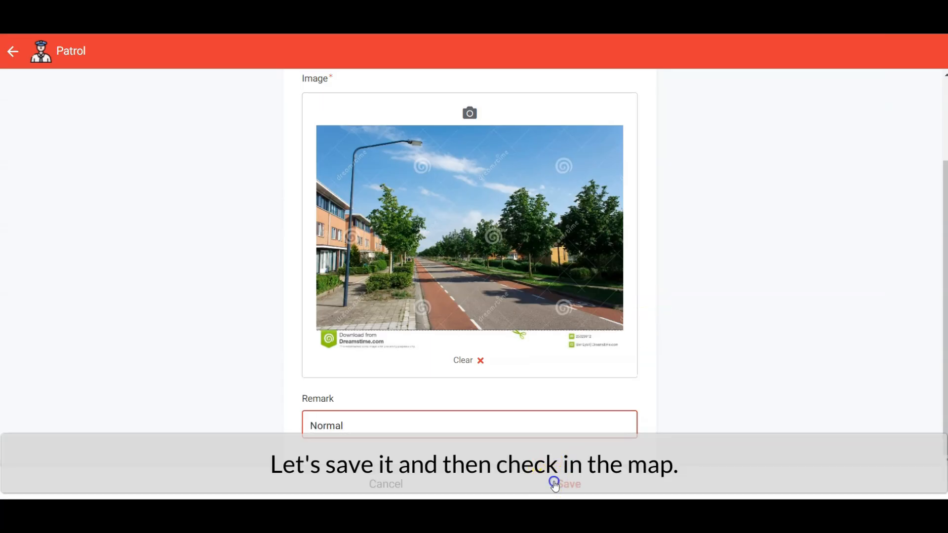
left_click(563, 483)
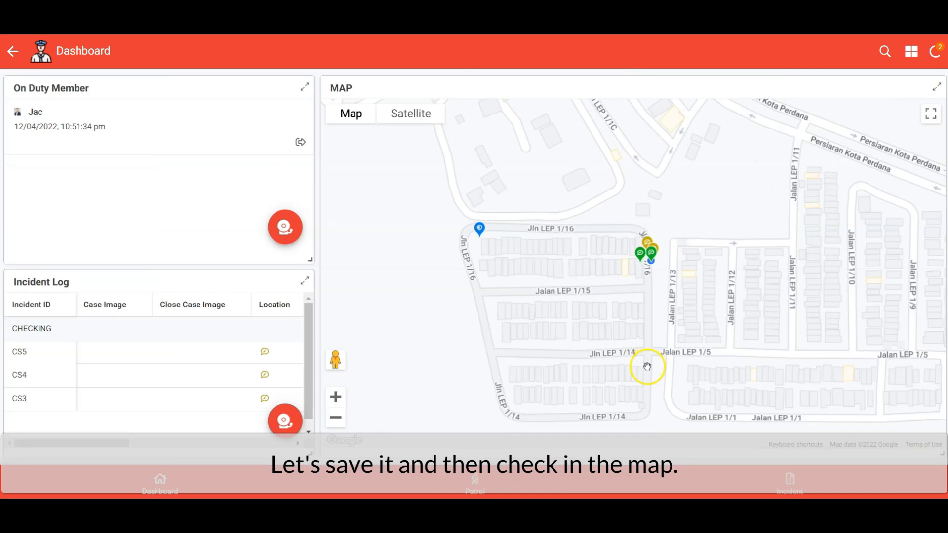
Step: Review the new North West Corner patrol record from the map, covering its image, locations, remark and check details, and close it
left_click(480, 236)
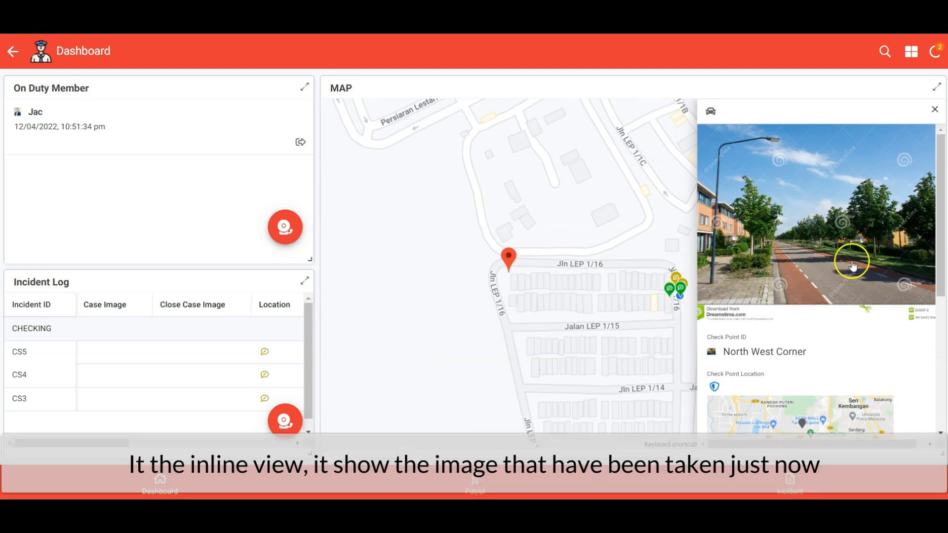
scroll(869, 348, "down", 2)
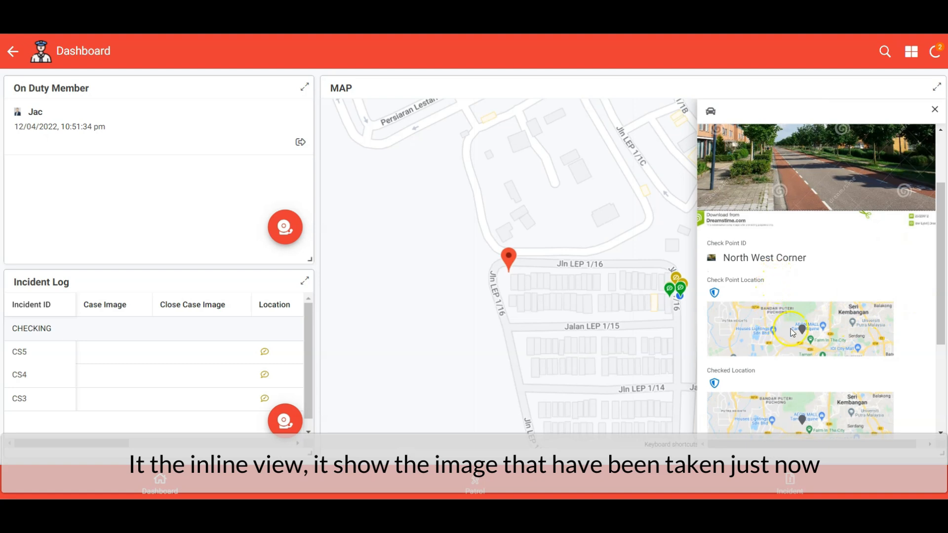
left_click(848, 353)
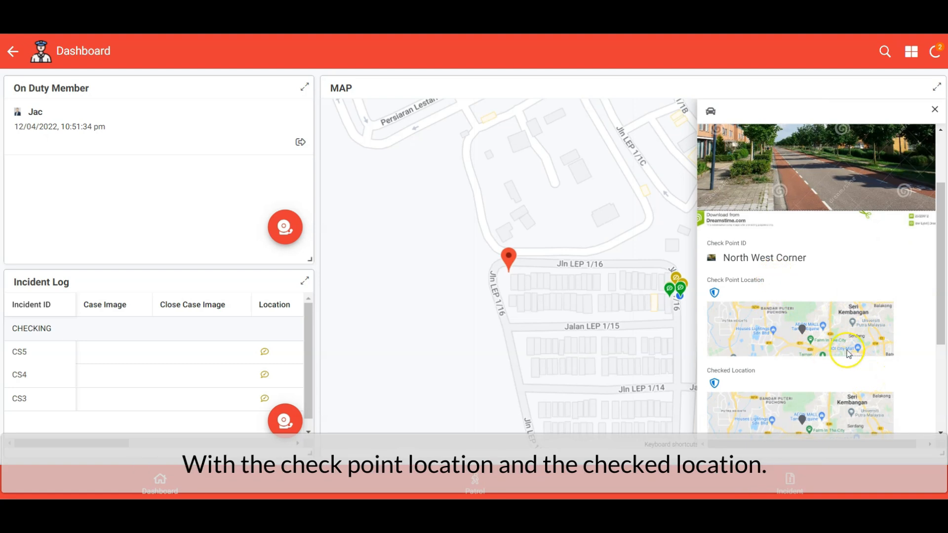
scroll(849, 353, "down", 2)
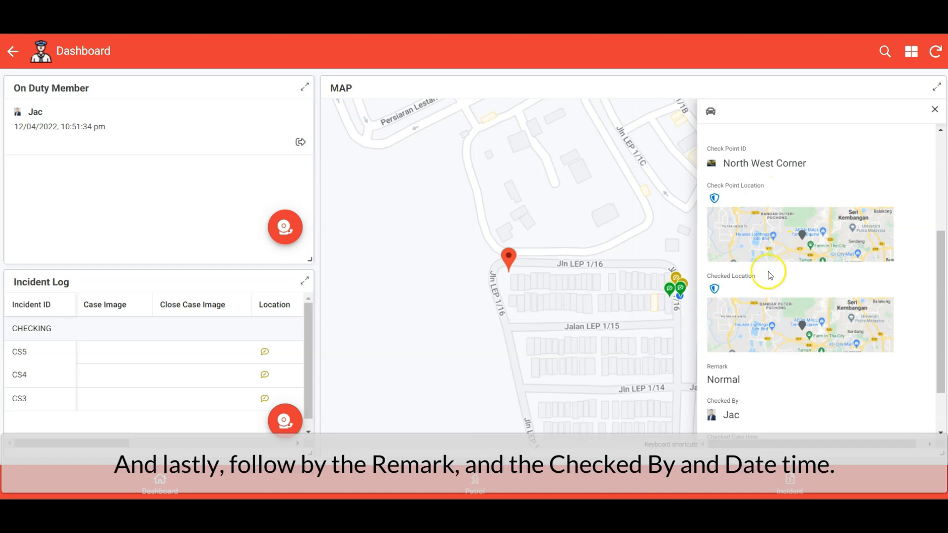
scroll(759, 311, "down", 2)
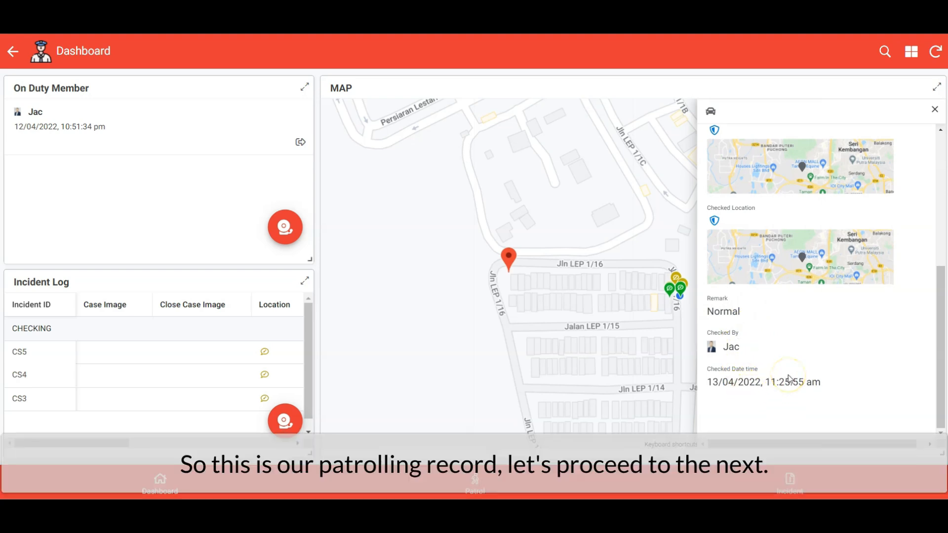
left_click(935, 110)
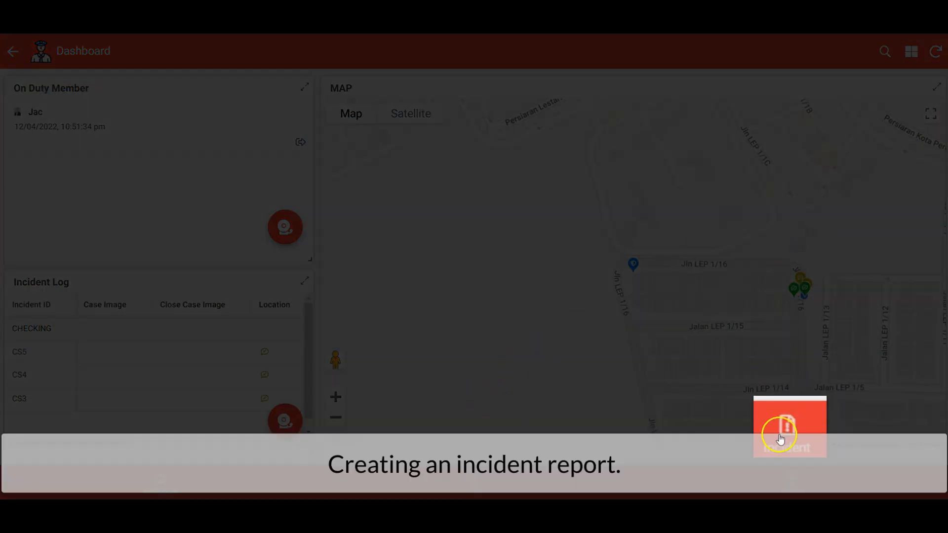
Step: Start a new incident report and attach the truck photo "edc250fc.Vehicle Photo.035526.jpg" as its case image
left_click(785, 444)
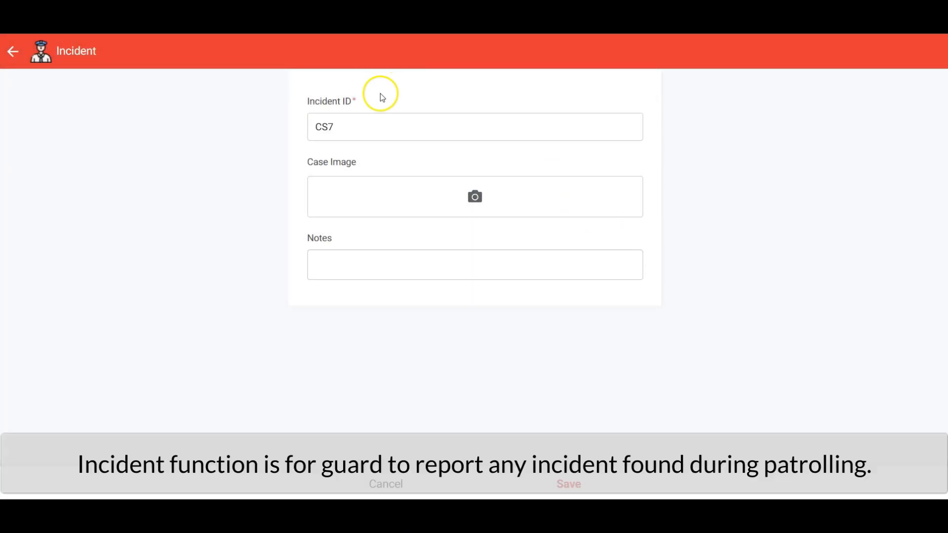
left_click(336, 120)
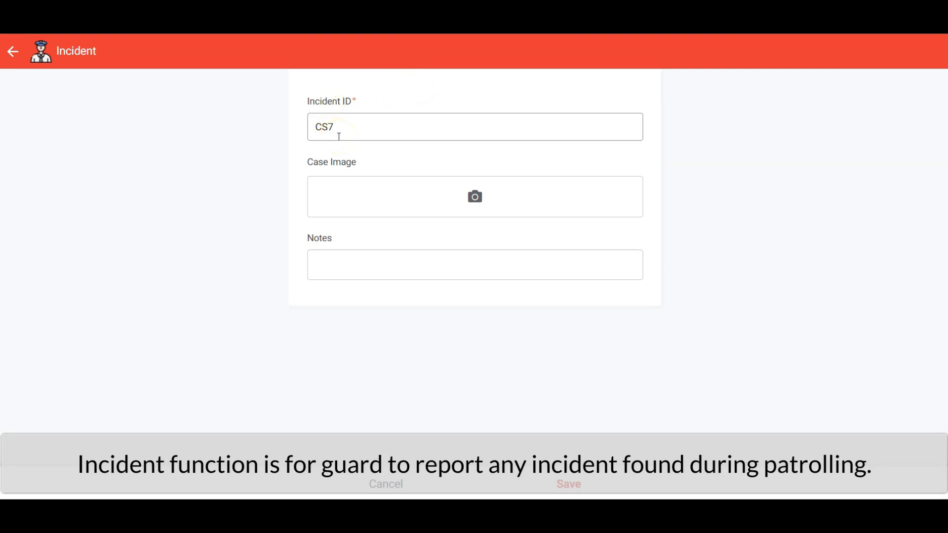
left_click(340, 124)
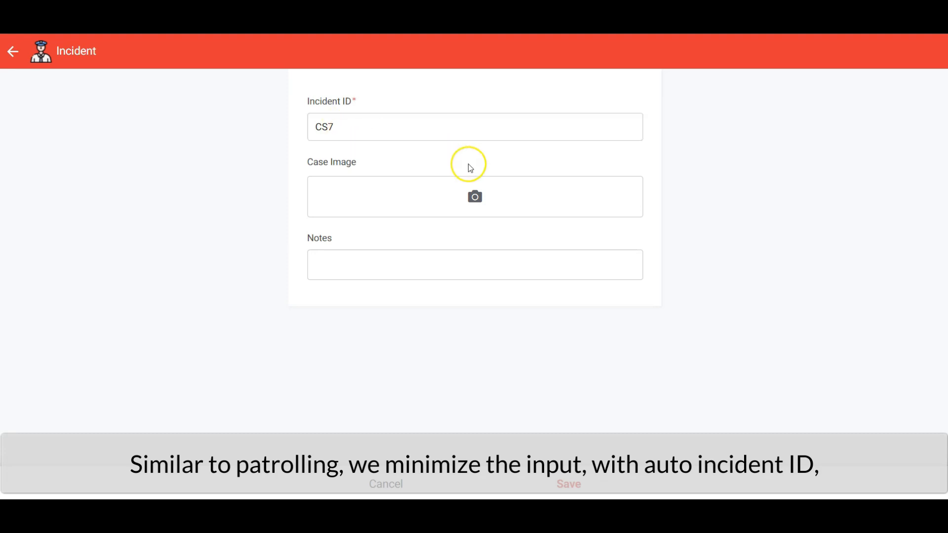
left_click(475, 197)
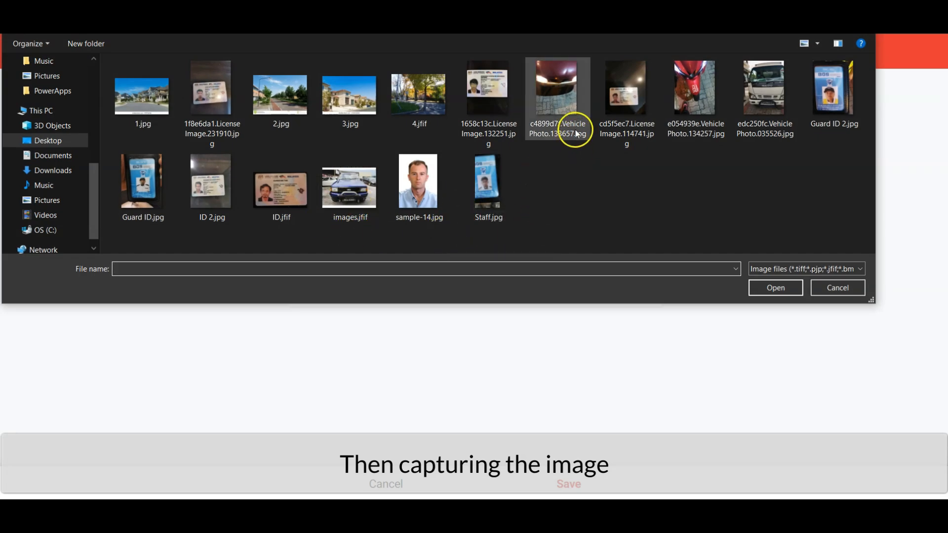
double_click(764, 91)
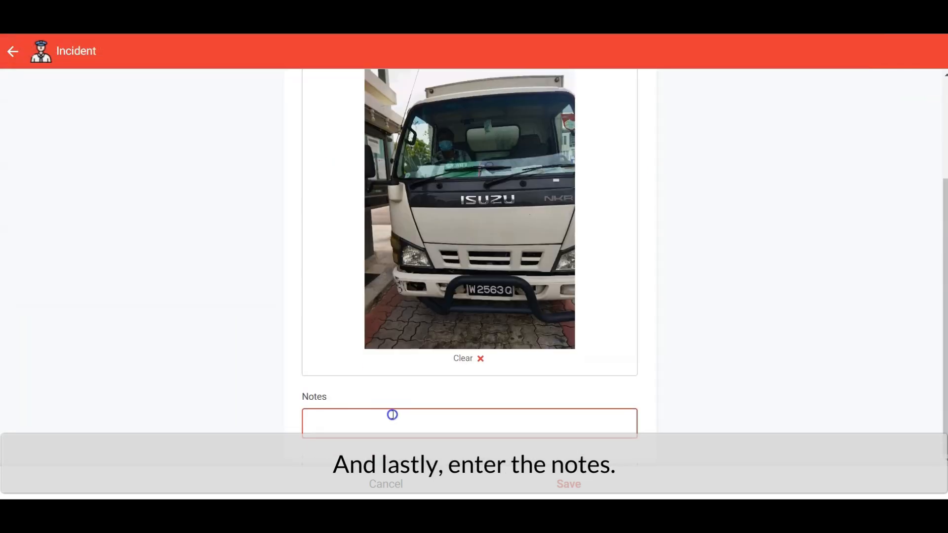
Step: Enter "Accident at guard house" as the incident notes and save the report
left_click(395, 417)
type("H")
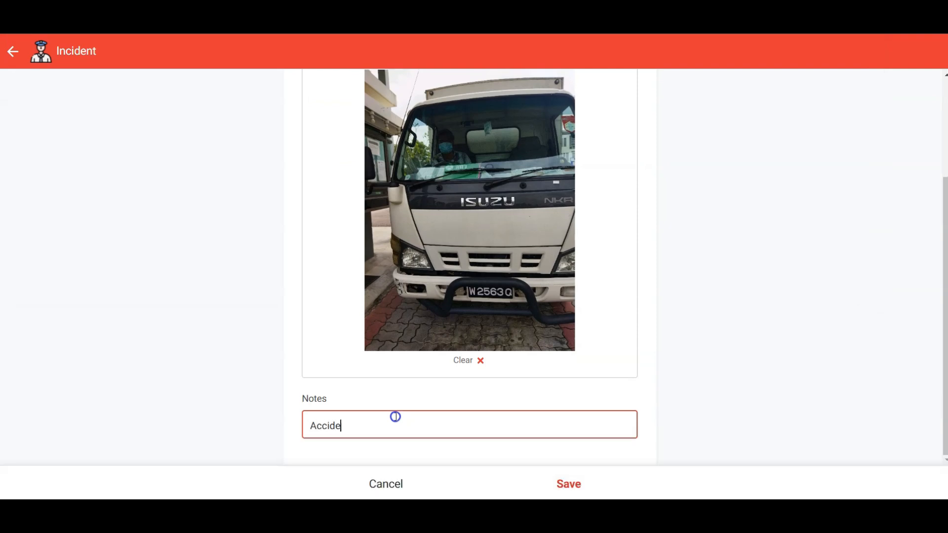
left_click(572, 489)
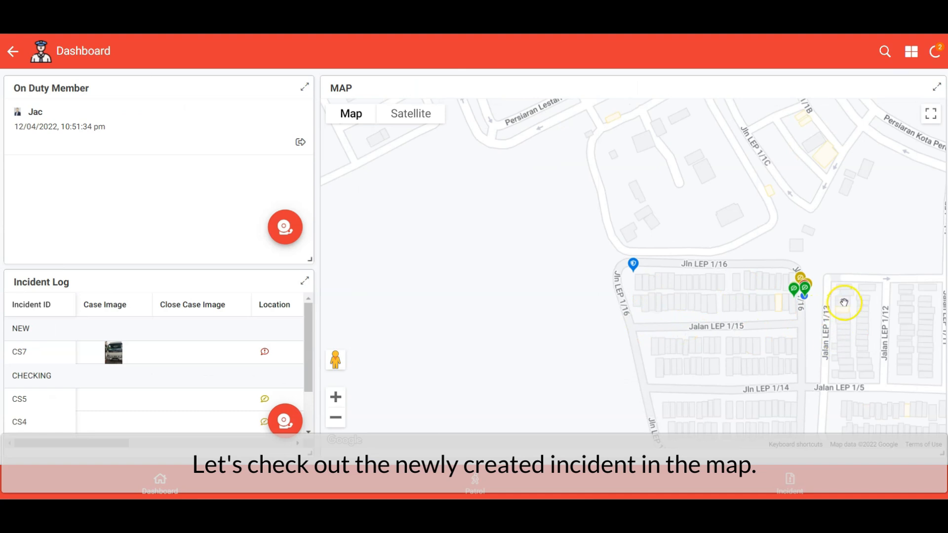
Step: Review the new guard house incident from its red map marker, covering its image, status, location and notes, and close the details
scroll(838, 302, "up", 3)
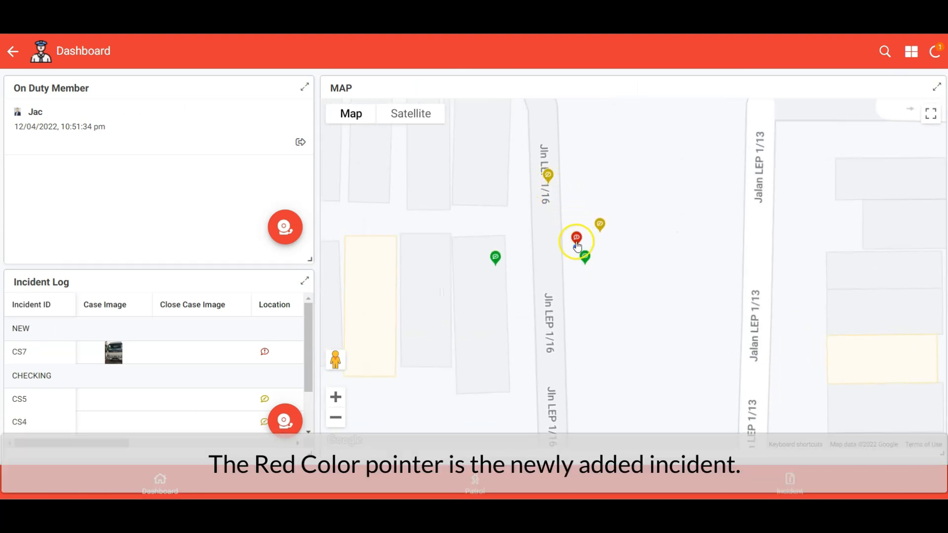
mouse_move(577, 246)
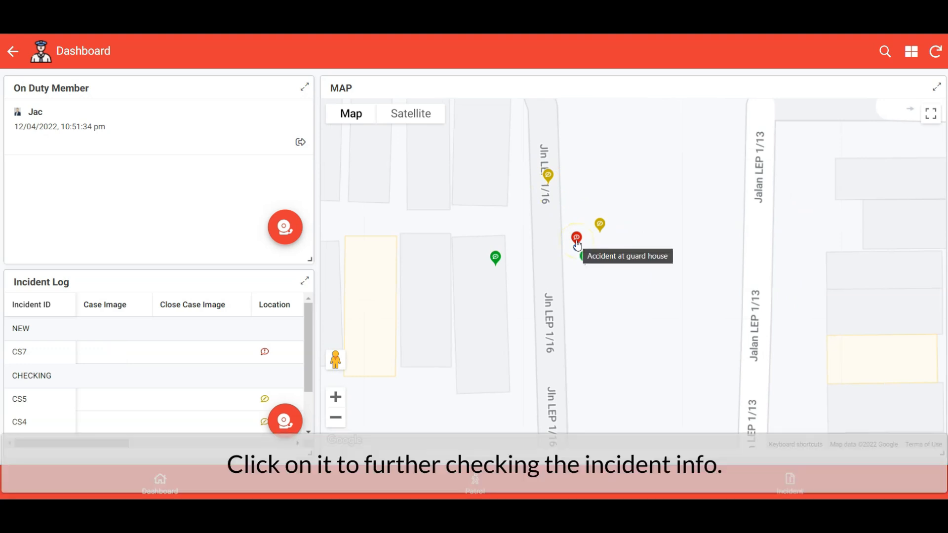
left_click(577, 240)
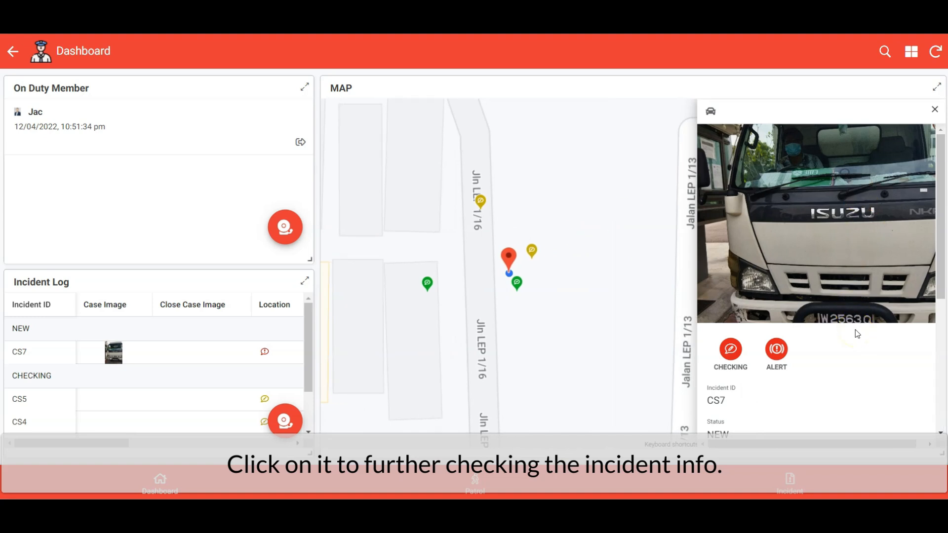
scroll(857, 335, "down", 4)
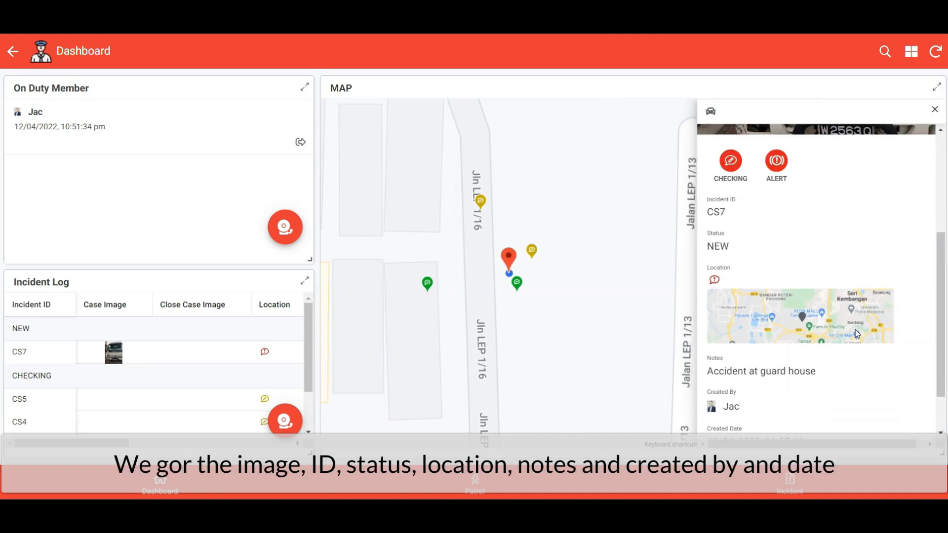
scroll(857, 333, "down", 1)
scroll(856, 332, "up", 5)
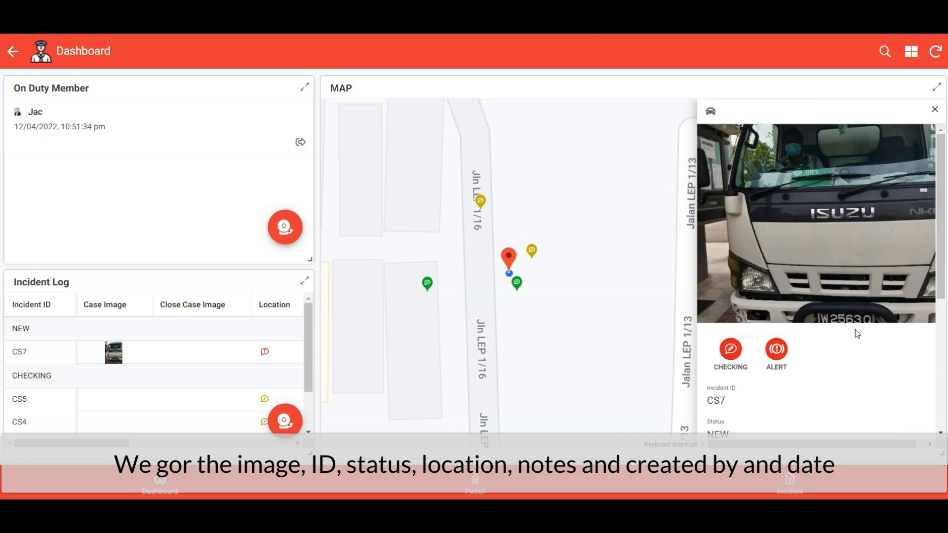
left_click(936, 110)
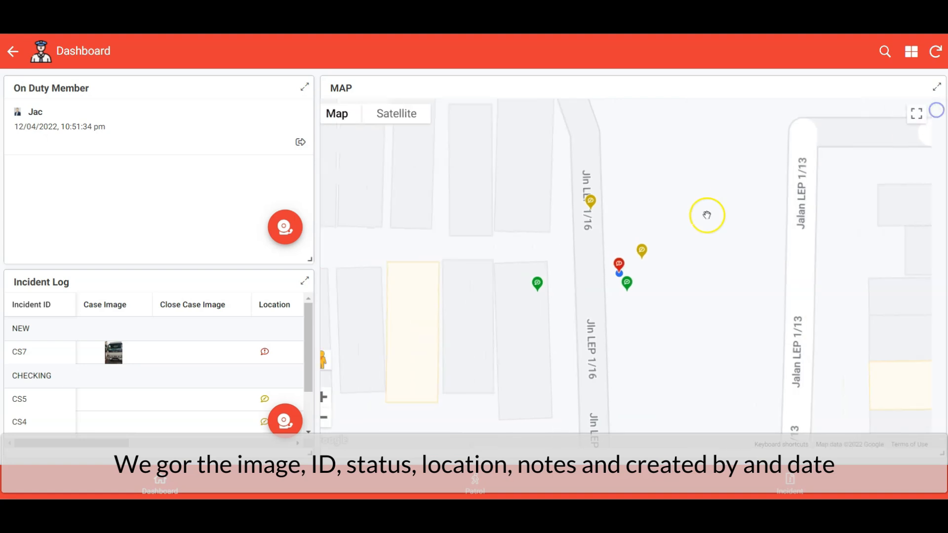
Step: Inspect the details of a yellow and a green incident marker on the map, and close the details
left_click(656, 251)
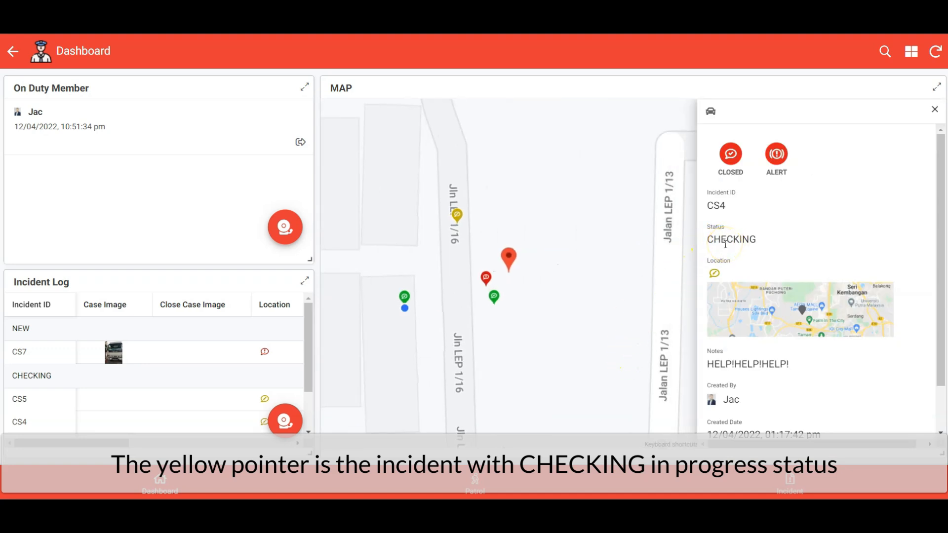
left_click(493, 299)
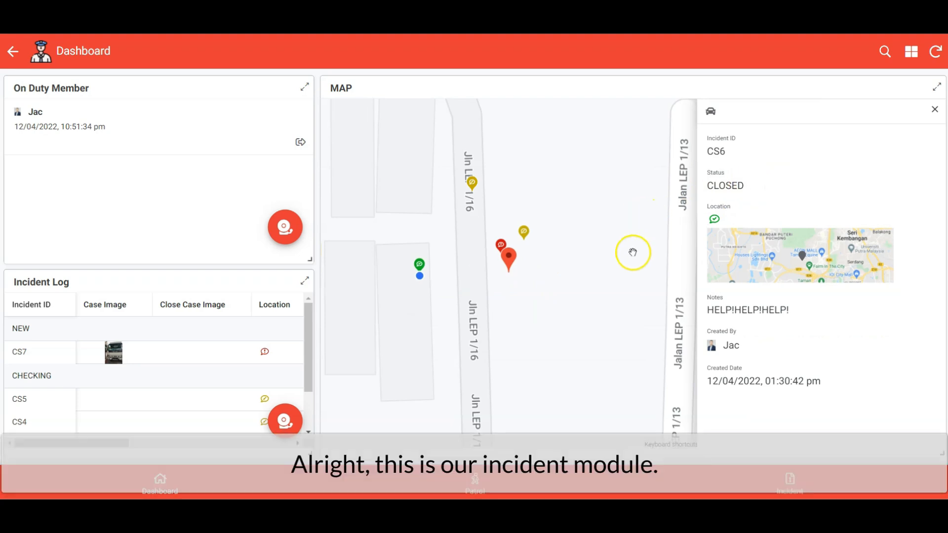
left_click(609, 291)
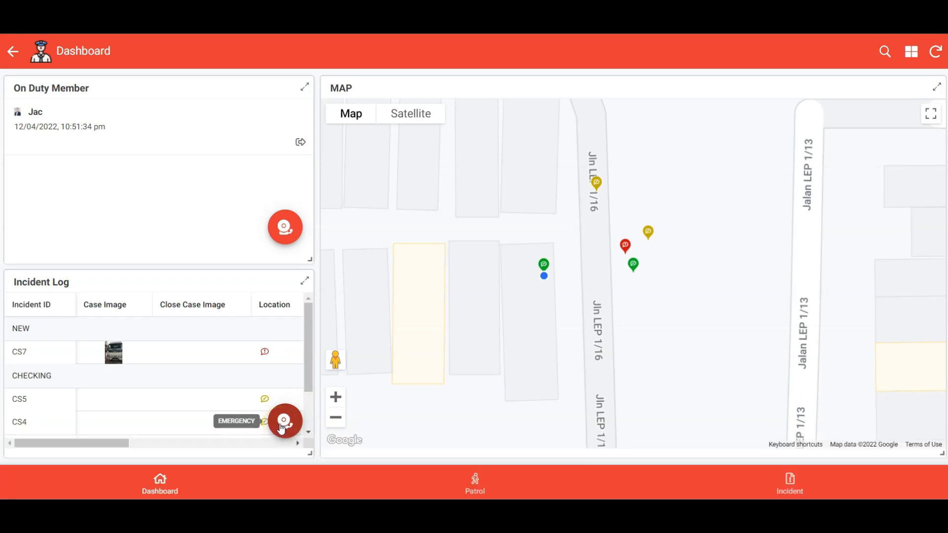
Step: Raise an emergency incident from the incident log and save it with the prefilled help notes
left_click(283, 422)
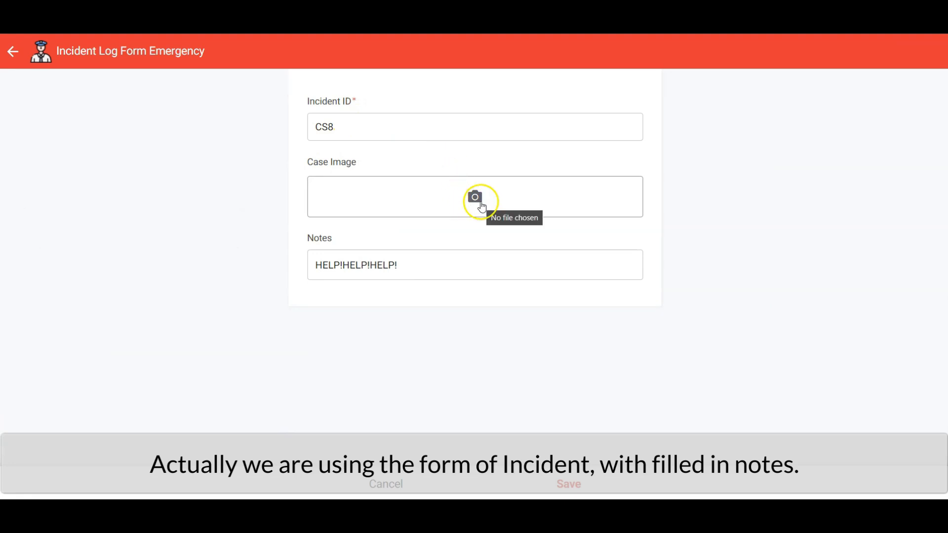
left_click(582, 478)
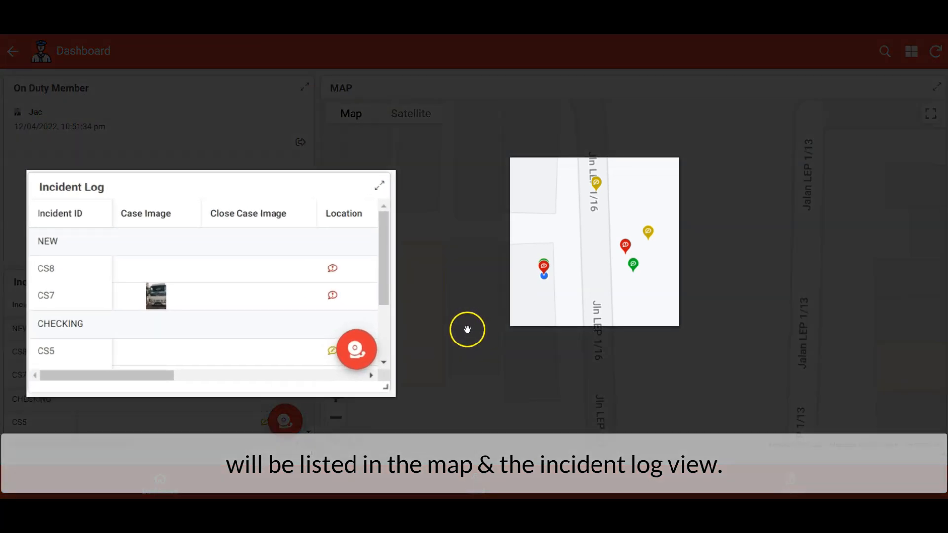
mouse_move(377, 262)
left_mouse_down()
mouse_move(383, 298)
mouse_move(393, 297)
mouse_move(393, 258)
mouse_move(383, 322)
mouse_move(387, 257)
left_mouse_up()
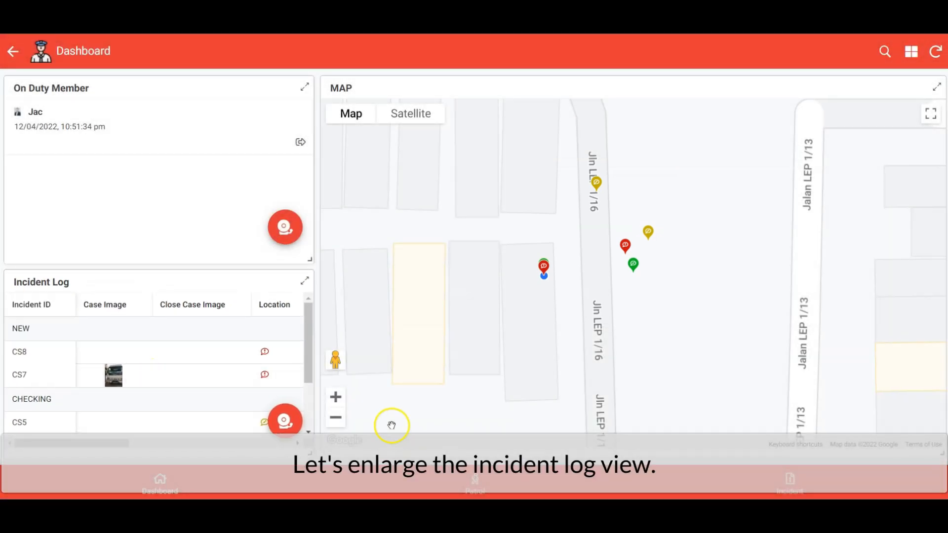
Step: Enlarge the incident log, open the "Accident at guard house" incident and change its status to CHECKING
left_click(303, 281)
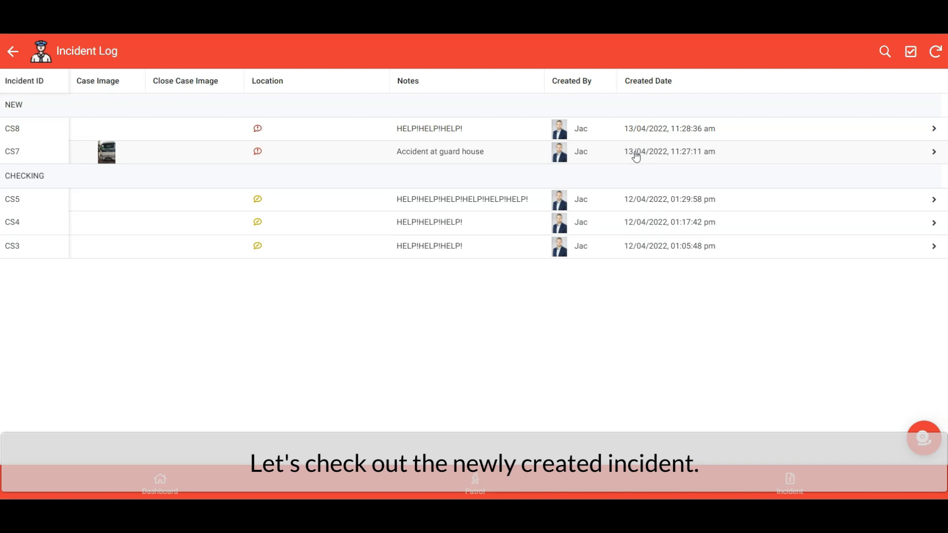
left_click(635, 152)
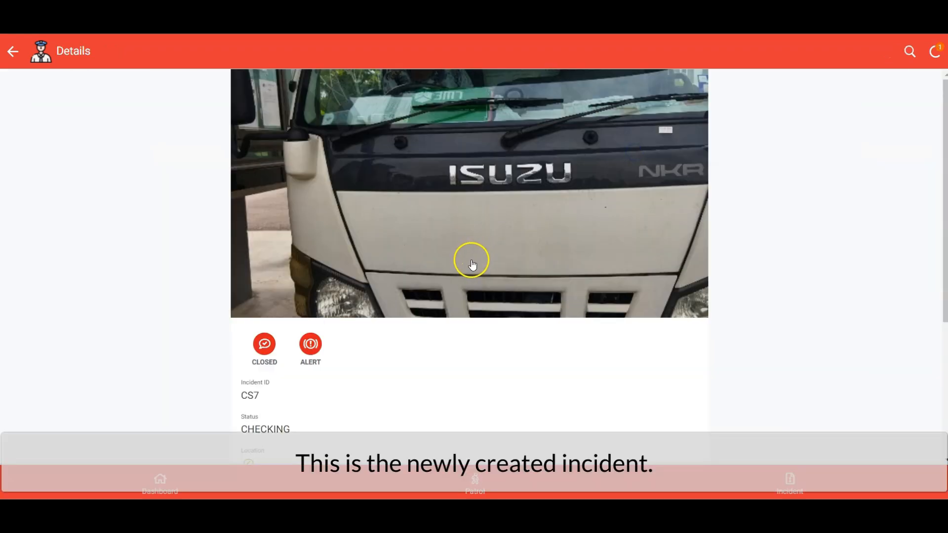
scroll(461, 313, "down", 2)
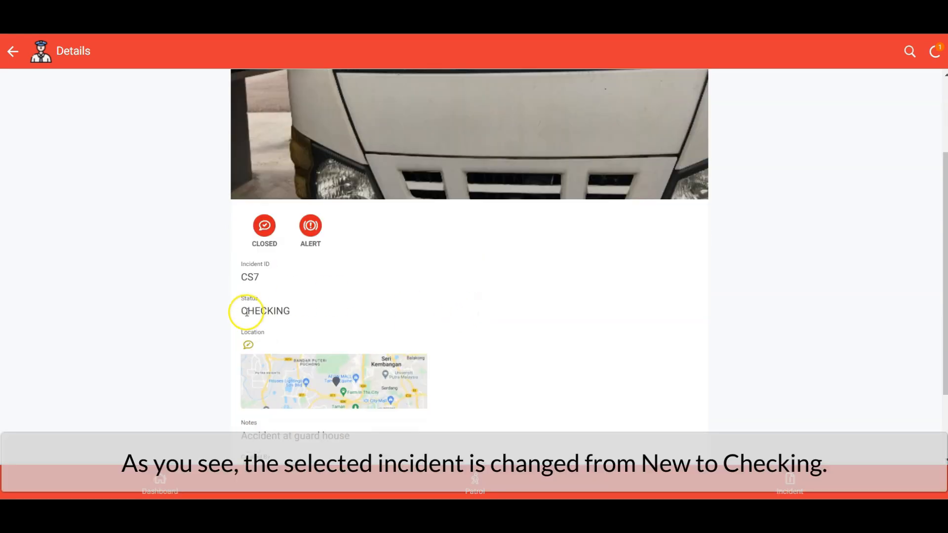
Step: Return to the incident log, open the new HELP!HELP!HELP! incident CS8 to change its status to CHECKING, and go back to the log
left_click(13, 52)
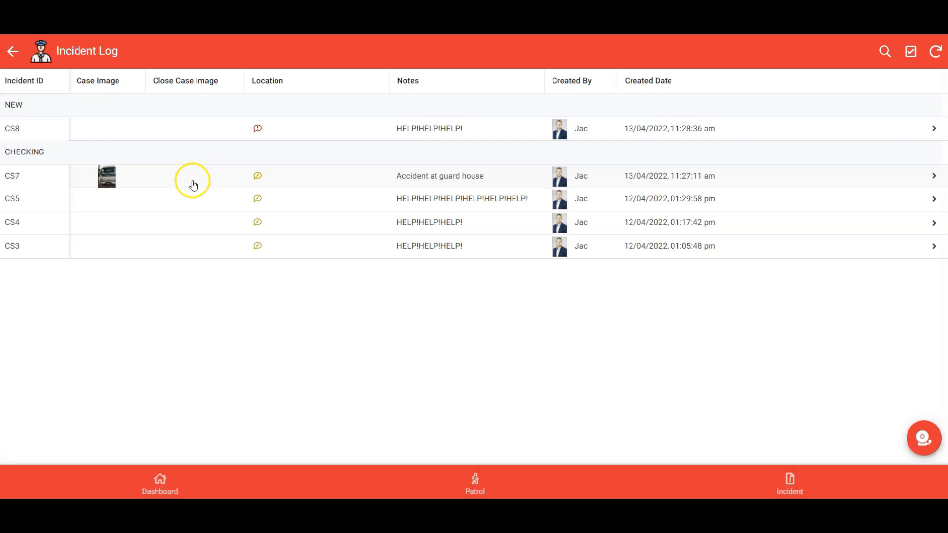
left_click(278, 134)
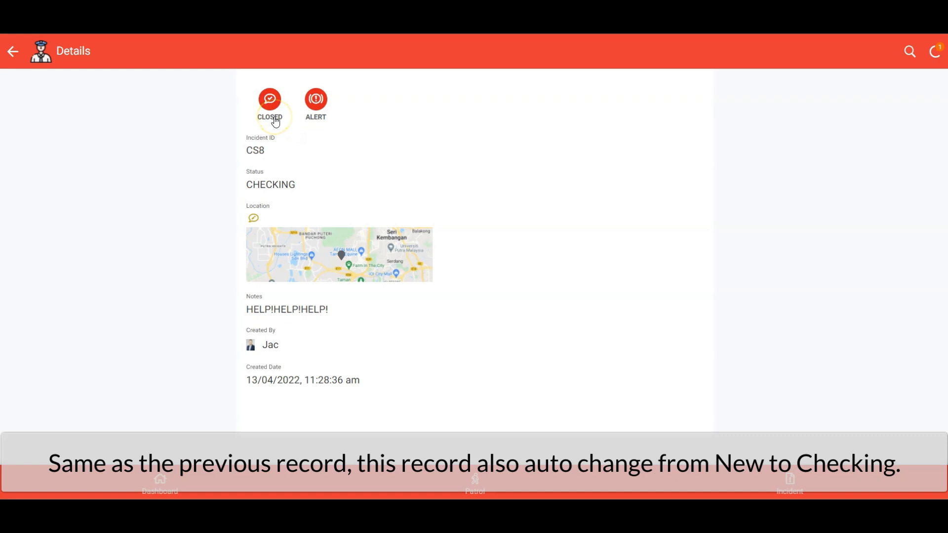
left_click(11, 52)
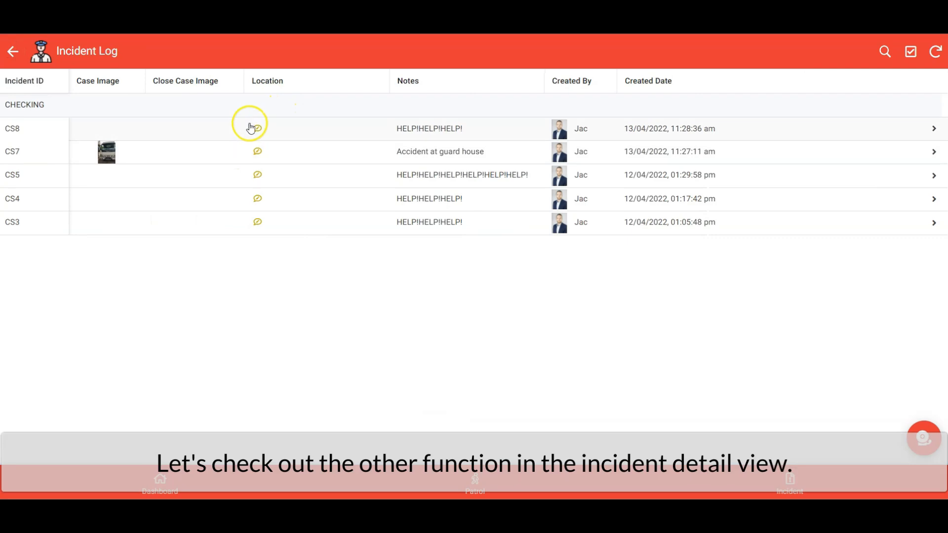
Step: Open the "Accident at guard house" incident and alert the other members about it, confirming the alert
left_click(319, 159)
scroll(368, 316, "down", 2)
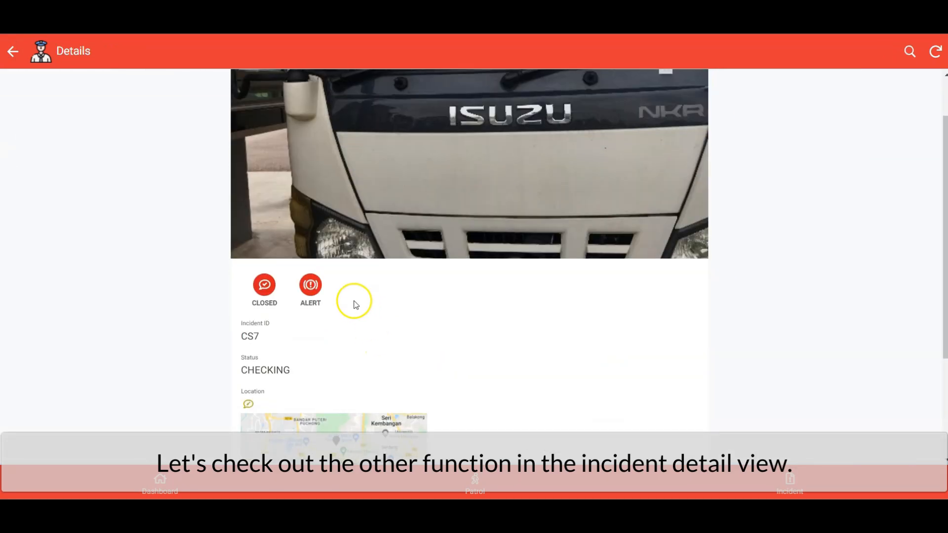
scroll(345, 302, "down", 2)
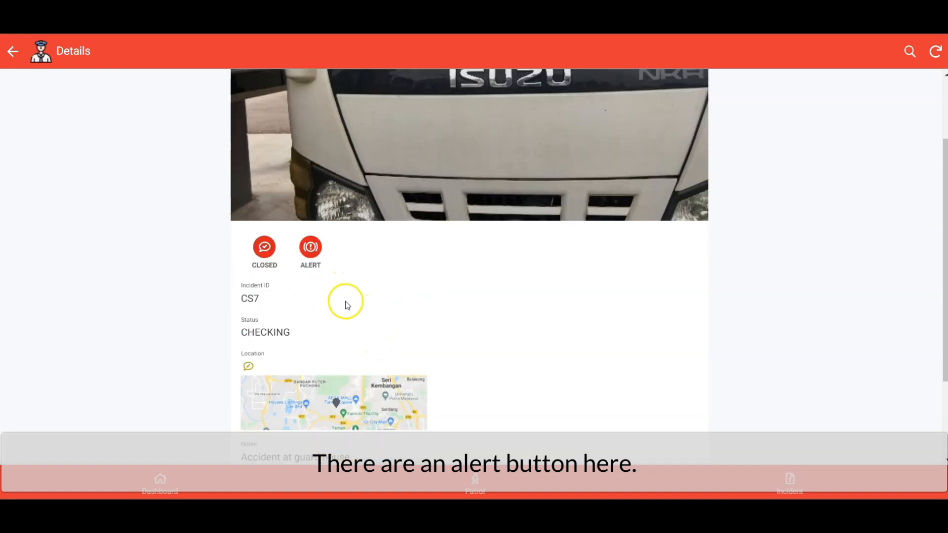
scroll(346, 304, "up", 2)
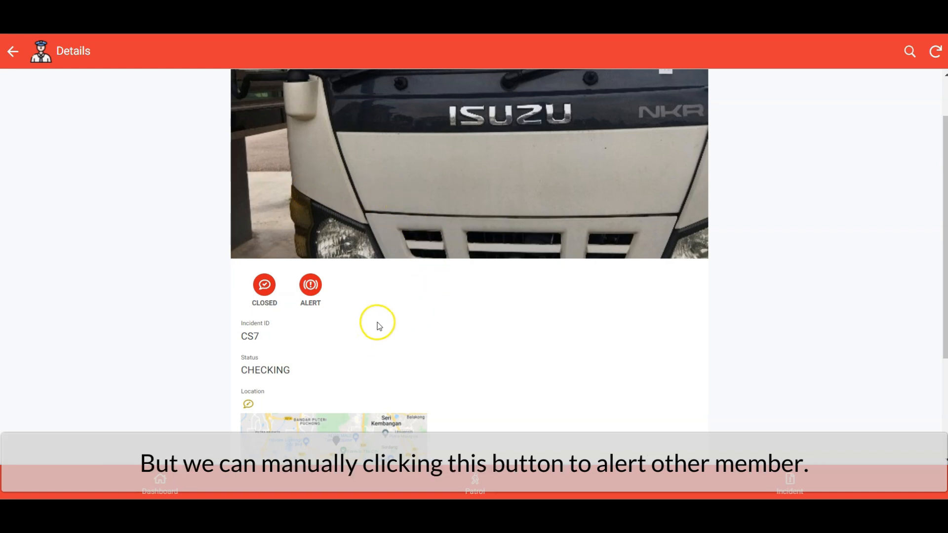
scroll(378, 323, "down", 3)
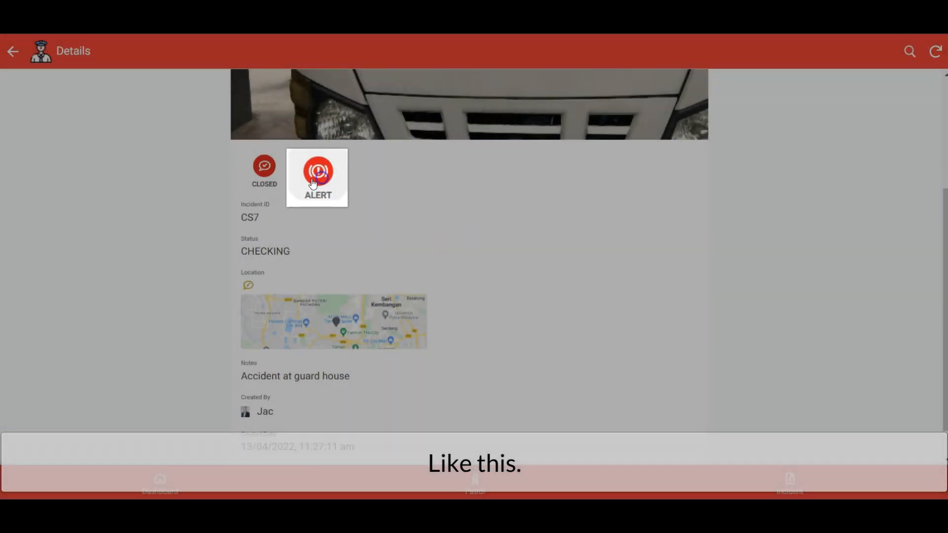
left_click(311, 167)
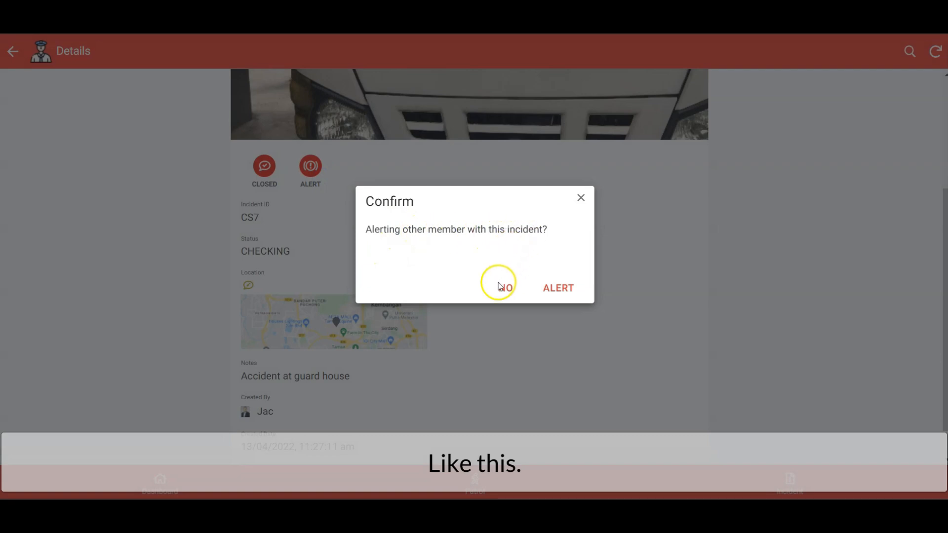
left_click(553, 293)
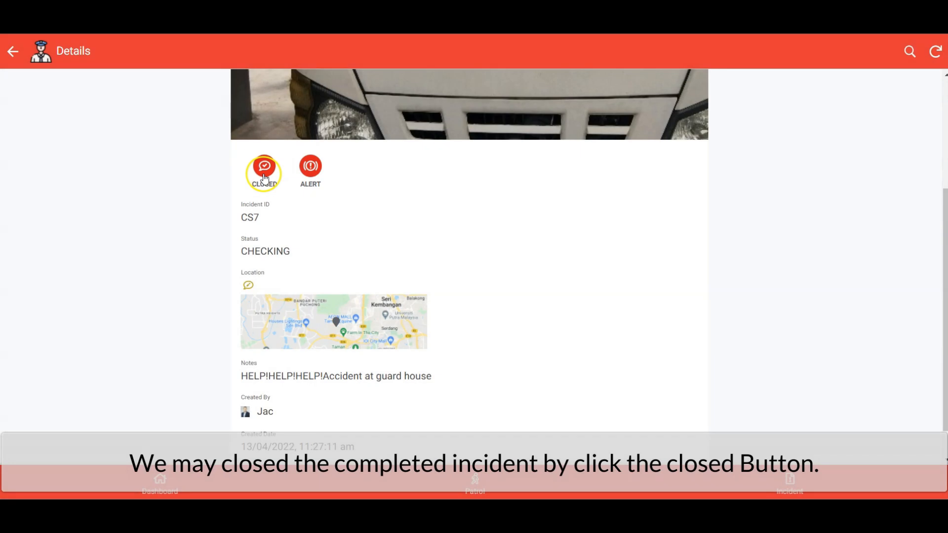
Step: Close the guard house accident incident and return to the dashboard
left_click(264, 168)
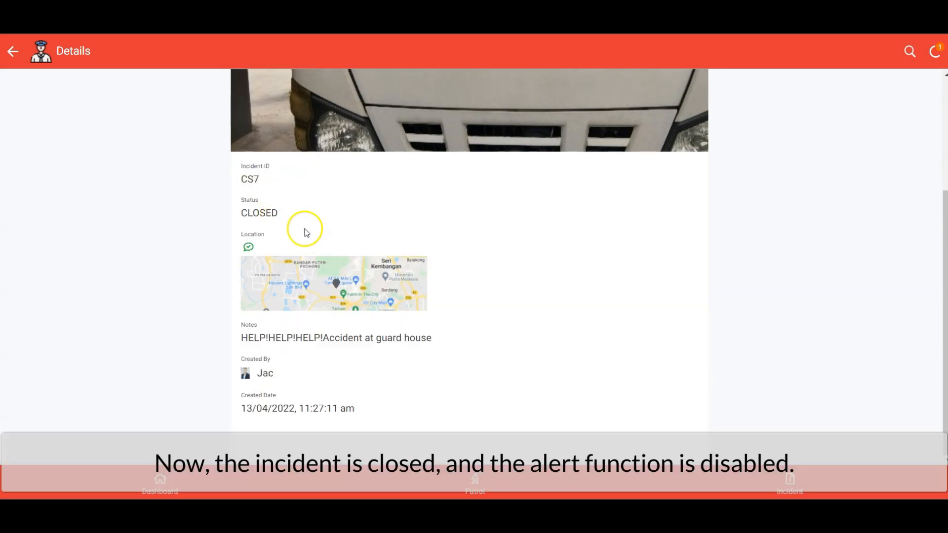
left_click(13, 51)
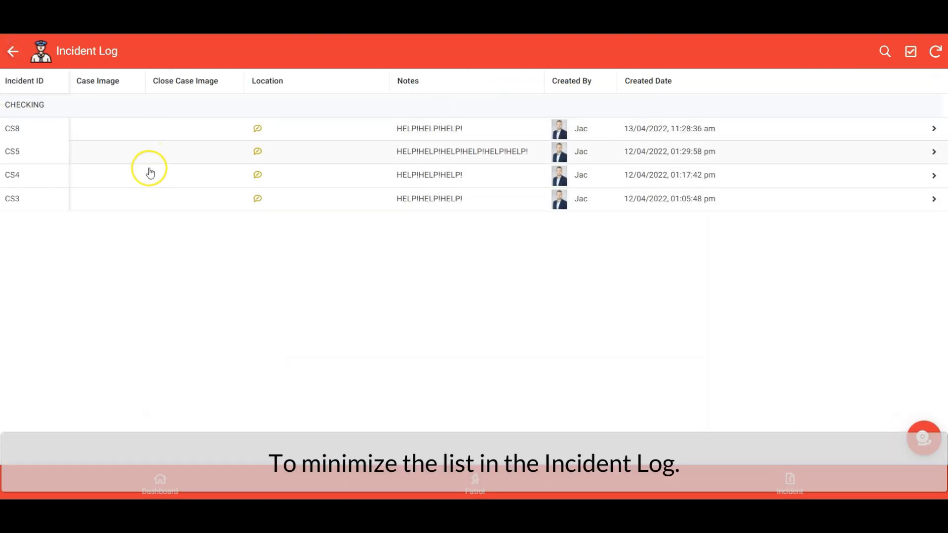
left_click(12, 51)
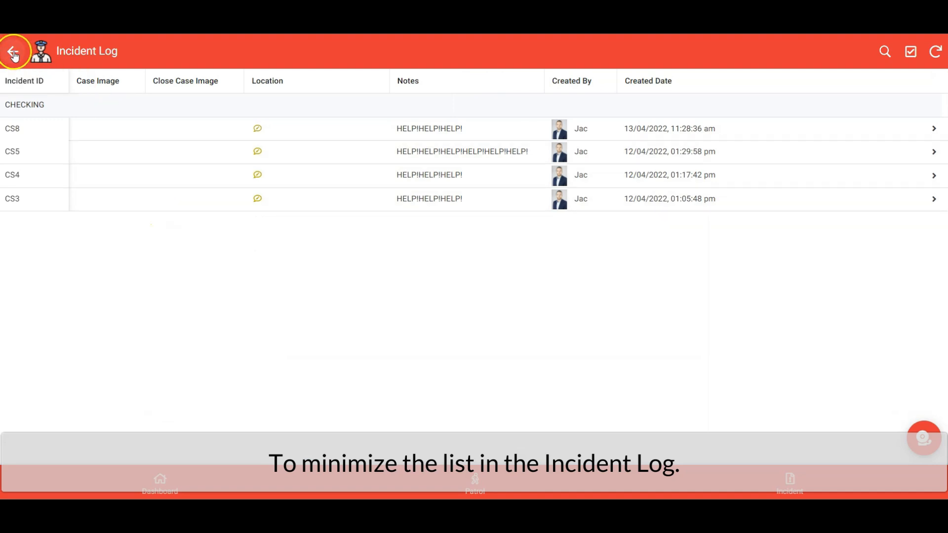
Step: Look through the dashboard's incident log and open the full Incident Log with all reported incidents
scroll(237, 361, "down", 1)
scroll(237, 360, "up", 1)
scroll(237, 361, "down", 1)
scroll(237, 362, "up", 1)
scroll(237, 361, "down", 1)
scroll(236, 362, "up", 1)
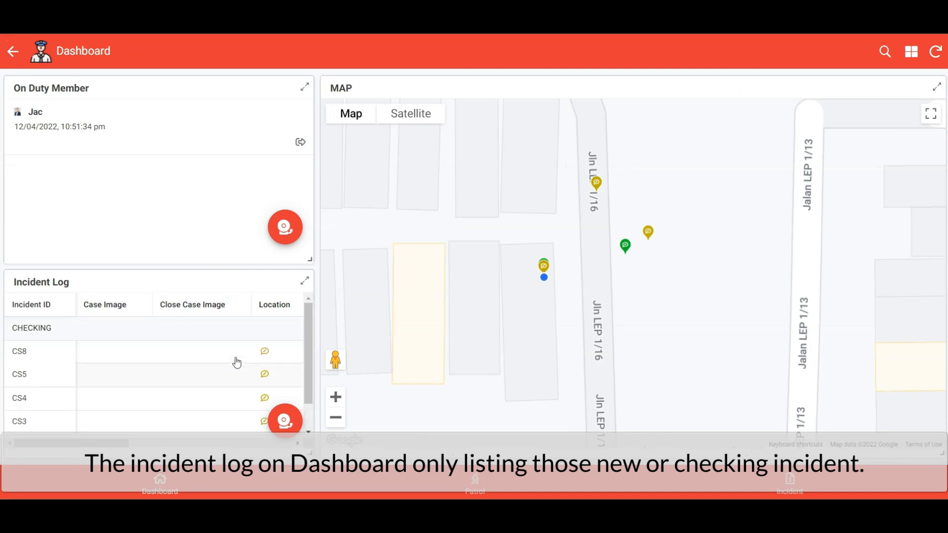
left_click(12, 51)
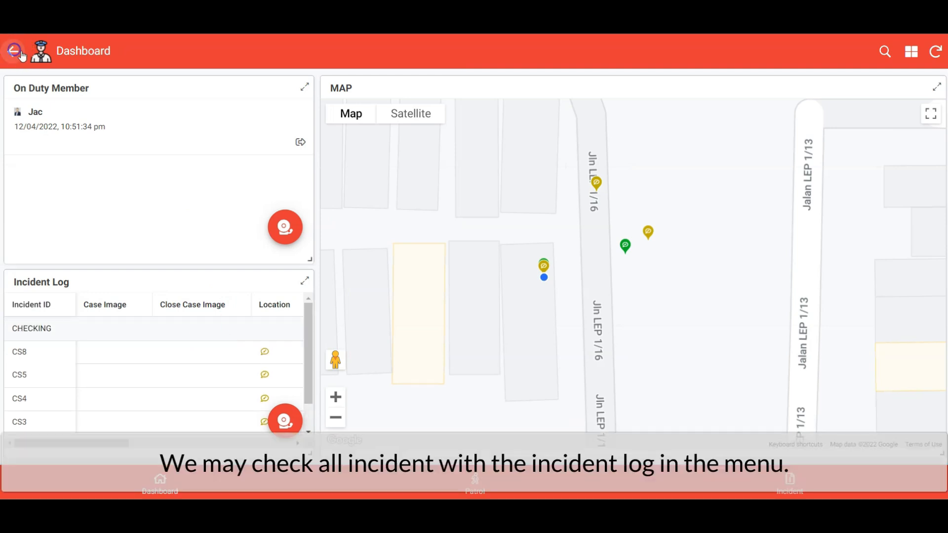
left_click(13, 51)
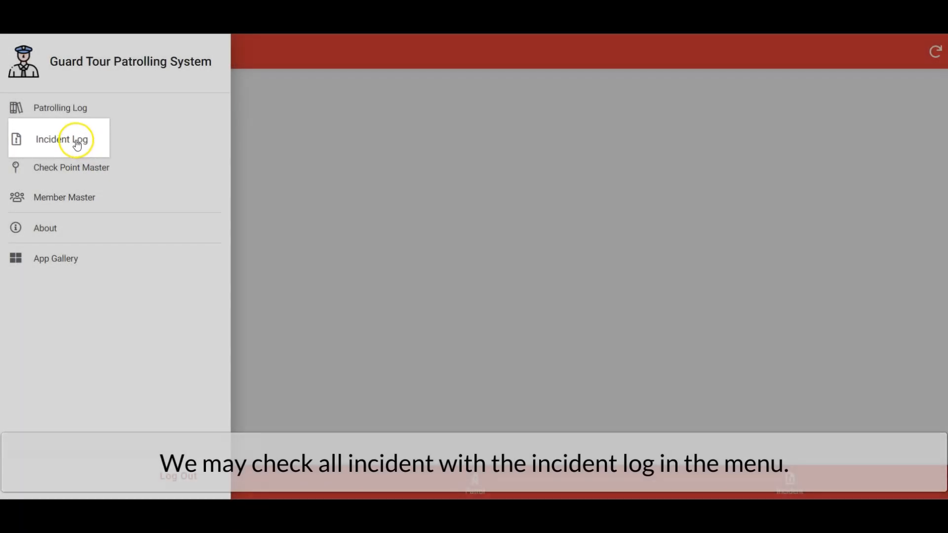
left_click(81, 146)
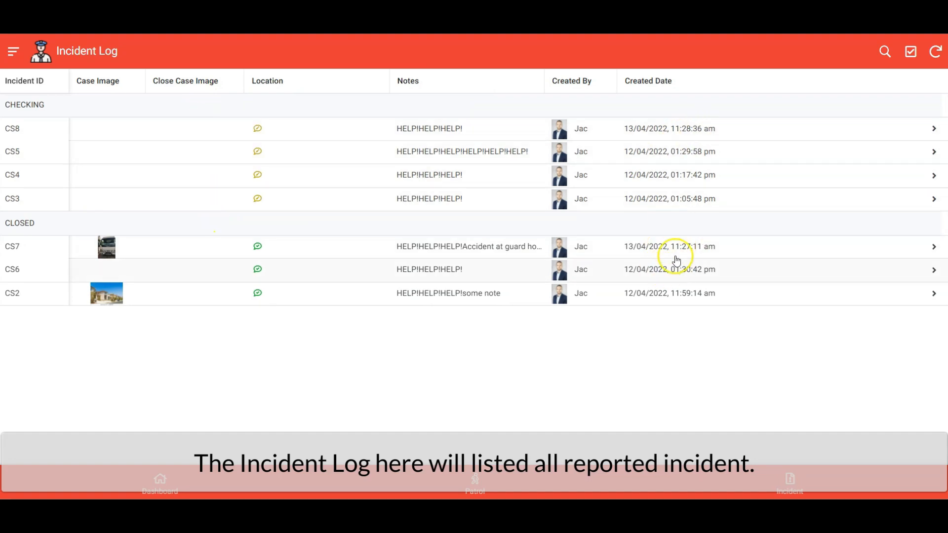
Step: Open the Patrolling Log, review the latest North West Corner patrol record with its locations and remark, and close the details
left_click(13, 51)
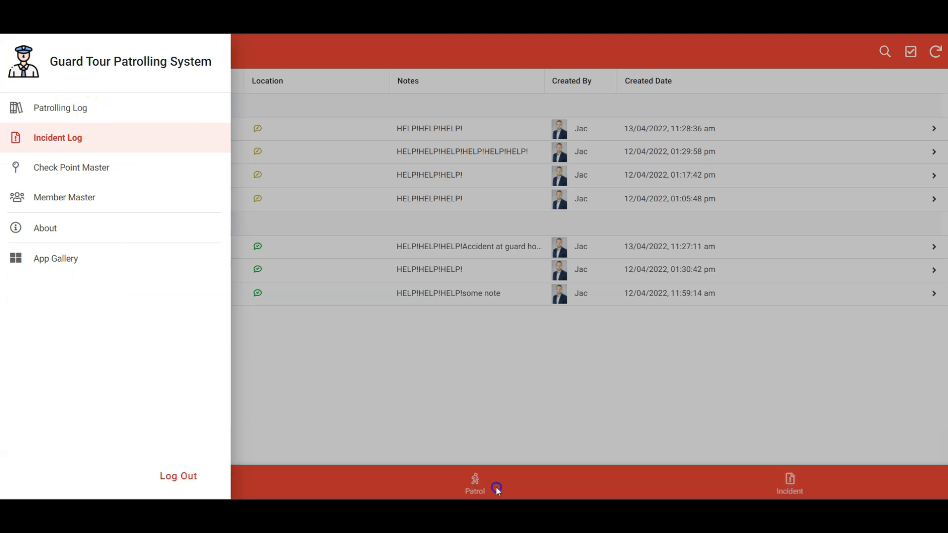
left_click(95, 112)
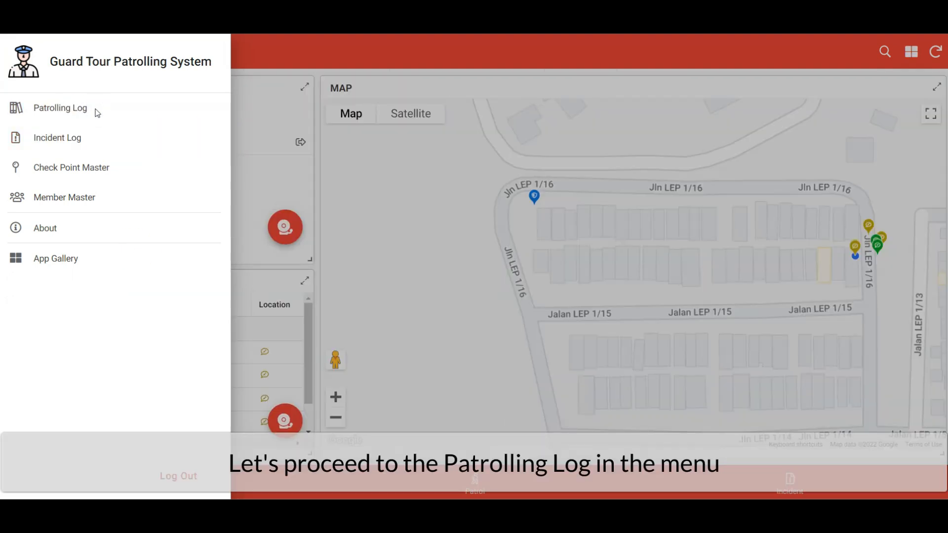
left_click(98, 113)
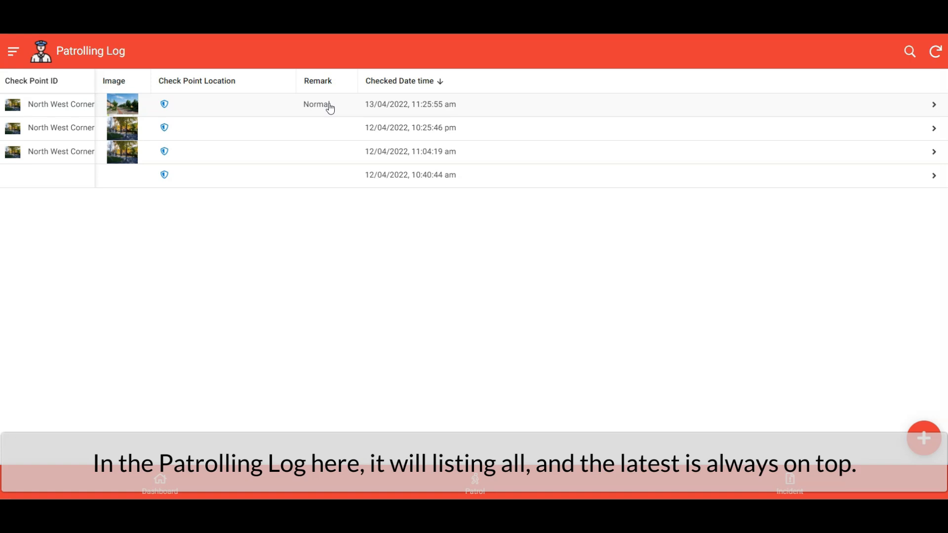
left_click(327, 108)
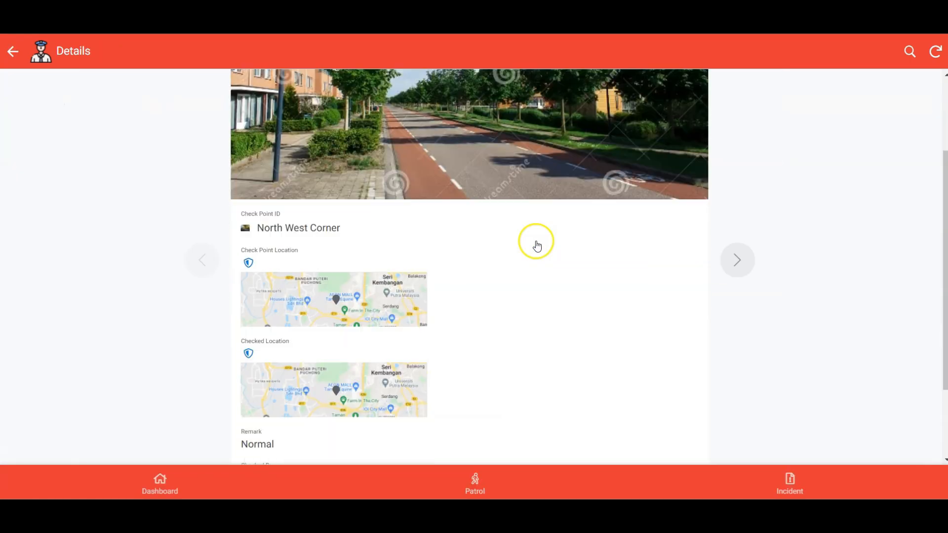
scroll(275, 144, "down", 1)
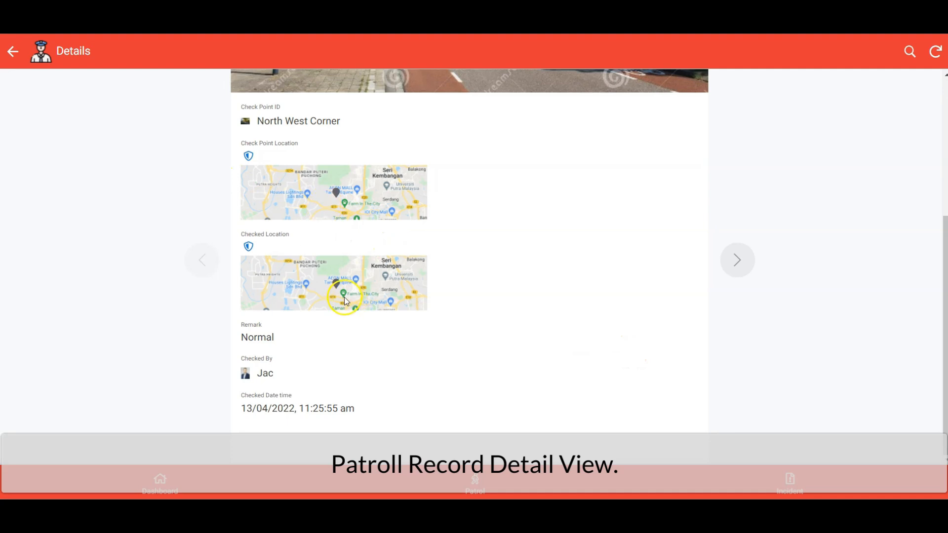
left_click(20, 53)
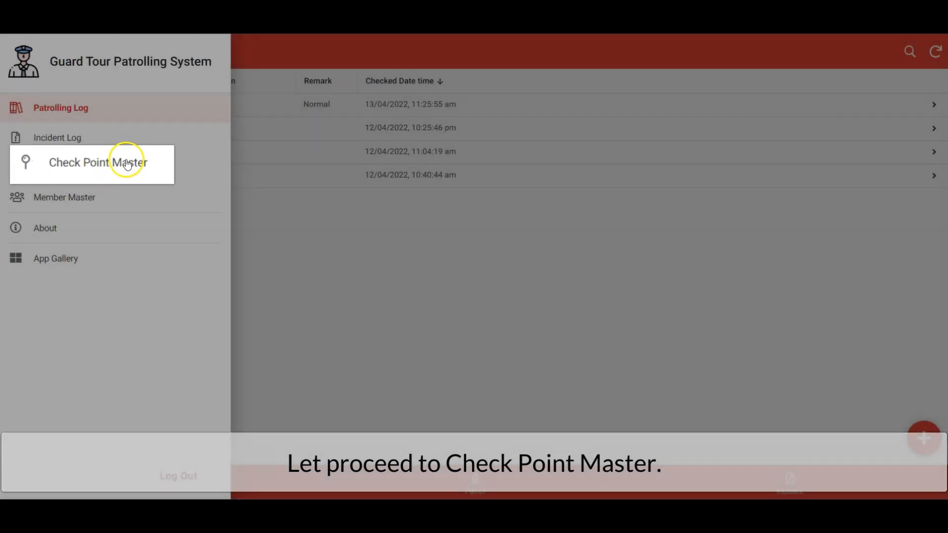
Step: Open the North West Corner check point in Check Point Master and view its image and QR code
left_click(94, 164)
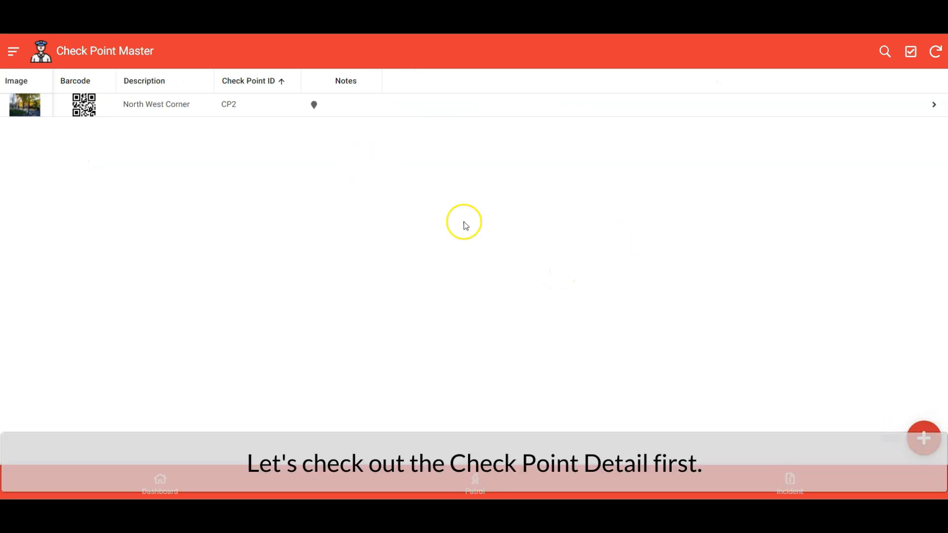
left_click(31, 105)
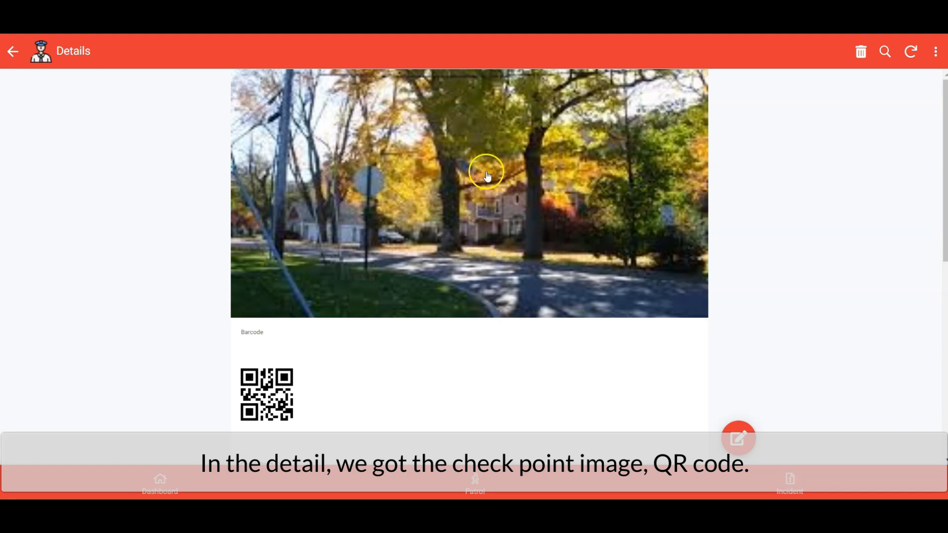
scroll(546, 197, "down", 3)
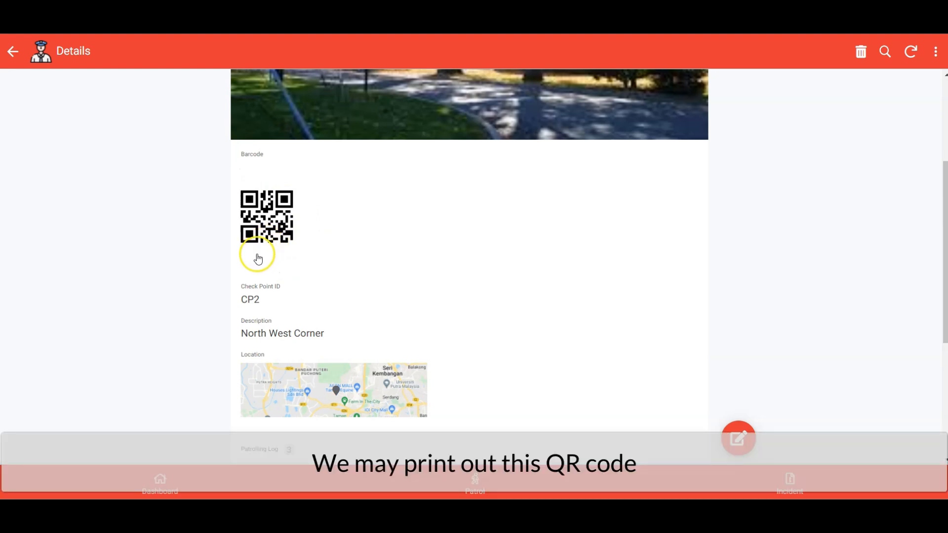
Step: View the patrol form's Check Point ID selection in the full app and in the AppSheet editor's mobile preview, closing it each time
left_click(486, 482)
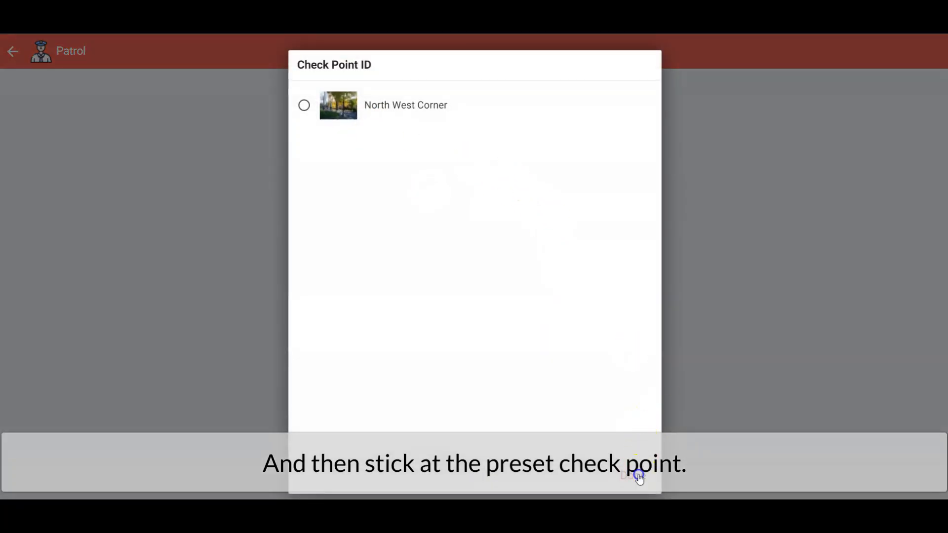
left_click(638, 477)
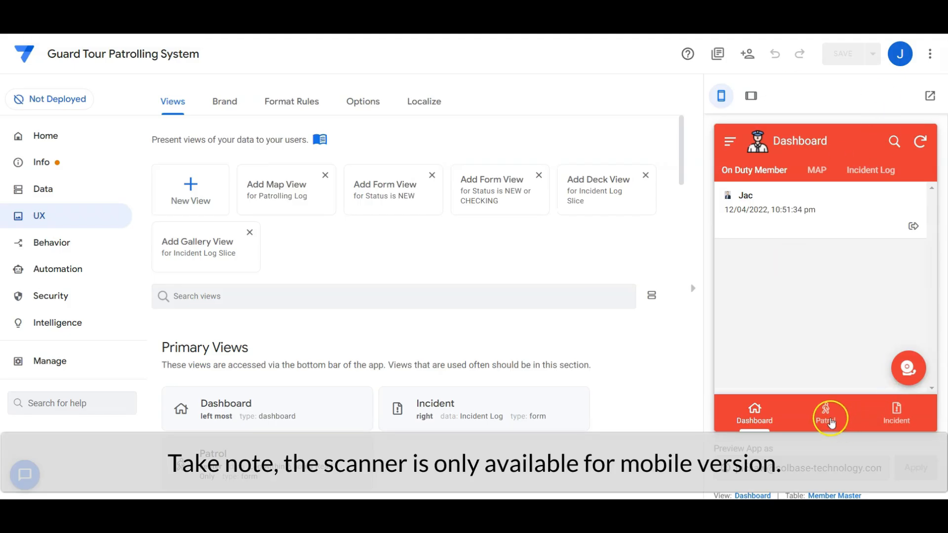
left_click(830, 419)
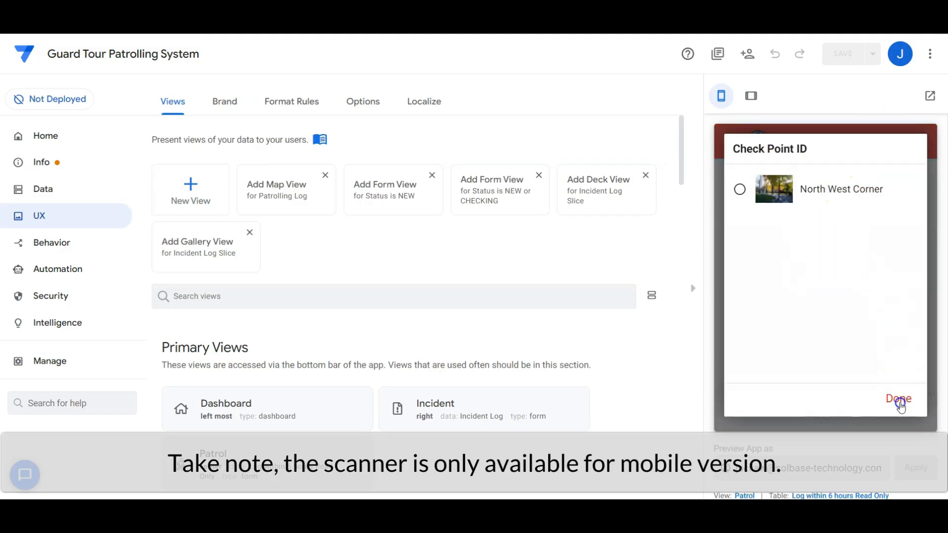
left_click(899, 401)
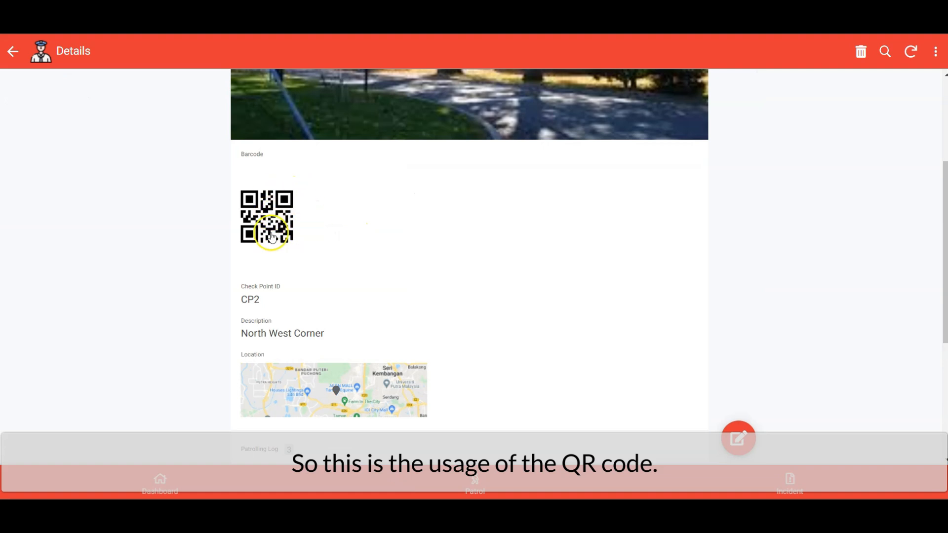
Step: Review the North West Corner check point's ID, description, location and patrolling log, and return to the check point list
scroll(341, 241, "down", 1)
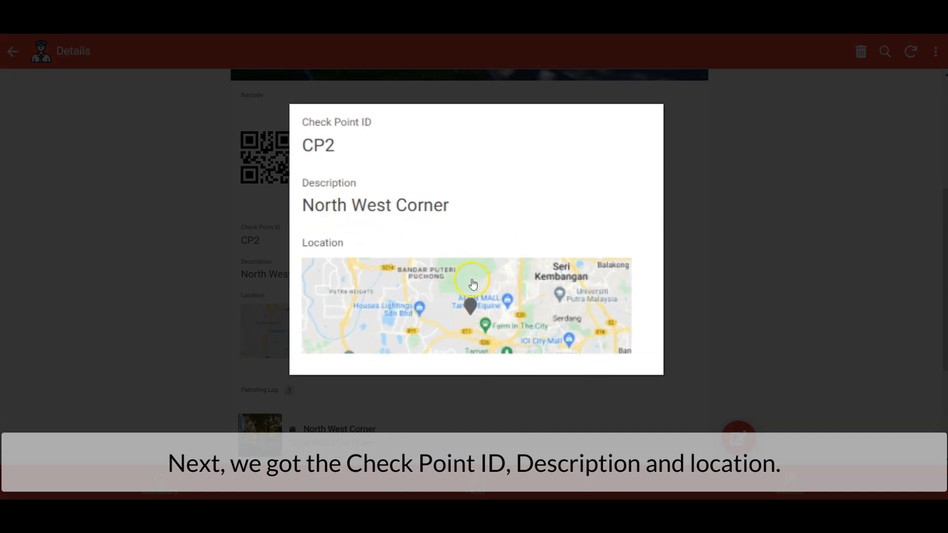
scroll(340, 327, "down", 2)
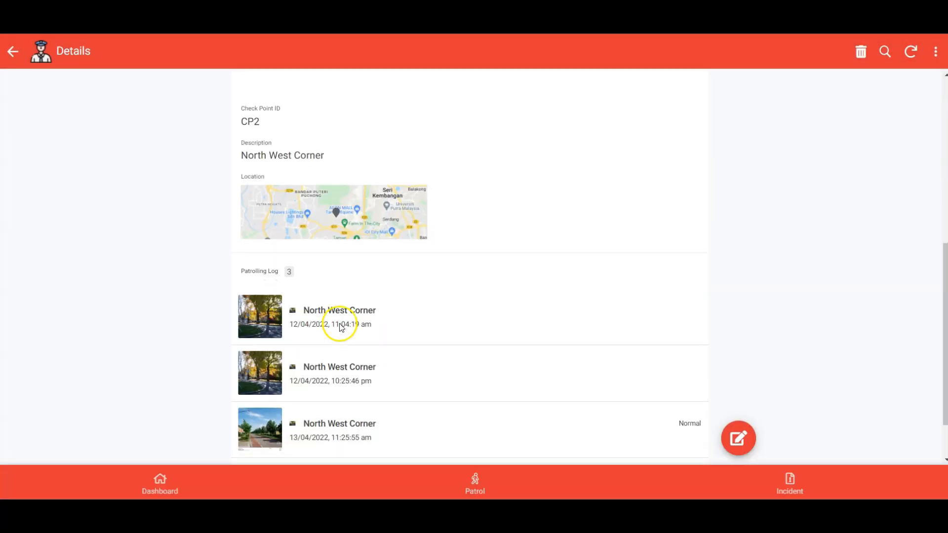
scroll(346, 276, "down", 1)
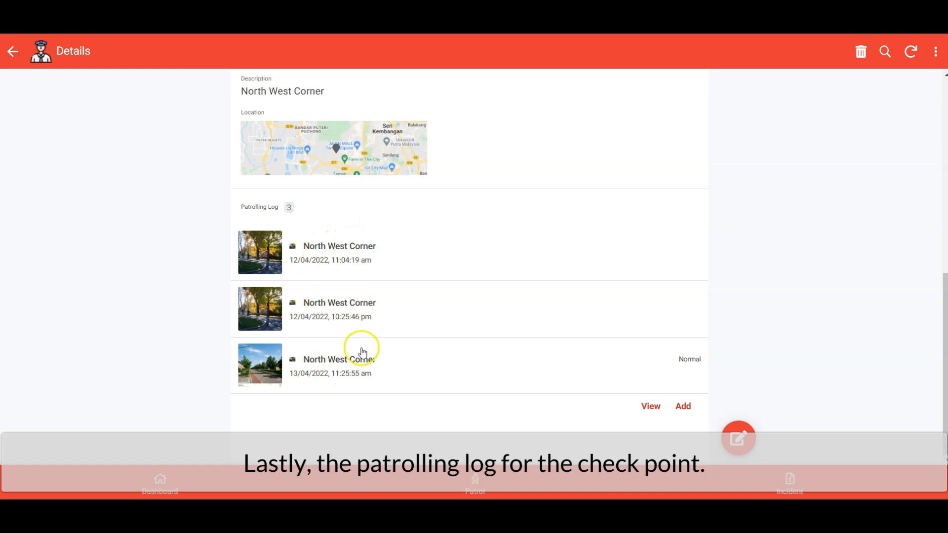
left_click(13, 51)
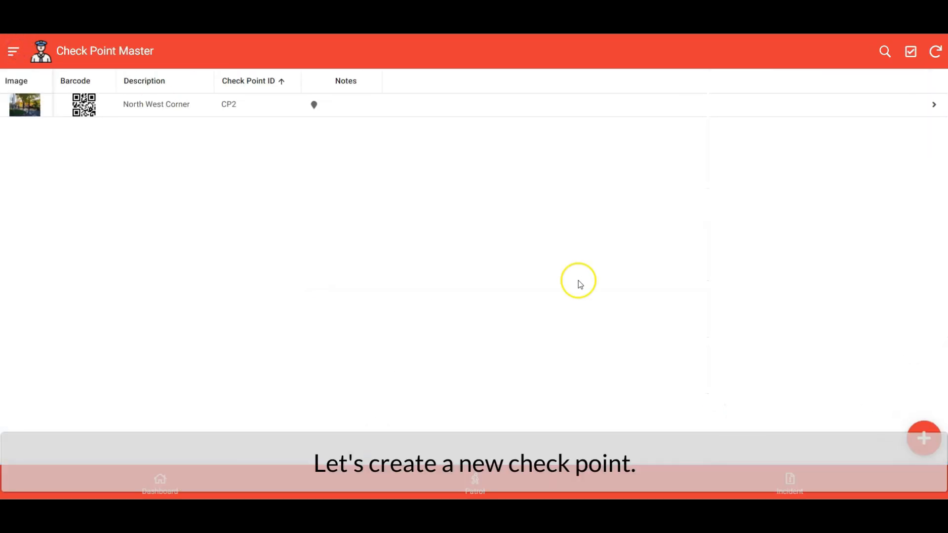
Step: Start a new check point with the image 2.jpg and the description "Check point 2"
left_click(940, 440)
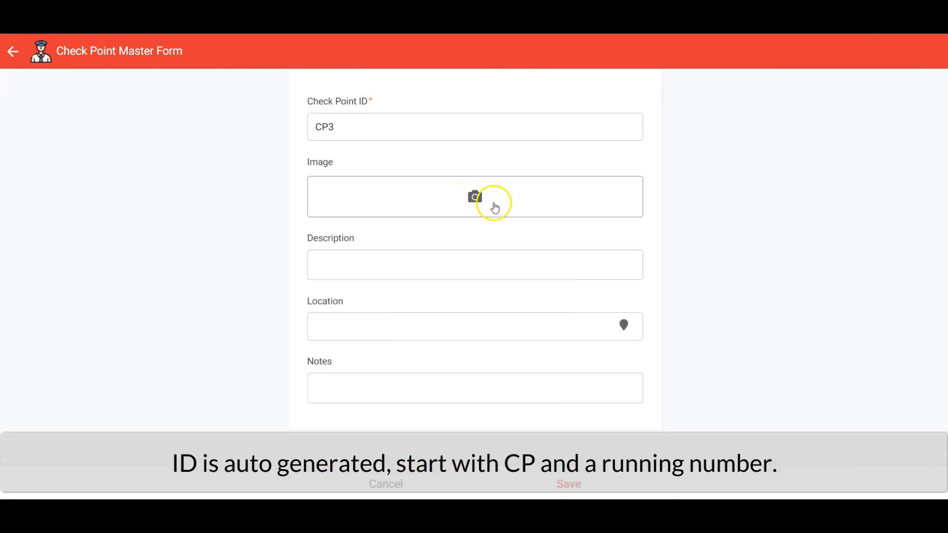
left_click(481, 202)
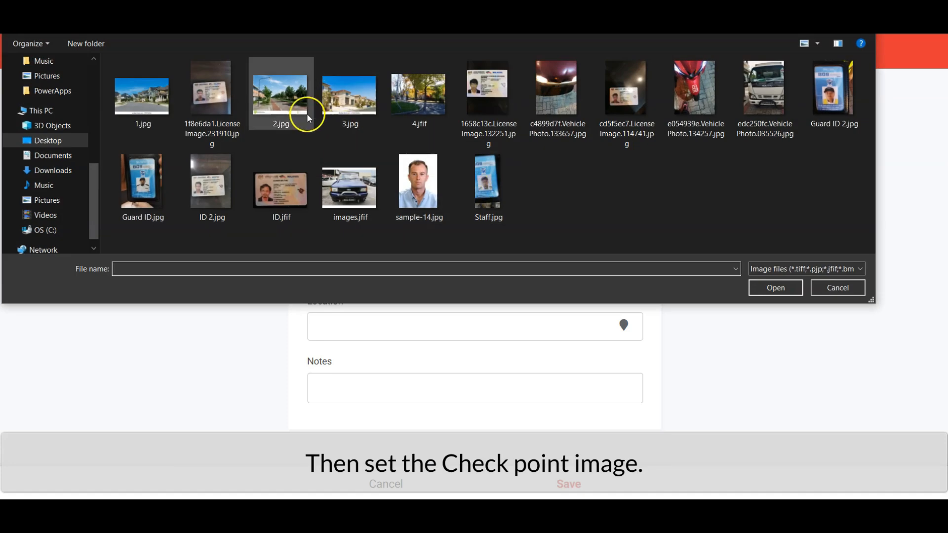
double_click(283, 116)
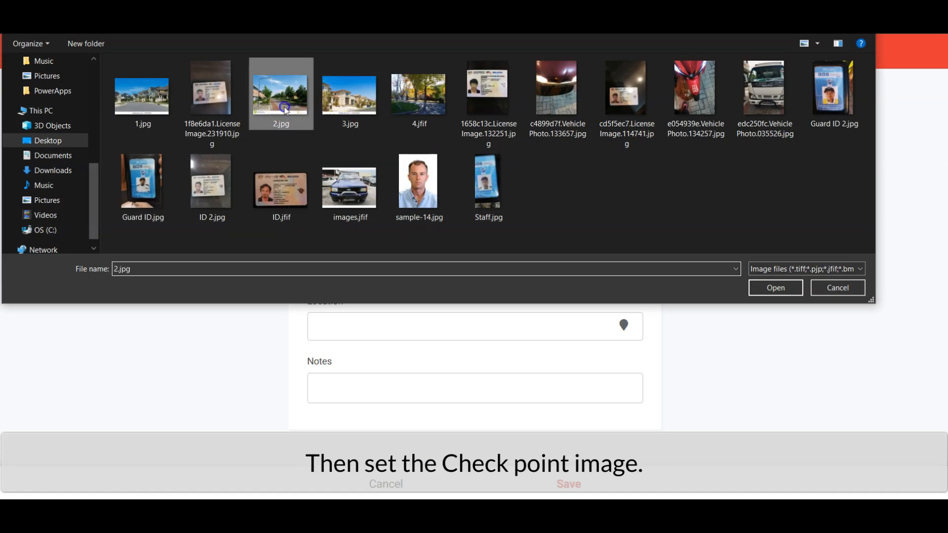
left_click(642, 383)
left_click(446, 320)
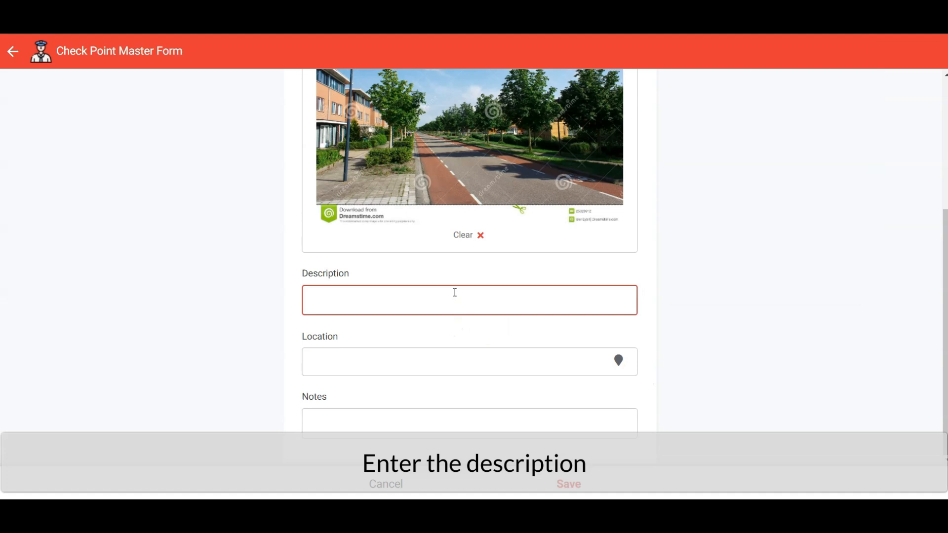
type("Check point 2")
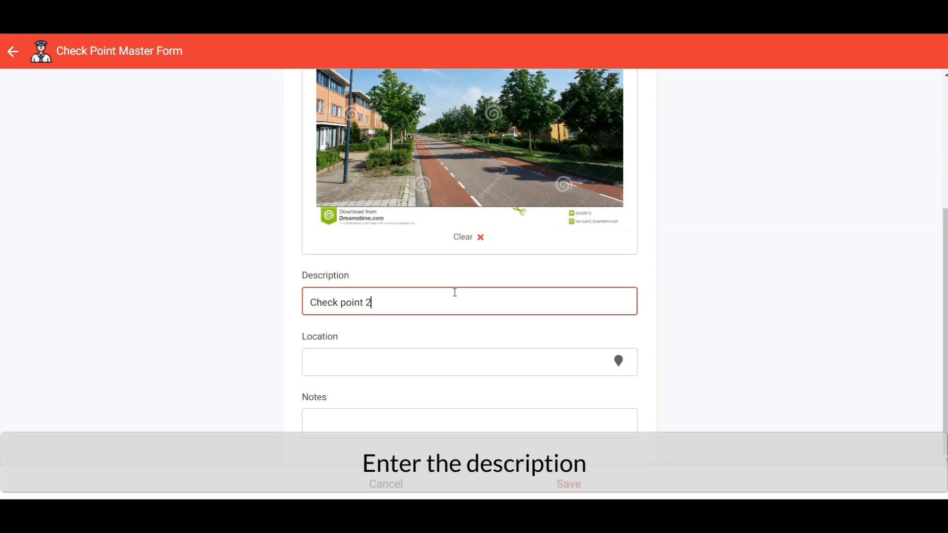
Step: Set the new check point's map location to 2.991181, 101.650220, leave the notes empty and save it
left_click(618, 363)
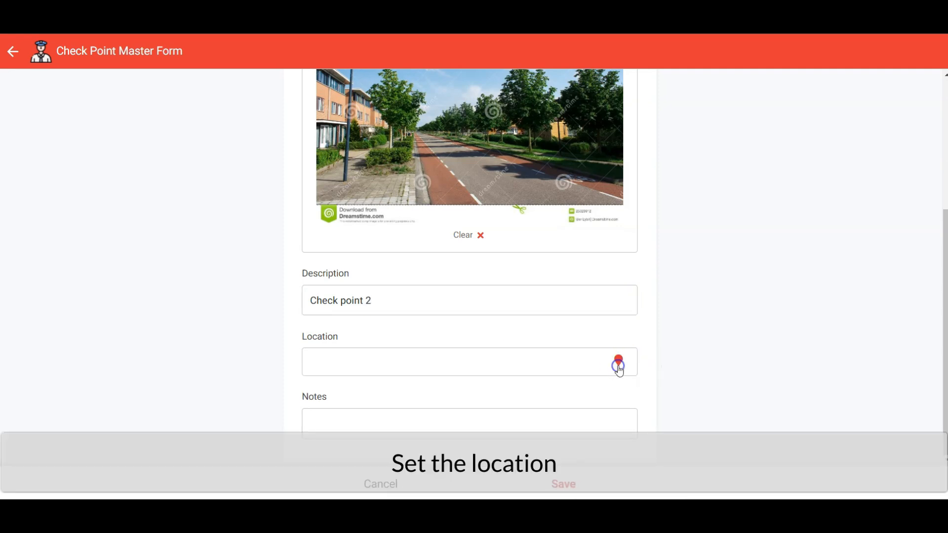
left_click(469, 363)
left_click(619, 363)
left_click_drag(476, 243, 404, 331)
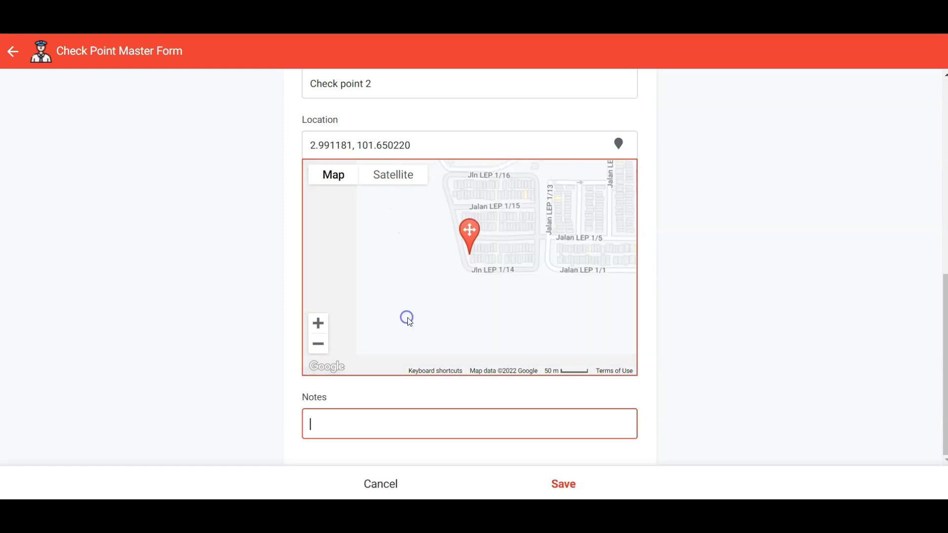
left_click(352, 427)
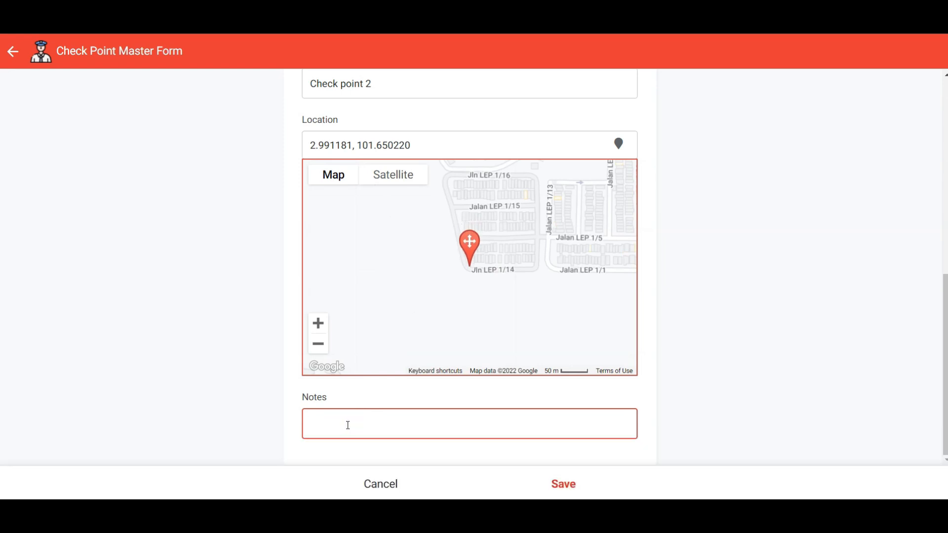
left_click(563, 484)
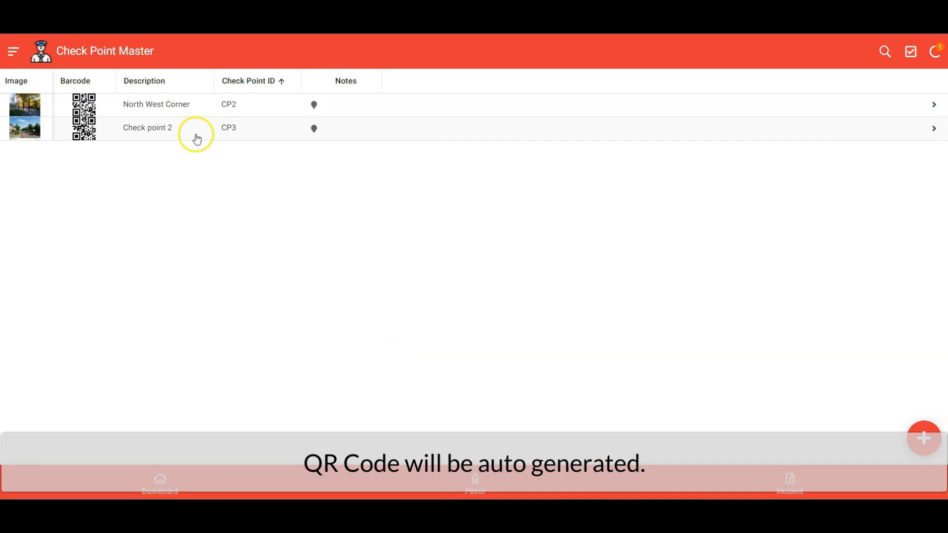
Step: View the image, QR code and ID of Check point 2, and return to the check point list
left_click(78, 133)
scroll(590, 262, "down", 5)
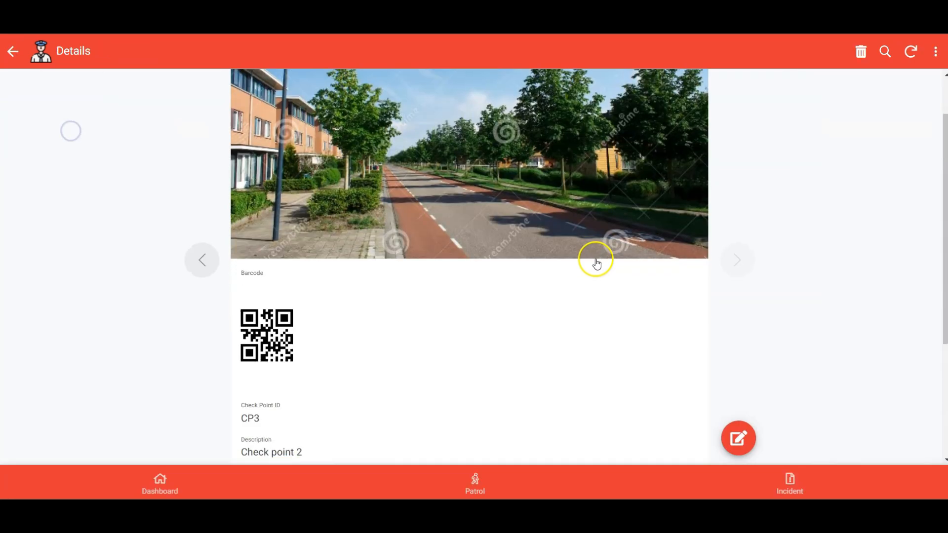
scroll(596, 265, "up", 5)
left_click(12, 51)
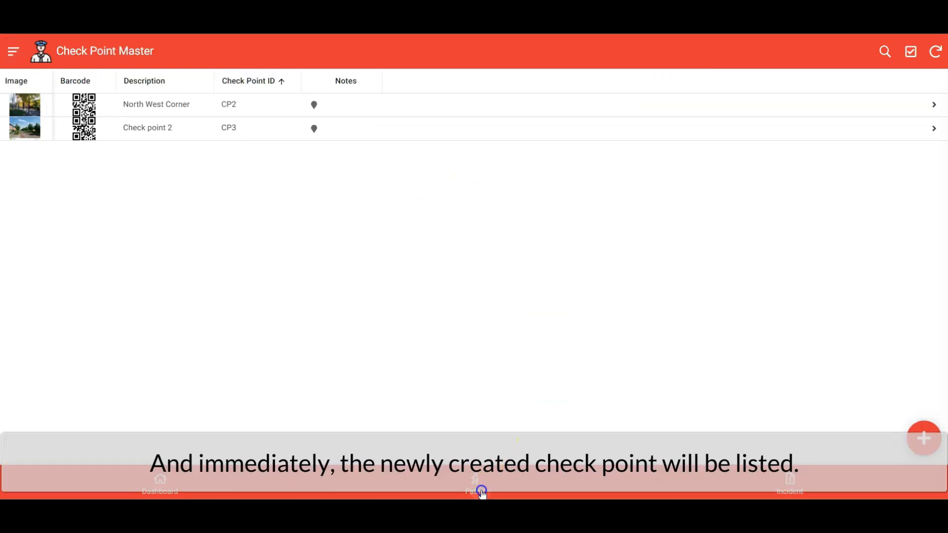
Step: Record a patrol for Check point 2 with the image 1.jpg and no remark, and save it
left_click(482, 492)
left_click(632, 140)
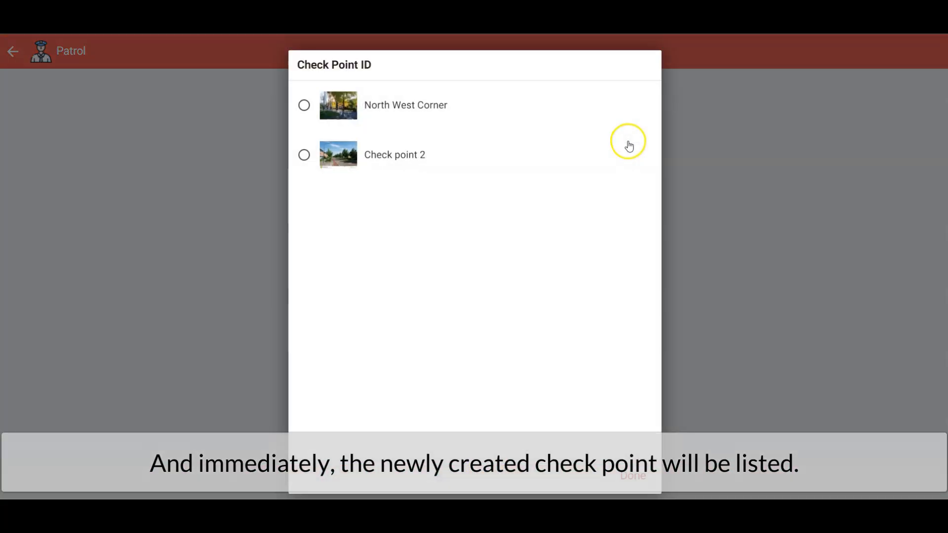
left_click(400, 155)
left_click(474, 222)
double_click(258, 110)
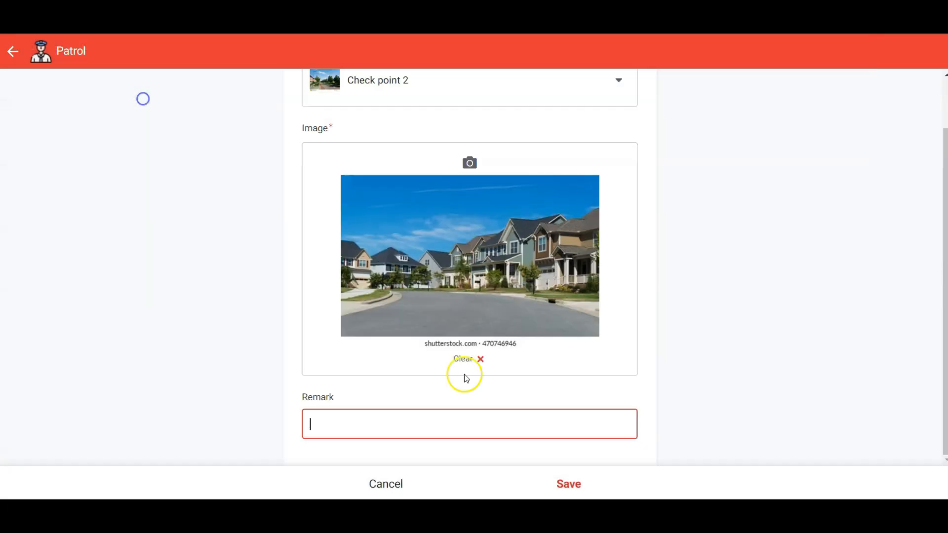
left_click(569, 484)
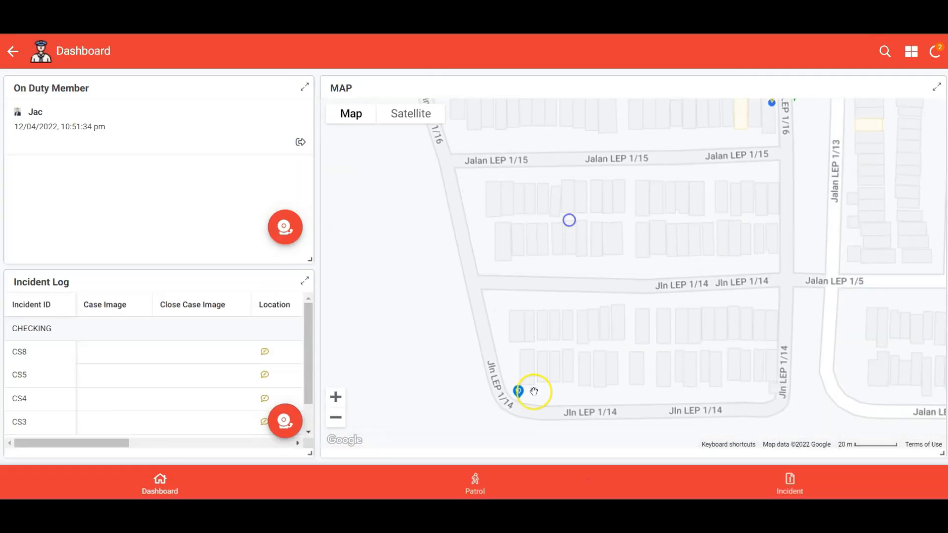
Step: Open the Check point 2 patrol from the dashboard map and review its locations, checker and checked time
left_click(521, 390)
scroll(797, 381, "down", 2)
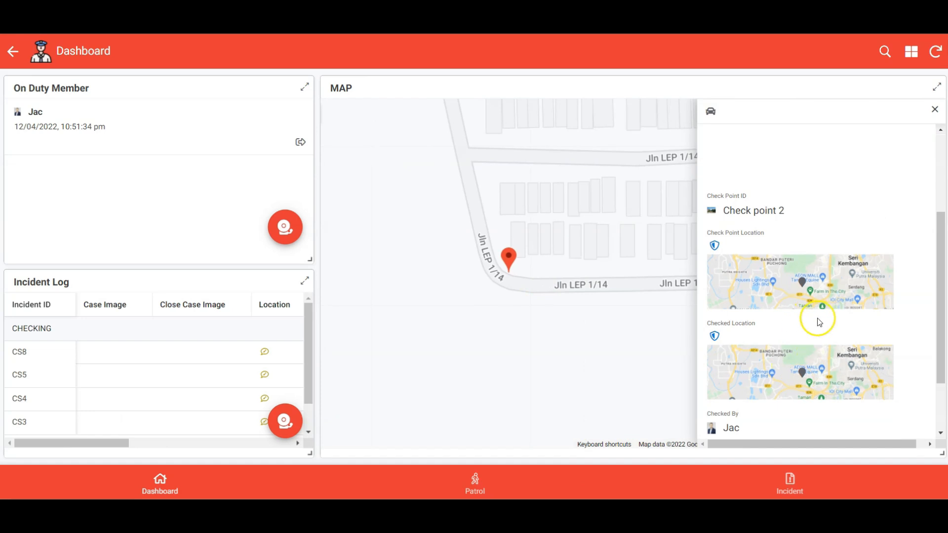
scroll(811, 317, "down", 1)
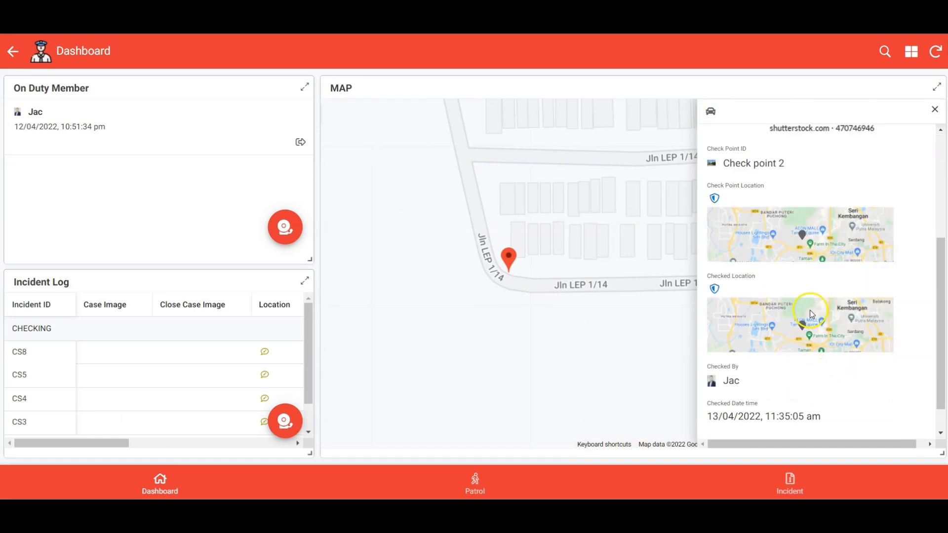
Step: Open Member Master, review the GT2 member's photo, contact details, last seen location and on duty log, and return to the member list
left_click(15, 53)
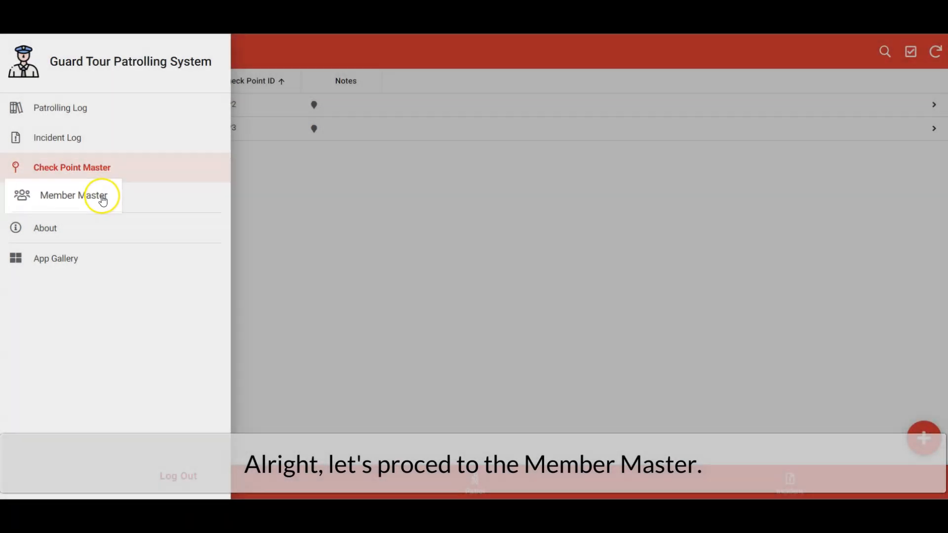
left_click(89, 197)
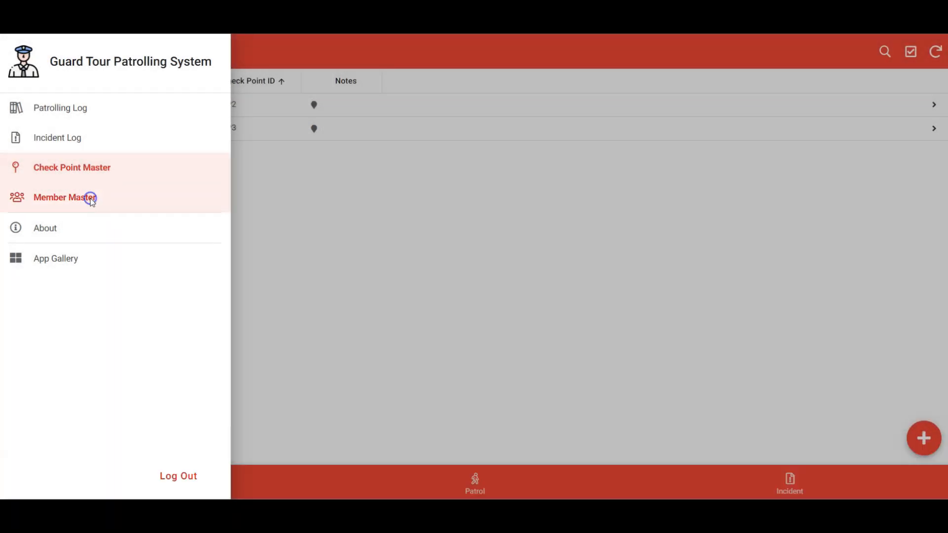
left_click(292, 109)
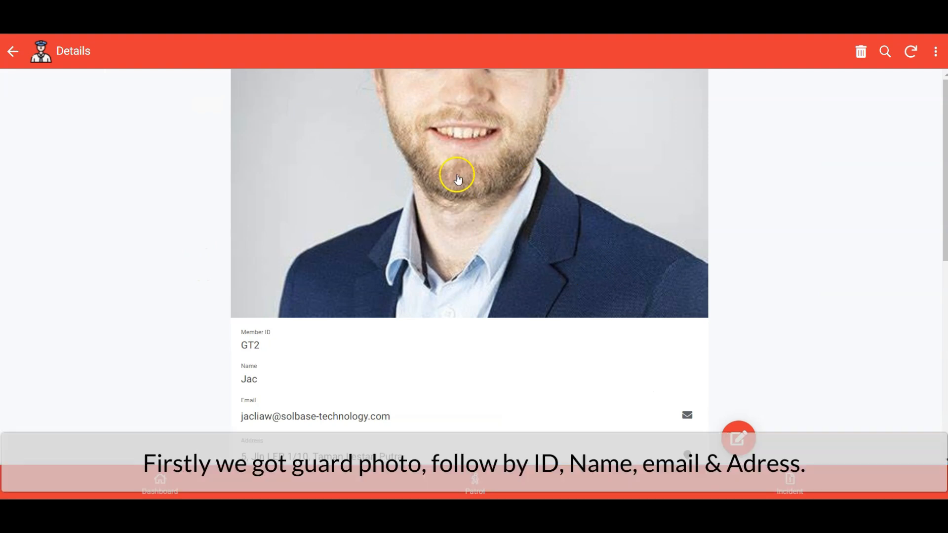
scroll(651, 227, "down", 2)
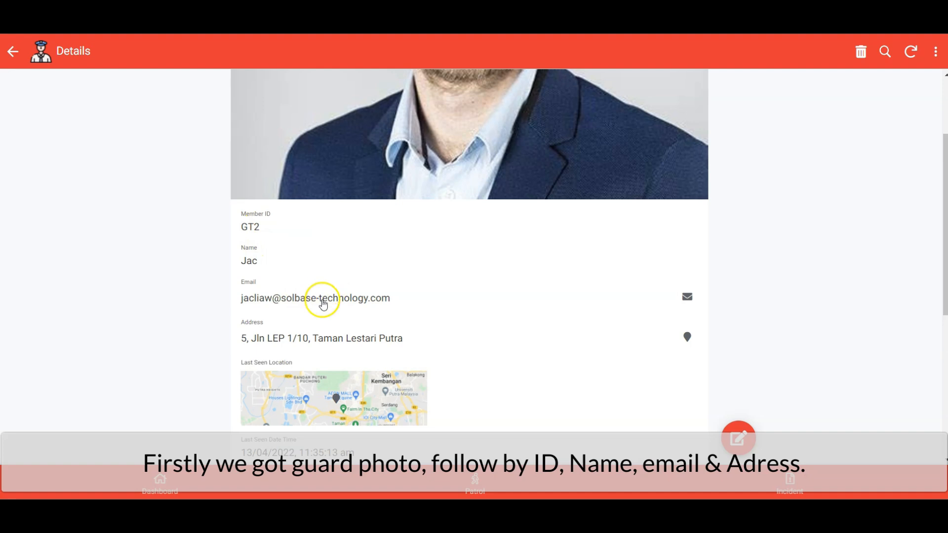
scroll(419, 336, "down", 2)
scroll(418, 335, "up", 1)
scroll(417, 335, "down", 1)
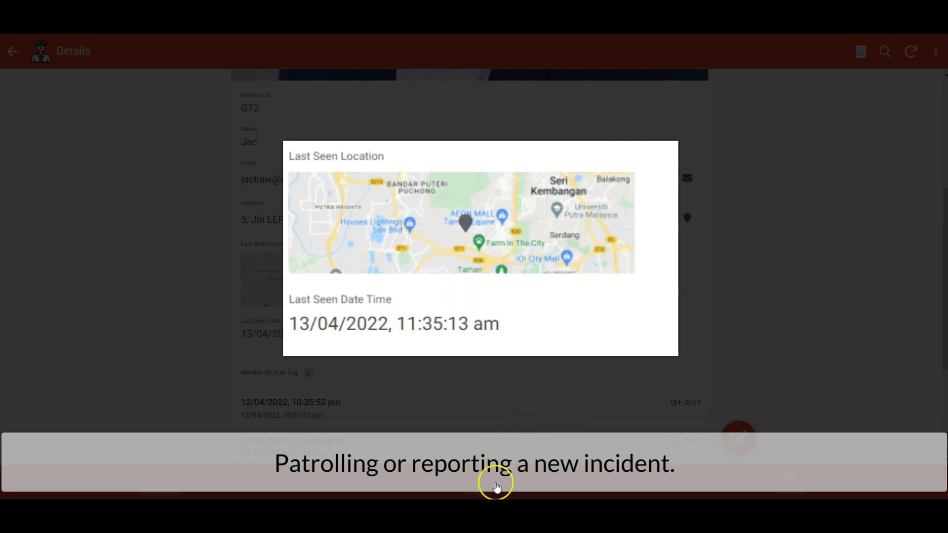
left_click(494, 486)
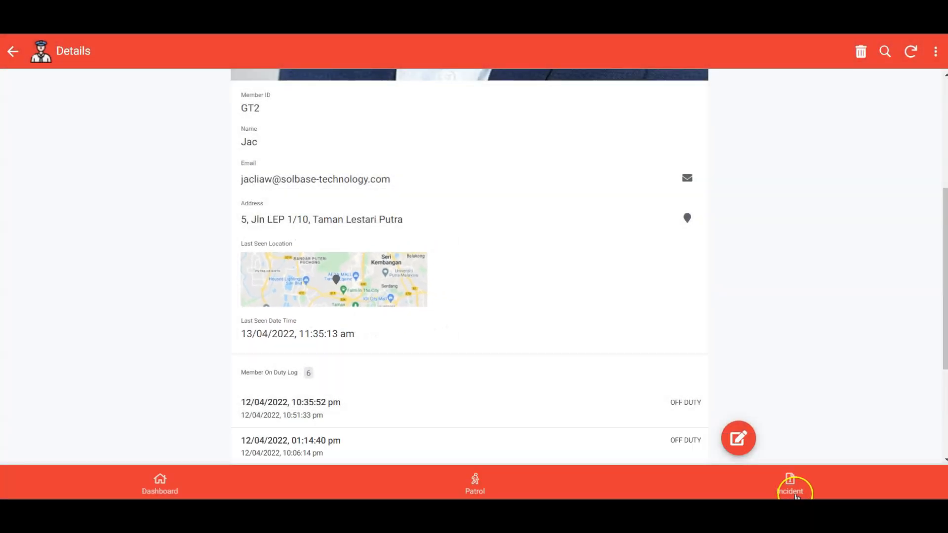
scroll(599, 288, "down", 3)
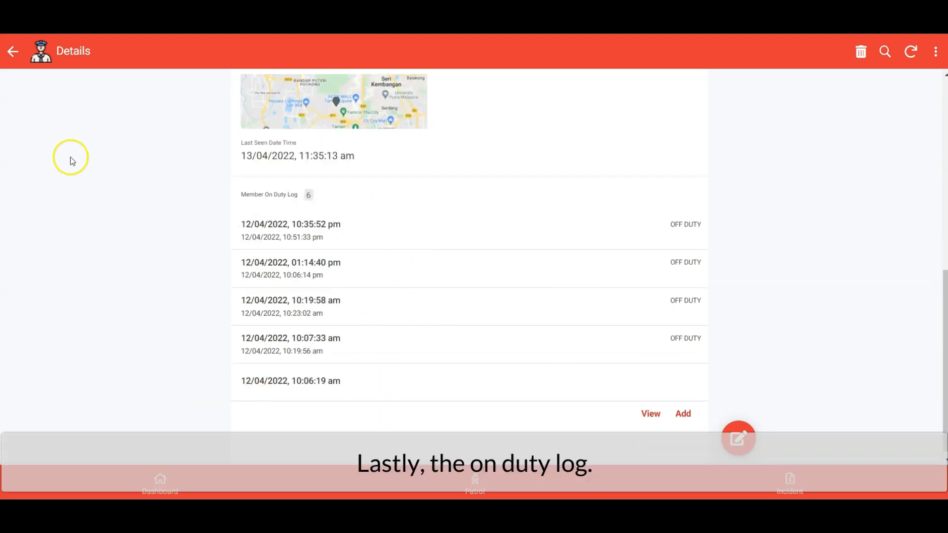
left_click(12, 51)
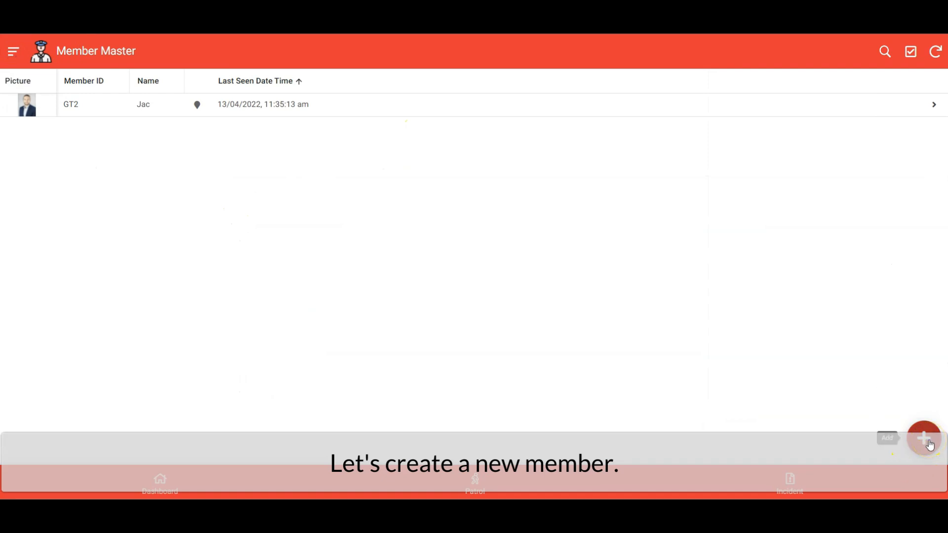
Step: Create a new member with the picture sample-14.jpg, enter the member's name and email, leave the address empty, and save
left_click(931, 446)
left_click(470, 136)
double_click(430, 200)
scroll(669, 303, "down", 5)
left_click(540, 304)
type("Thomas")
left_click(532, 368)
type("tho")
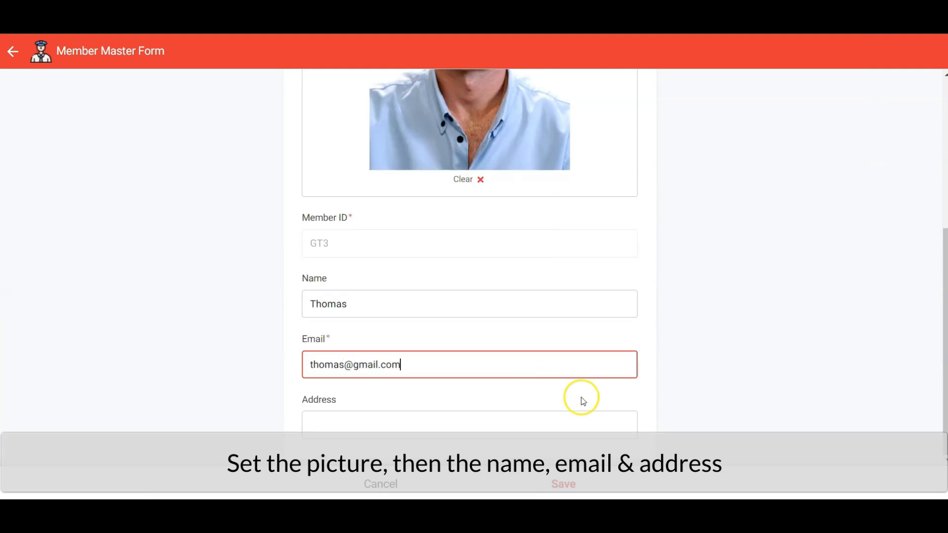
left_click(563, 484)
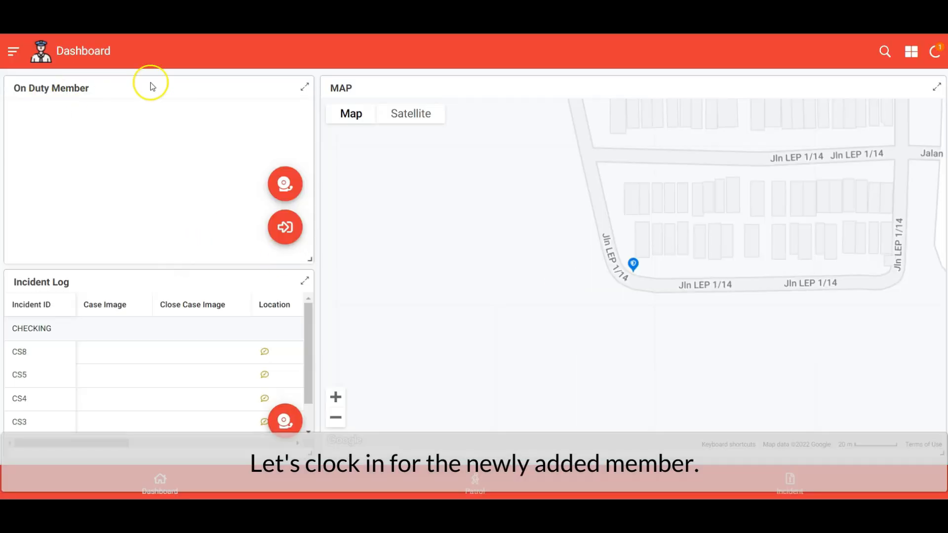
Step: Clock in the newly added member from the dashboard, and also clock in the existing GT2 member
left_click(289, 236)
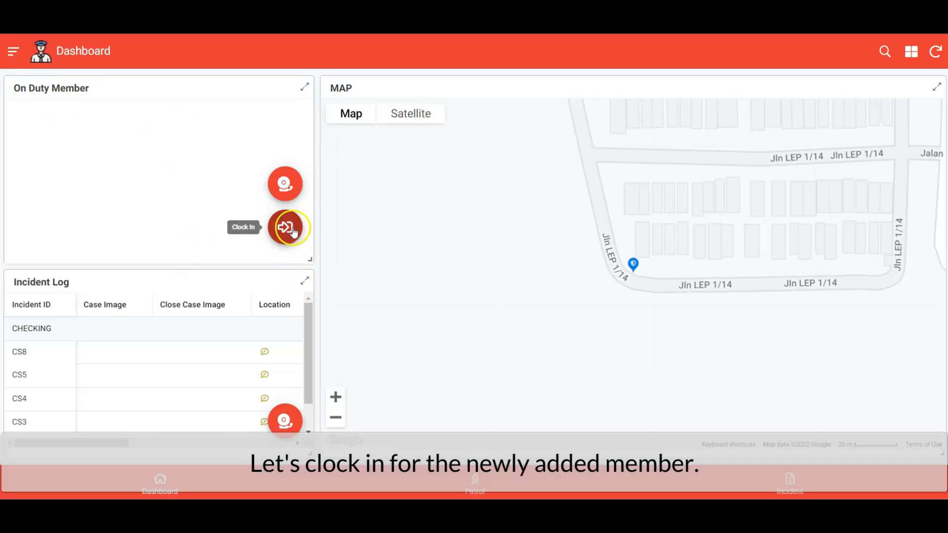
left_click(453, 151)
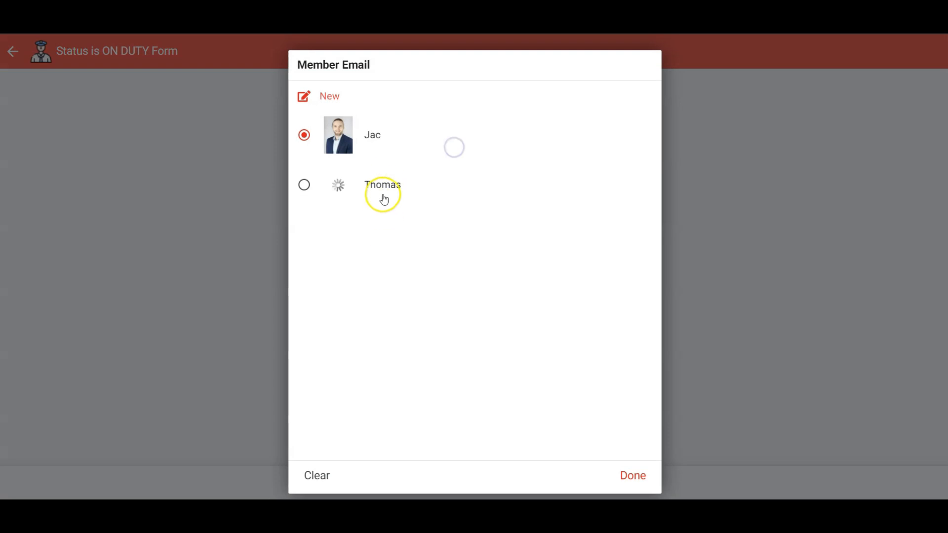
left_click(383, 185)
left_click(568, 478)
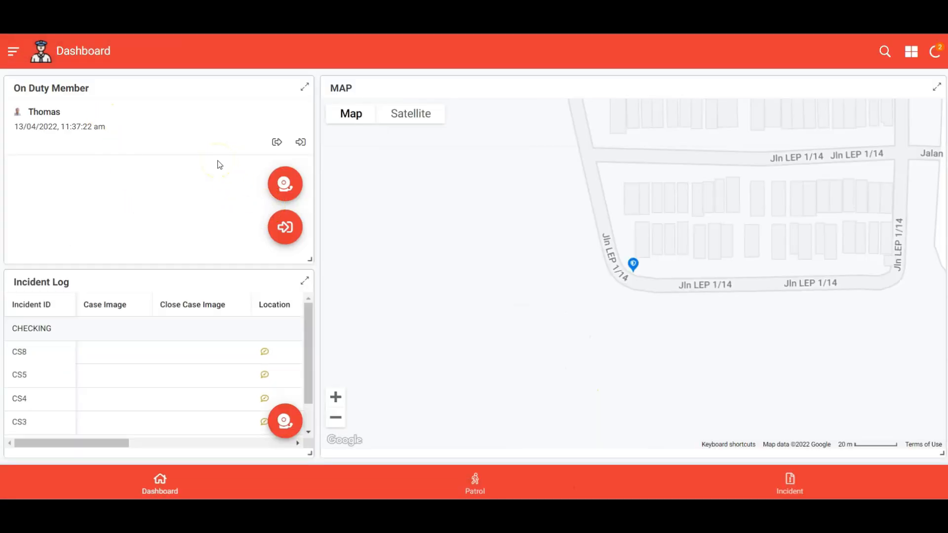
left_click(287, 228)
left_click(586, 483)
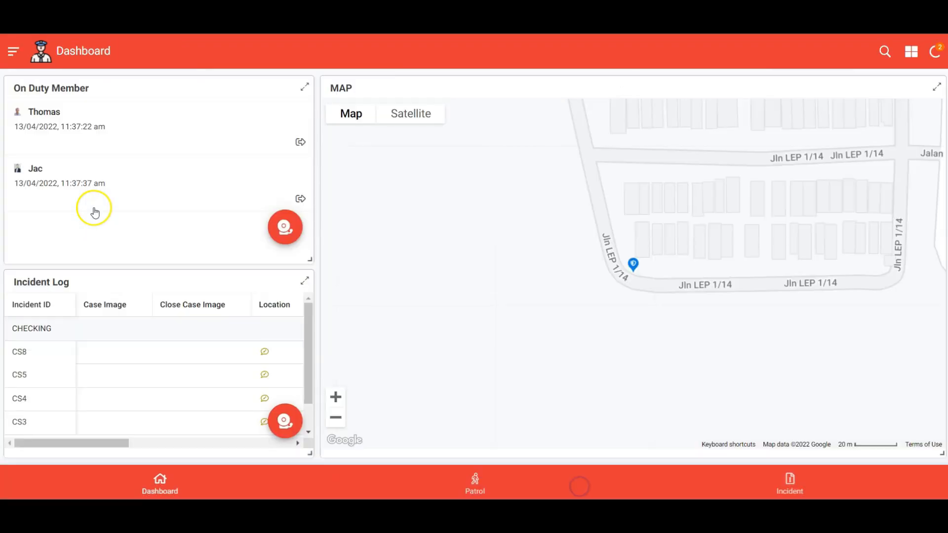
left_click_drag(639, 280, 480, 415)
scroll(584, 284, "down", 1)
left_click_drag(584, 284, 513, 318)
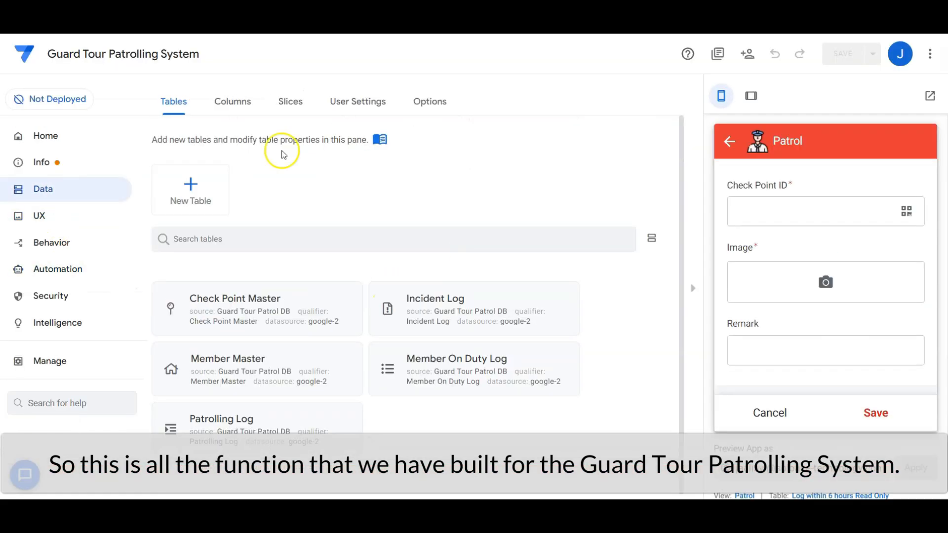
Step: Review the table columns and the Check Point Master, Incident Log, Member On Duty Log and Patrolling Log slices in the AppSheet editor
left_click(236, 103)
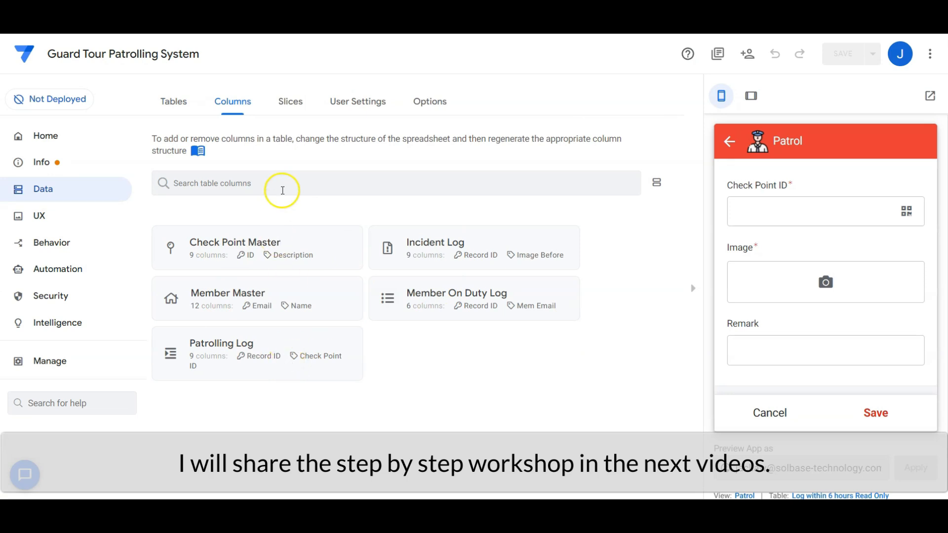
left_click(294, 100)
scroll(377, 230, "down", 2)
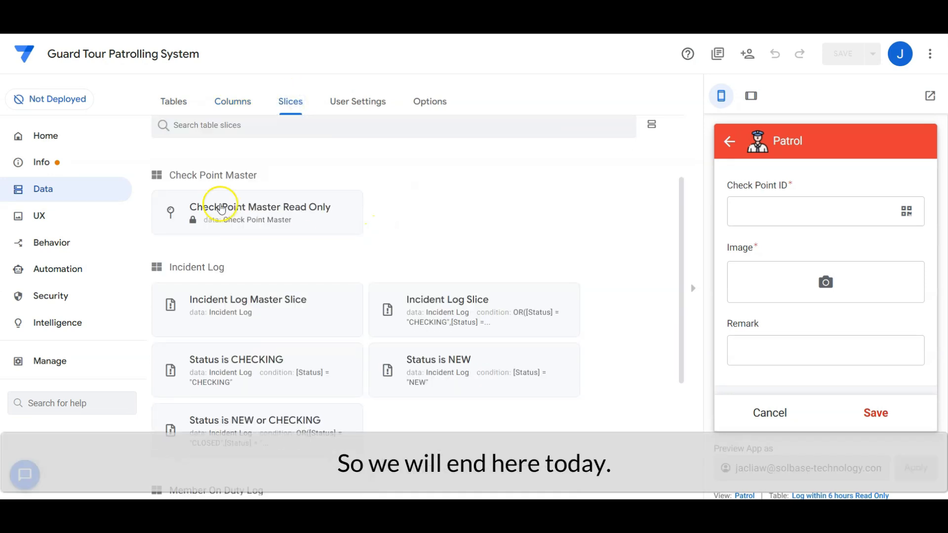
scroll(444, 356, "down", 1)
scroll(464, 368, "down", 3)
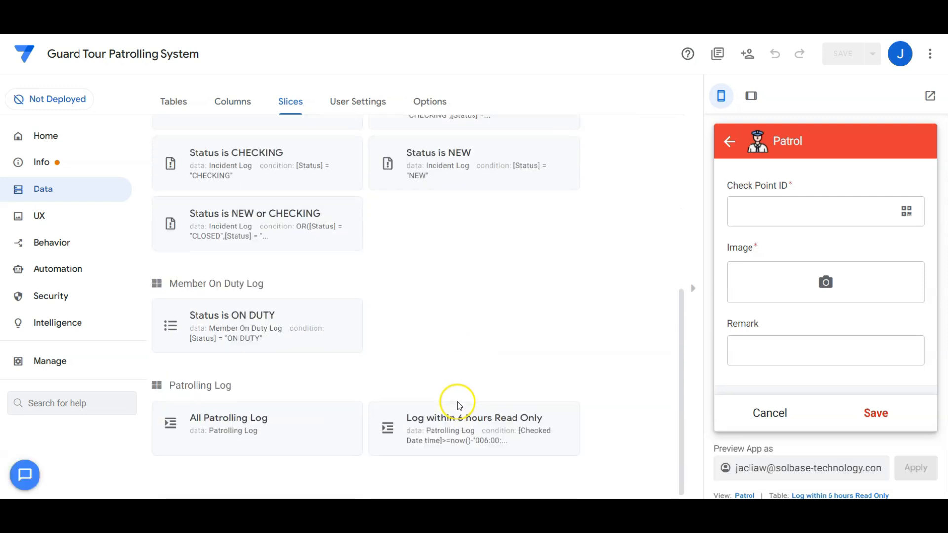
scroll(420, 345, "up", 5)
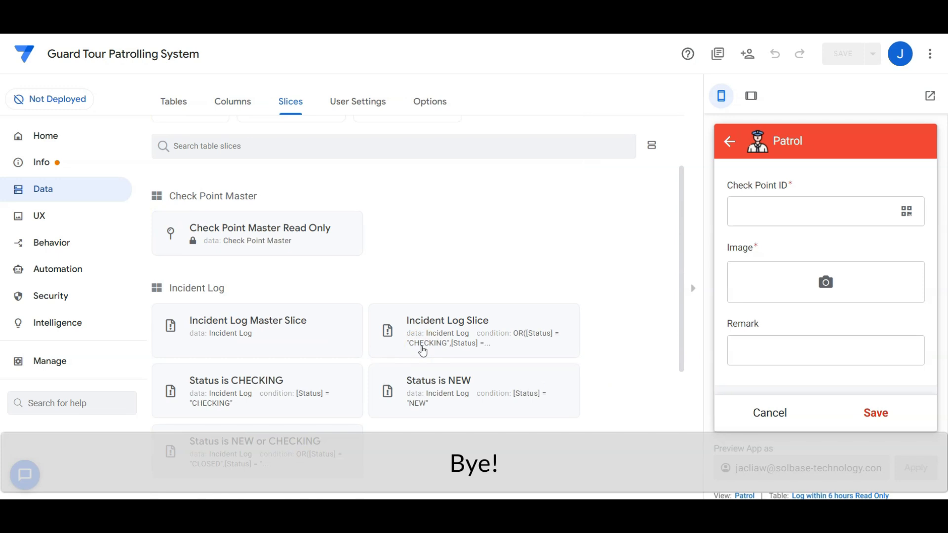
scroll(423, 351, "down", 5)
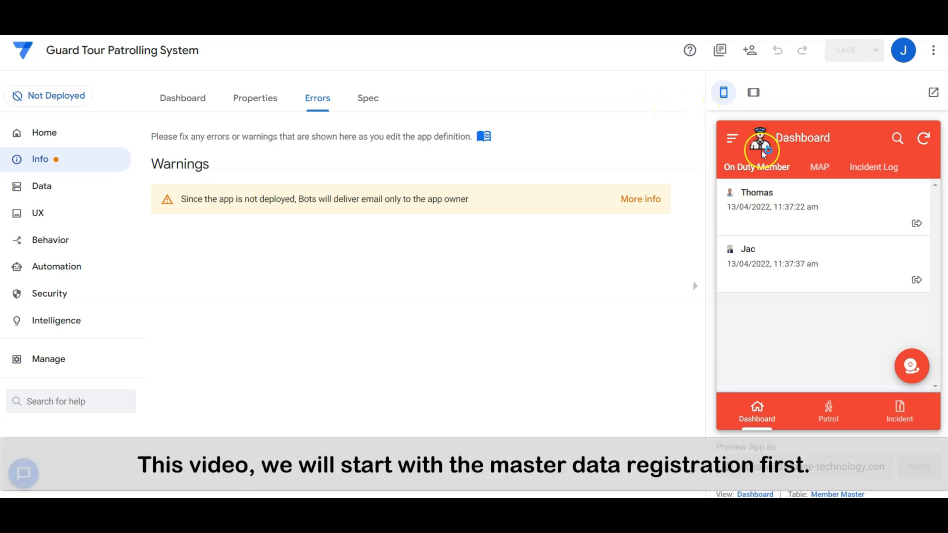
Step: Show Check Point Master in the app preview and review the column list of the Check Point Master table
left_click(732, 139)
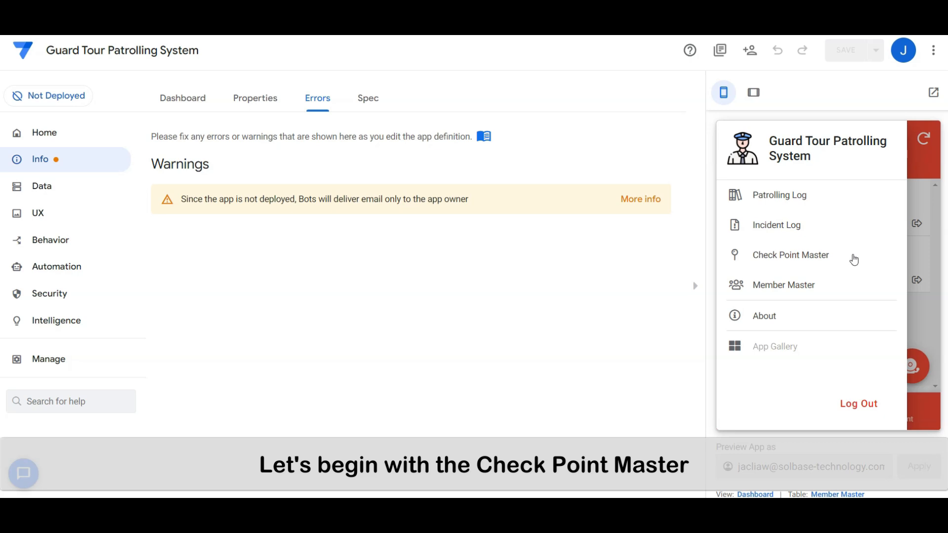
left_click(855, 260)
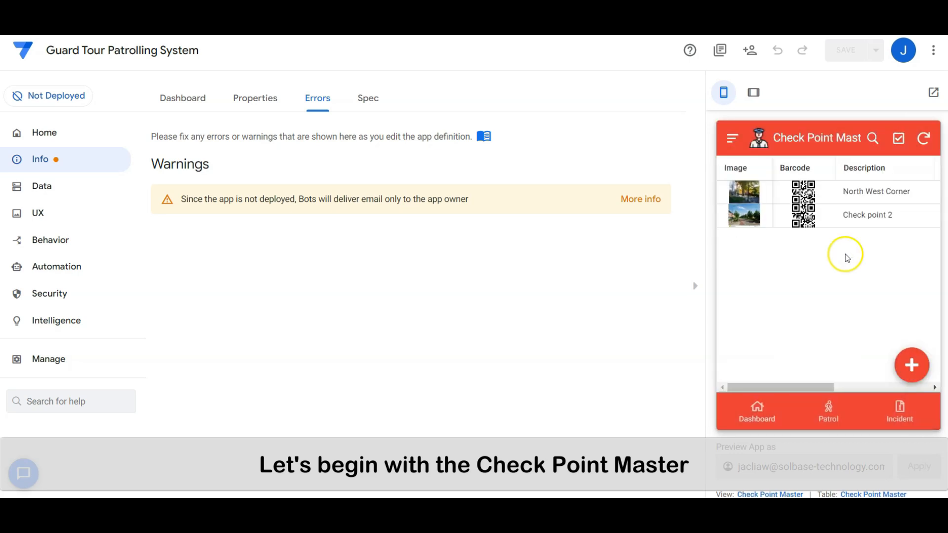
left_click(42, 185)
left_click(231, 99)
left_click(299, 241)
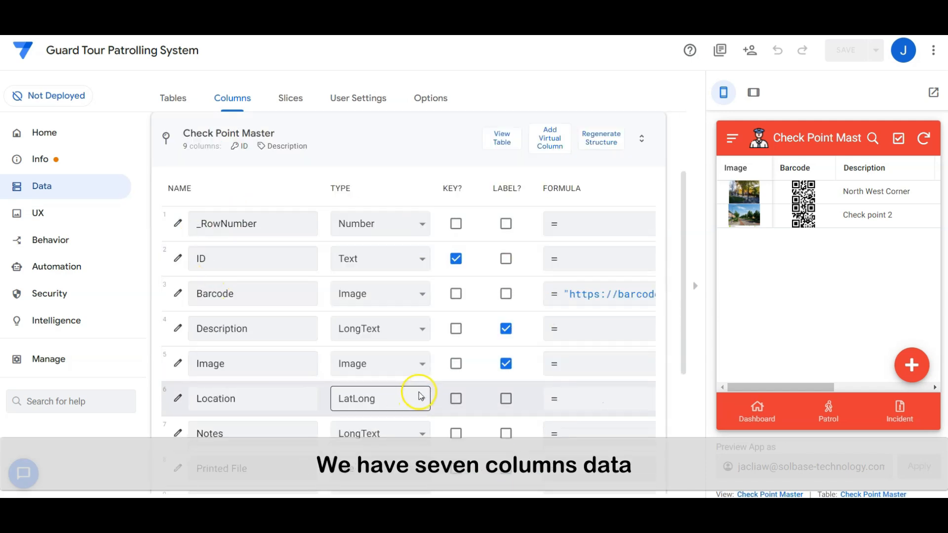
scroll(470, 336, "down", 2)
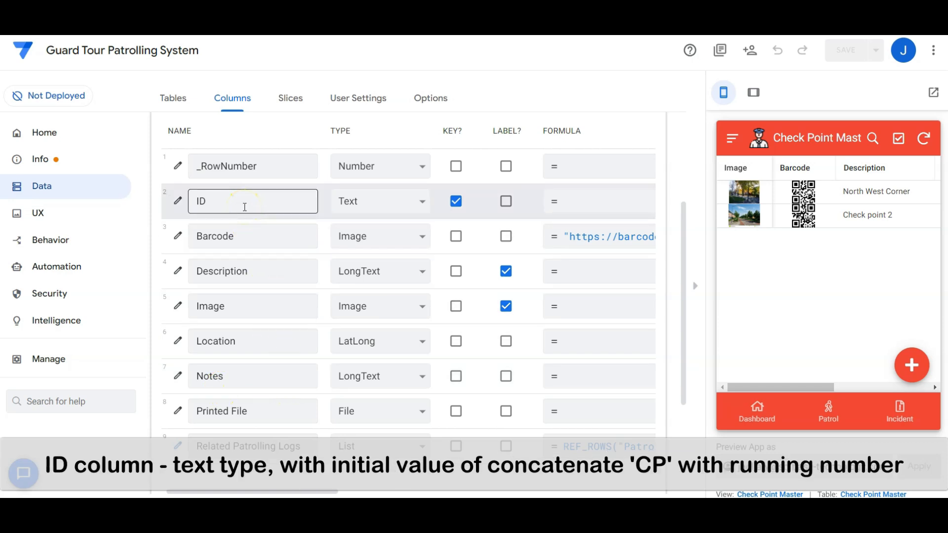
Step: Examine the type and initial value formula of the ID column in Check Point Master, and close its settings
left_click(178, 201)
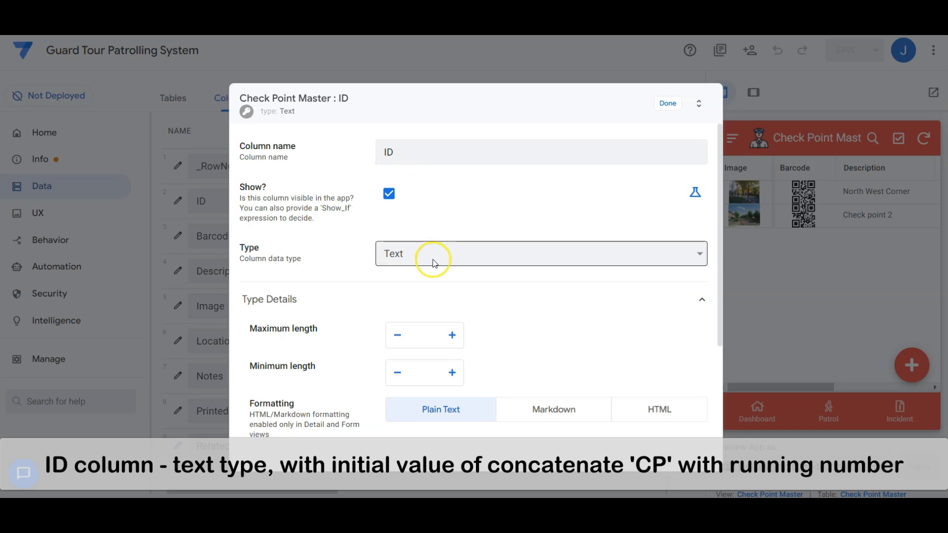
scroll(455, 286, "down", 4)
left_click(443, 330)
scroll(444, 330, "down", 3)
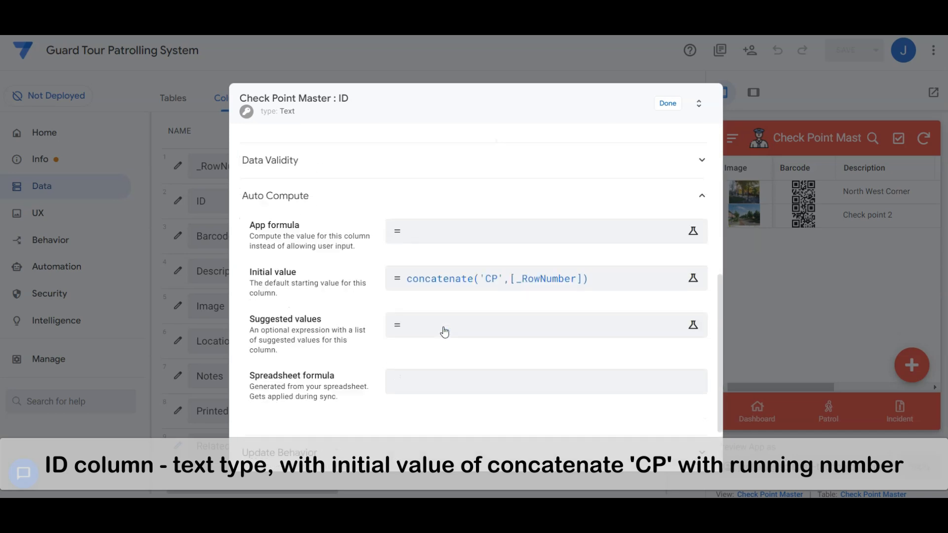
left_click(417, 287)
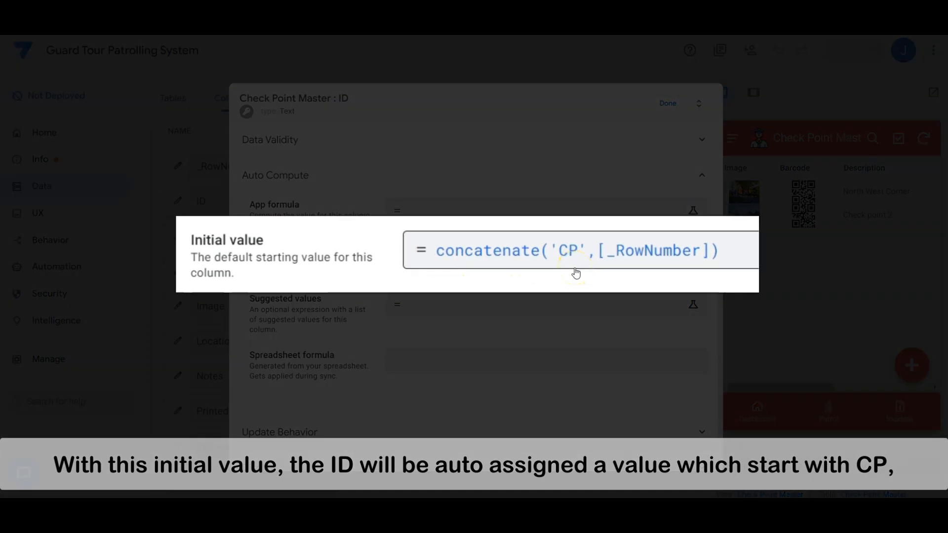
left_click(662, 272)
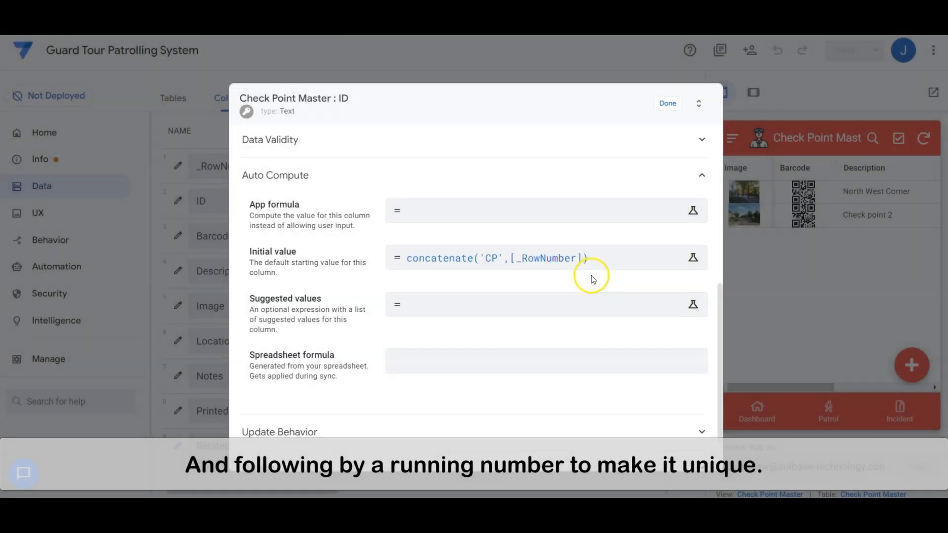
left_click(676, 110)
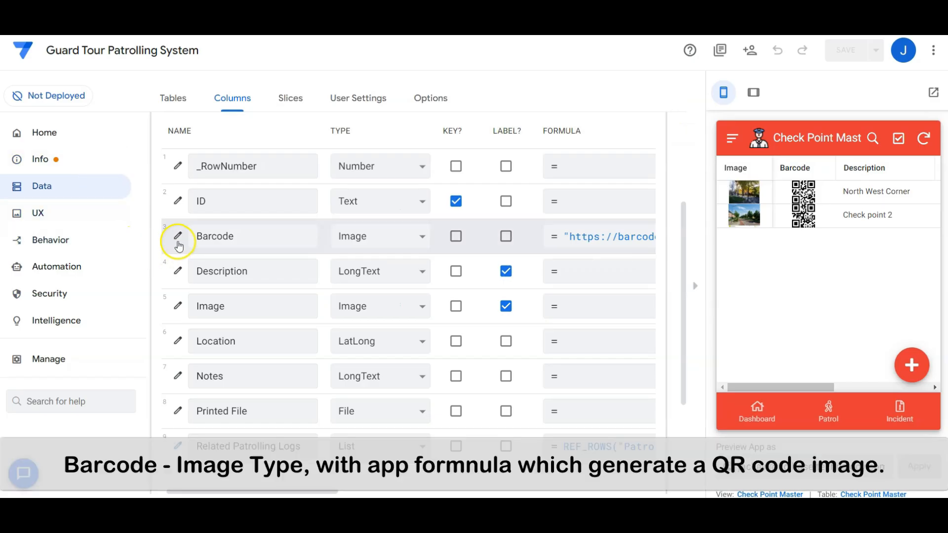
Step: Examine the Barcode column's type and QR code app formula, highlight its [ID] reference, and close the formula and column settings
left_click(179, 239)
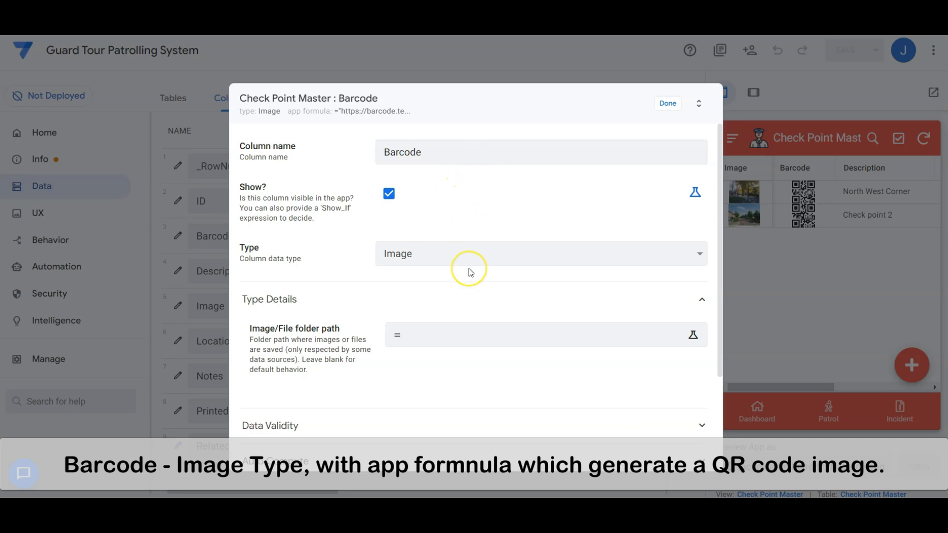
scroll(470, 269, "down", 1)
scroll(469, 273, "down", 1)
left_click(436, 331)
scroll(435, 340, "down", 1)
left_click(451, 324)
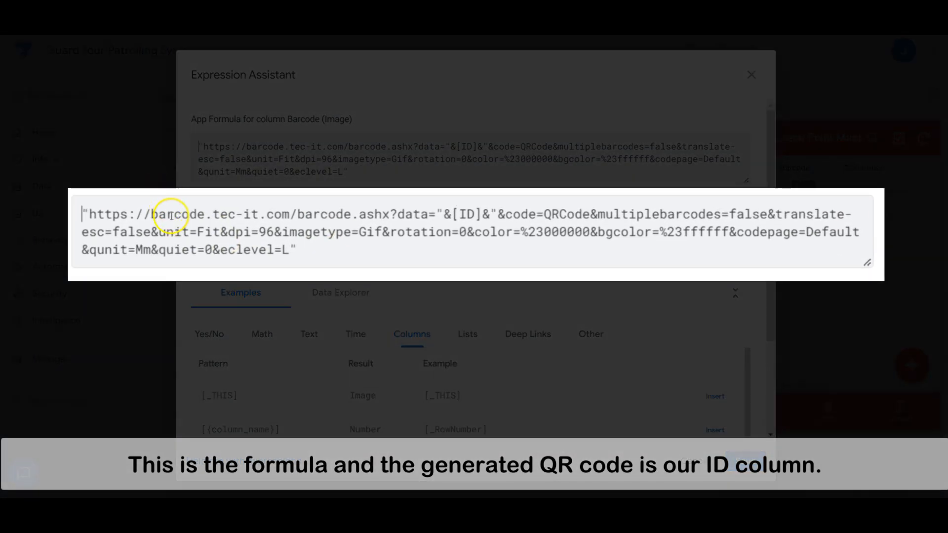
left_click_drag(451, 214, 482, 214)
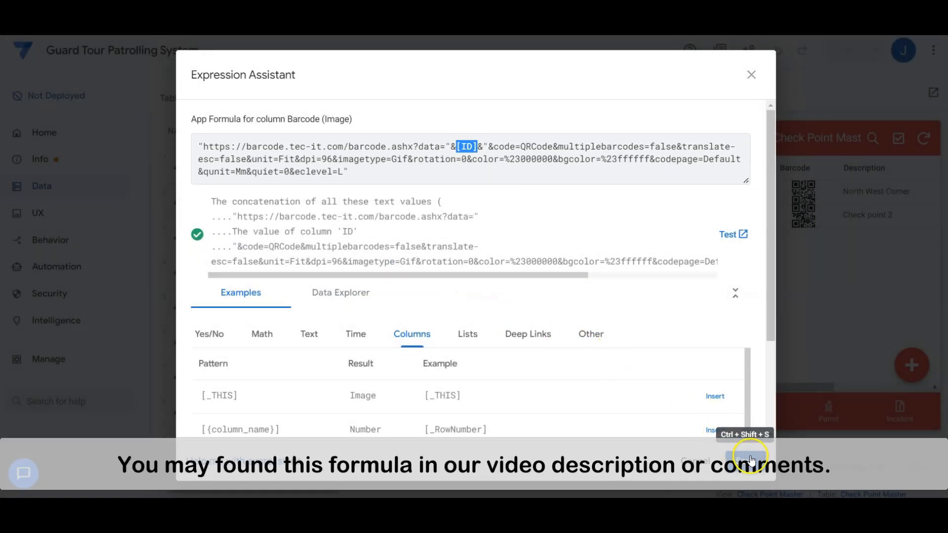
left_click(708, 470)
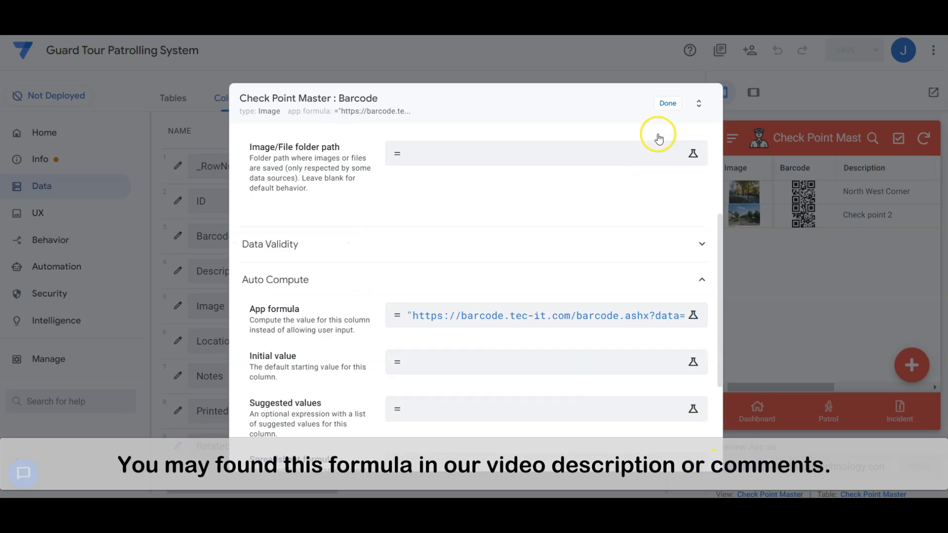
left_click(667, 105)
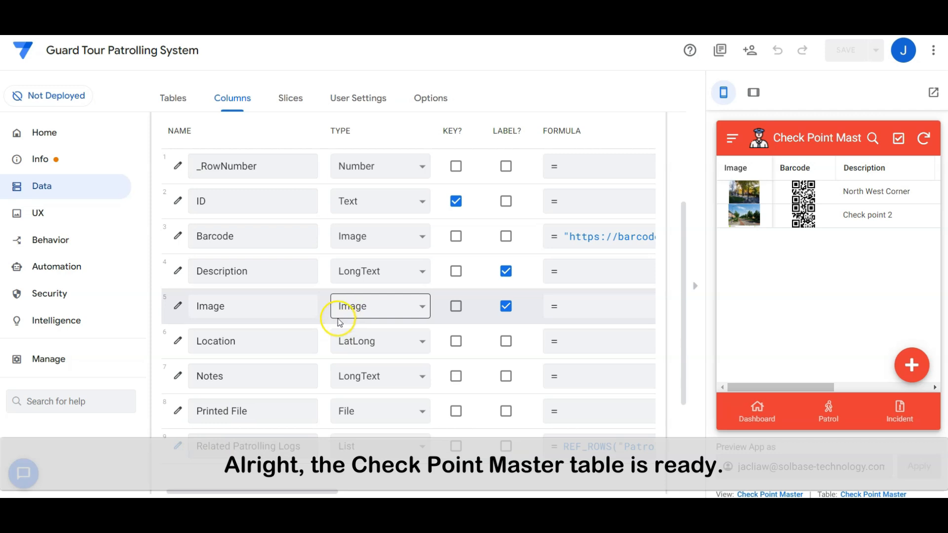
Step: Collapse the table columns and review the Check Point Master menu view's type, position, sorting and column order
scroll(339, 317, "up", 3)
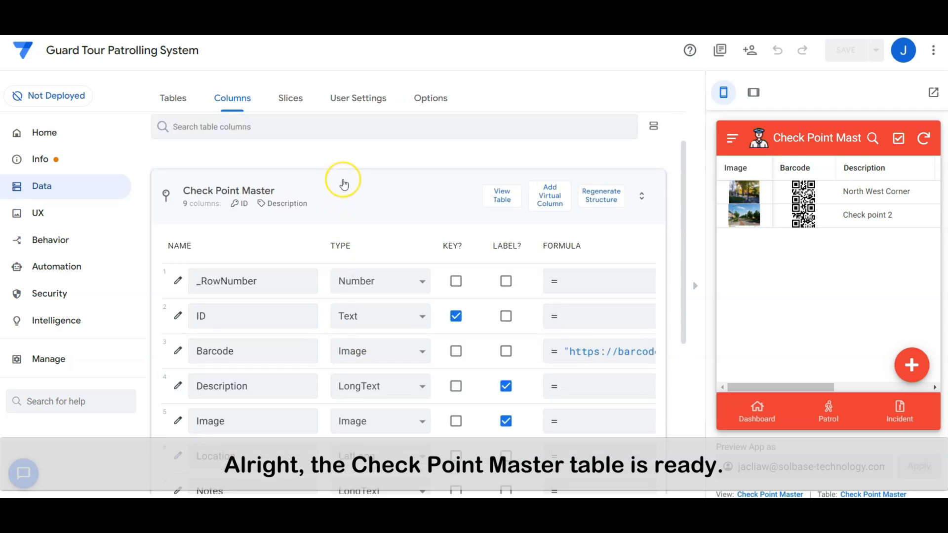
left_click(343, 184)
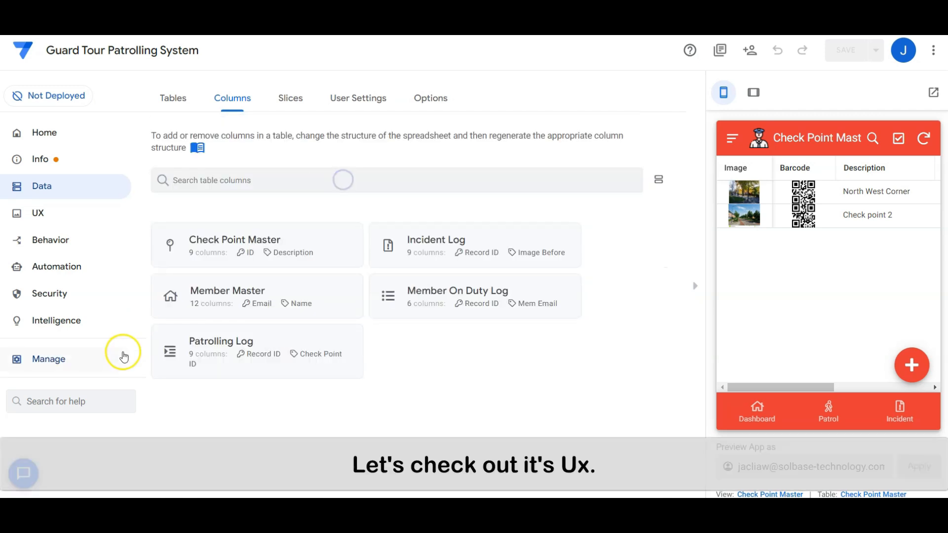
left_click(112, 206)
scroll(436, 278, "down", 5)
scroll(436, 280, "down", 3)
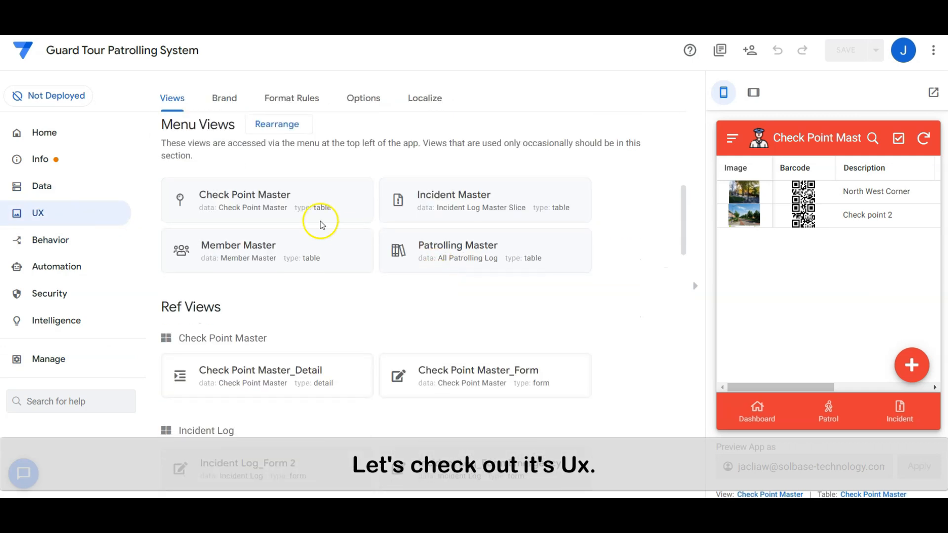
left_click(311, 196)
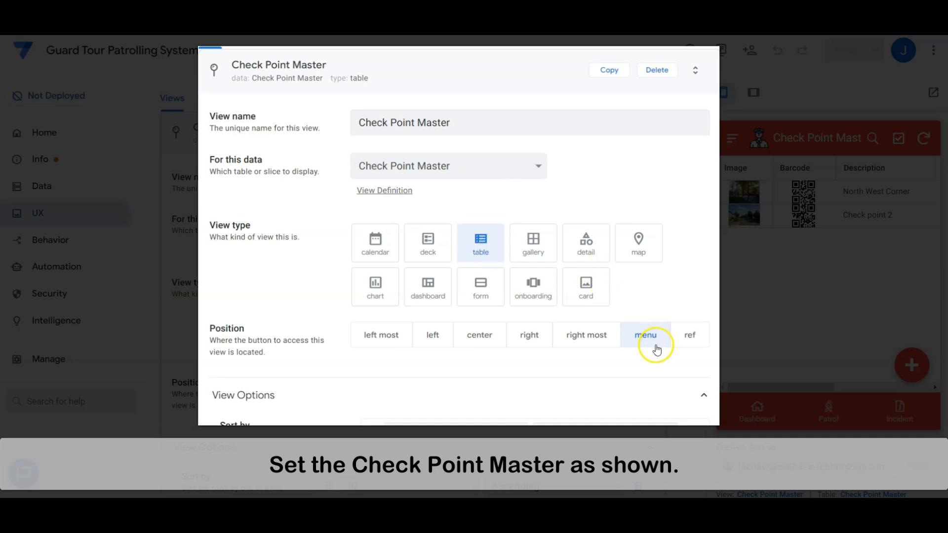
scroll(648, 362, "down", 7)
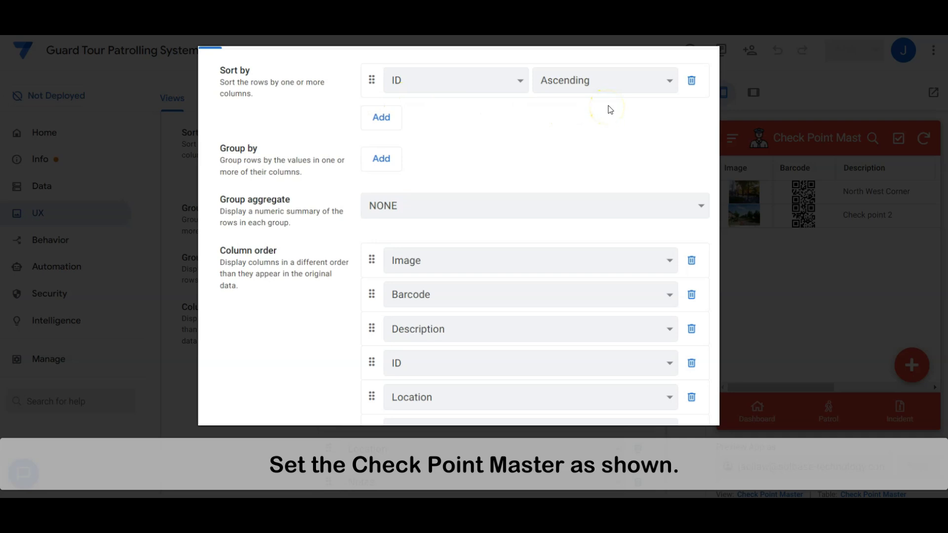
scroll(549, 410, "down", 1)
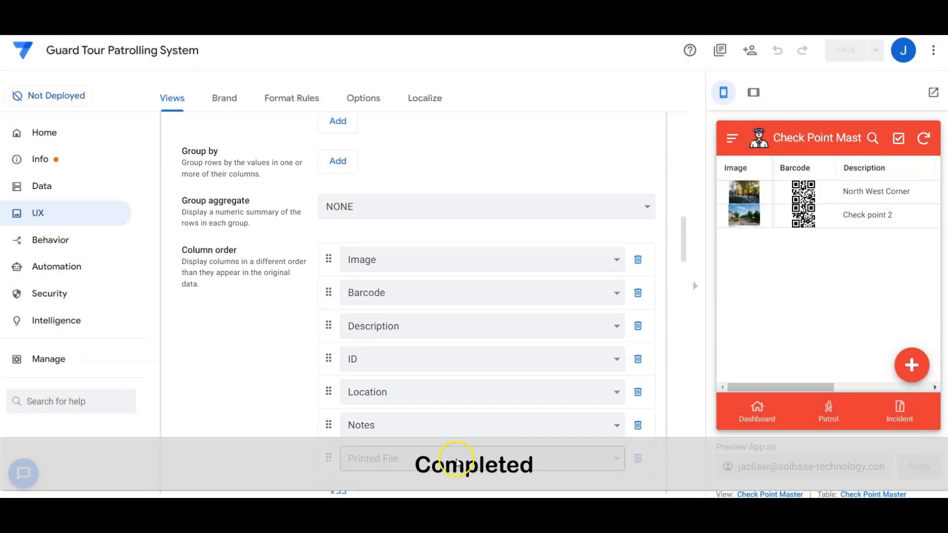
scroll(456, 461, "down", 10)
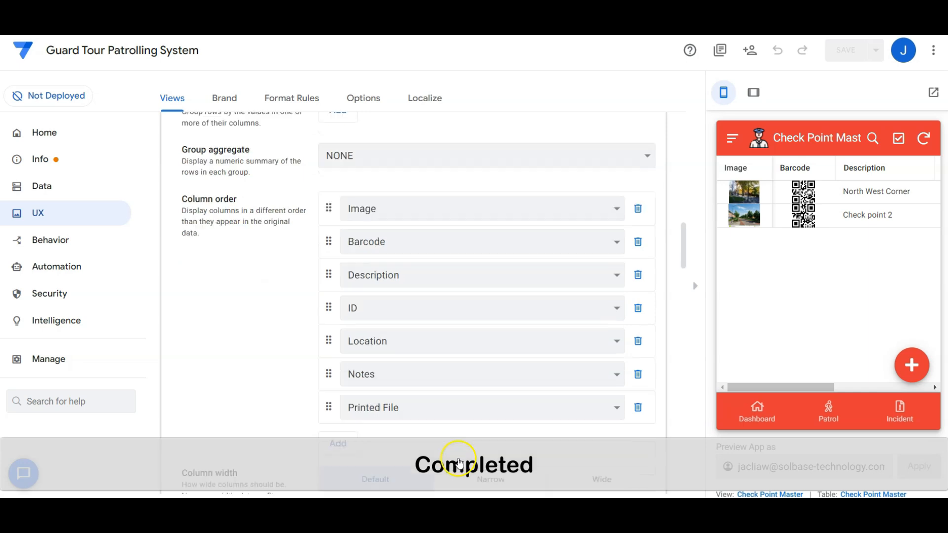
left_click(380, 227)
scroll(464, 261, "up", 4)
scroll(464, 261, "up", 10)
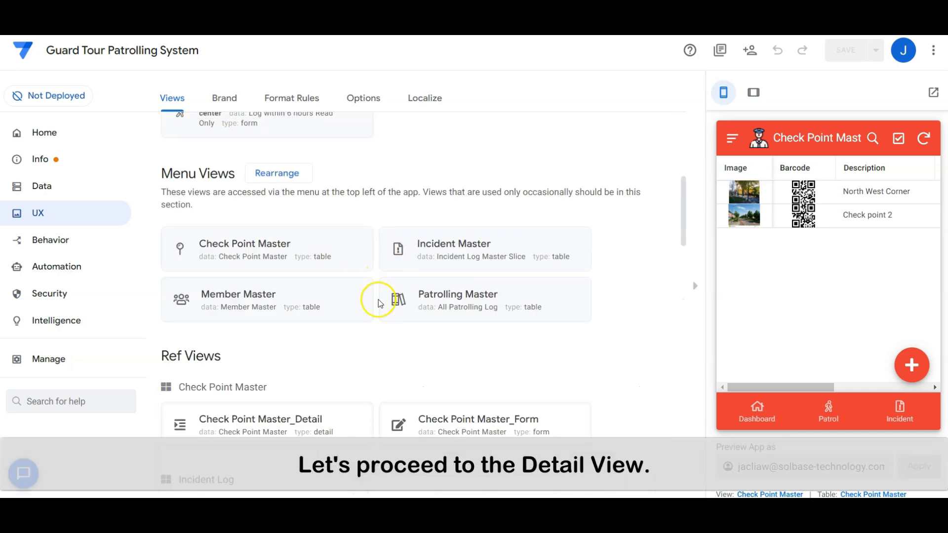
Step: Review the main image, column order and display settings of the Check Point Master_Detail view, and collapse it
scroll(377, 296, "down", 4)
left_click(304, 267)
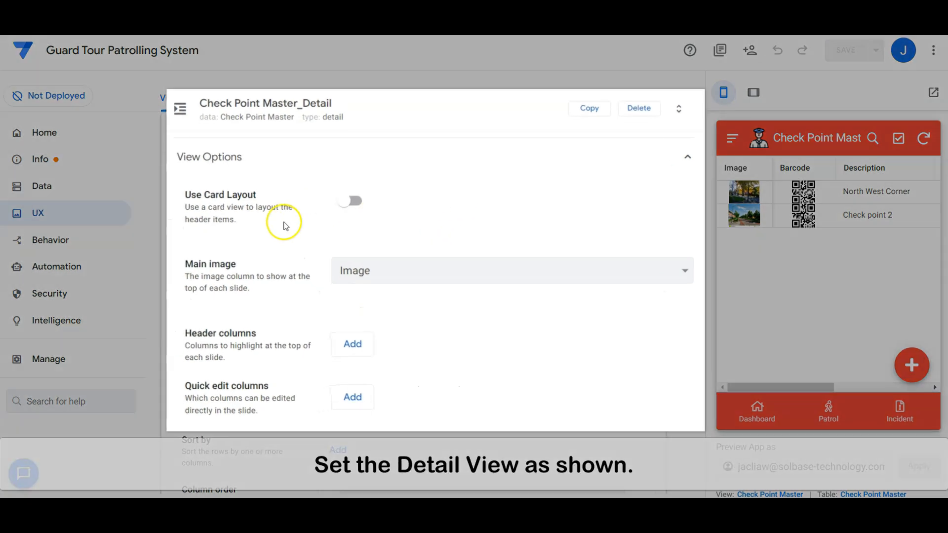
scroll(574, 295, "down", 5)
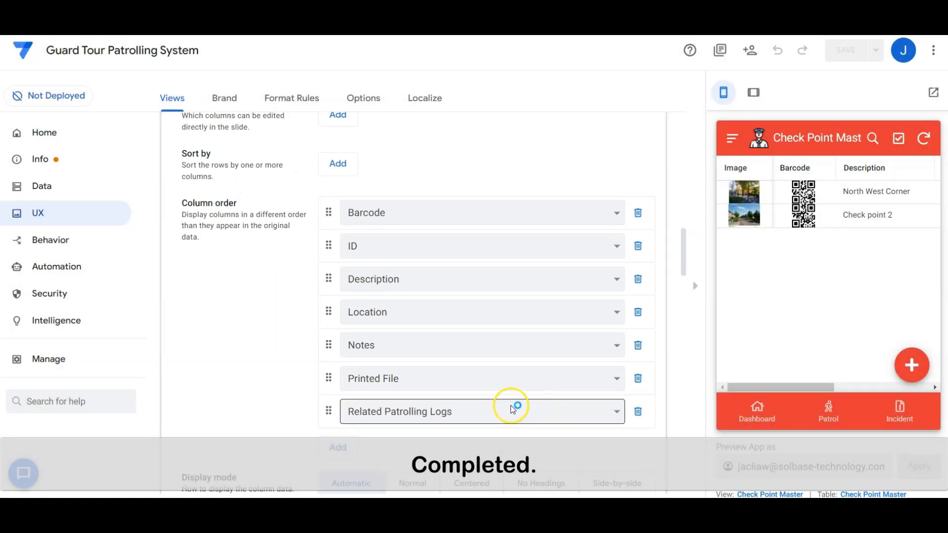
scroll(511, 404, "down", 3)
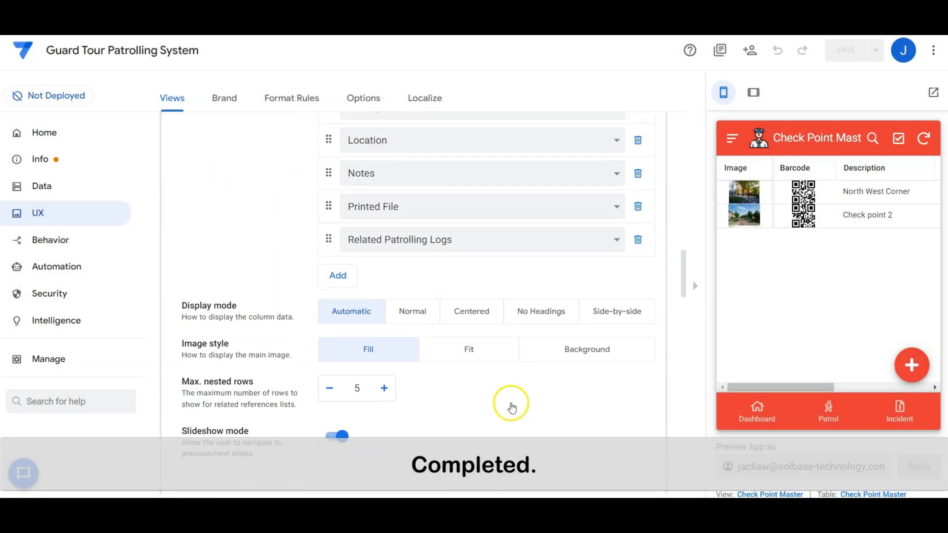
scroll(510, 403, "up", 8)
scroll(509, 403, "up", 3)
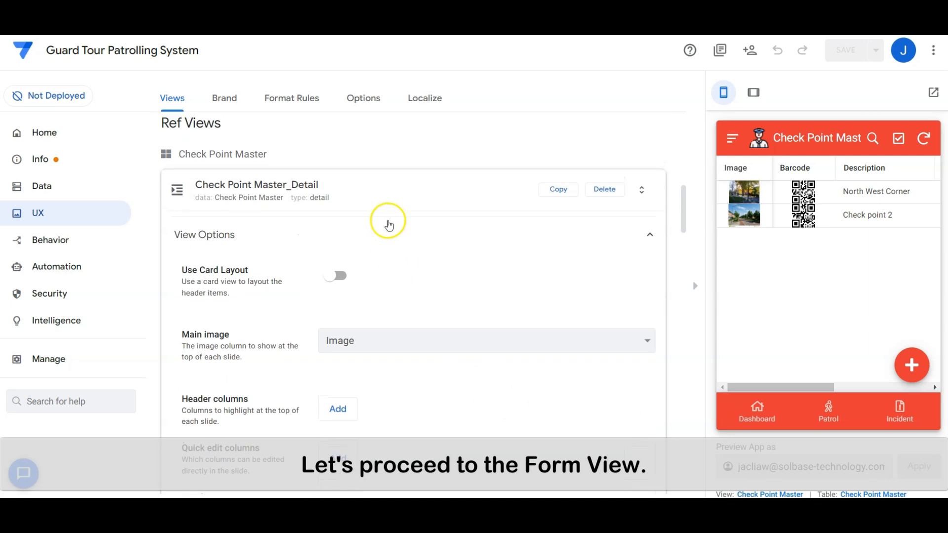
left_click(401, 186)
Step: Review the page style, column order, finish view and behavior settings of the Check Point Master_Form view
left_click(516, 198)
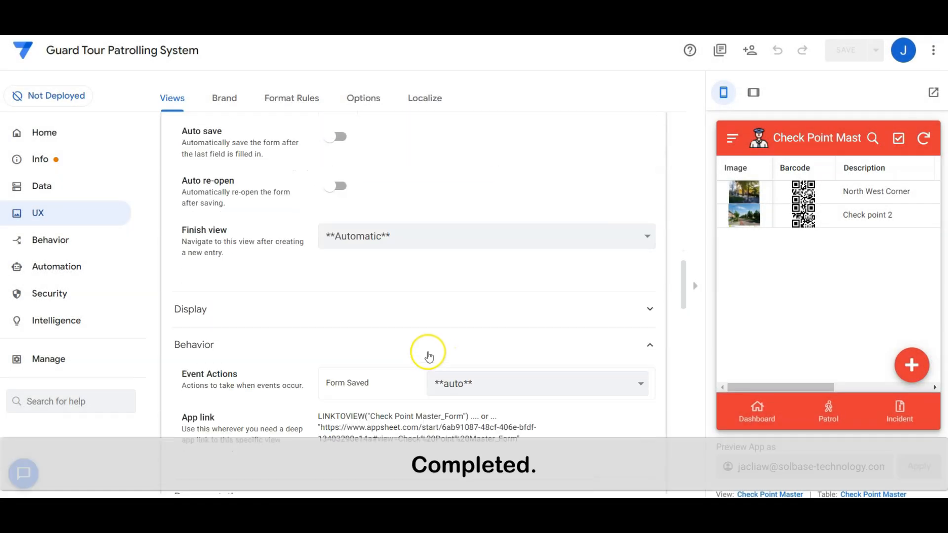
left_click(427, 354)
scroll(426, 353, "up", 12)
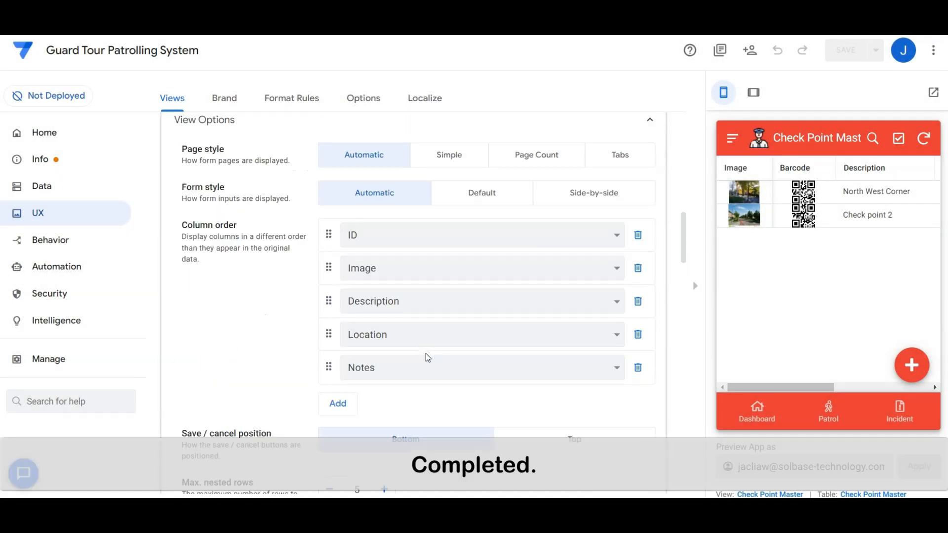
Step: Show Member Master in the app preview and review the column list of the Member Master table
left_click(731, 138)
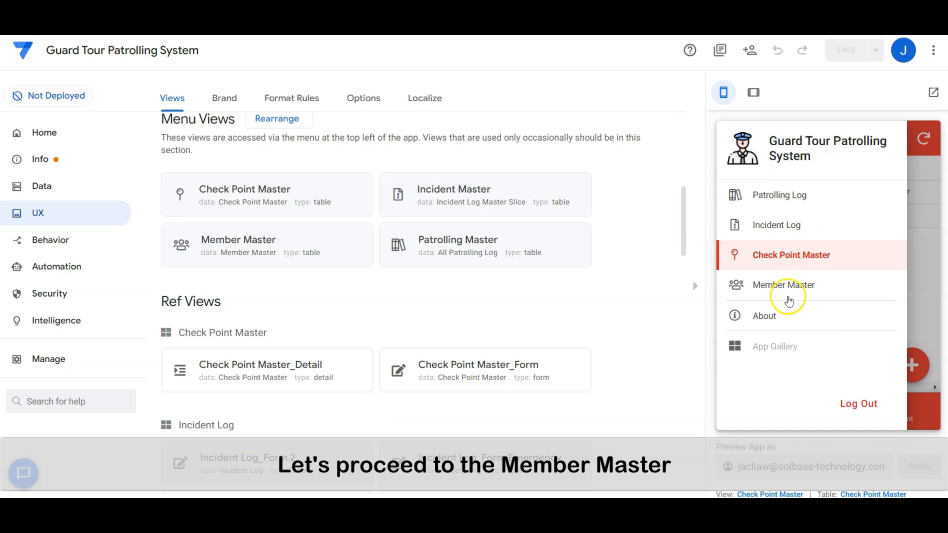
left_click(789, 290)
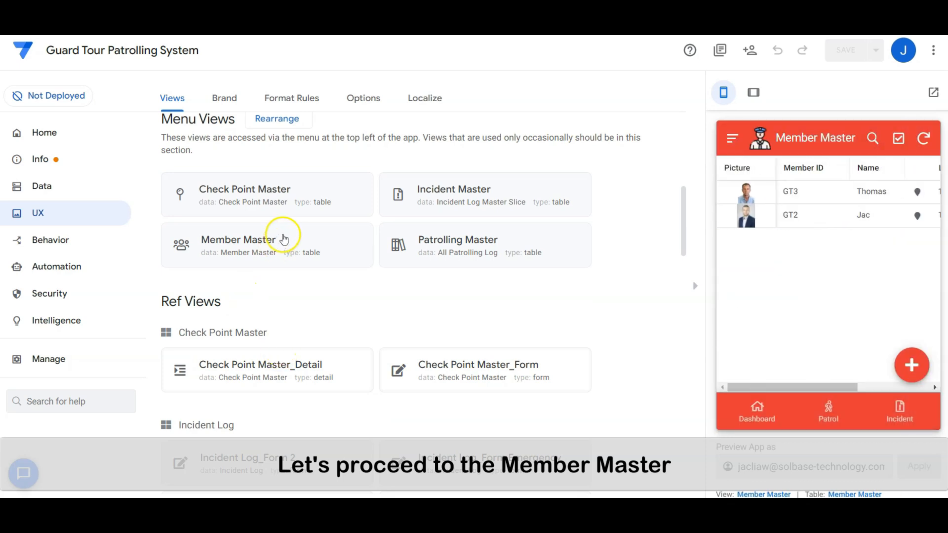
left_click(58, 183)
left_click(230, 98)
left_click(266, 293)
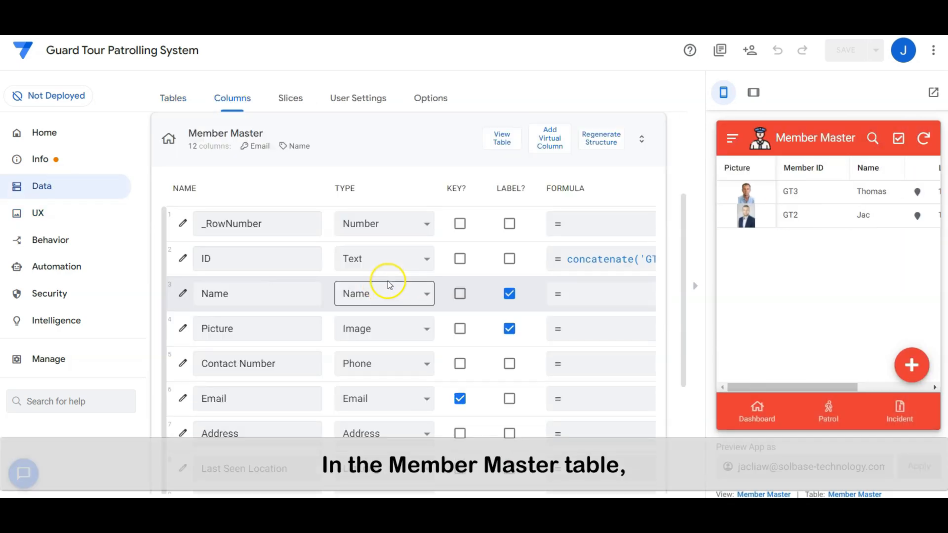
scroll(390, 281, "down", 1)
scroll(391, 282, "up", 2)
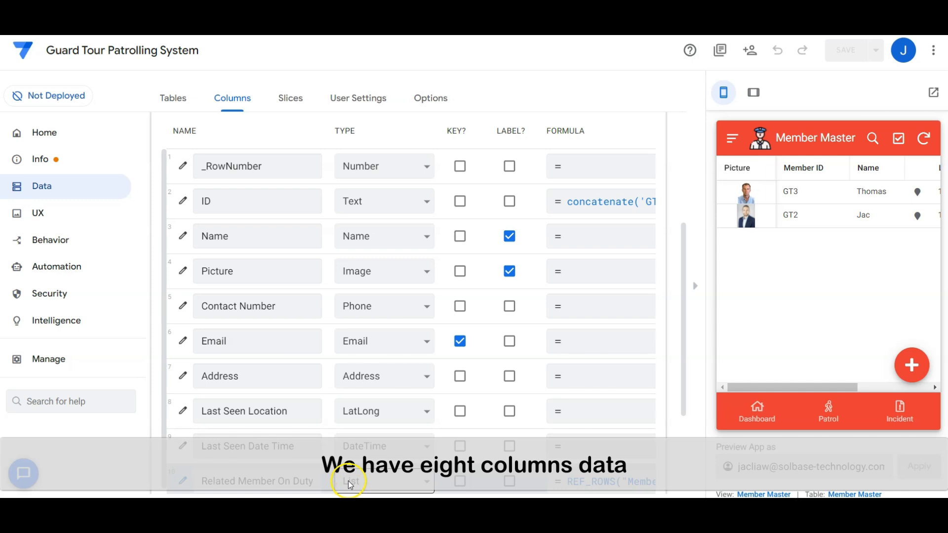
Step: Examine the type, length, formatting and app formula settings of the Member Master table's ID column
left_click(183, 203)
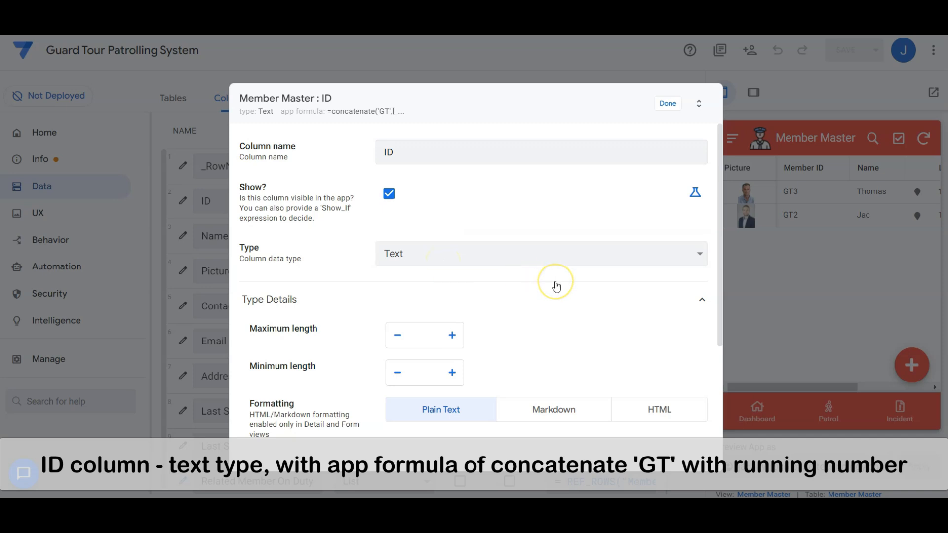
scroll(557, 286, "down", 4)
left_click(513, 323)
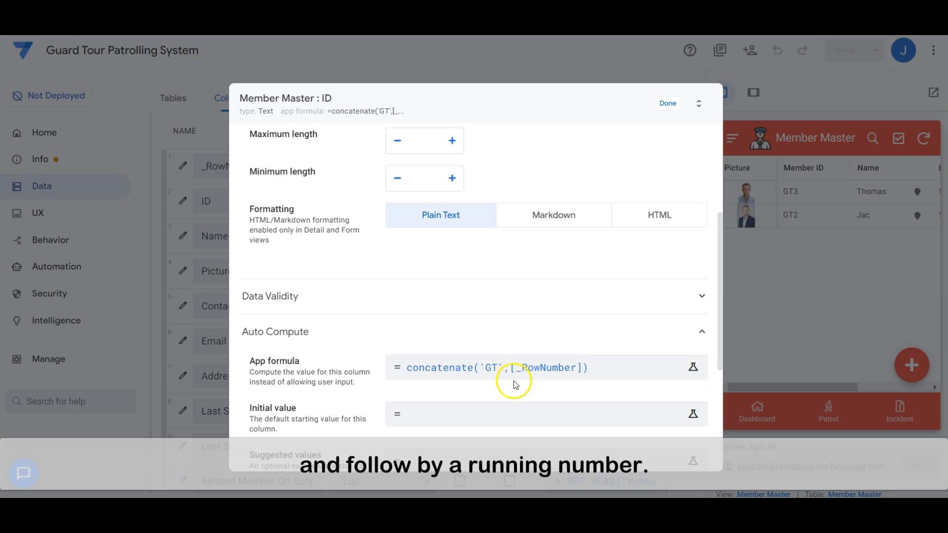
left_click(664, 105)
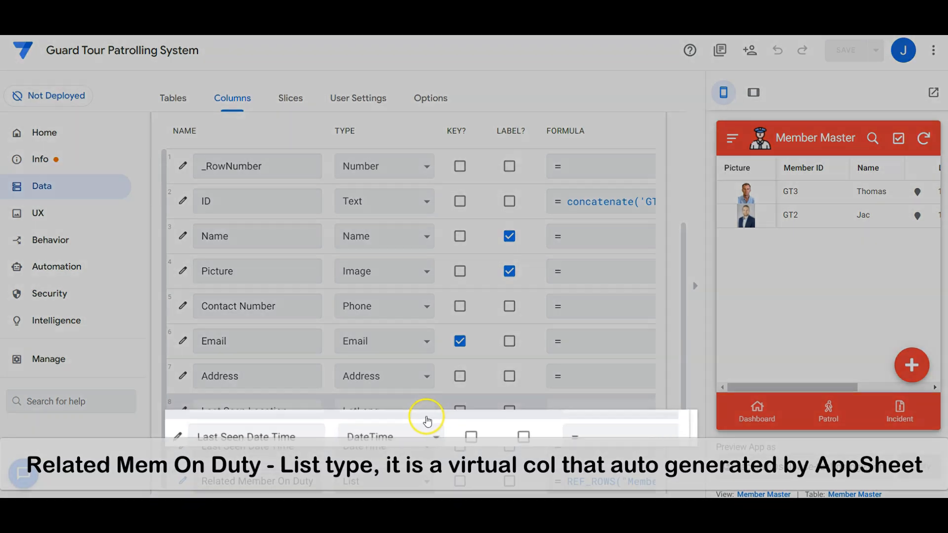
Step: Review the remaining columns of the Member Master table down to its related-record lists, and collapse the table
scroll(423, 421, "down", 1)
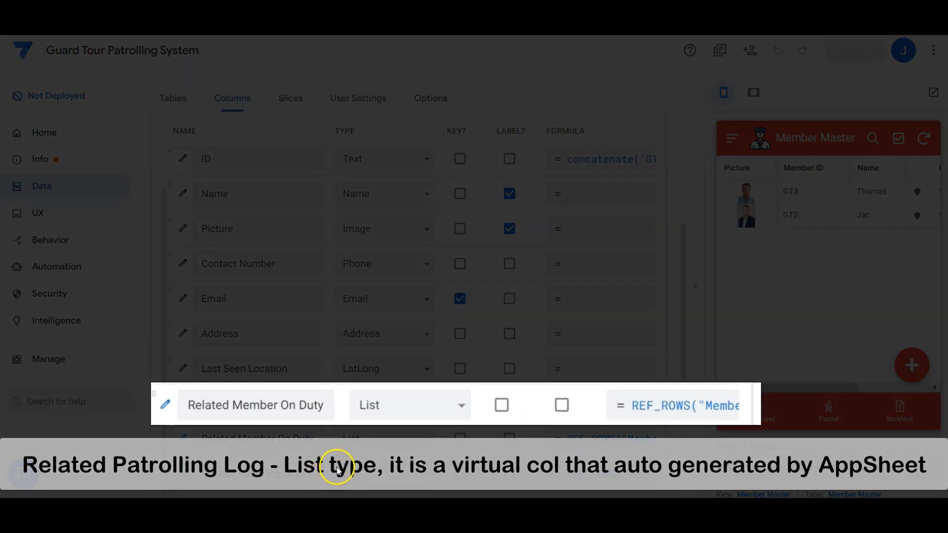
scroll(344, 469, "up", 2)
scroll(346, 279, "up", 5)
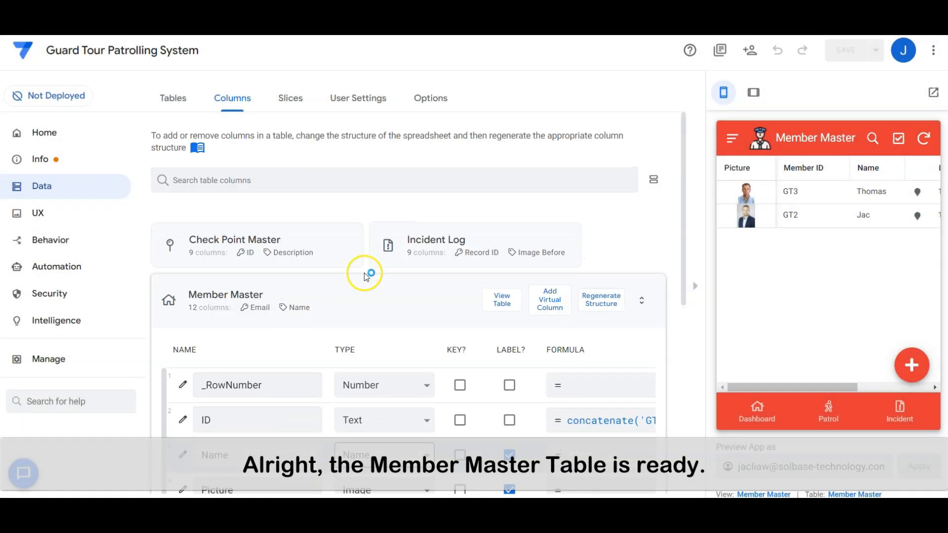
left_click(292, 291)
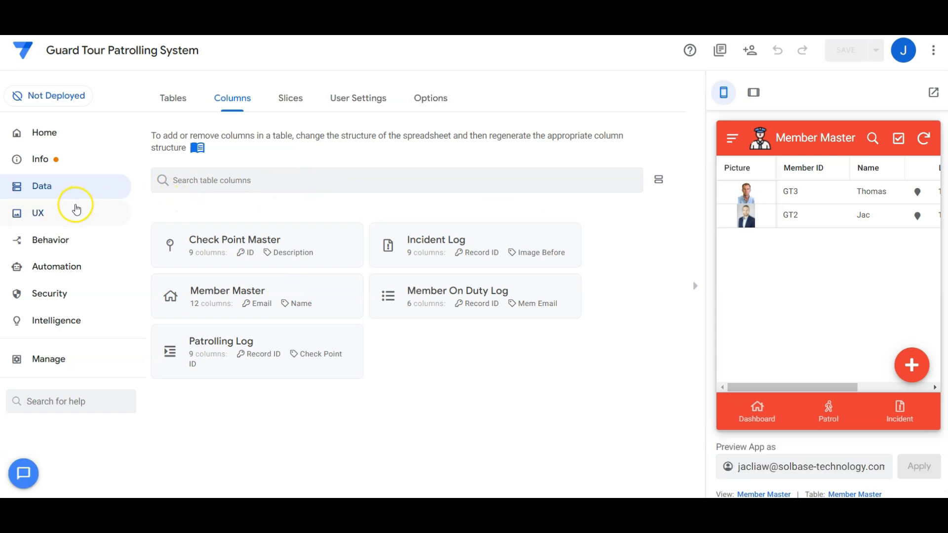
Step: Review the Member Master menu view's data source, type, position, sorting and column order in UX, and collapse it
left_click(72, 212)
scroll(293, 283, "down", 5)
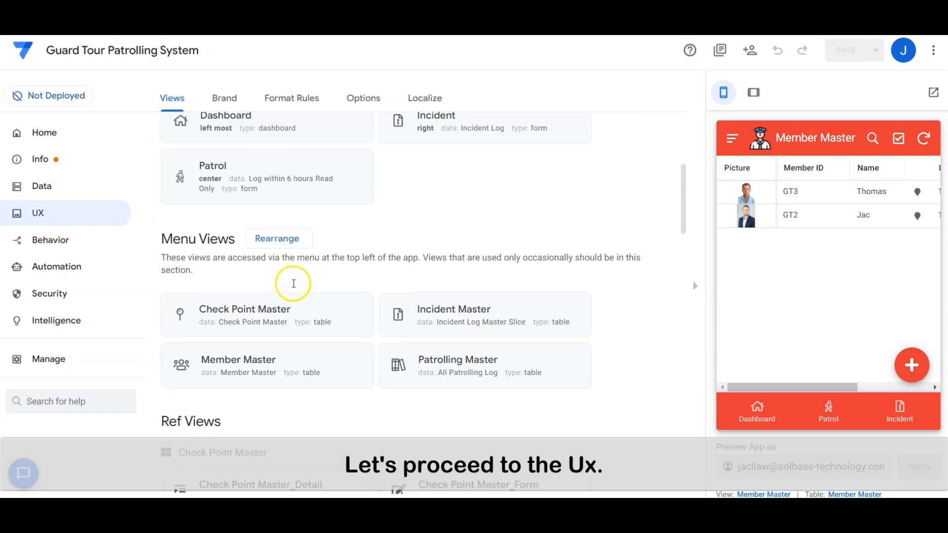
left_click(307, 359)
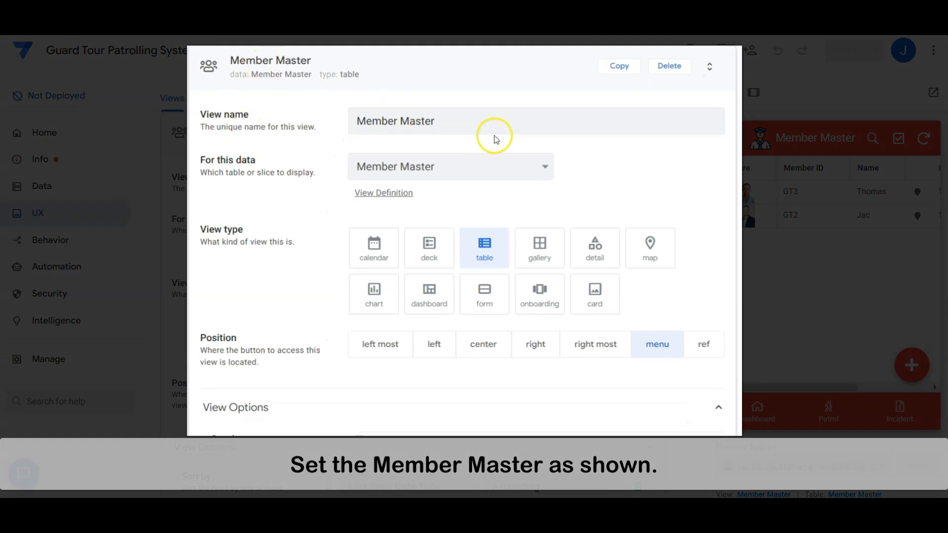
left_click(488, 247)
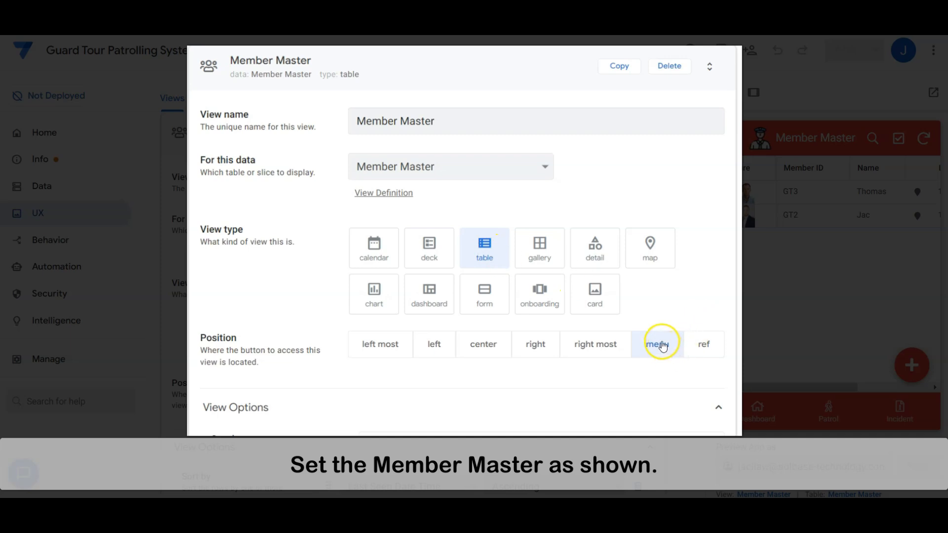
scroll(670, 341, "down", 6)
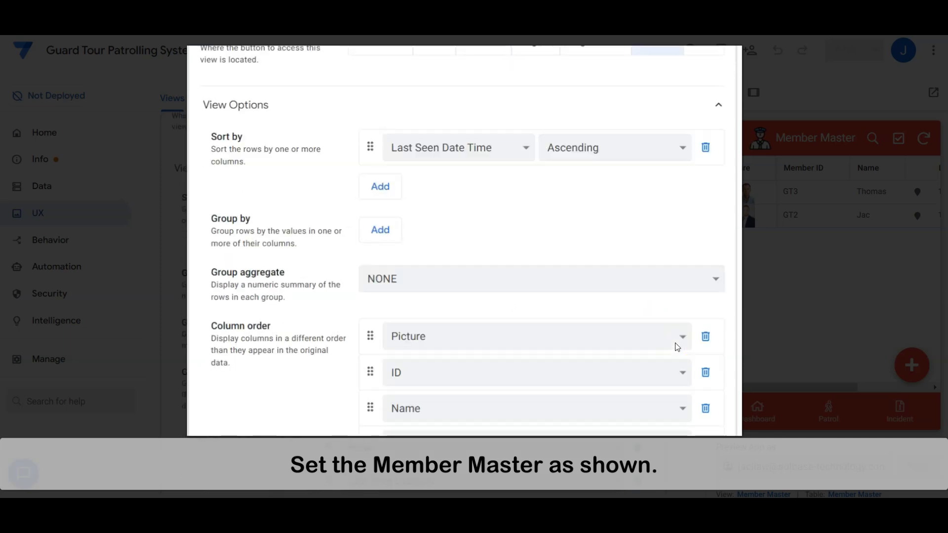
scroll(673, 344, "down", 1)
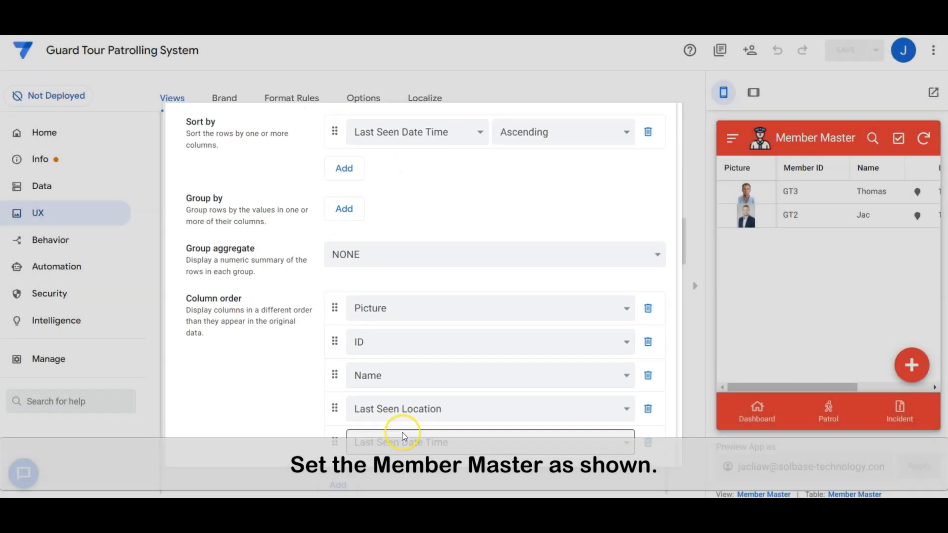
scroll(392, 387, "up", 15)
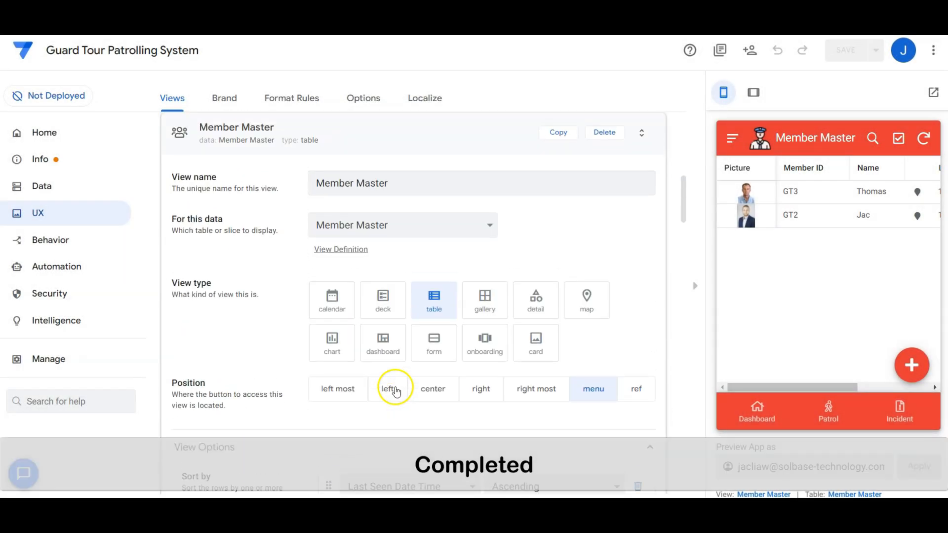
left_click(387, 254)
Step: Review the card layout, main image and column order settings of the Member Master_Detail view, and collapse it
scroll(394, 257, "down", 10)
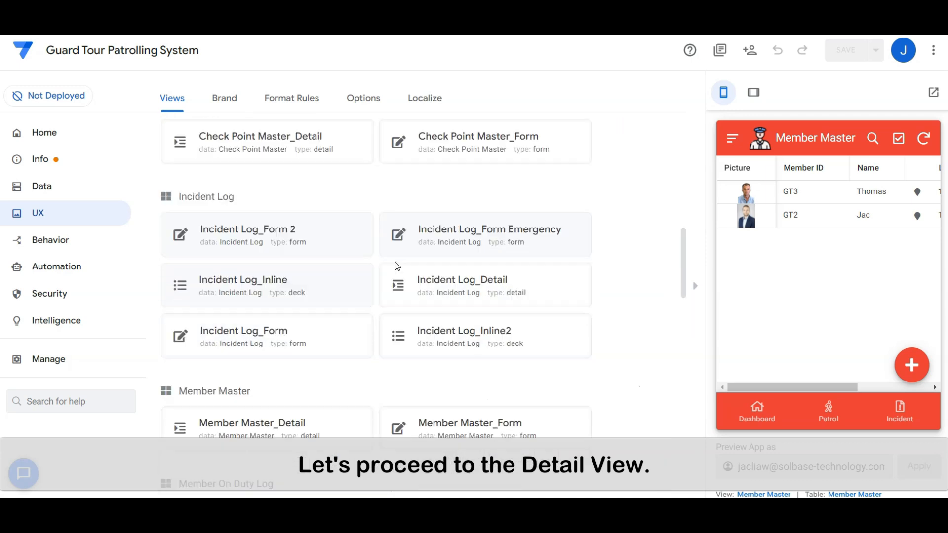
scroll(386, 264, "up", 2)
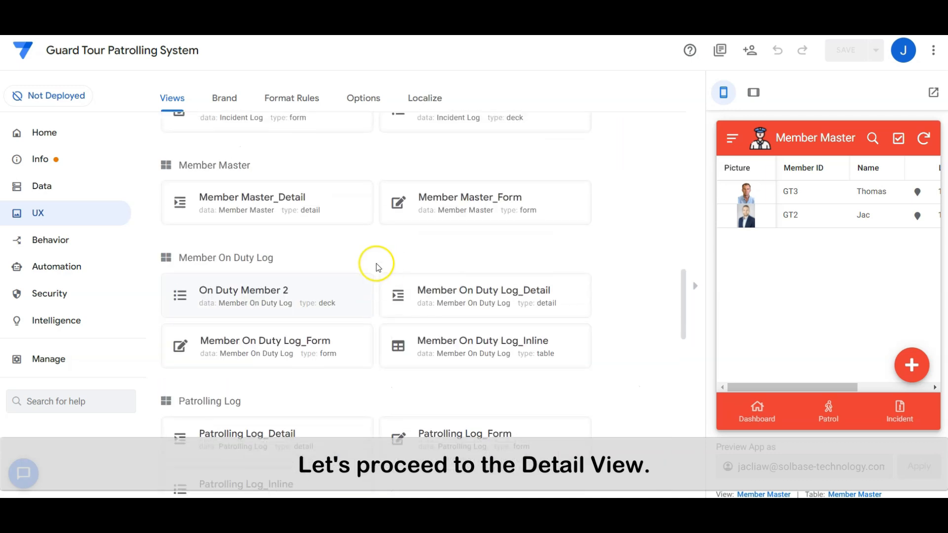
left_click(303, 201)
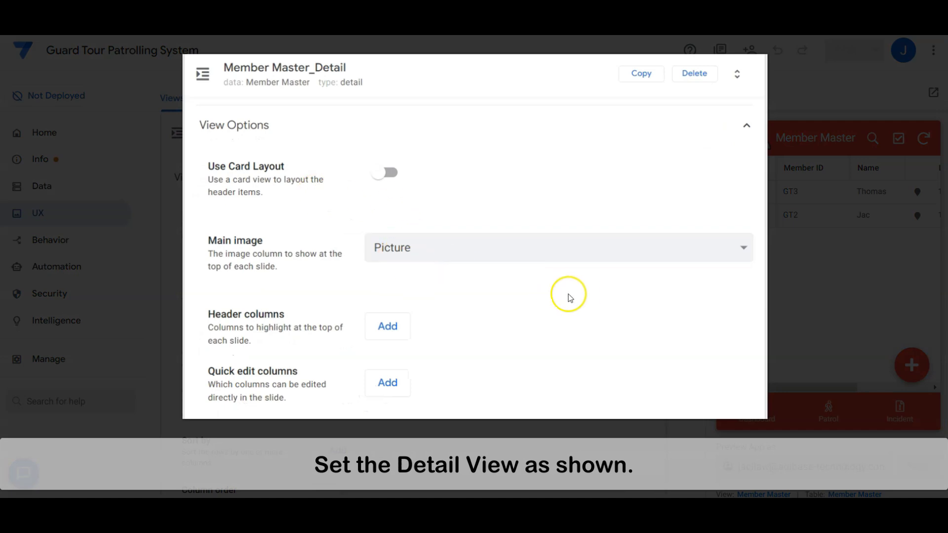
scroll(567, 294, "down", 6)
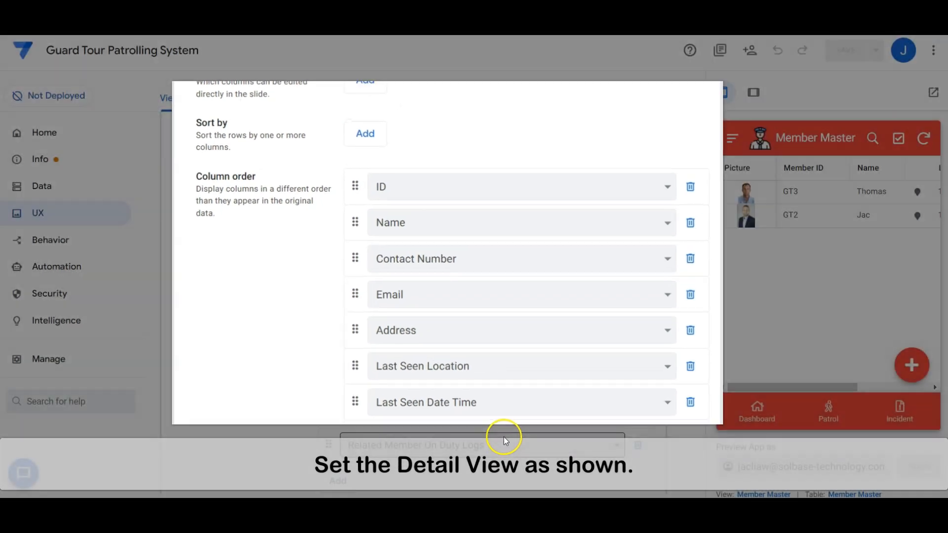
scroll(502, 437, "up", 5)
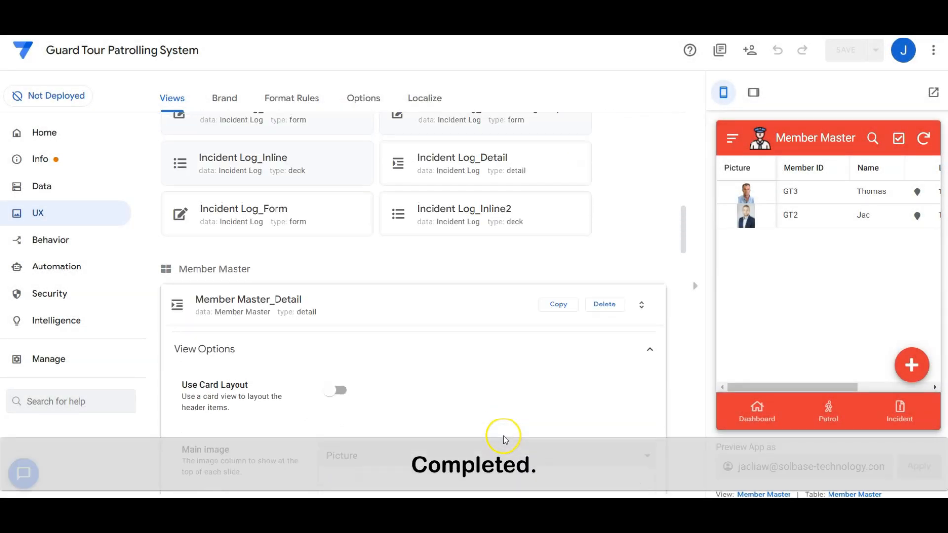
left_click(408, 311)
Step: Review the page style, form style and column order of the Member Master_Form view, and collapse it
left_click(498, 304)
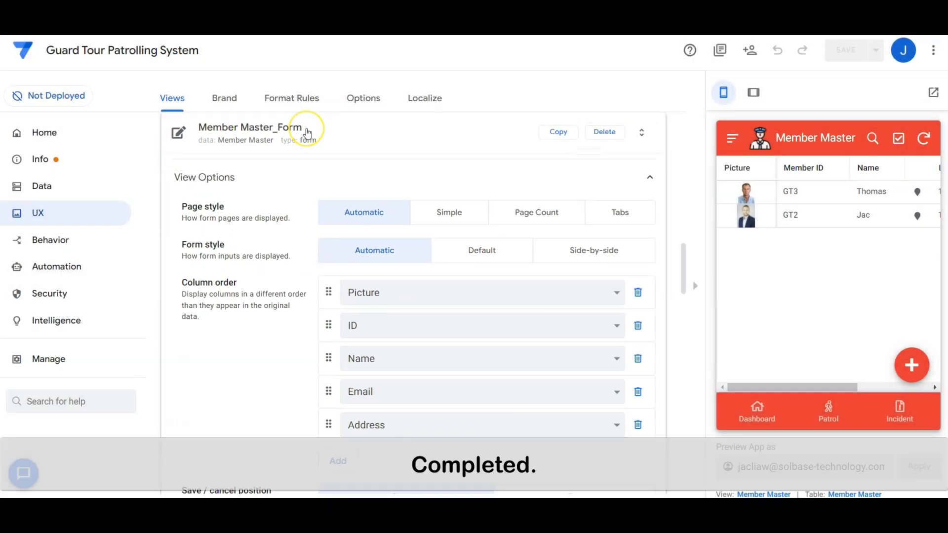
left_click(374, 135)
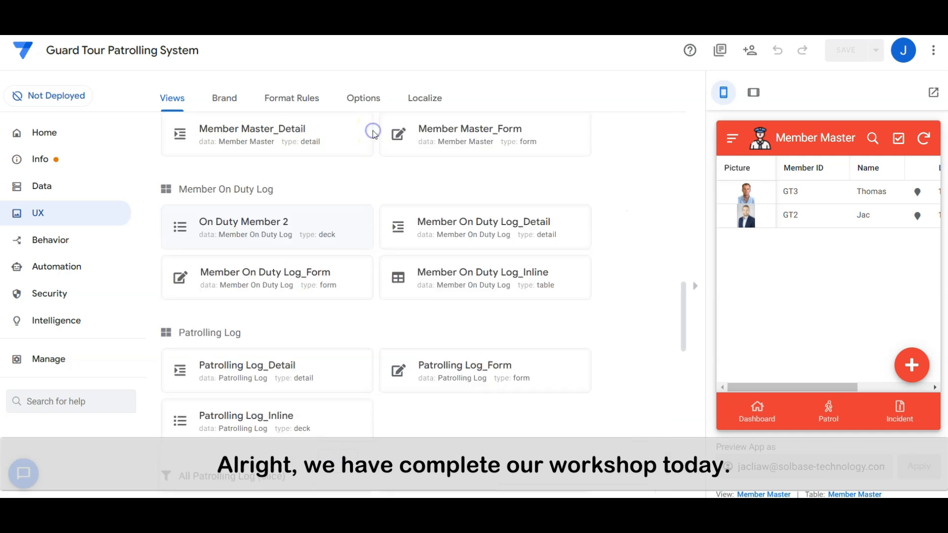
scroll(369, 212, "up", 5)
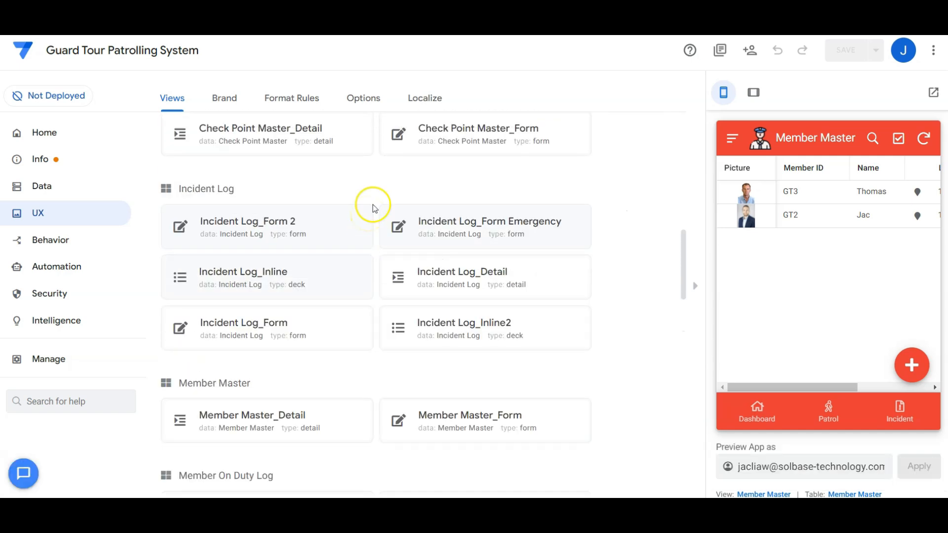
Step: Show the Dashboard in the app preview, look through its map and incident log, and check the app's navigation menu
left_click(764, 415)
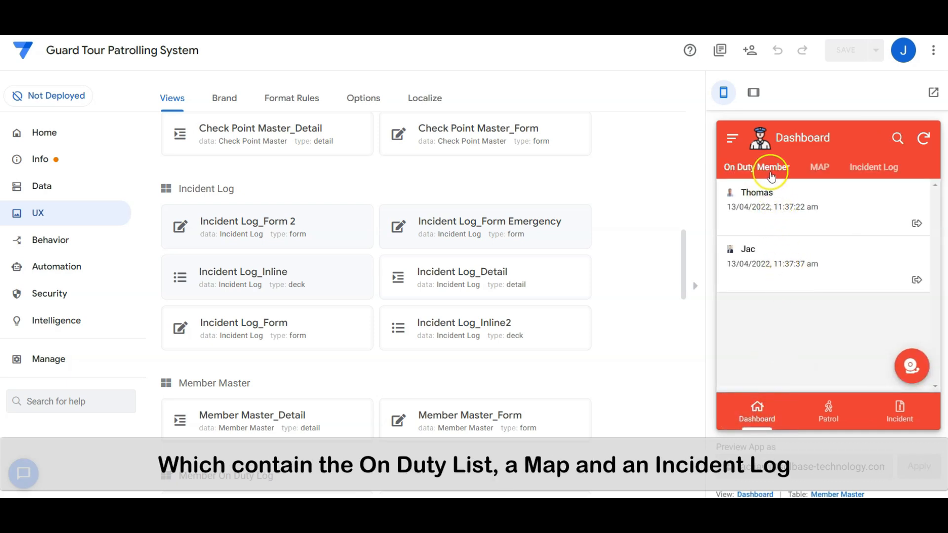
left_click(807, 176)
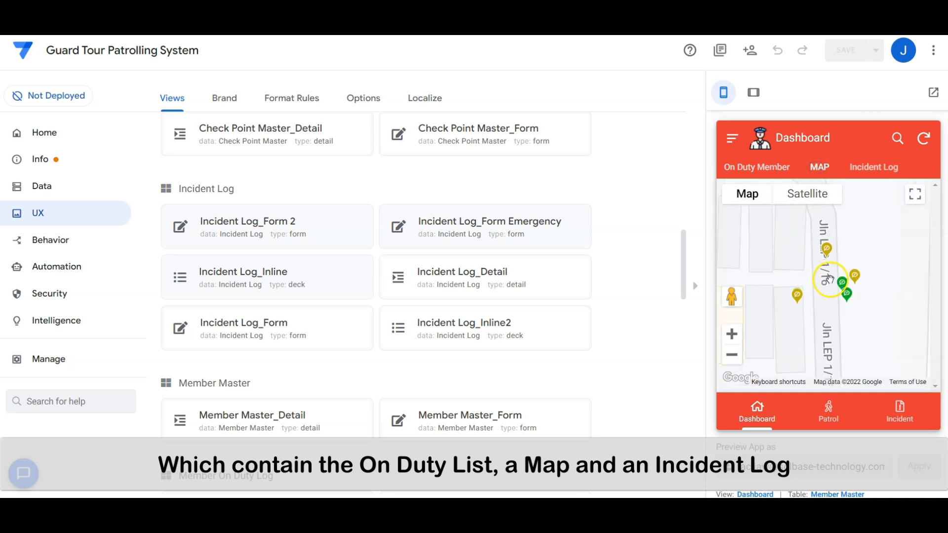
left_click(891, 170)
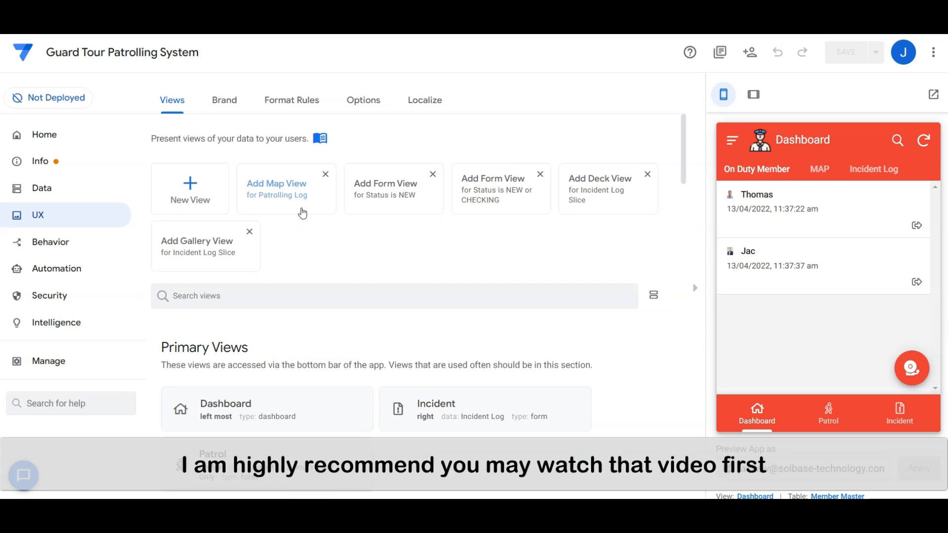
left_click(732, 140)
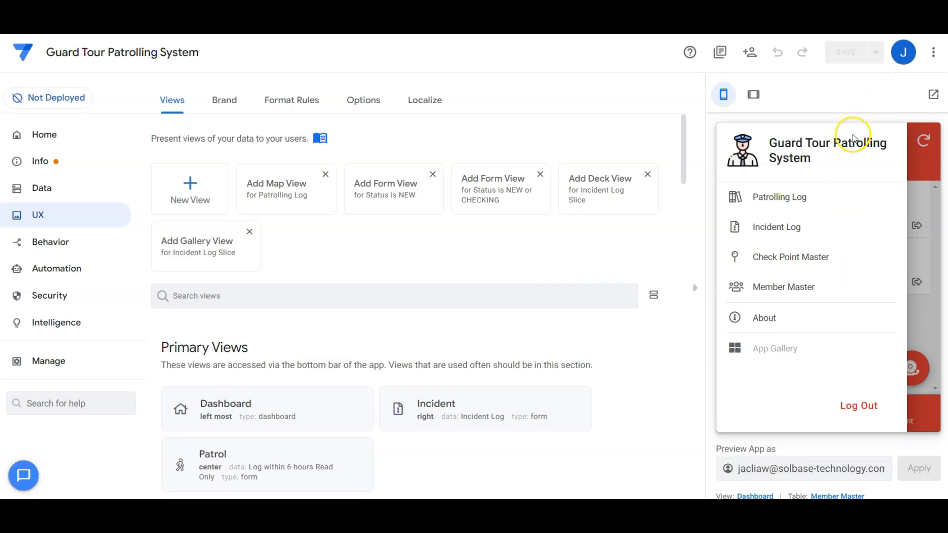
left_click(919, 177)
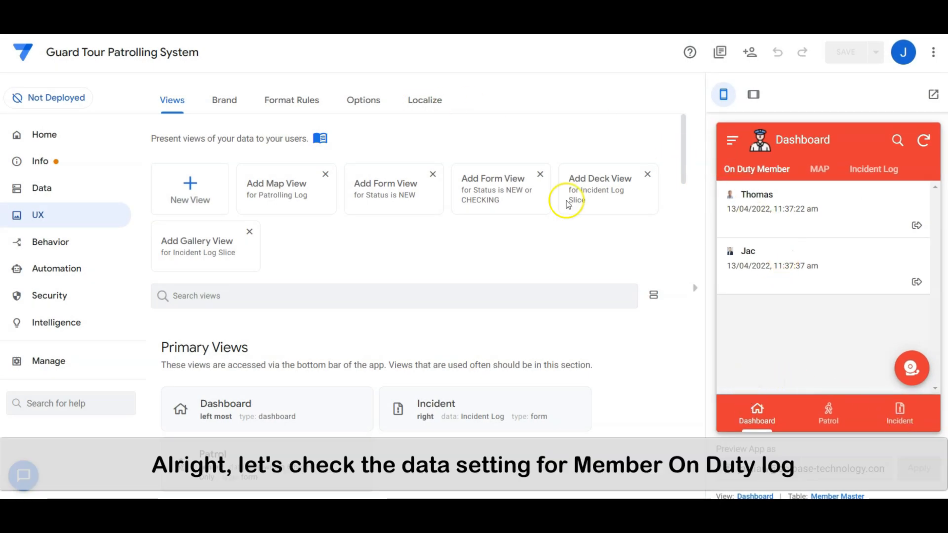
Step: Review the Member On Duty Log table's column list and examine the Record ID column's type and initial value
left_click(68, 187)
left_click(459, 242)
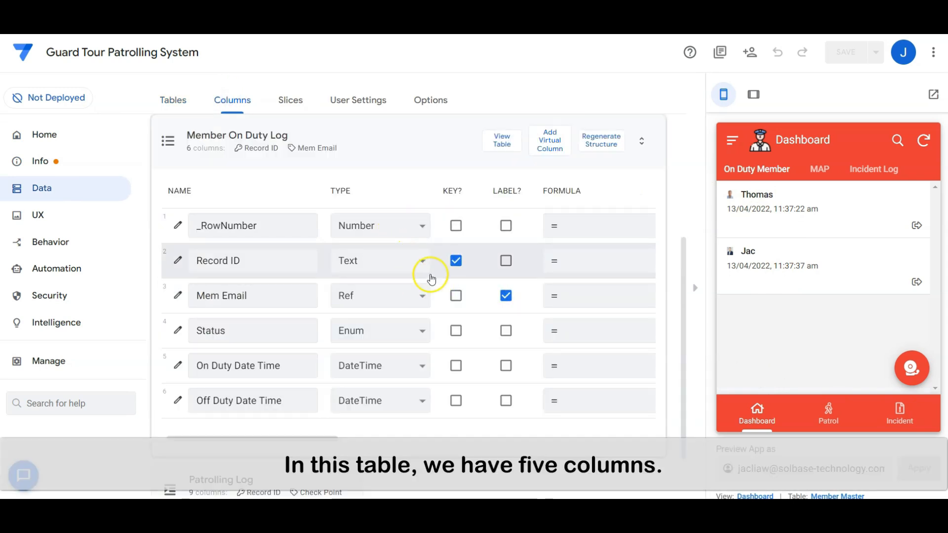
left_click(178, 260)
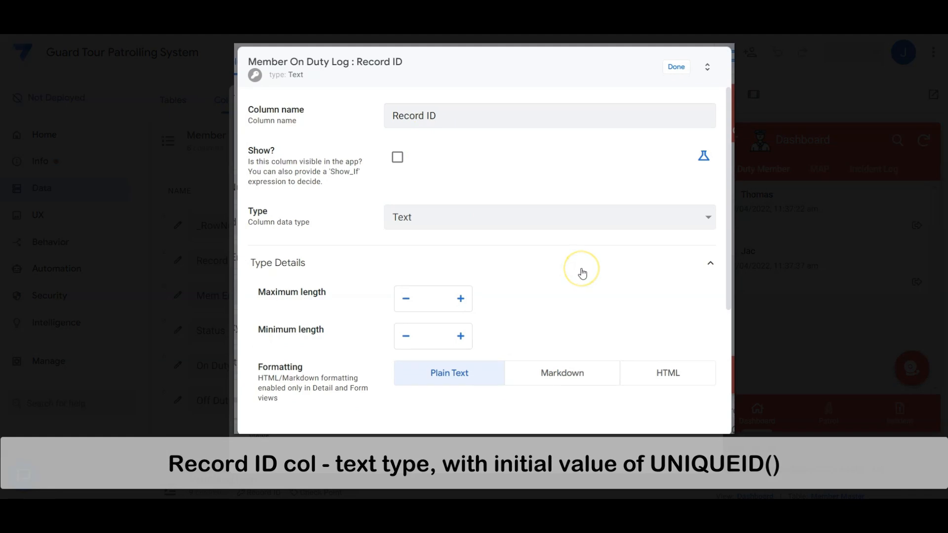
scroll(583, 274, "down", 4)
left_click(514, 302)
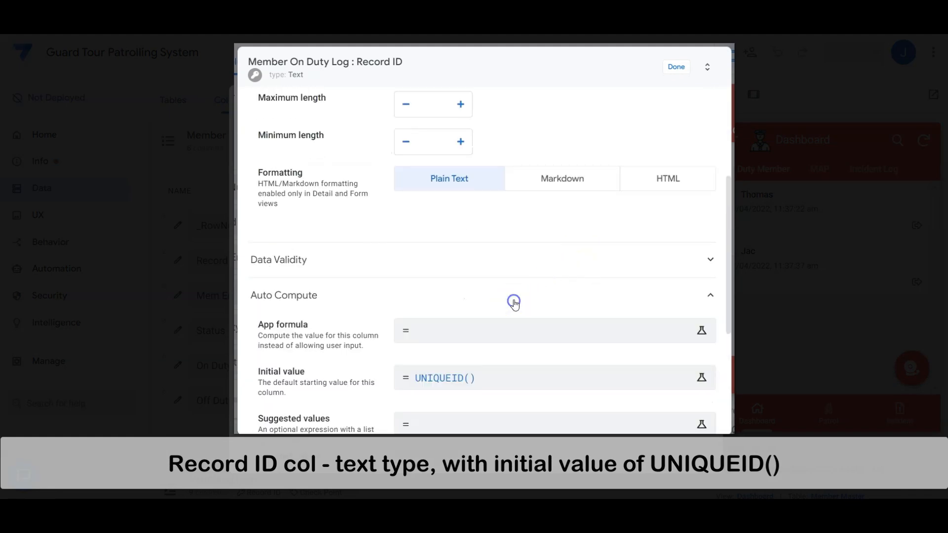
left_click(510, 383)
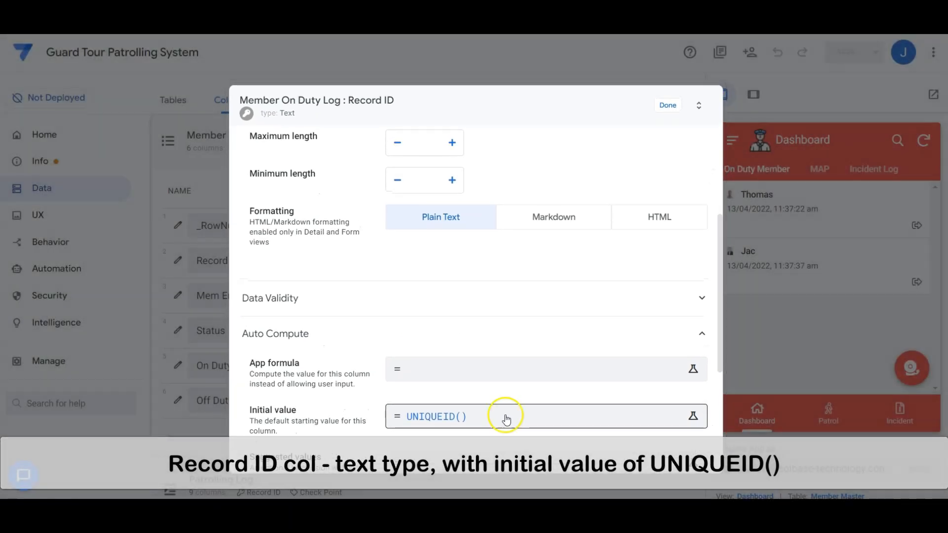
left_click(667, 111)
Step: Examine the Mem Email column's source table and the Status column's allowed values and initial value in Member On Duty Log
left_click(172, 298)
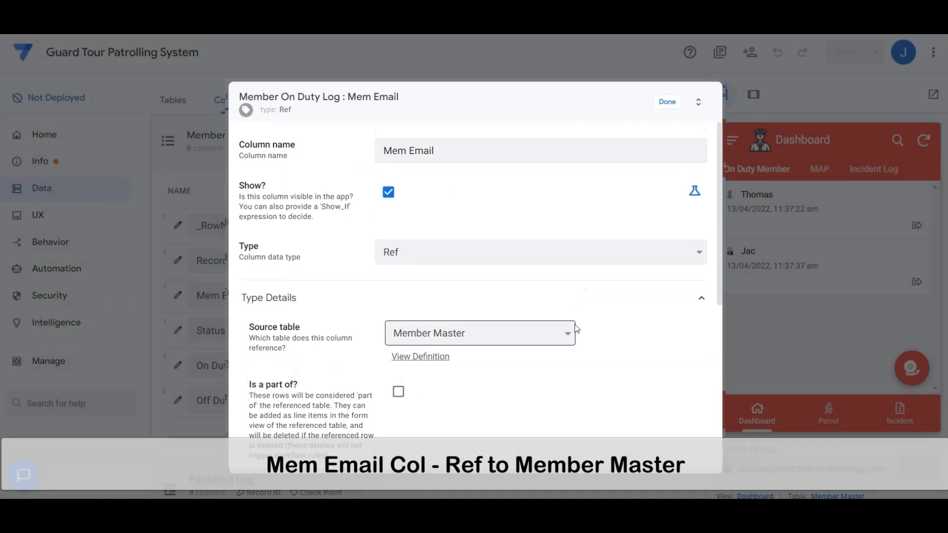
left_click(667, 102)
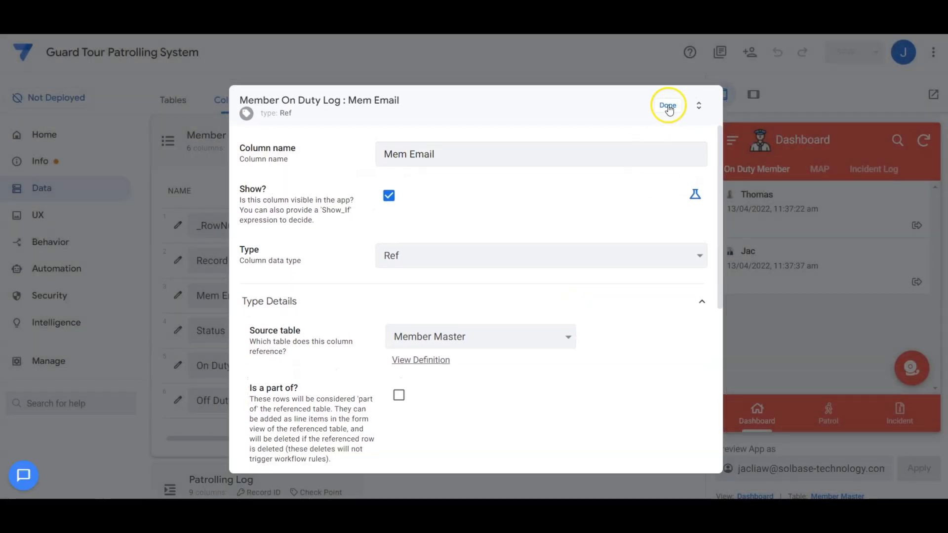
left_click(181, 336)
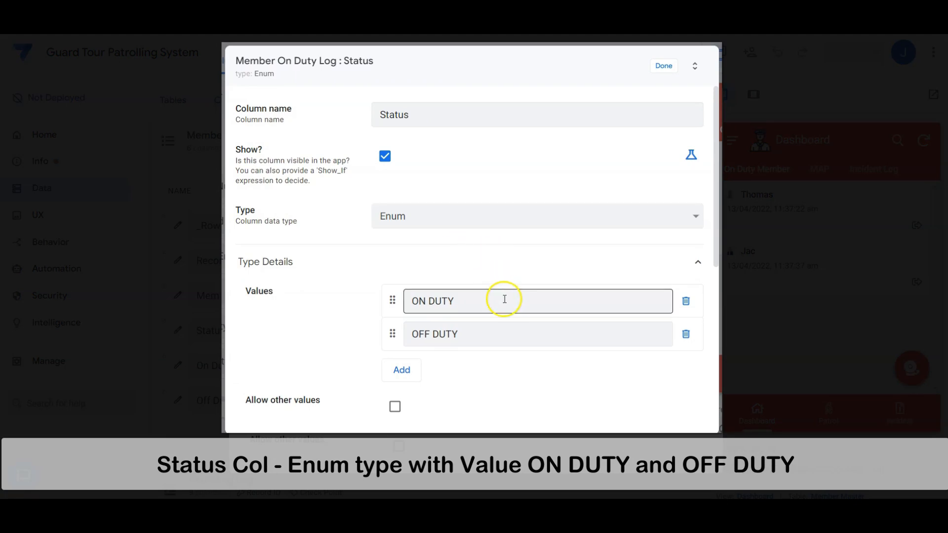
scroll(493, 332, "down", 8)
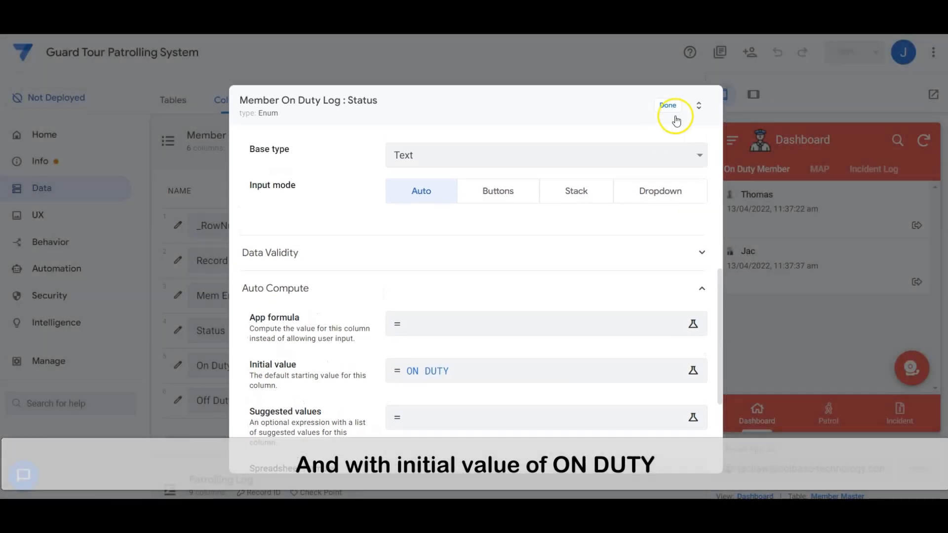
left_click(670, 103)
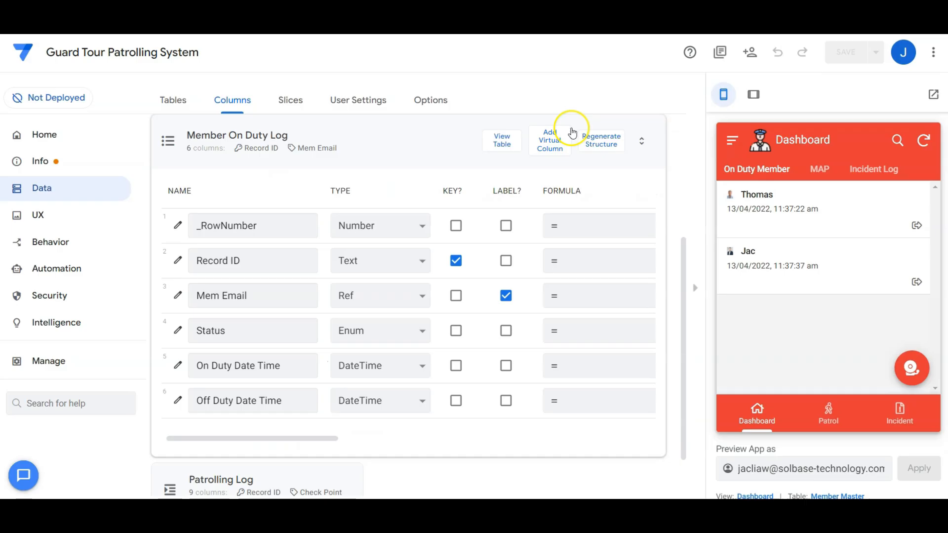
Step: Examine the On Duty Date Time column's type and initial value and the Off Duty Date Time column's type in Member On Duty Log
left_click(180, 368)
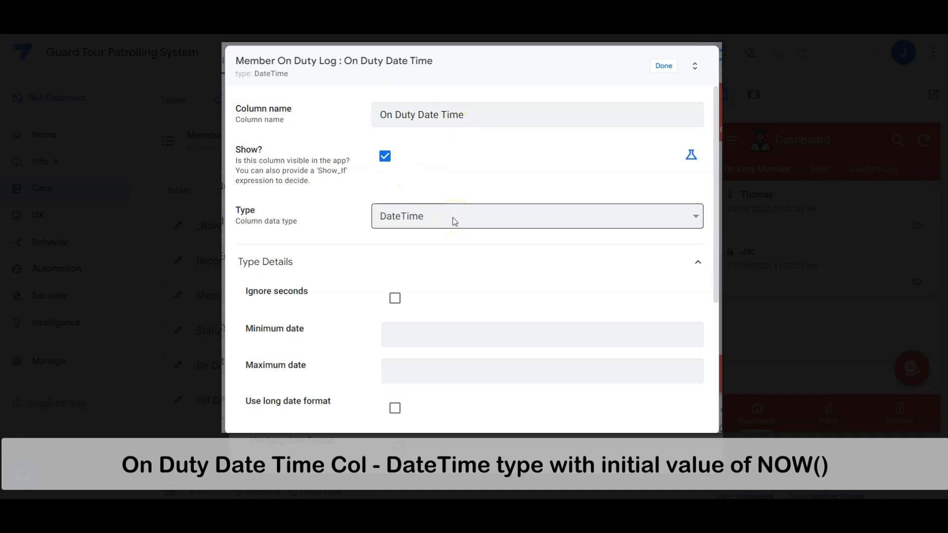
scroll(452, 219, "down", 4)
left_click(411, 295)
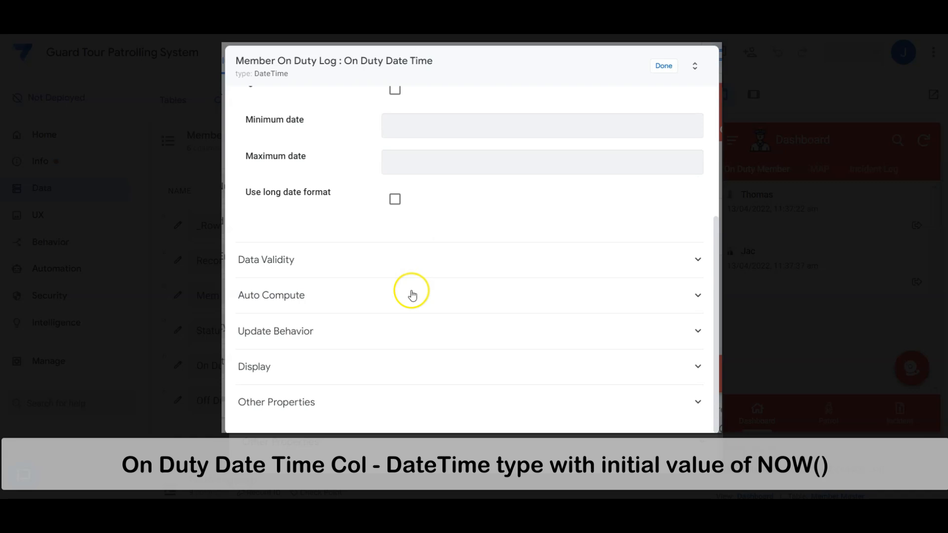
scroll(496, 312, "down", 1)
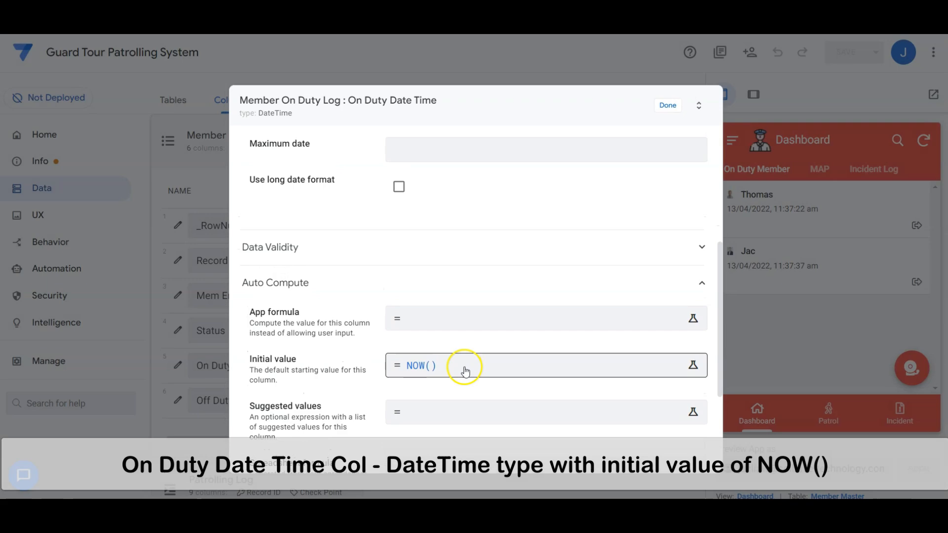
left_click(669, 108)
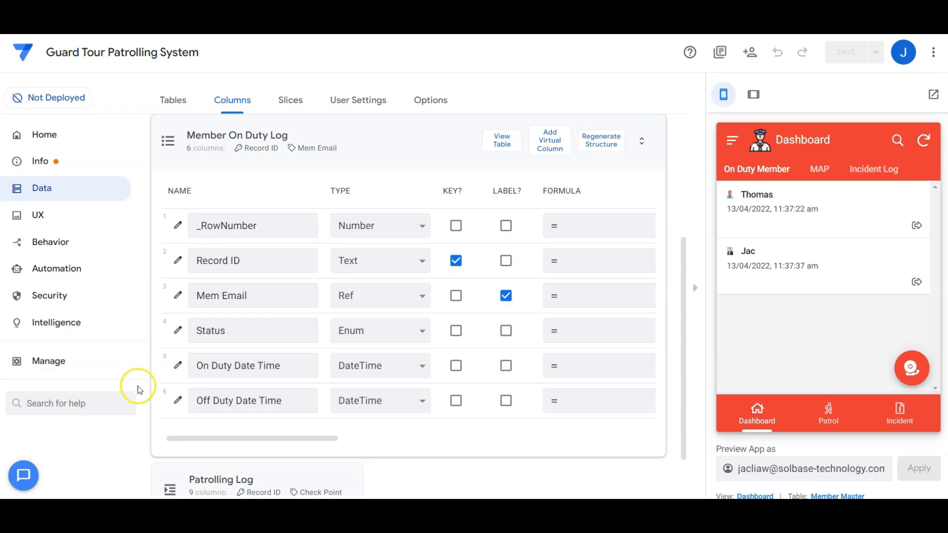
left_click(178, 402)
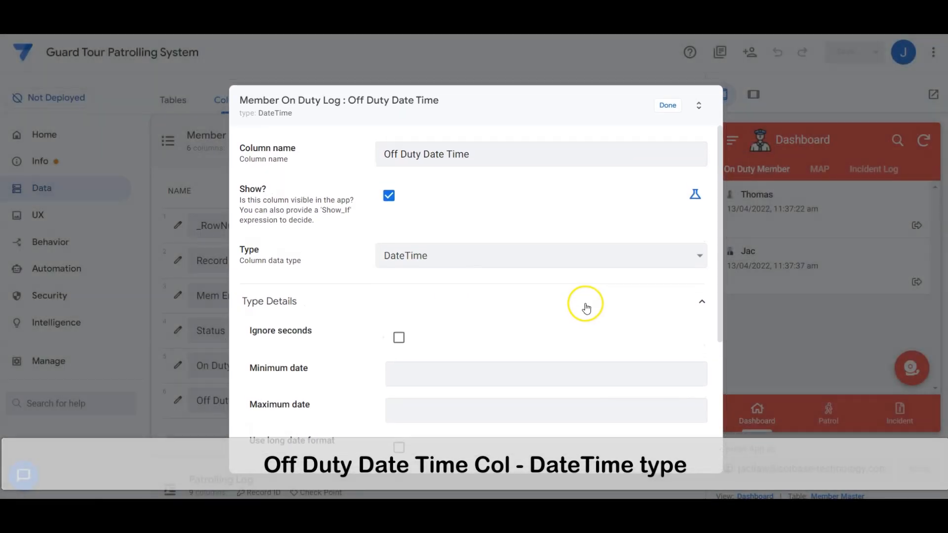
left_click(667, 105)
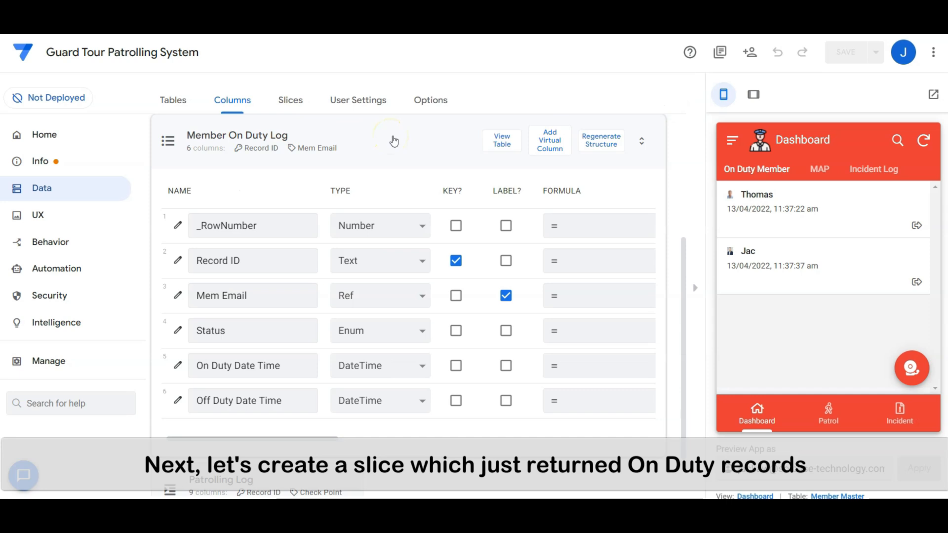
Step: Review the source table, row filter condition and slice actions of the Status is ON DUTY slice
left_click(290, 100)
scroll(451, 228, "down", 10)
left_click(279, 328)
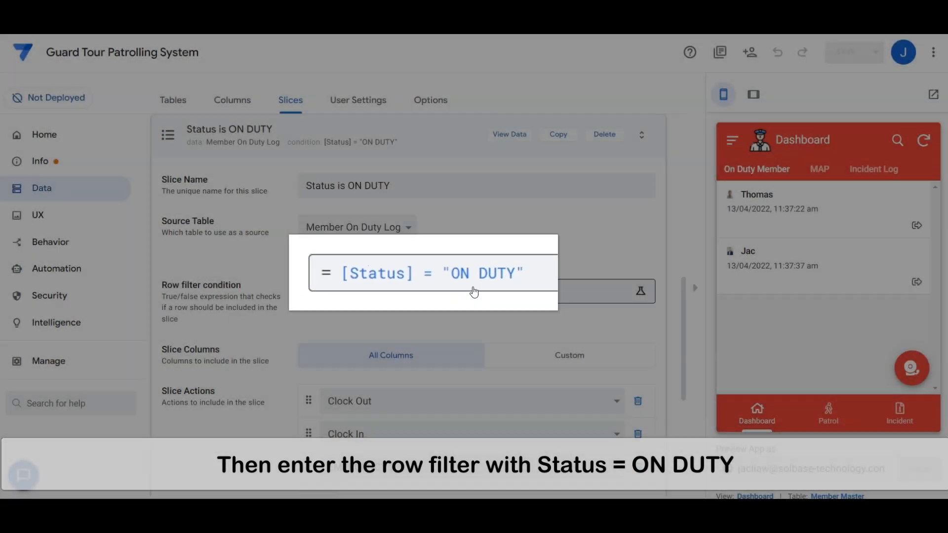
scroll(473, 290, "down", 3)
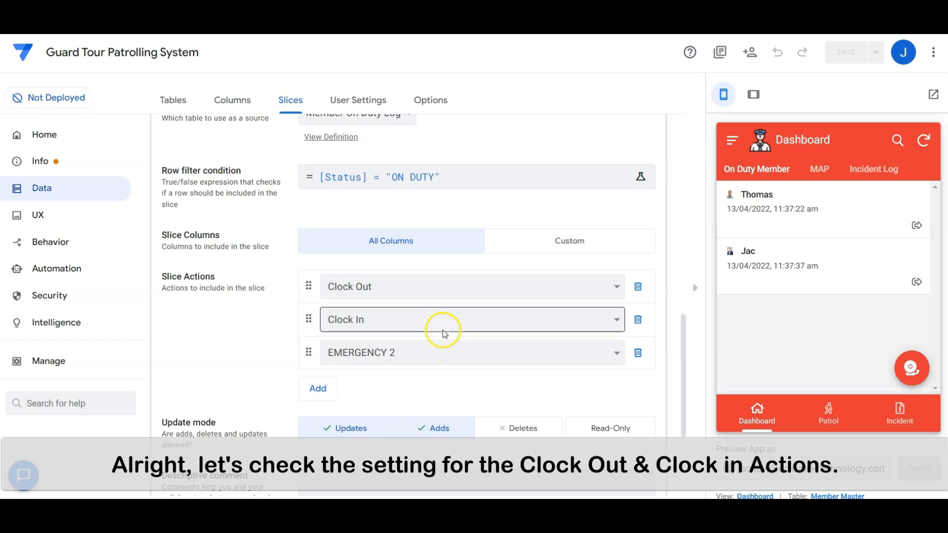
Step: Examine the Clock In action of Member On Duty Log and its full target expression, leaving the expression unchanged
left_click(64, 242)
scroll(409, 352, "down", 2)
scroll(409, 352, "down", 5)
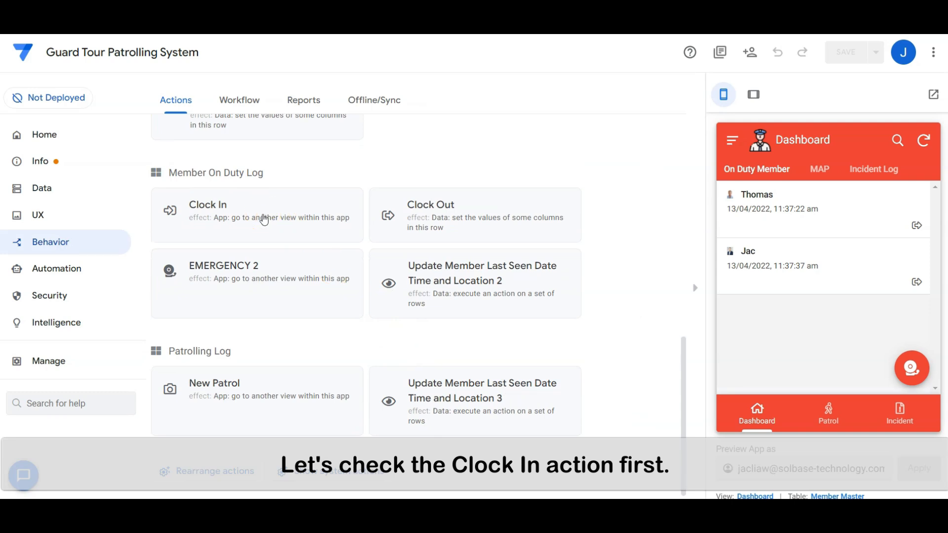
left_click(264, 221)
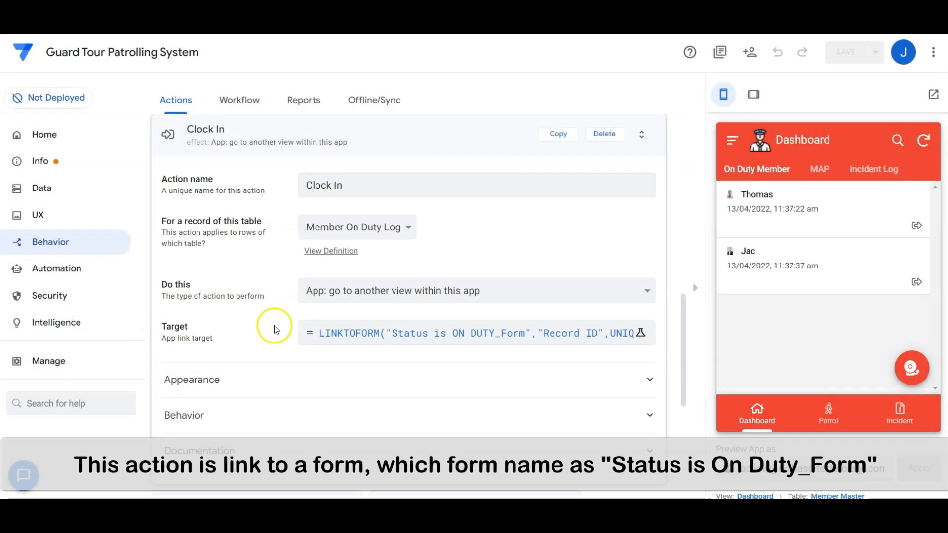
left_click(425, 332)
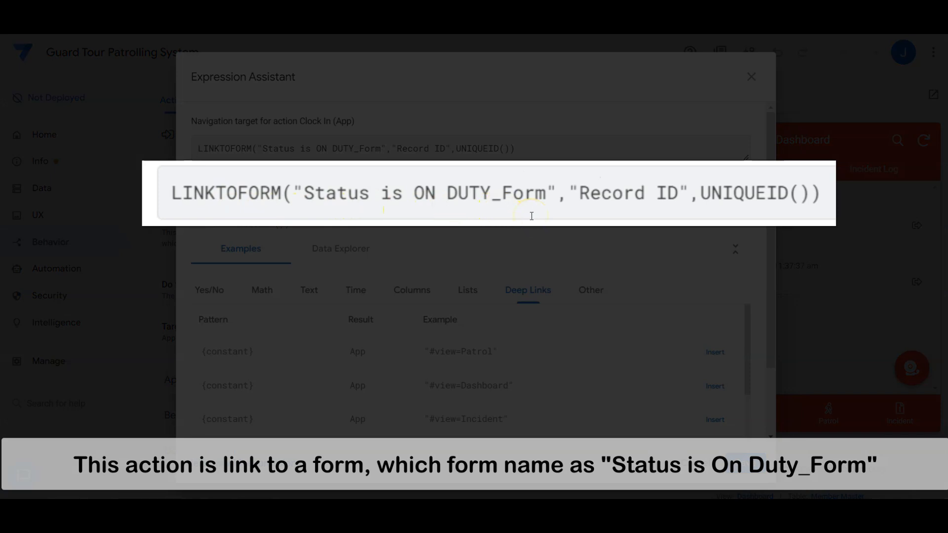
left_click(479, 173)
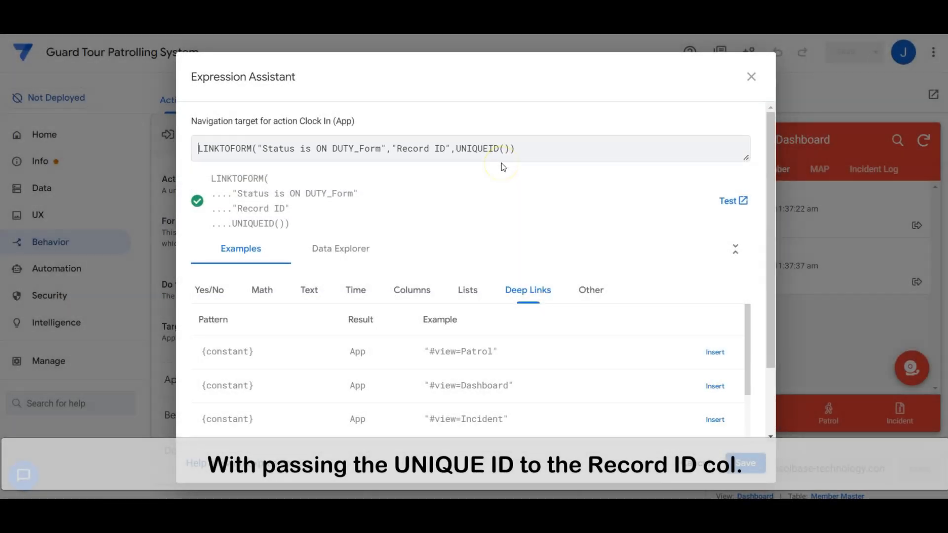
left_click(705, 467)
Step: Review the column order and the form-saved event action of the Status is ON DUTY_Form view
left_click(51, 208)
scroll(452, 311, "down", 20)
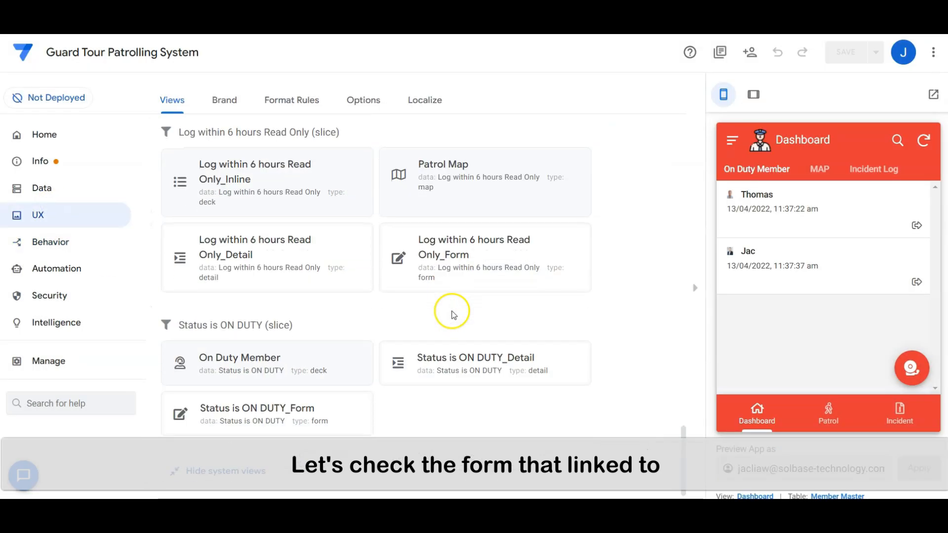
left_click(304, 402)
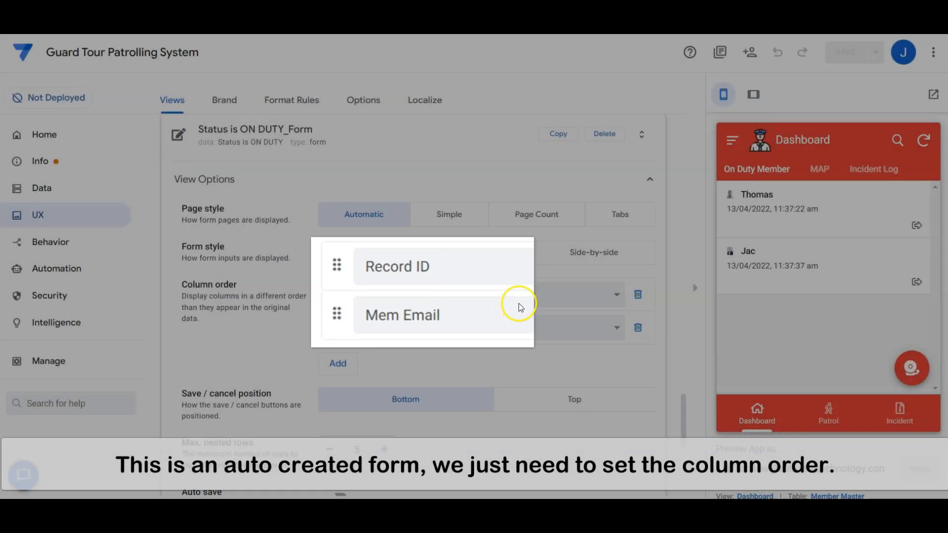
scroll(486, 336, "down", 7)
left_click(459, 361)
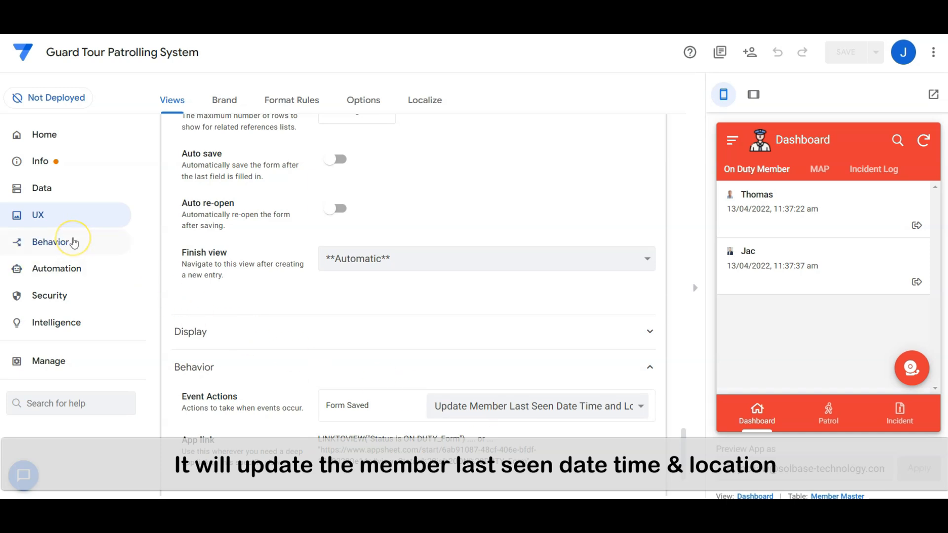
Step: Examine the referenced table, referenced rows expression and referenced action of Update Member Last Seen Date Time and Location 2
left_click(72, 240)
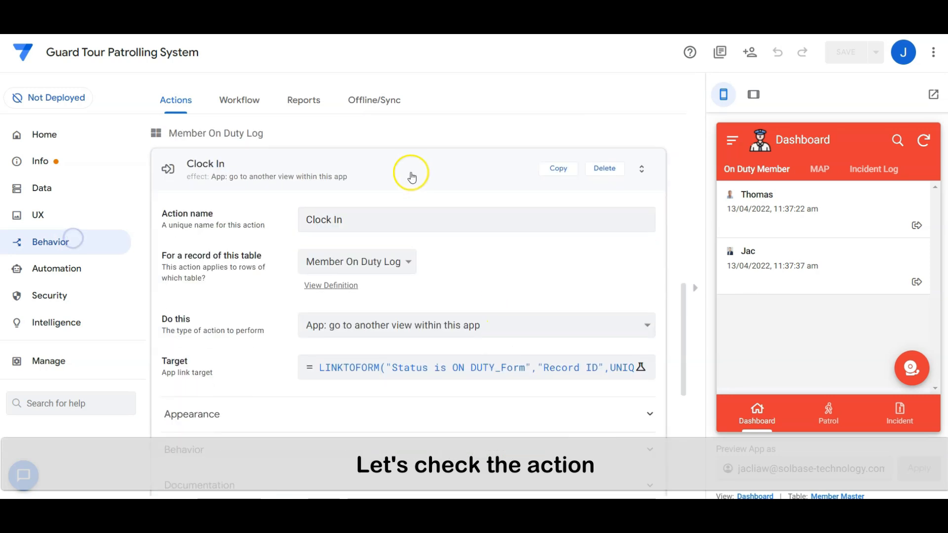
left_click(411, 174)
left_click(472, 282)
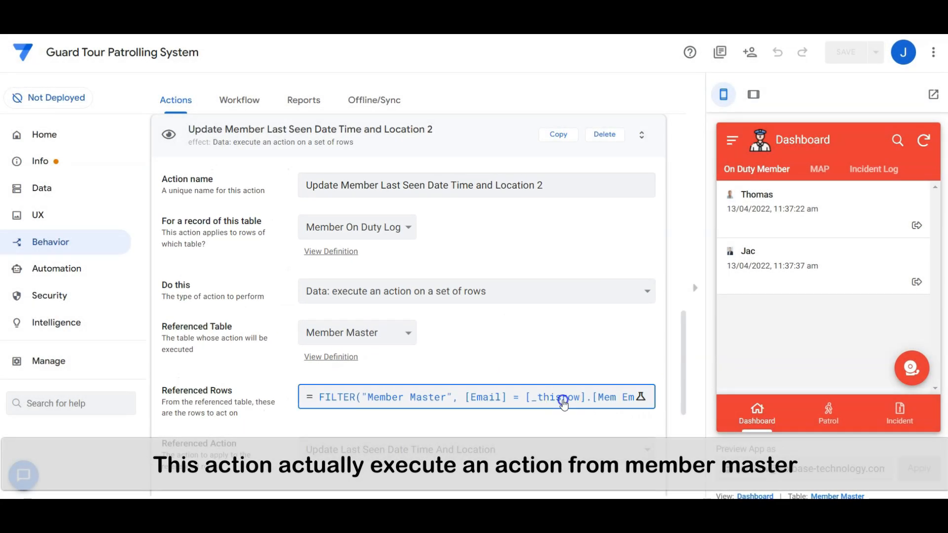
left_click(563, 402)
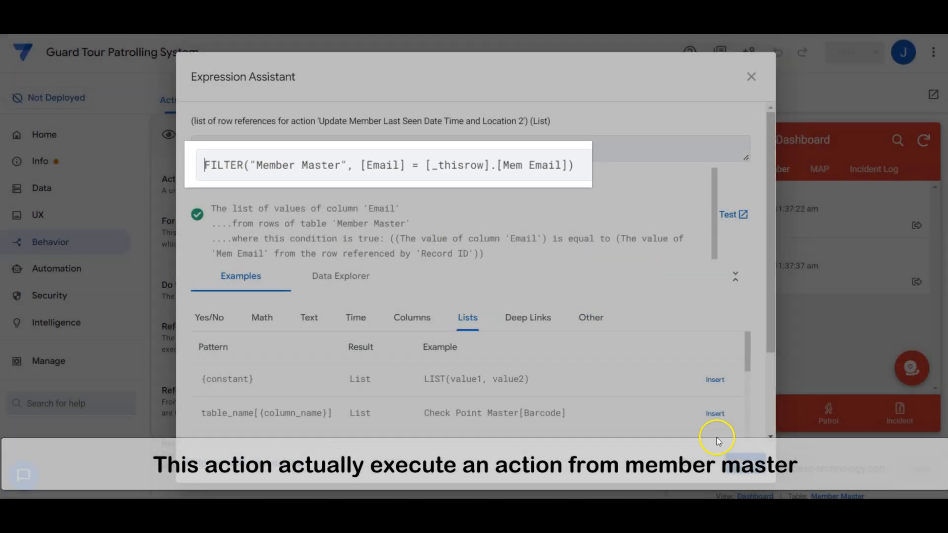
left_click(694, 463)
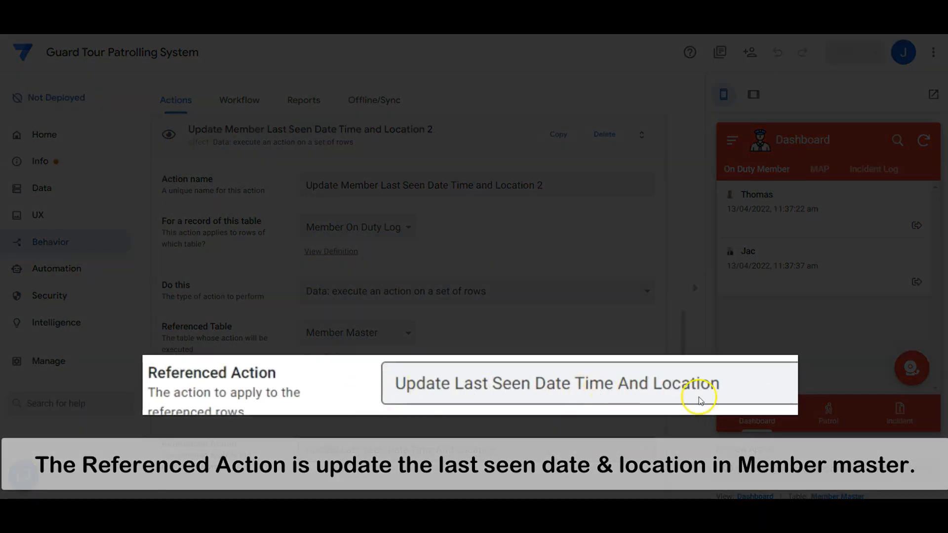
scroll(580, 467, "down", 1)
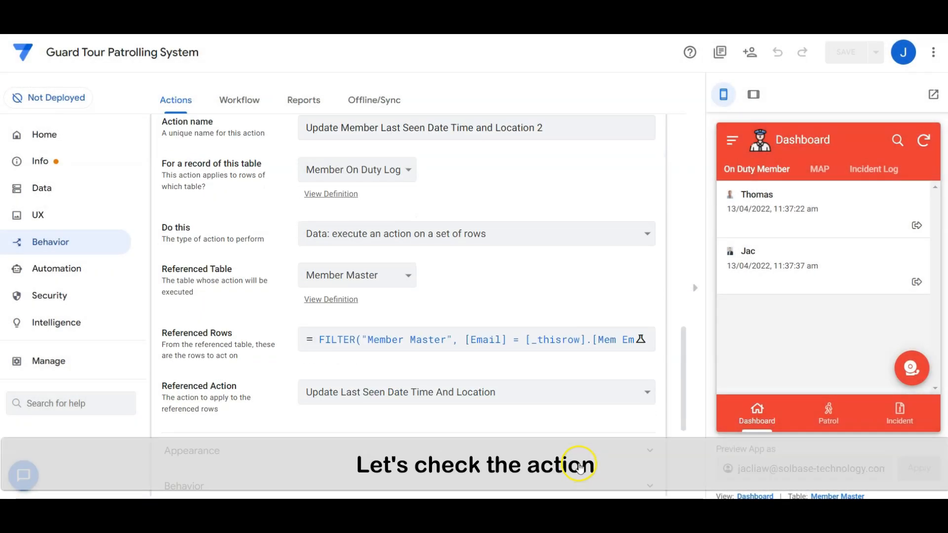
scroll(468, 366, "down", 1)
Step: Review the columns set by Member Master's Update Last Seen Date Time And Location action, and collapse it
scroll(464, 368, "up", 9)
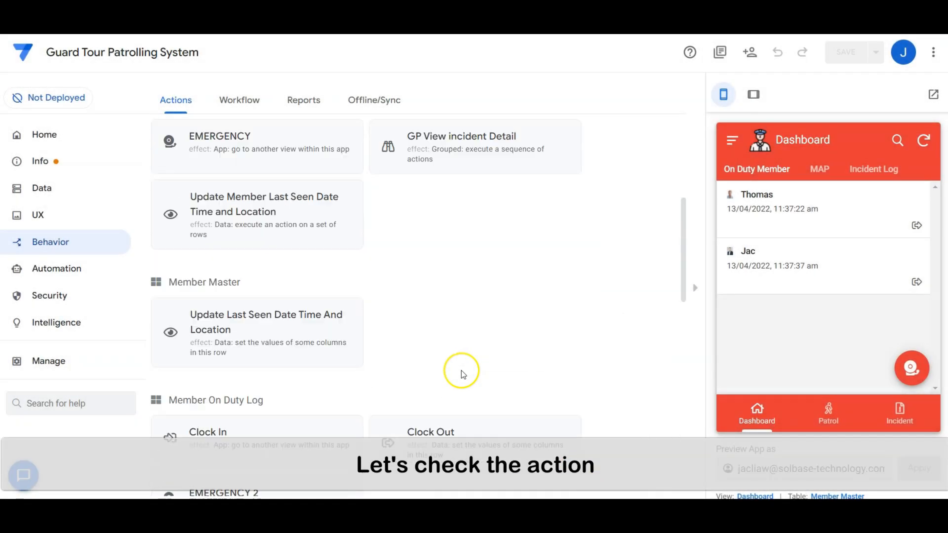
left_click(298, 312)
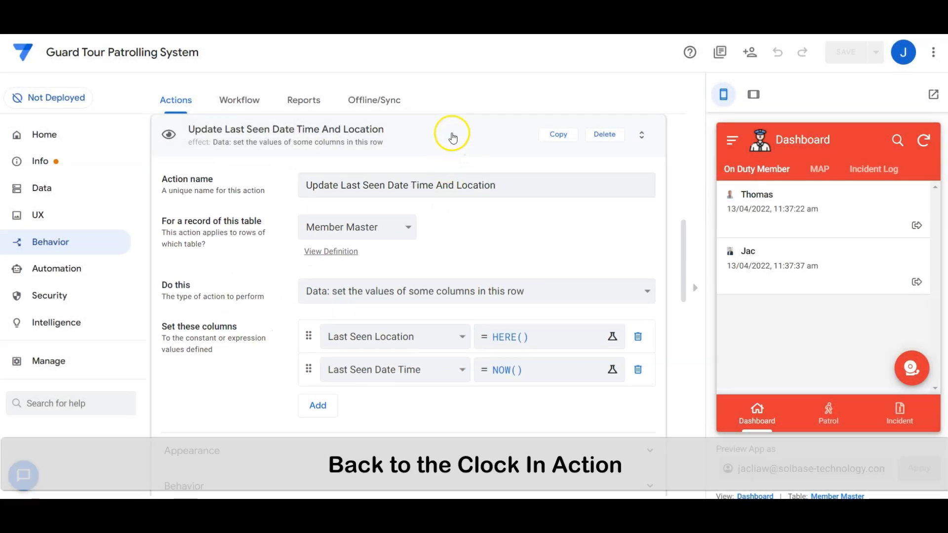
left_click(480, 135)
Step: Examine the full availability condition in the Clock In action's behavior settings, and collapse the action
left_click(479, 375)
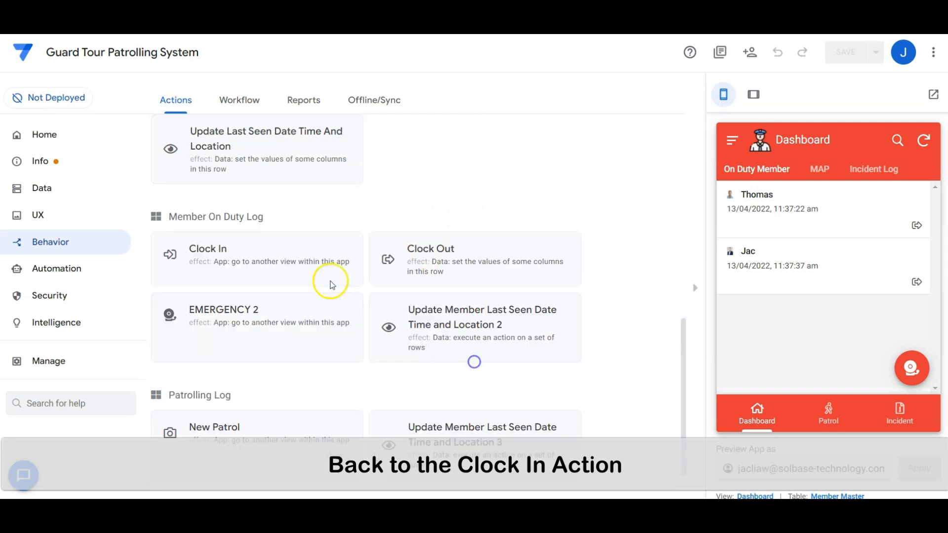
left_click(296, 249)
scroll(375, 251, "down", 3)
left_click(339, 244)
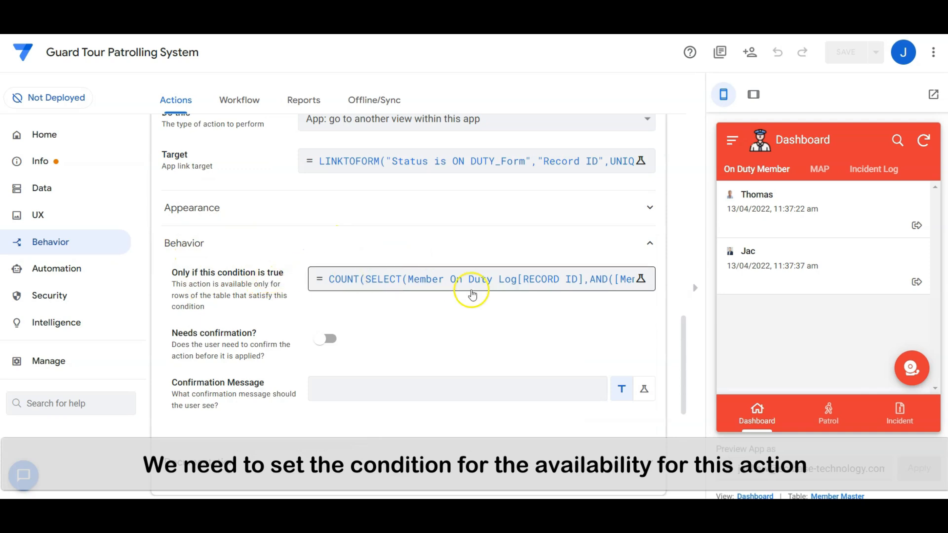
left_click(507, 278)
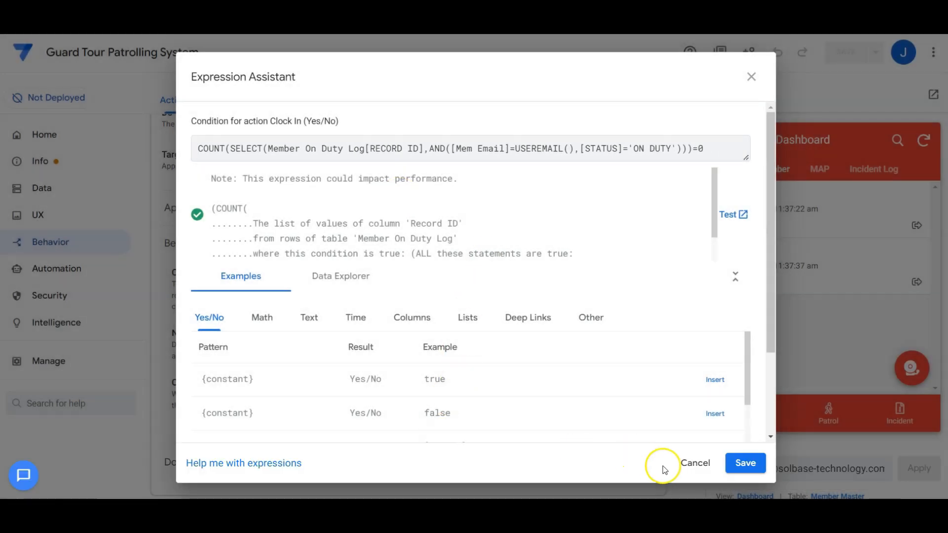
left_click(696, 464)
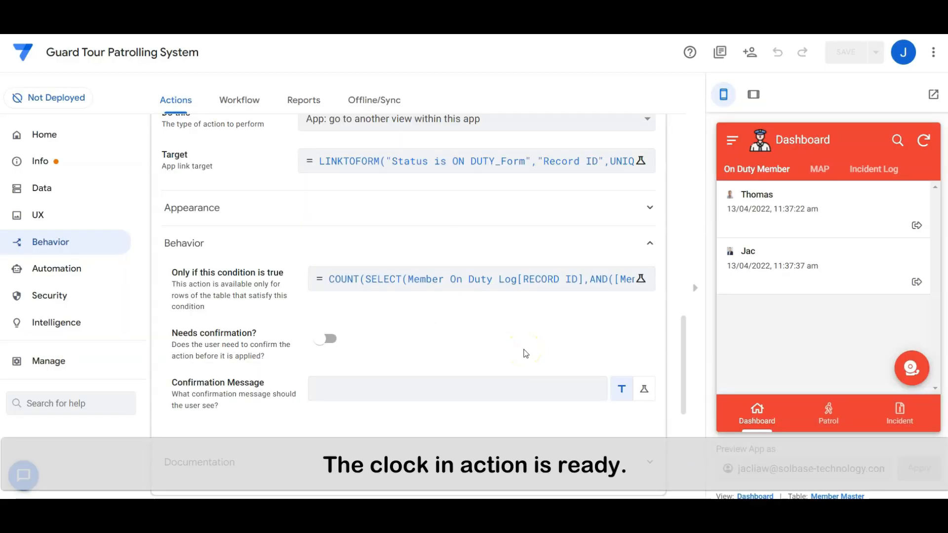
scroll(525, 355, "up", 5)
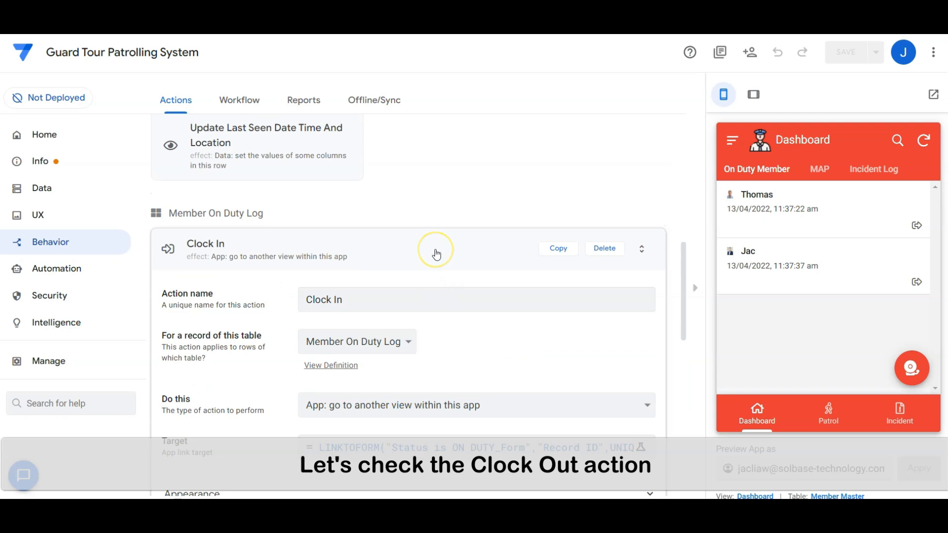
left_click(436, 254)
Step: Review the Clock Out action's column values and availability condition, and collapse it
left_click(519, 248)
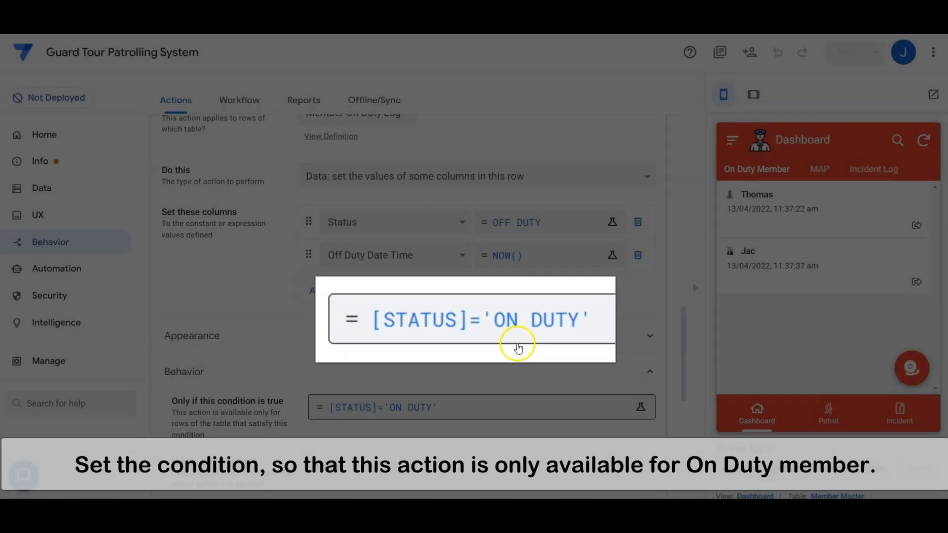
scroll(403, 424, "up", 3)
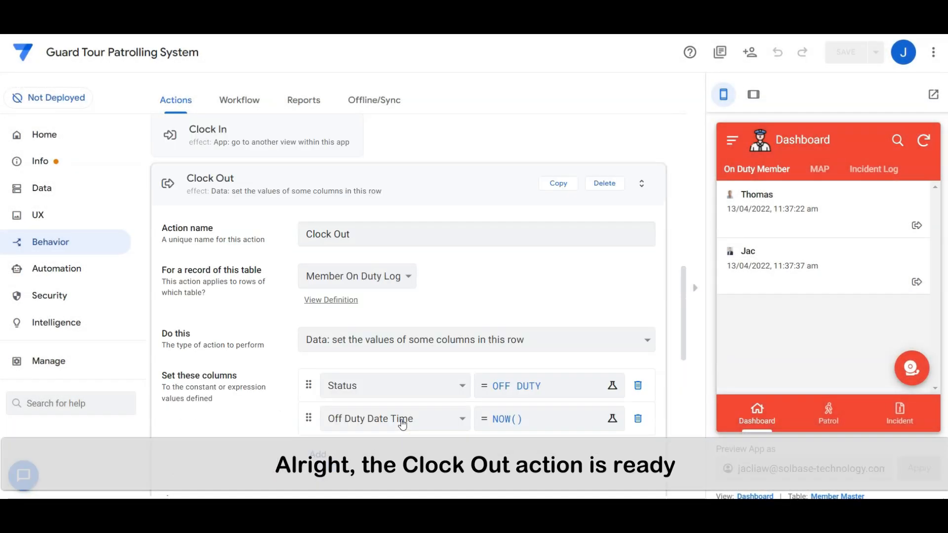
left_click(357, 200)
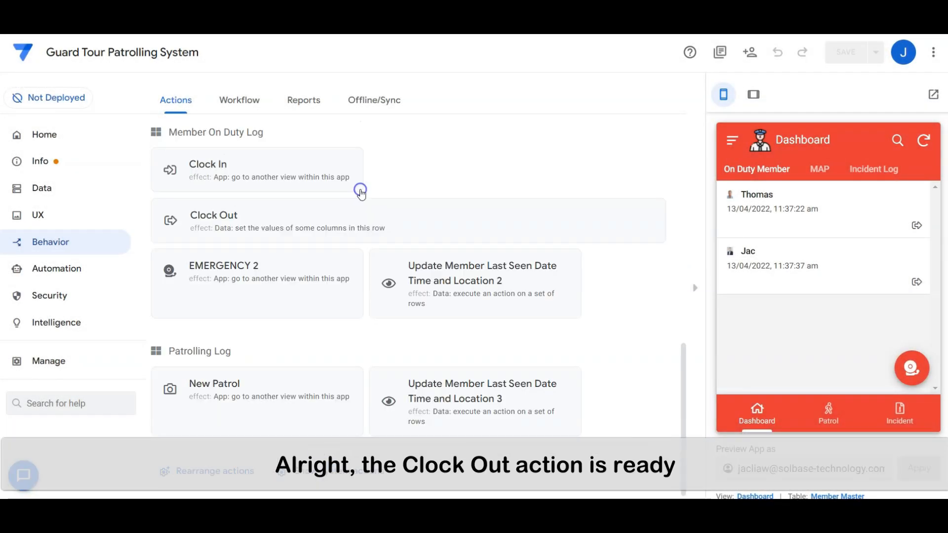
Step: Recheck the row filter and slice actions of the Status is ON DUTY slice, and collapse it
left_click(49, 189)
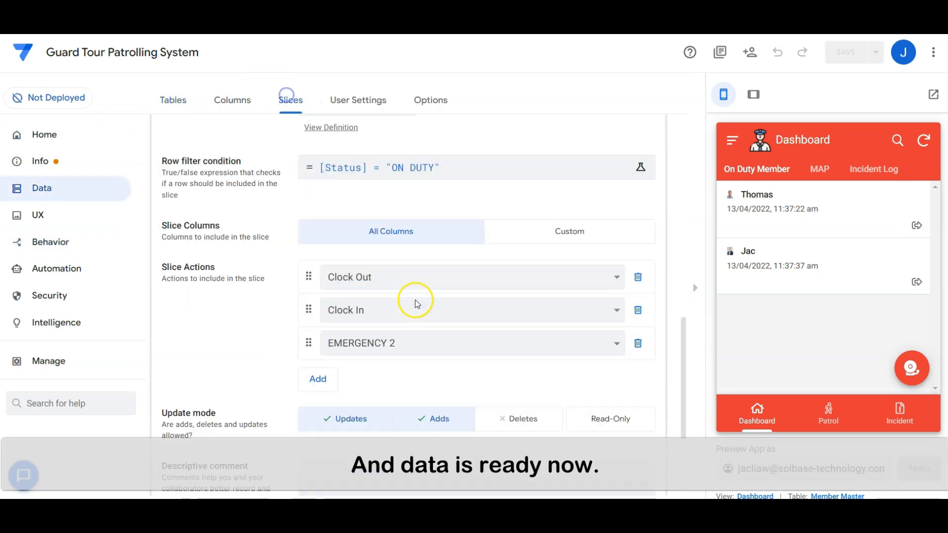
left_click(413, 312)
scroll(253, 235, "up", 5)
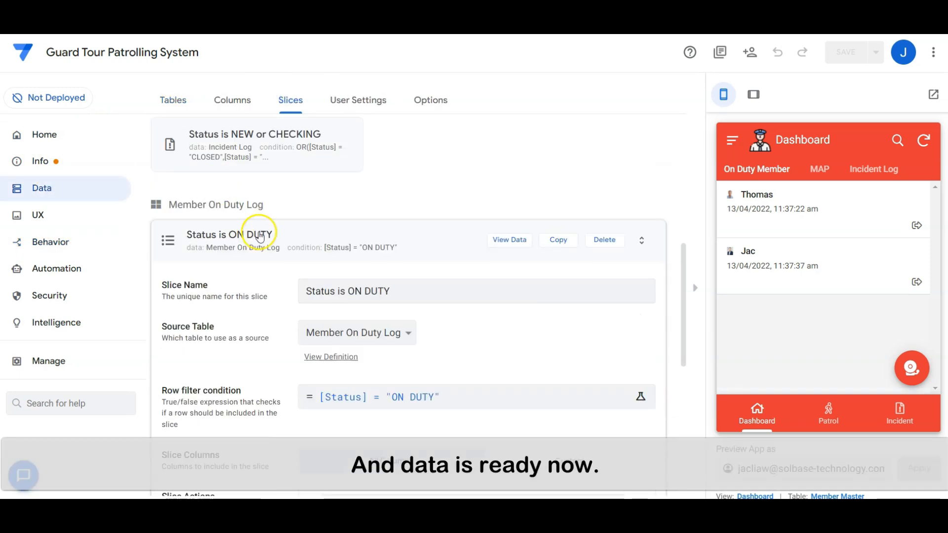
left_click(261, 237)
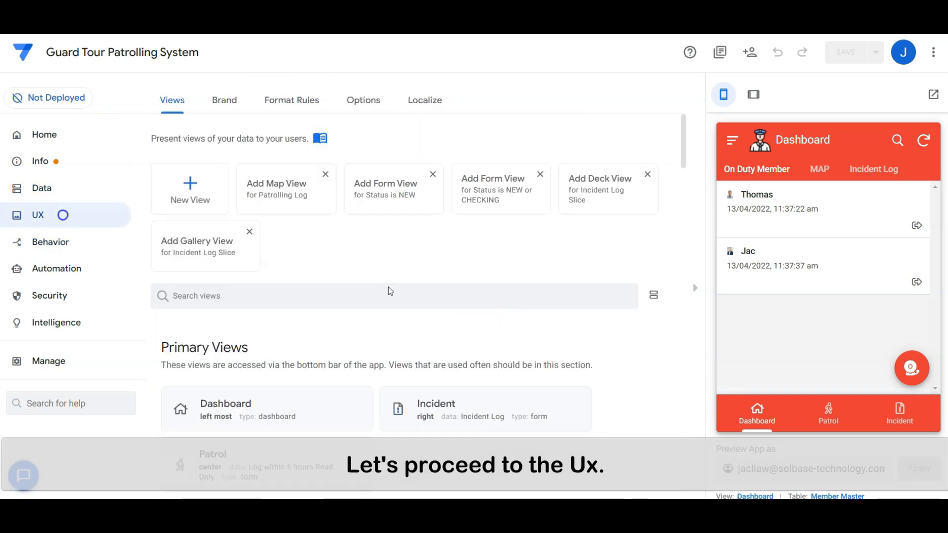
Step: Review the On Duty Member view's data source, view type, position, and primary and secondary headers
scroll(388, 287, "down", 5)
scroll(479, 312, "down", 5)
left_click(402, 340)
left_click(402, 340)
left_click(339, 360)
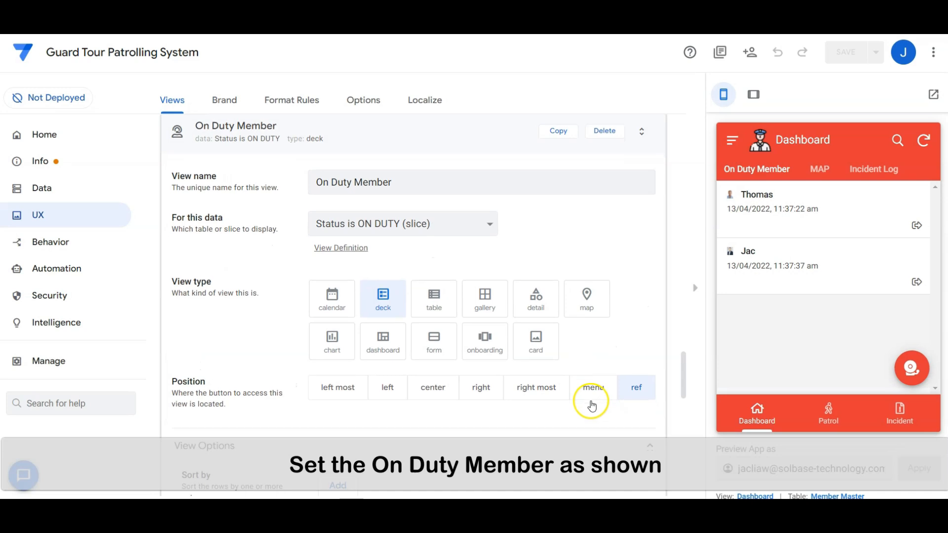
scroll(591, 403, "down", 7)
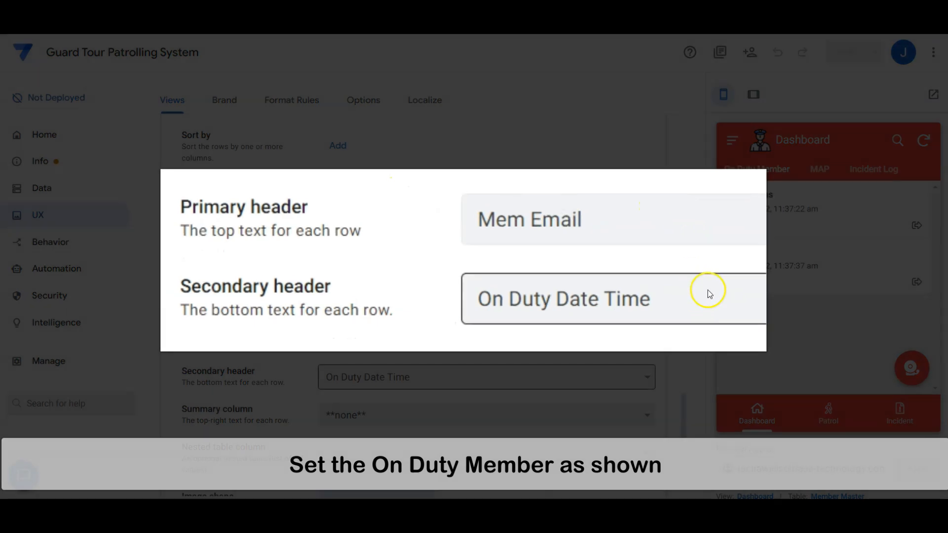
Step: Review the On Duty Member view's summary column, image shape, action bar setting and included actions
scroll(475, 413, "down", 3)
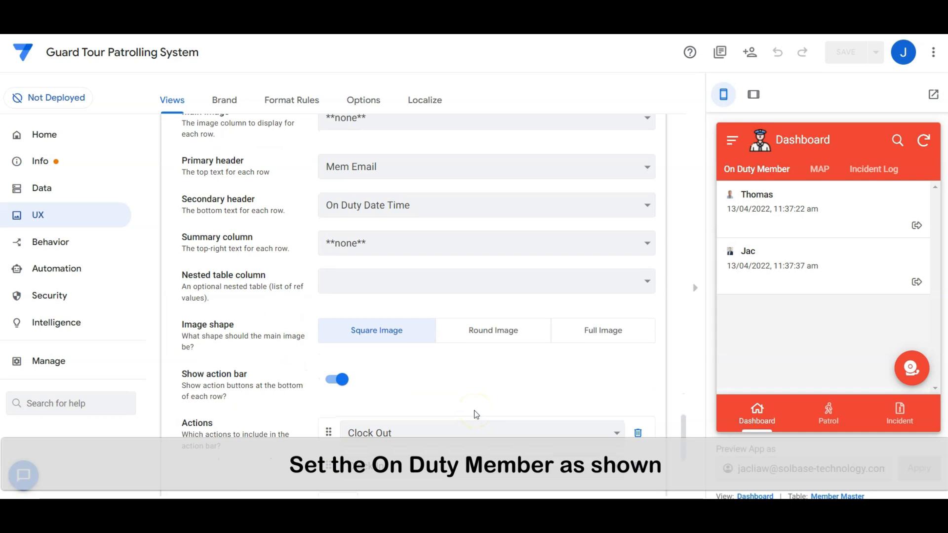
scroll(476, 413, "down", 2)
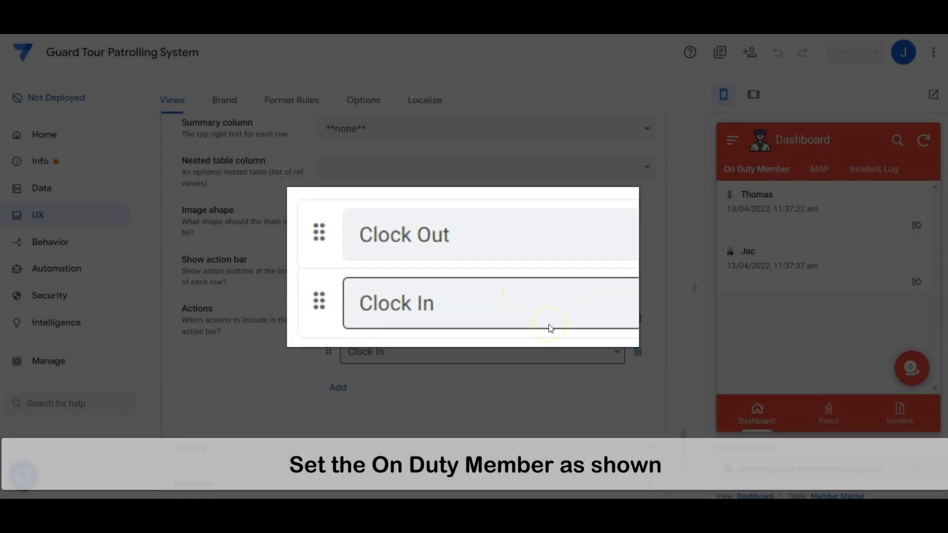
scroll(440, 368, "down", 3)
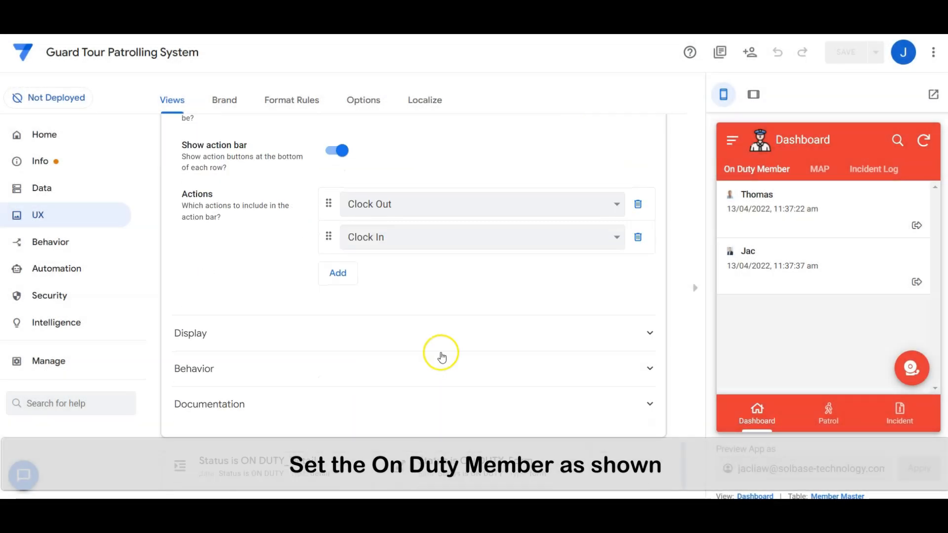
Step: Check the Behavior and Display sections of the On Duty Member view, and collapse the view
left_click(437, 370)
left_click(437, 368)
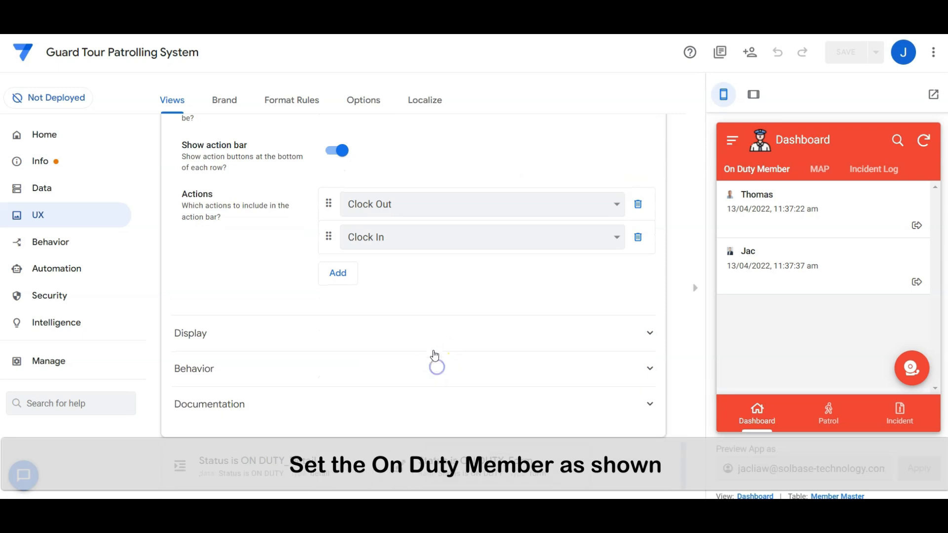
left_click(434, 339)
left_click(433, 339)
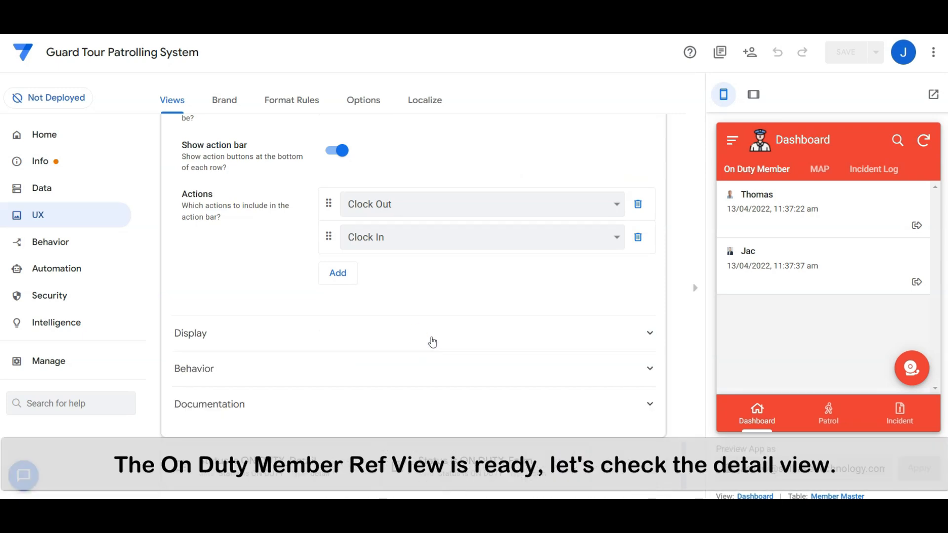
scroll(433, 342, "up", 15)
left_click(398, 201)
left_click(303, 281)
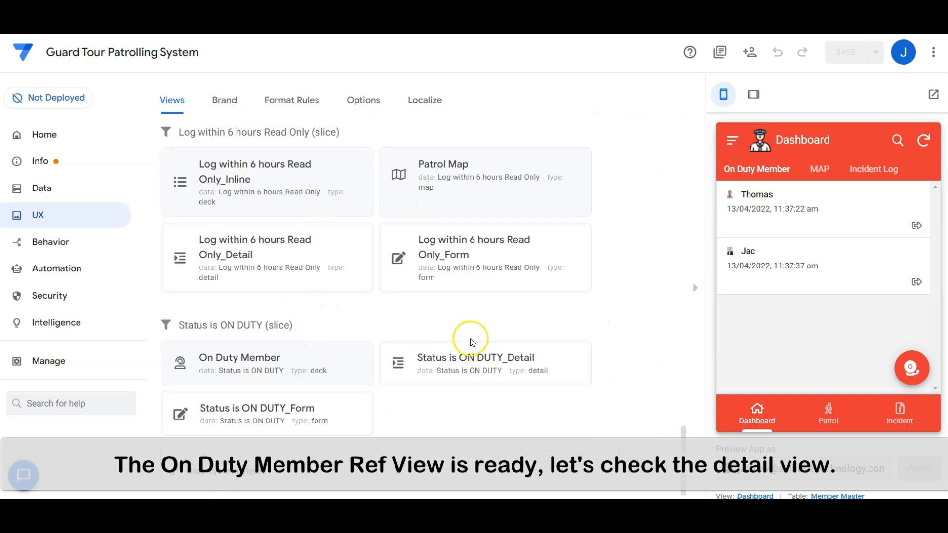
Step: Review the column order of the Status is ON DUTY_Detail view, and collapse the view
left_click(475, 356)
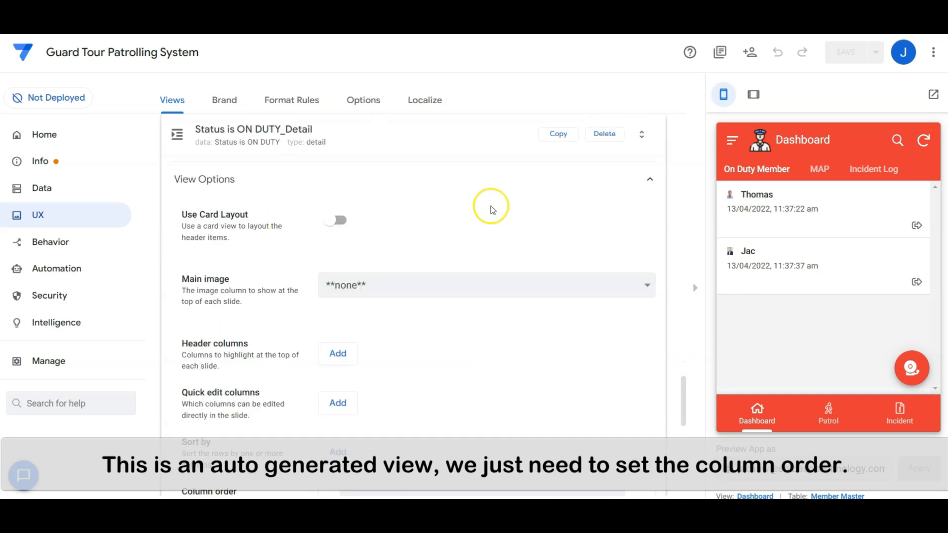
scroll(475, 210, "down", 5)
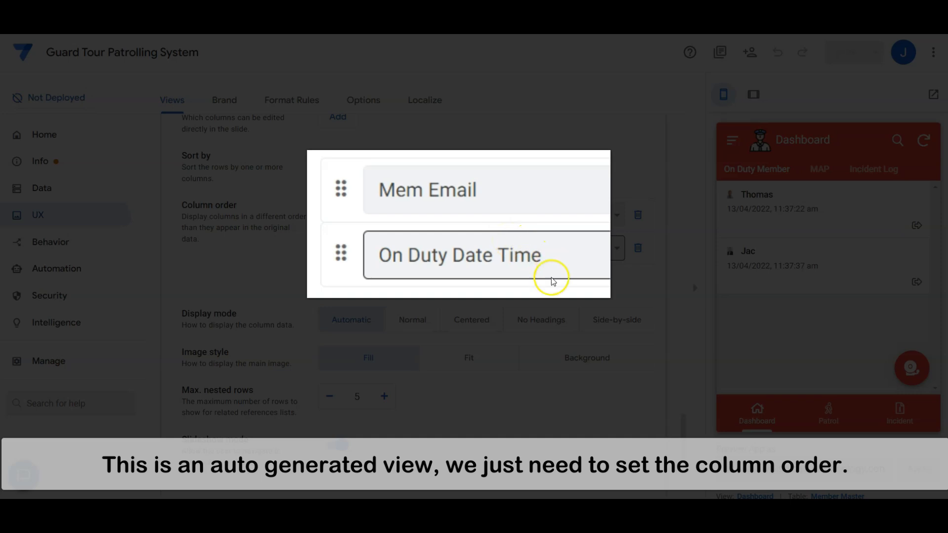
scroll(438, 271, "up", 10)
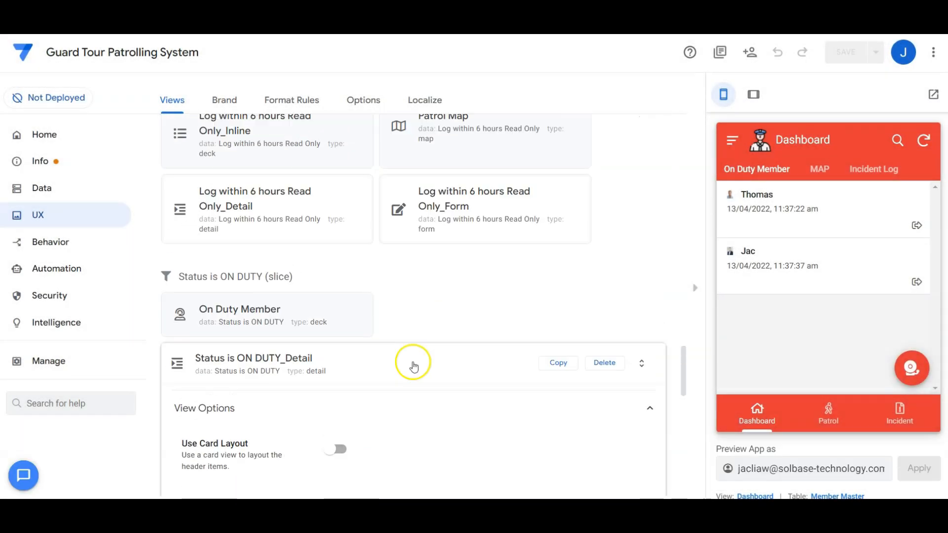
left_click(415, 363)
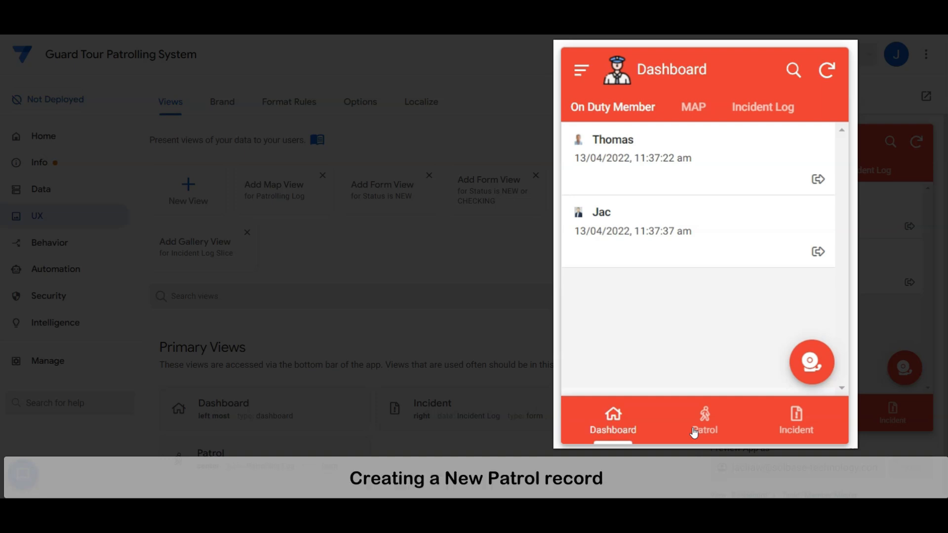
Step: Show the new Patrol form in the app preview, dismiss its check point list without a selection, and cancel the form
left_click(694, 433)
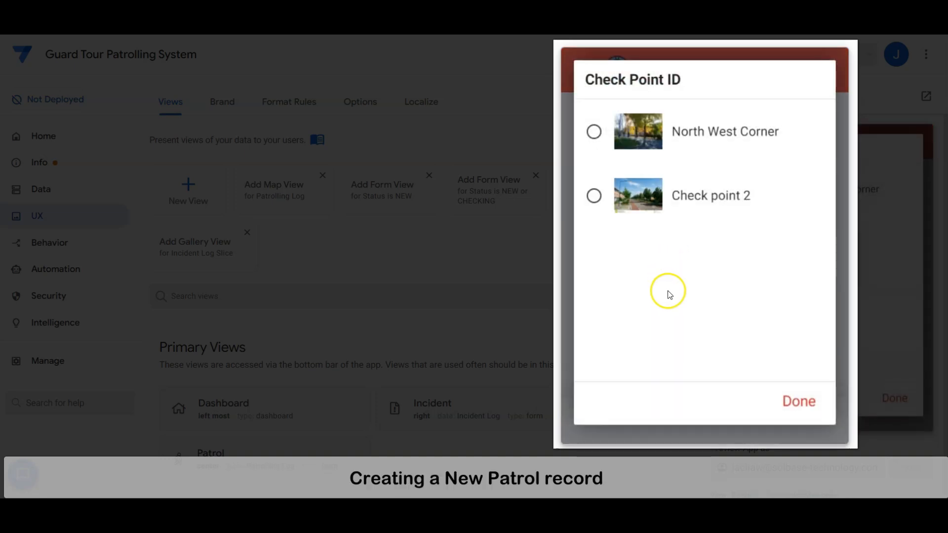
left_click(791, 393)
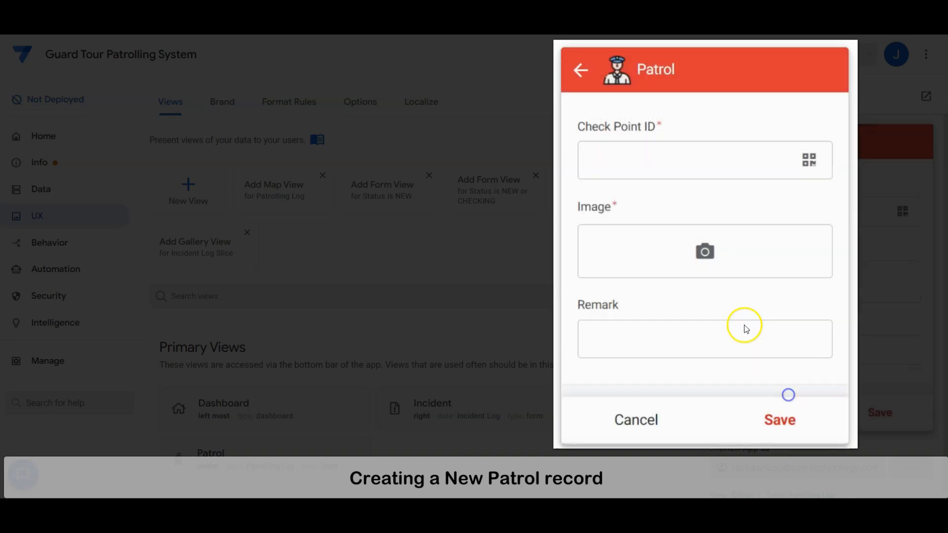
left_click(650, 430)
Step: Inspect the patrol record markers on the preview's dashboard map, and open the Patrolling Log
left_click(697, 108)
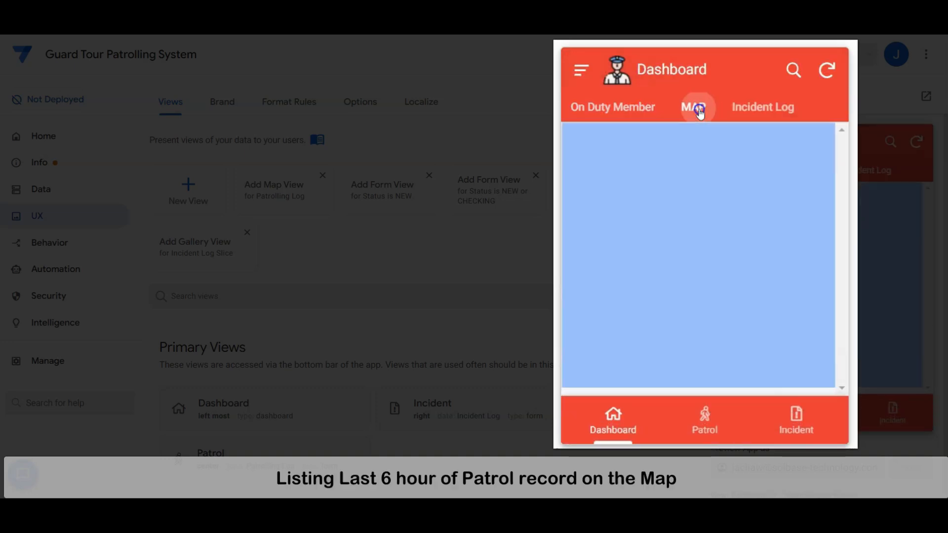
scroll(653, 210, "down", 3)
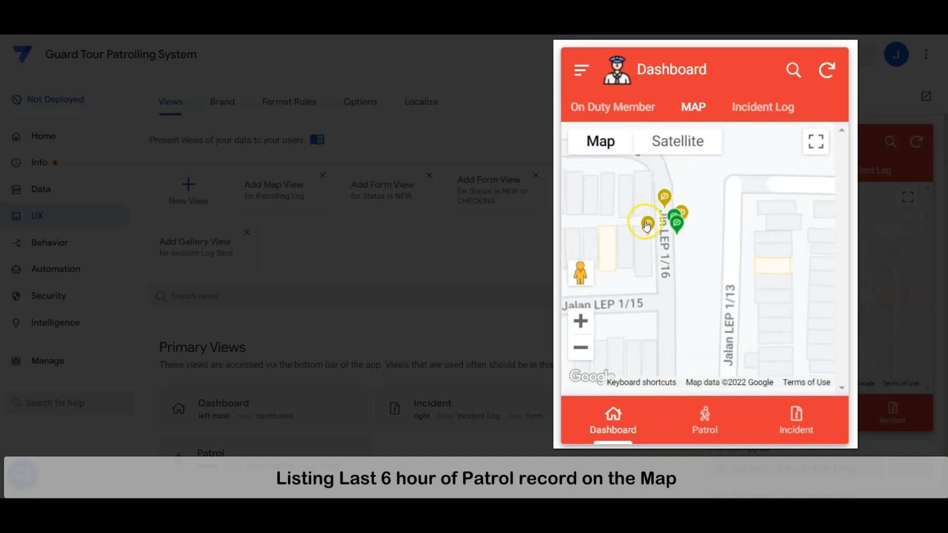
left_click_drag(647, 222, 784, 313)
scroll(725, 274, "down", 3)
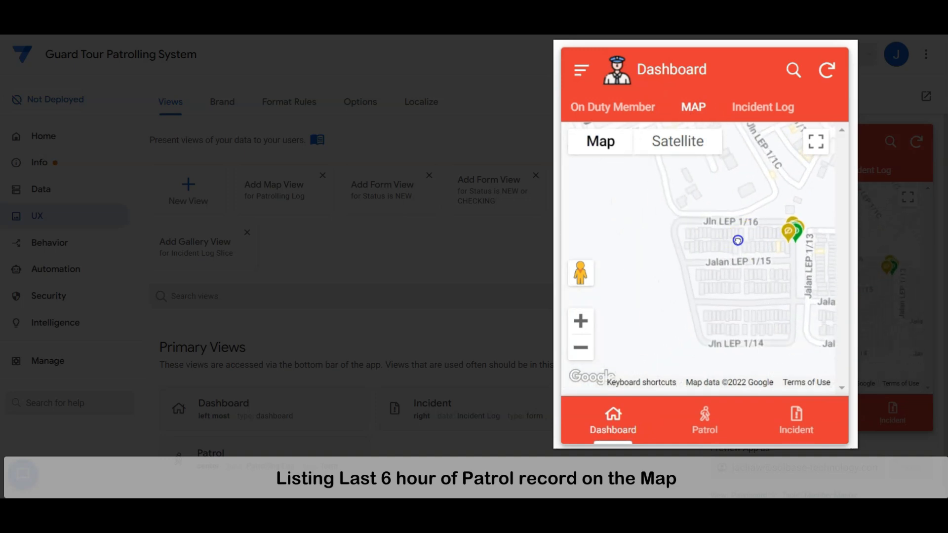
left_click(582, 70)
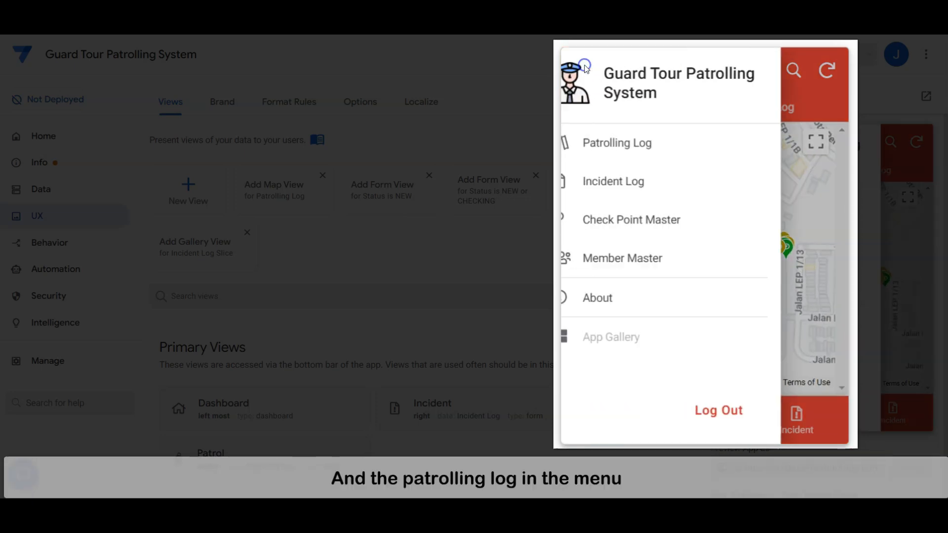
left_click(637, 144)
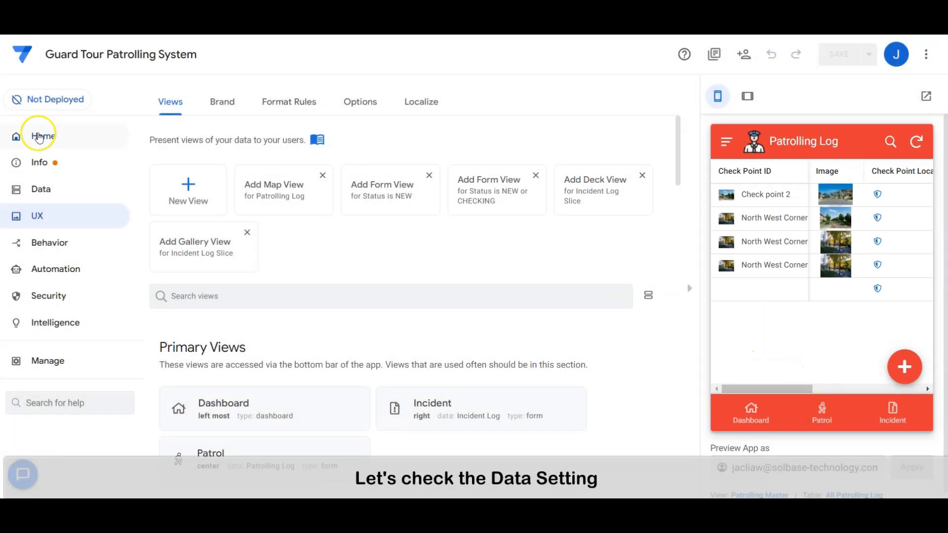
Step: Open the app's list of tables in the Data settings
left_click(50, 192)
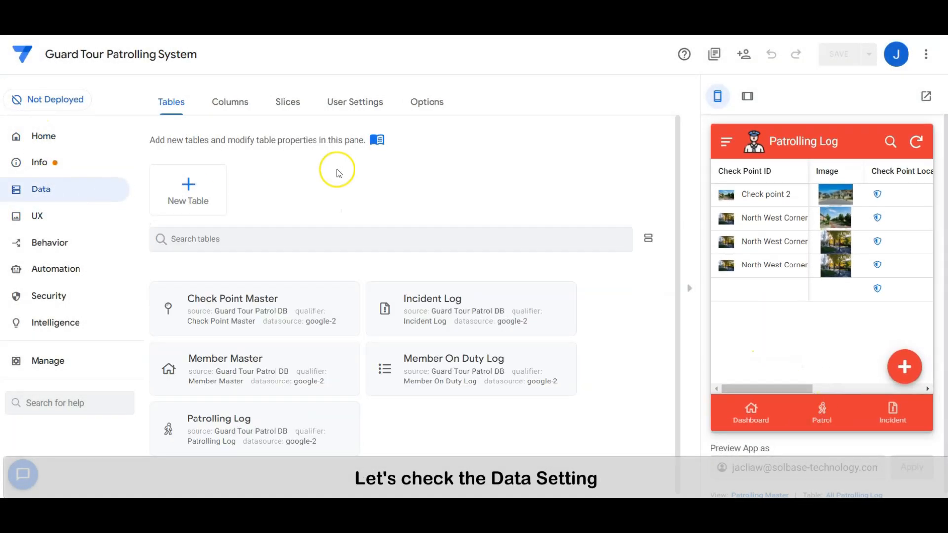
Step: Open the column definitions of the Patrolling Log table and look over its columns and their types
left_click(230, 102)
left_click(303, 332)
scroll(355, 275, "down", 5)
scroll(355, 275, "up", 2)
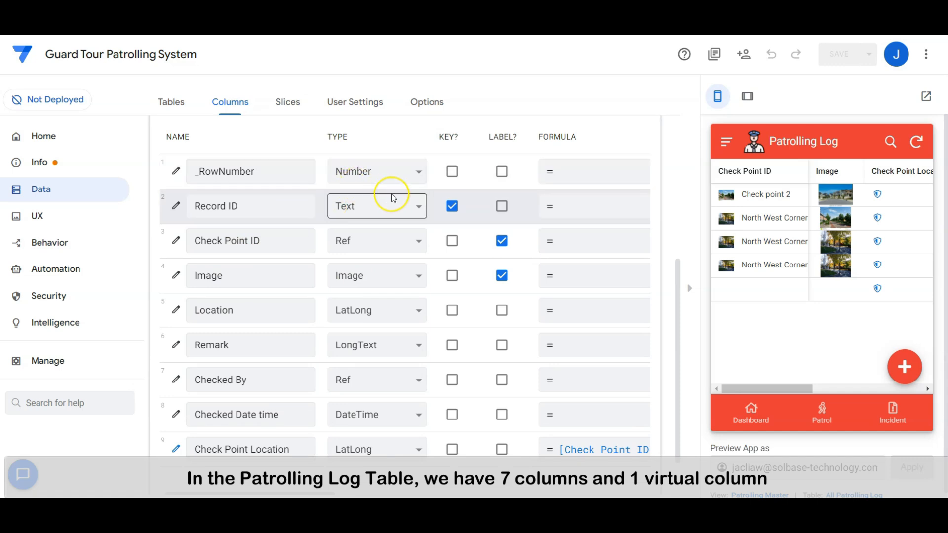
Step: Check the Record ID column's type and its initial value formula in the Patrolling Log table, then close its settings
left_click(178, 210)
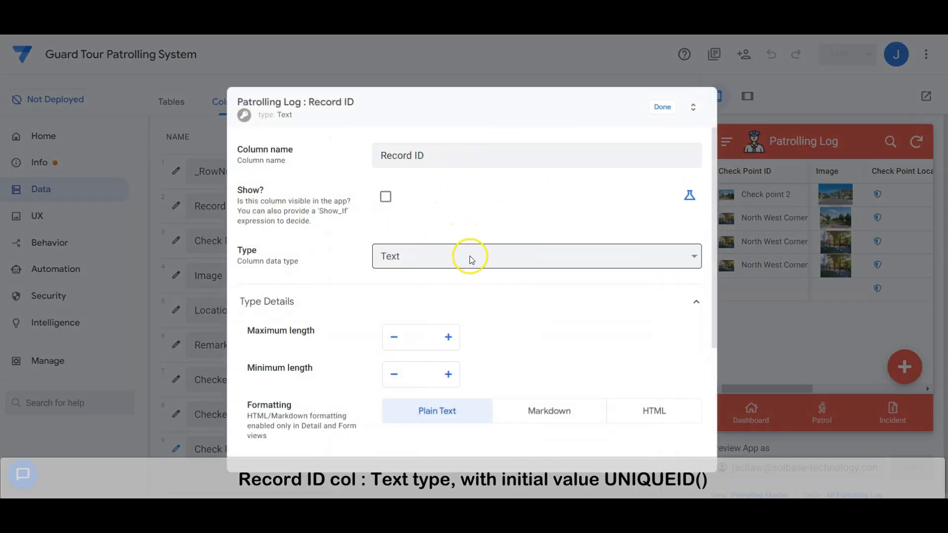
scroll(466, 262, "down", 4)
left_click(429, 332)
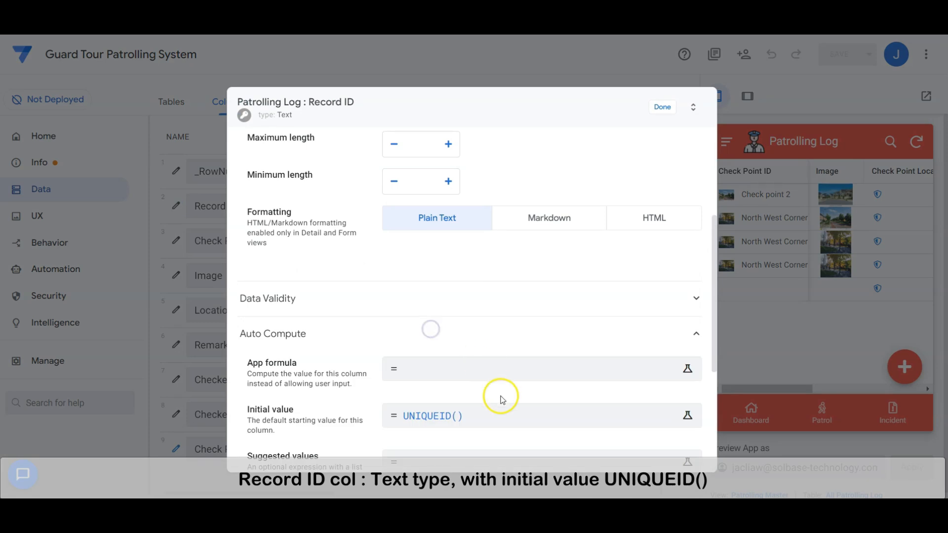
left_click(661, 107)
Step: Check the Check Point ID column's referenced source table and its searchable and scannable properties
left_click(175, 242)
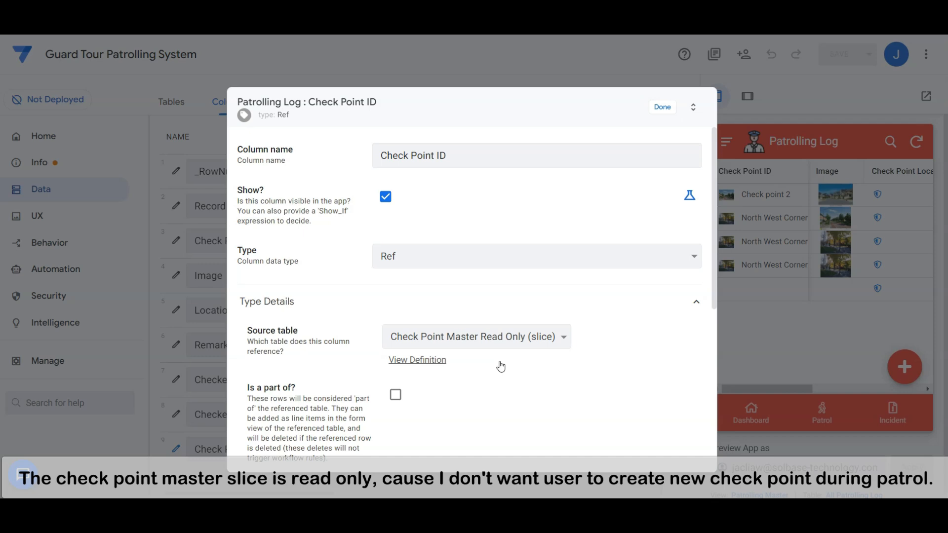
scroll(504, 364, "down", 6)
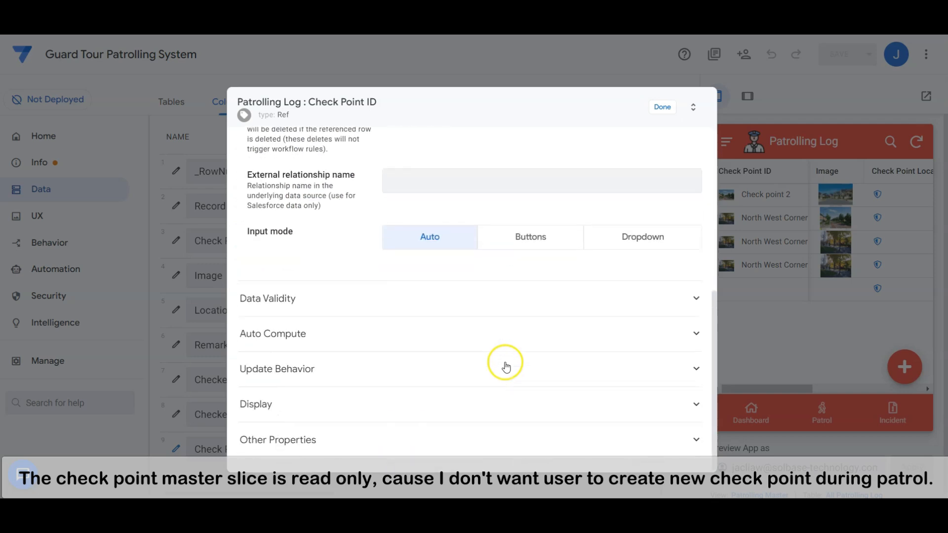
left_click(387, 438)
scroll(431, 408, "down", 3)
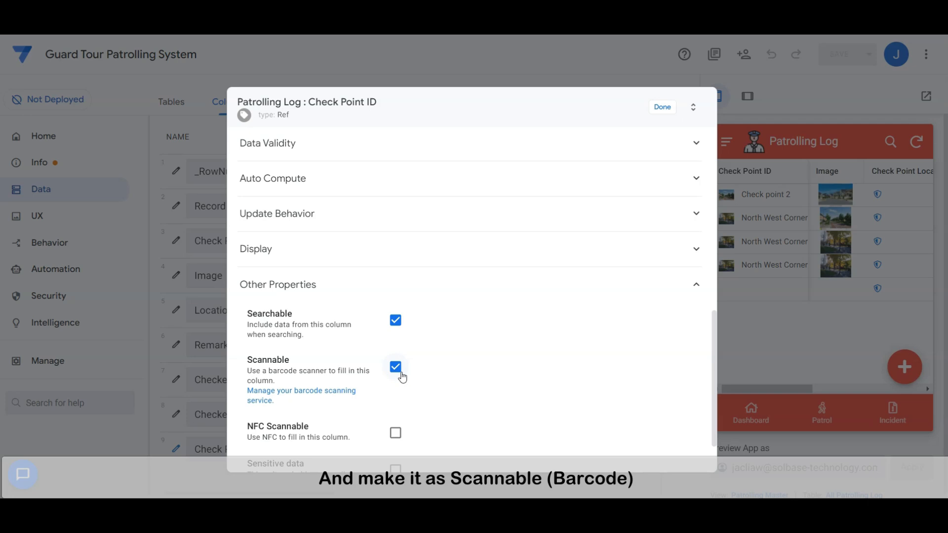
left_click(663, 106)
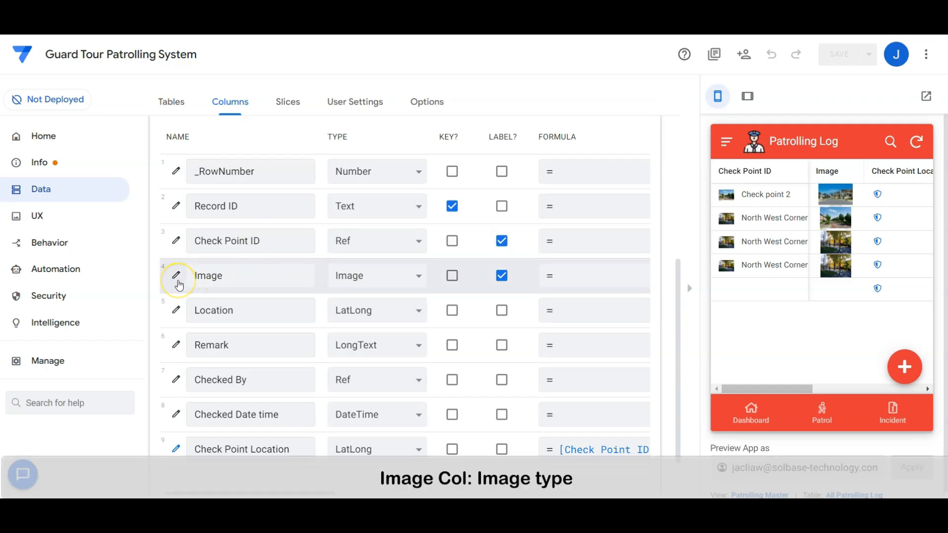
Step: Check the Location column's type and its initial value formula in the Patrolling Log table
left_click(176, 311)
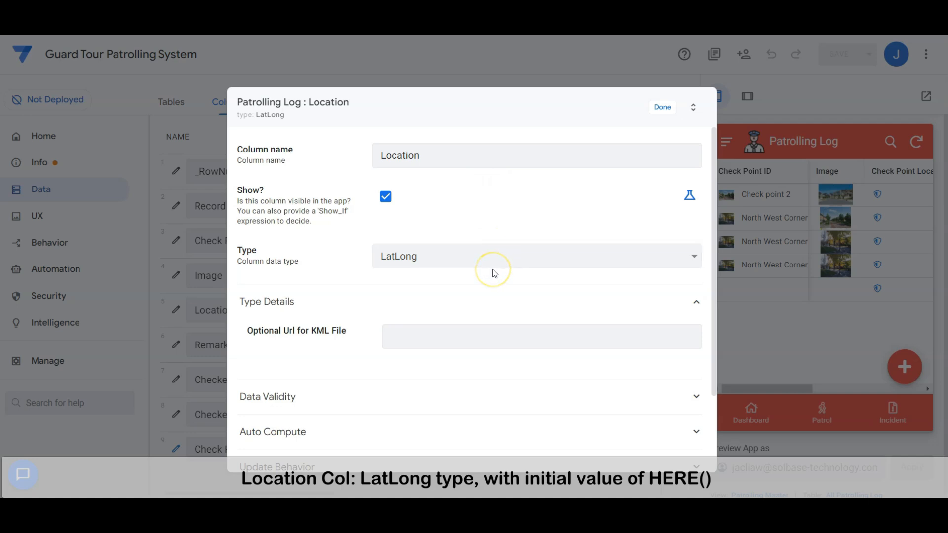
scroll(493, 273, "down", 2)
left_click(448, 334)
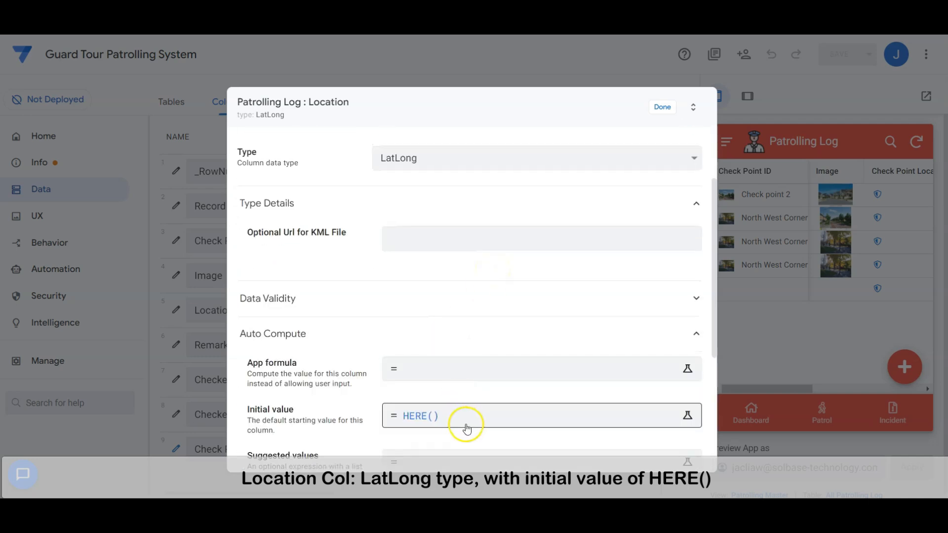
left_click(660, 110)
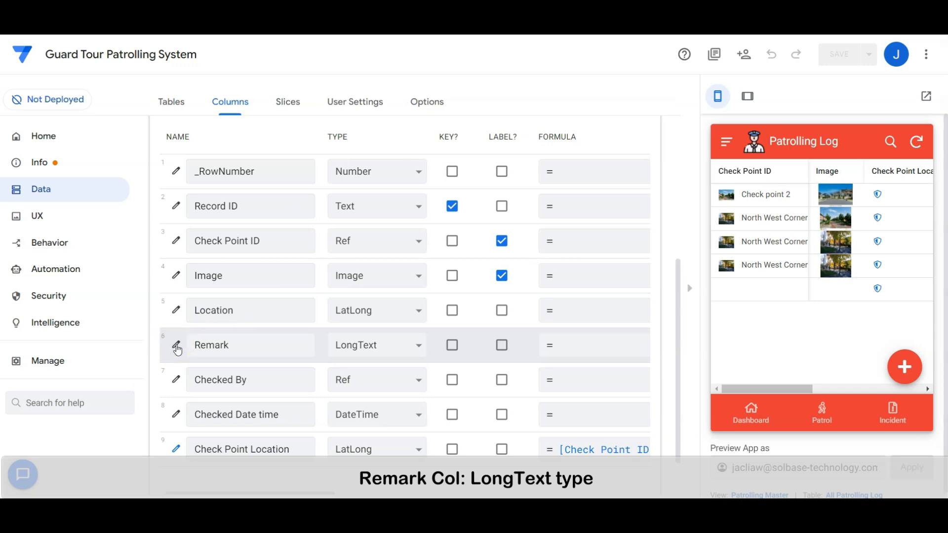
Step: Check the Checked By column's referenced source table and its initial value formula
left_click(176, 383)
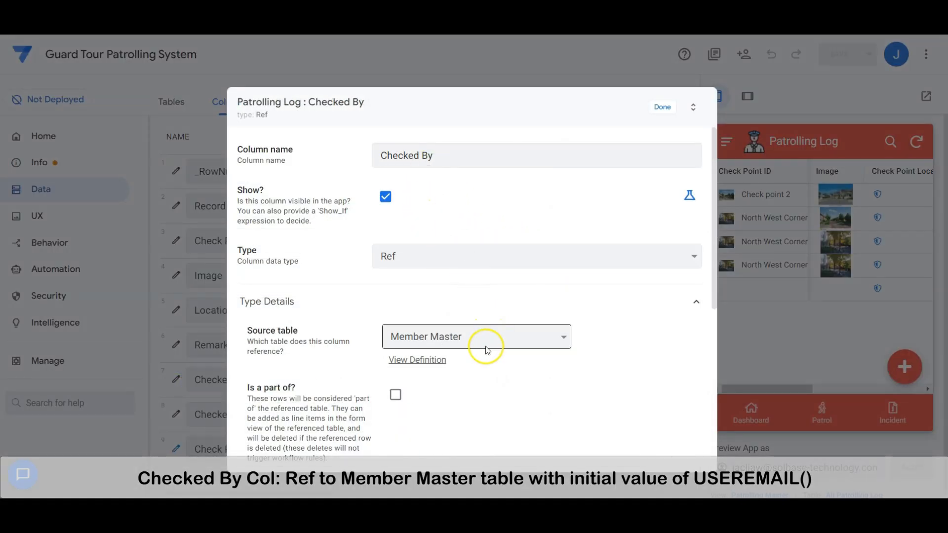
scroll(485, 358, "down", 6)
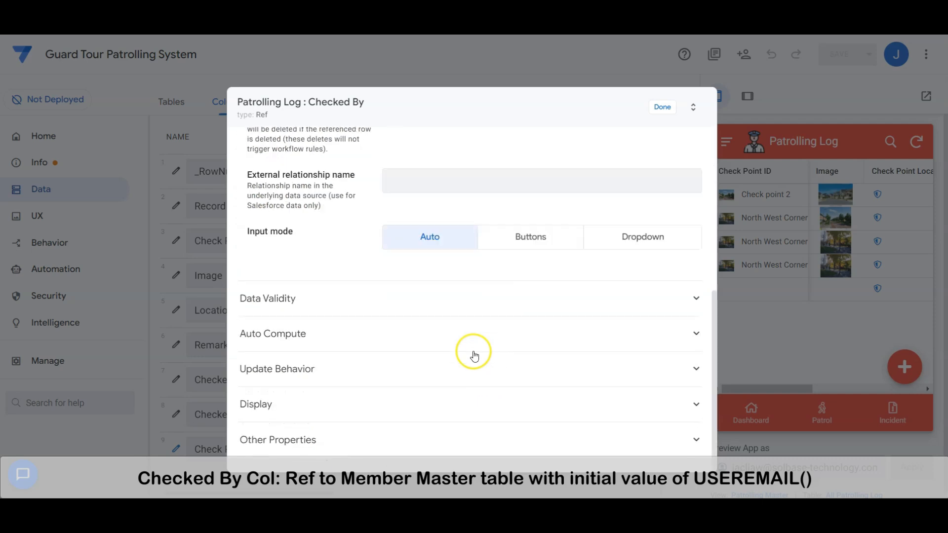
left_click(470, 341)
scroll(464, 341, "down", 2)
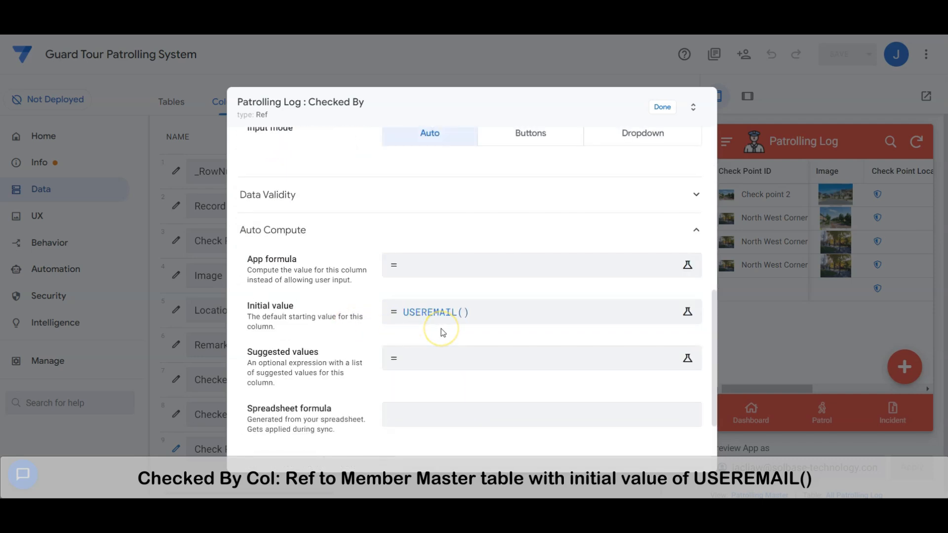
left_click(661, 107)
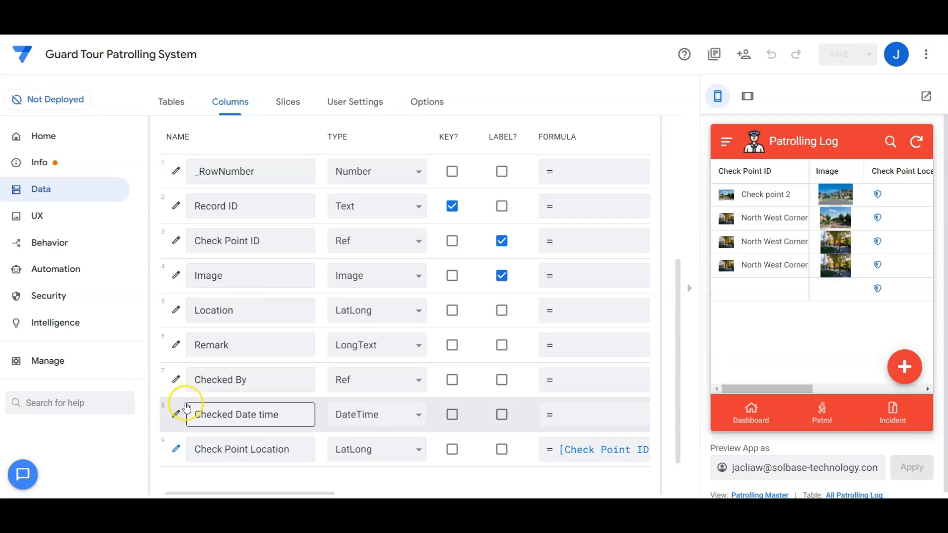
Step: Check the Checked Date time column's type and its initial value formula
left_click(176, 414)
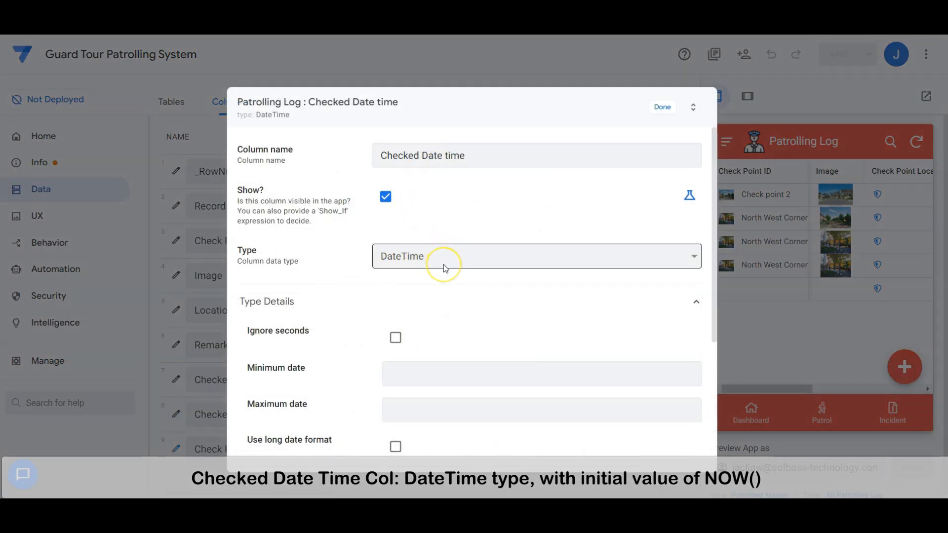
scroll(420, 335, "down", 7)
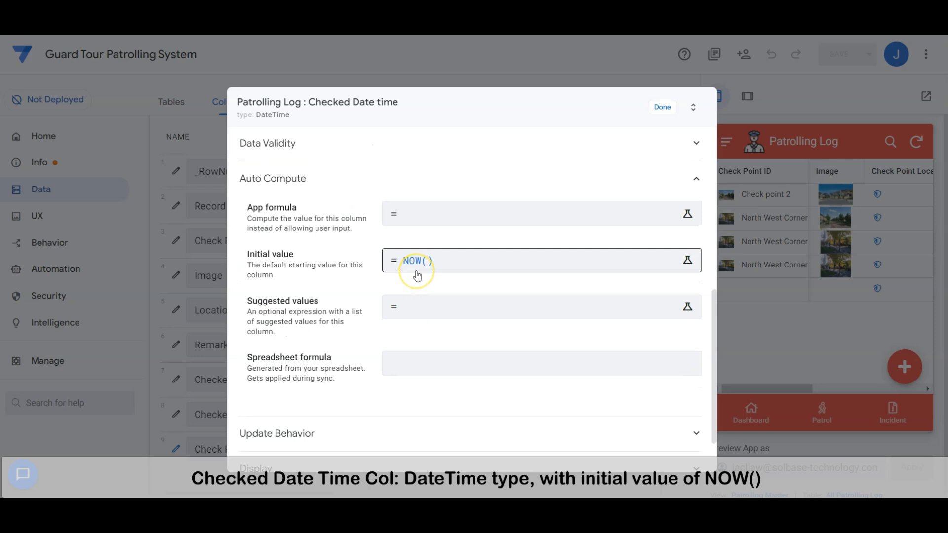
left_click(659, 106)
Step: Check the app formula of the virtual Check Point Location column, then collapse the Patrolling Log table
left_click(179, 450)
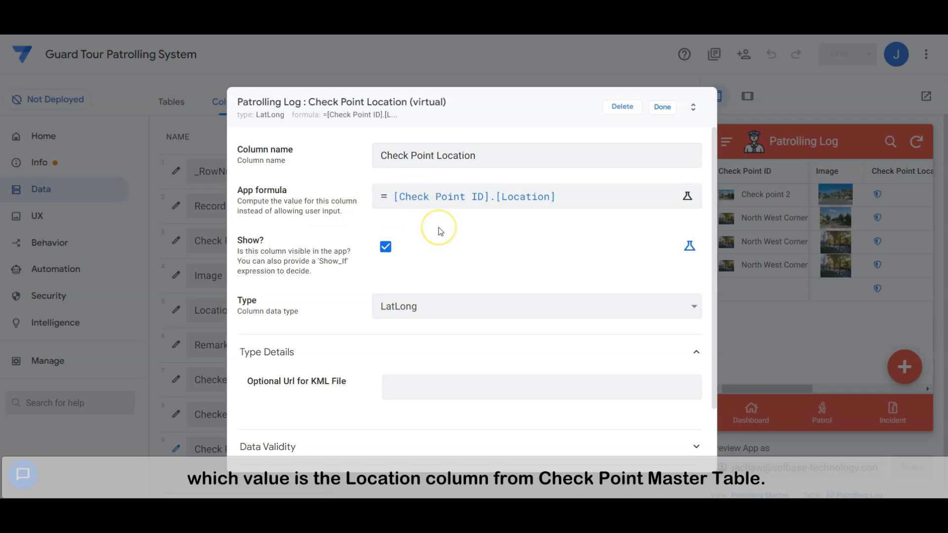
left_click(663, 107)
left_click(275, 250)
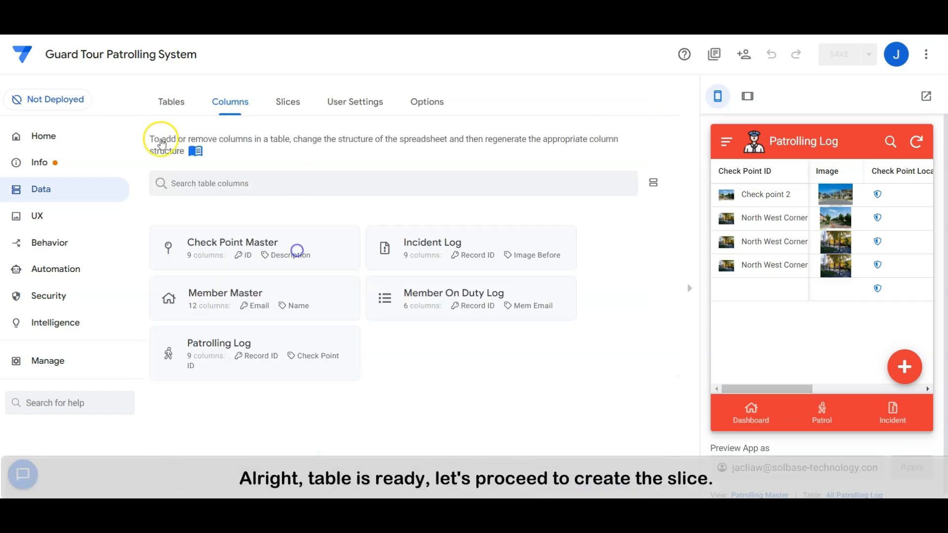
Step: Review the Patrolling Log slices All Patrolling Log and Log within 6 hours Read Only, including row filter and update mode
left_click(288, 101)
scroll(317, 190, "down", 10)
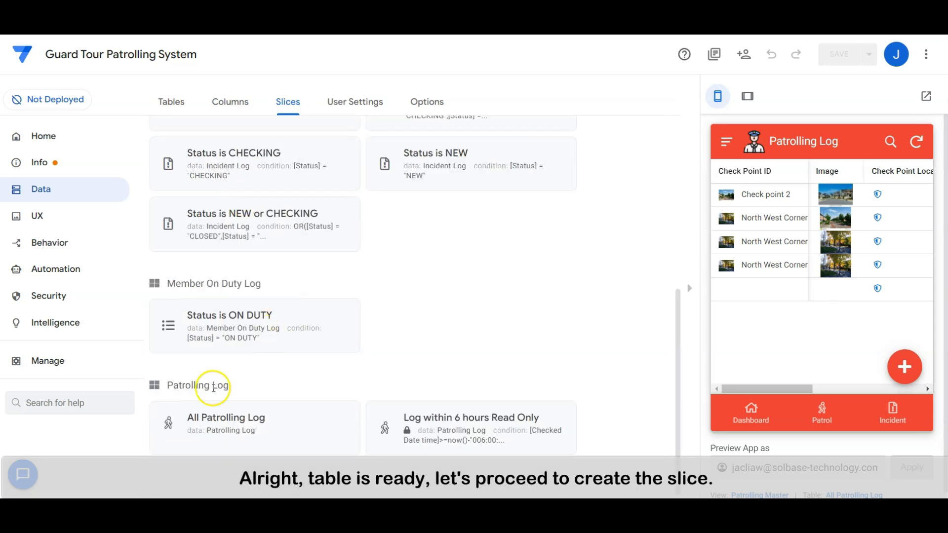
left_click(297, 413)
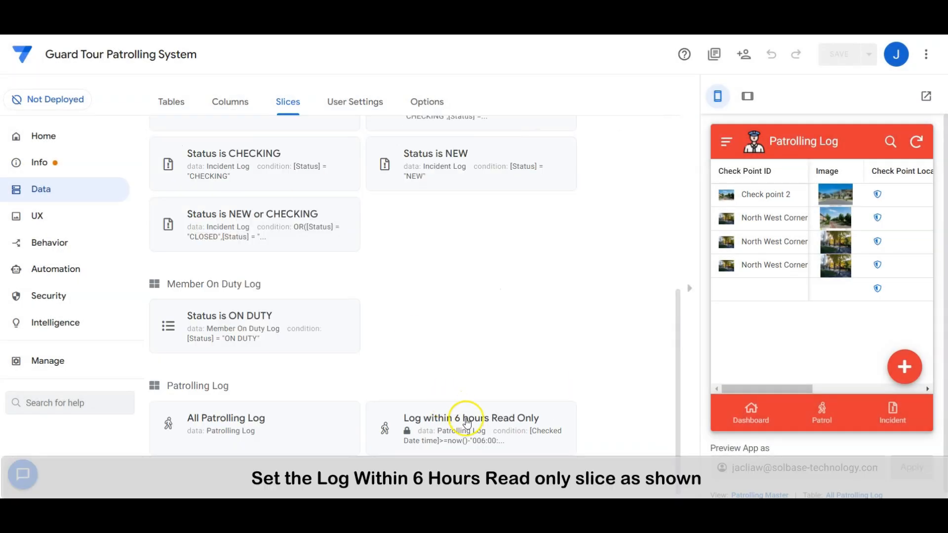
left_click(466, 422)
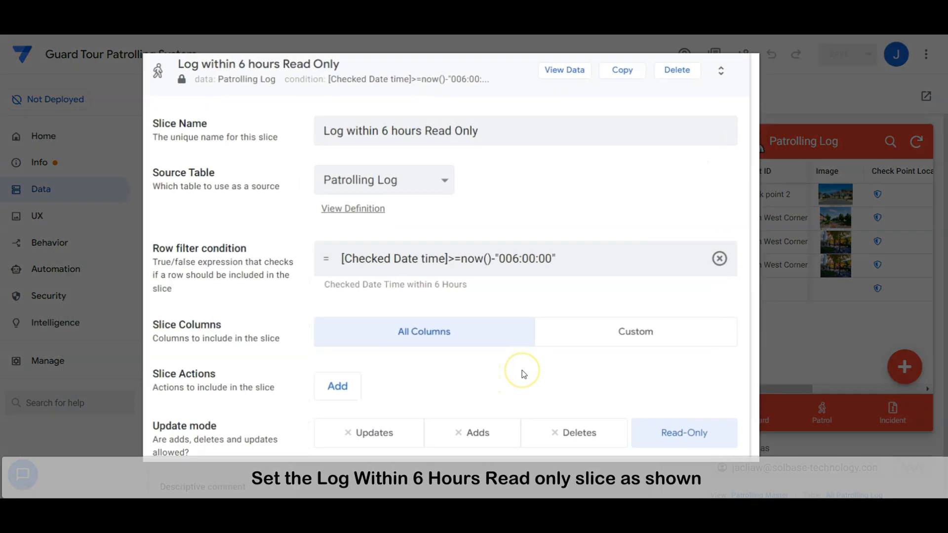
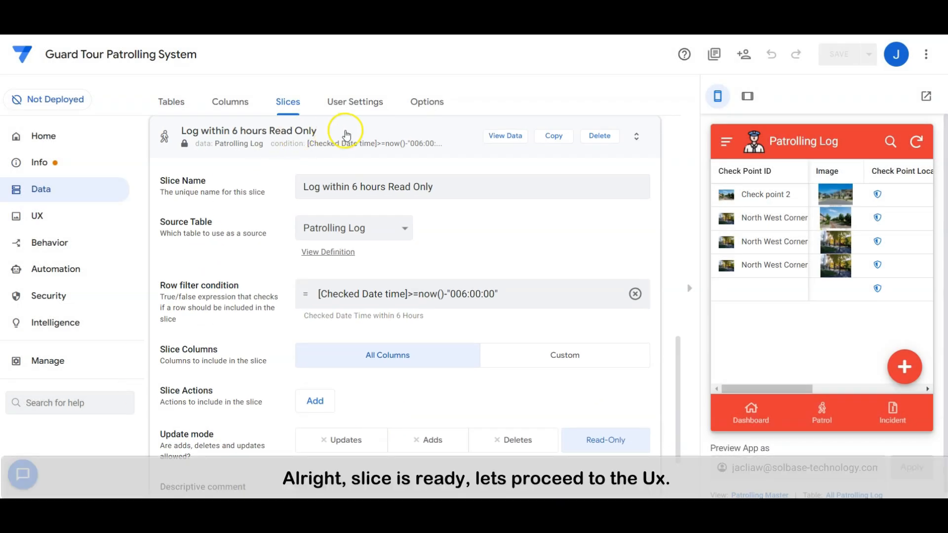
left_click(344, 131)
Step: Review the Patrol form view's data source, type, position, column order, finish view and Form Saved event action
left_click(65, 221)
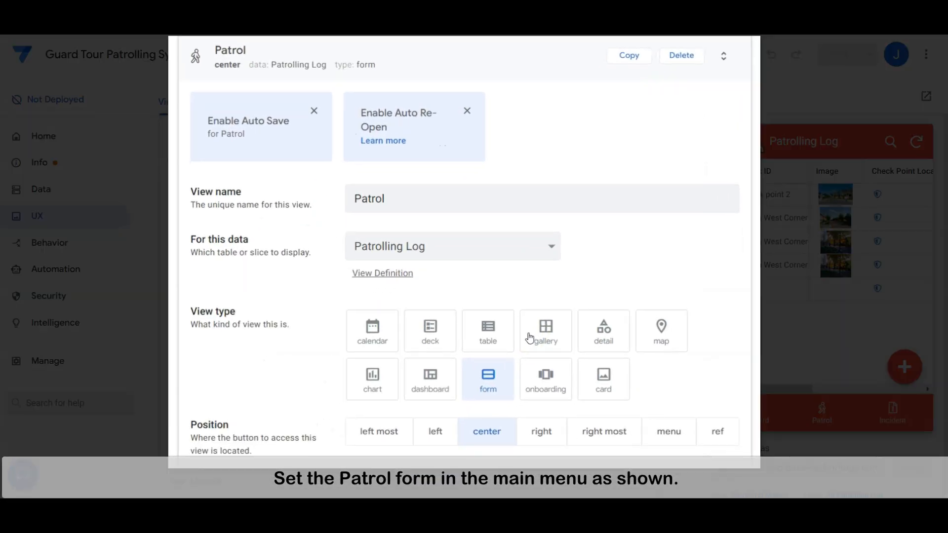
left_click(442, 211)
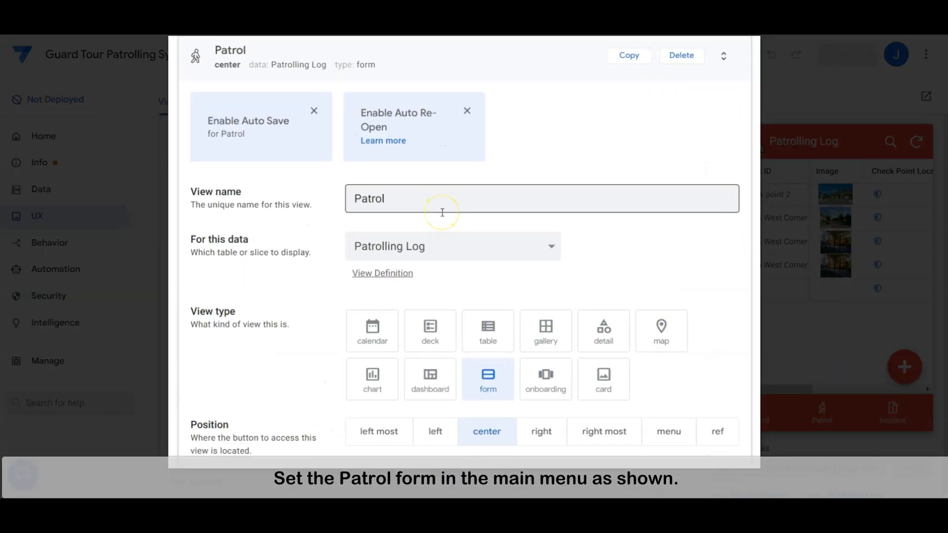
left_click(442, 251)
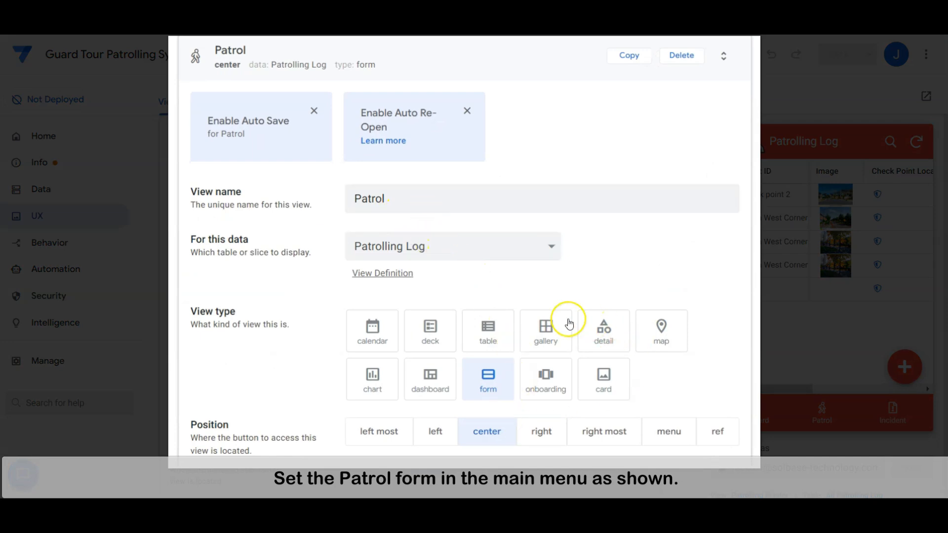
scroll(569, 323, "down", 10)
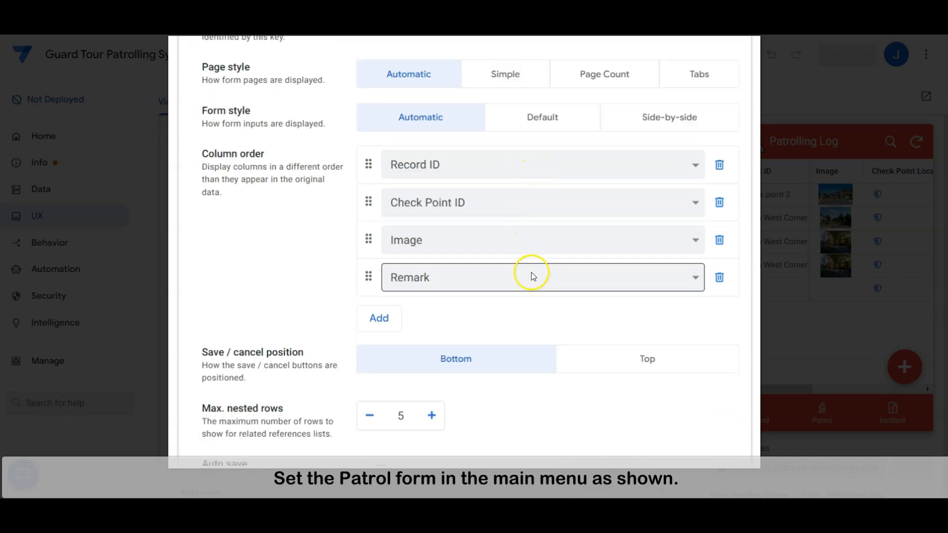
scroll(568, 291, "down", 9)
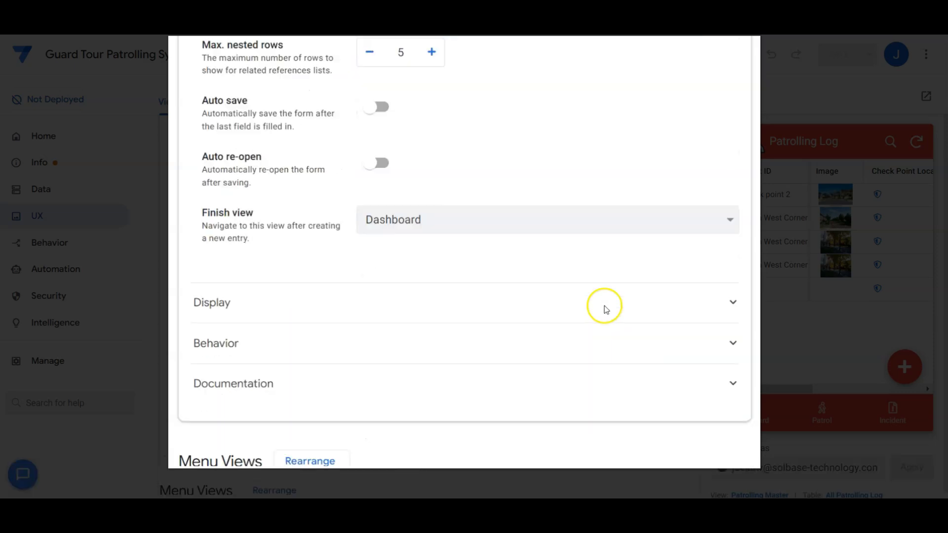
left_click(469, 249)
scroll(547, 265, "down", 1)
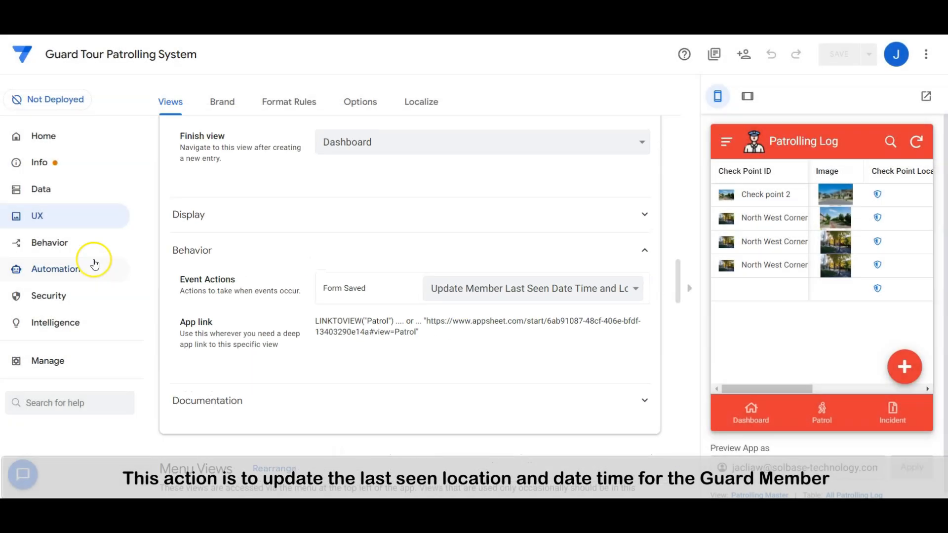
Step: Review the Patrolling Log action Update Member Last Seen Date Time and Location 3 and its full Referenced Rows expression
left_click(64, 244)
scroll(462, 340, "down", 10)
left_click(263, 411)
scroll(472, 410, "down", 5)
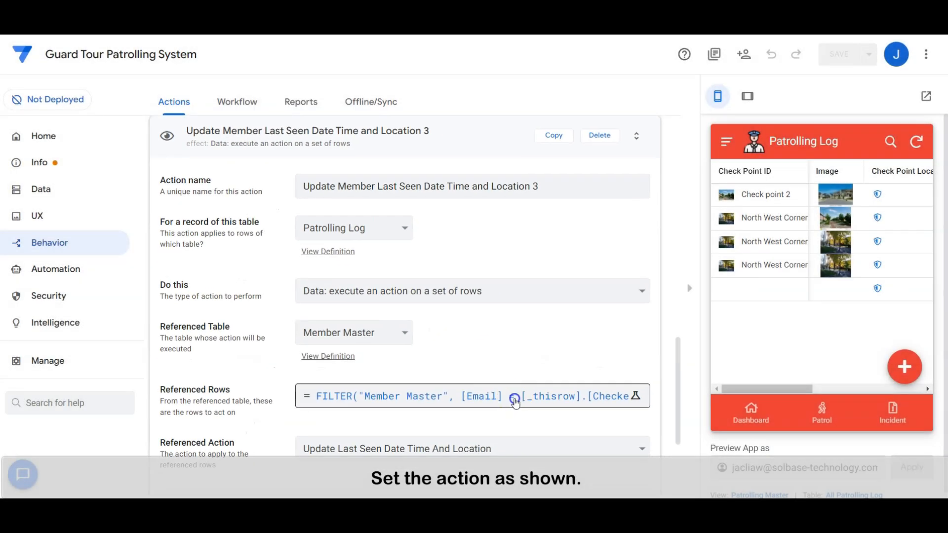
left_click(568, 360)
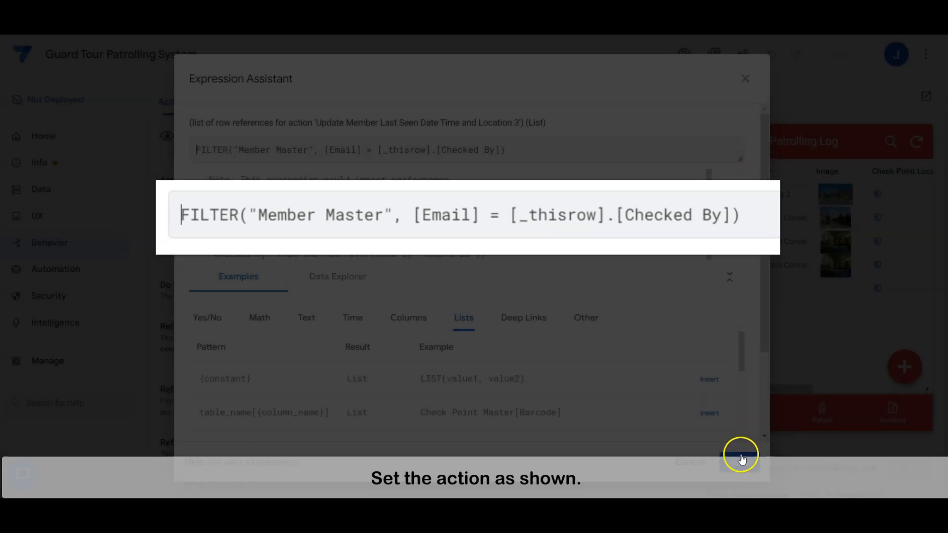
left_click(739, 460)
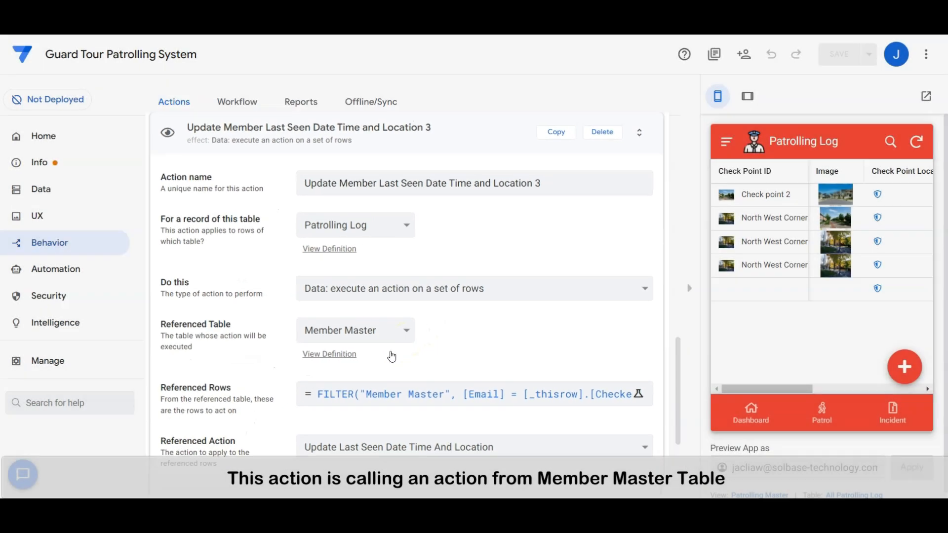
Step: Review the columns and expressions set by the Member Master action Update Last Seen Date Time And Location
scroll(387, 366, "down", 6)
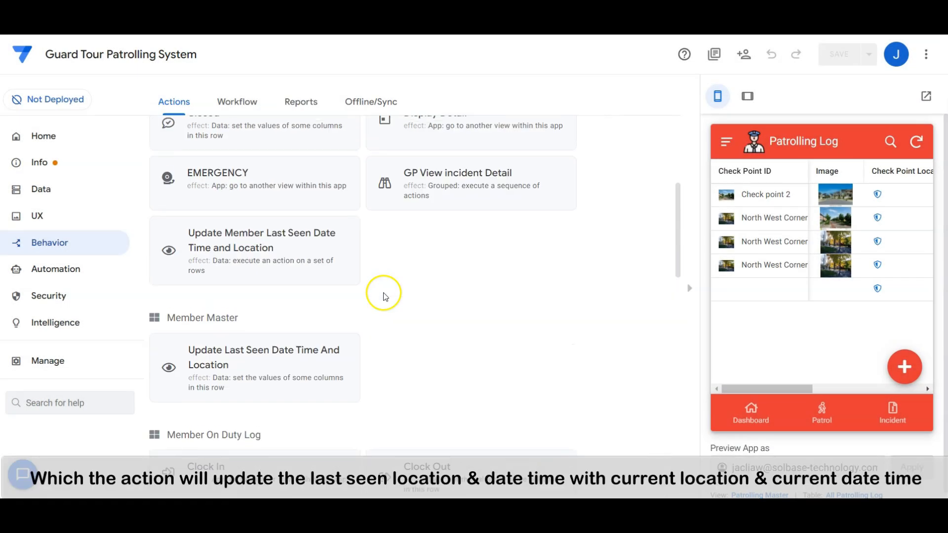
left_click(329, 346)
scroll(343, 218, "up", 4)
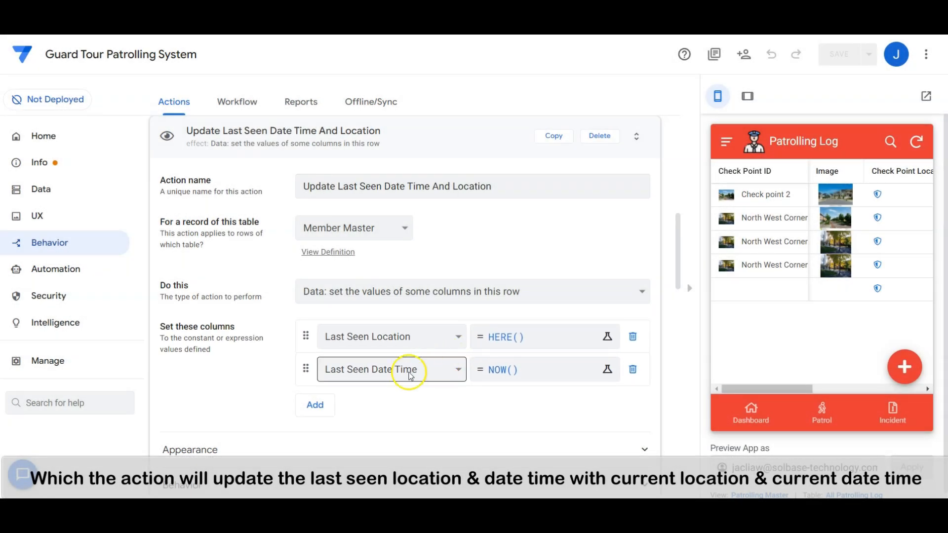
Step: Show the Dashboard in the app preview and review the Dashboard view's type, position and view entries, including Patrol Map
left_click(760, 414)
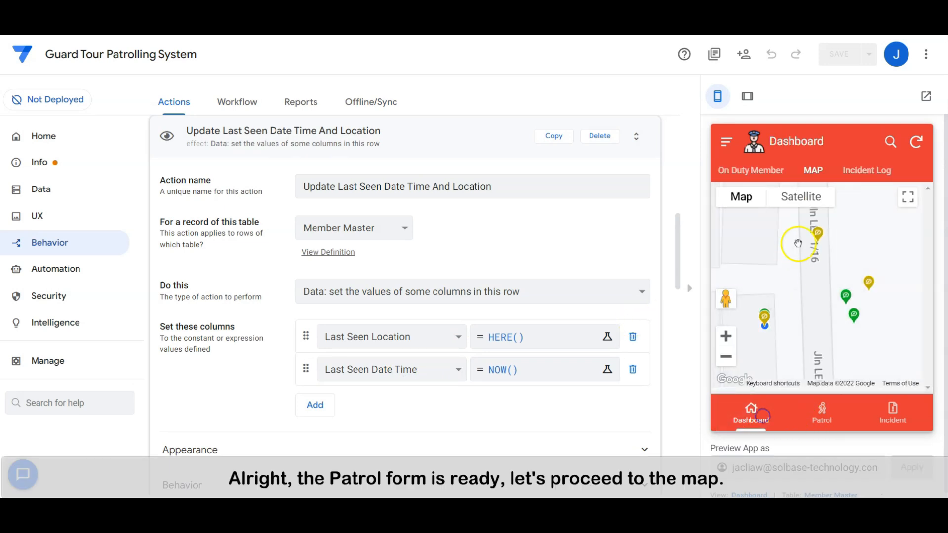
left_click(37, 216)
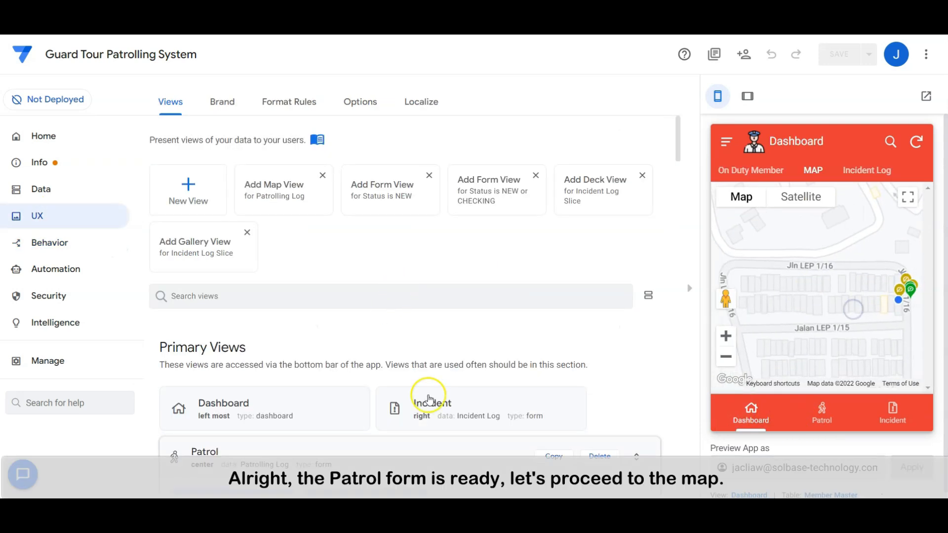
scroll(307, 295, "down", 3)
left_click(308, 295)
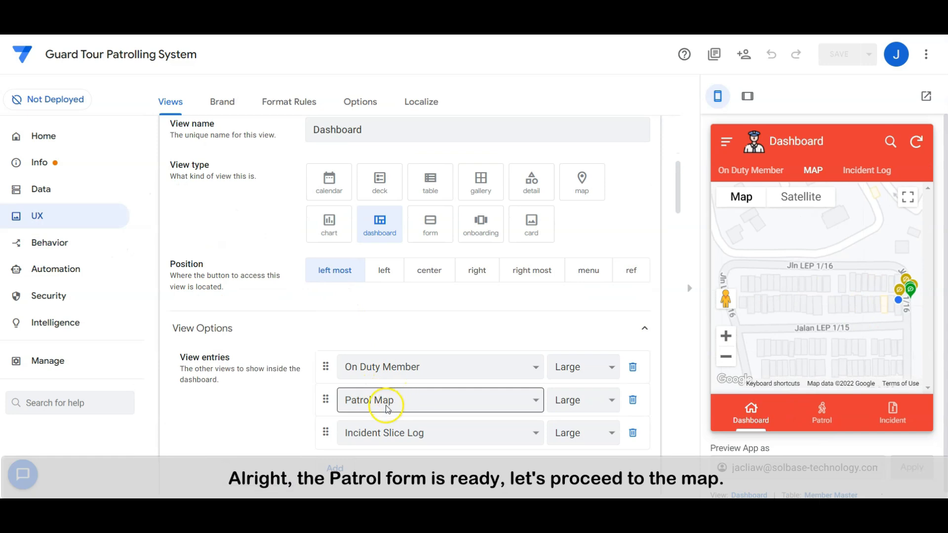
scroll(355, 370, "down", 15)
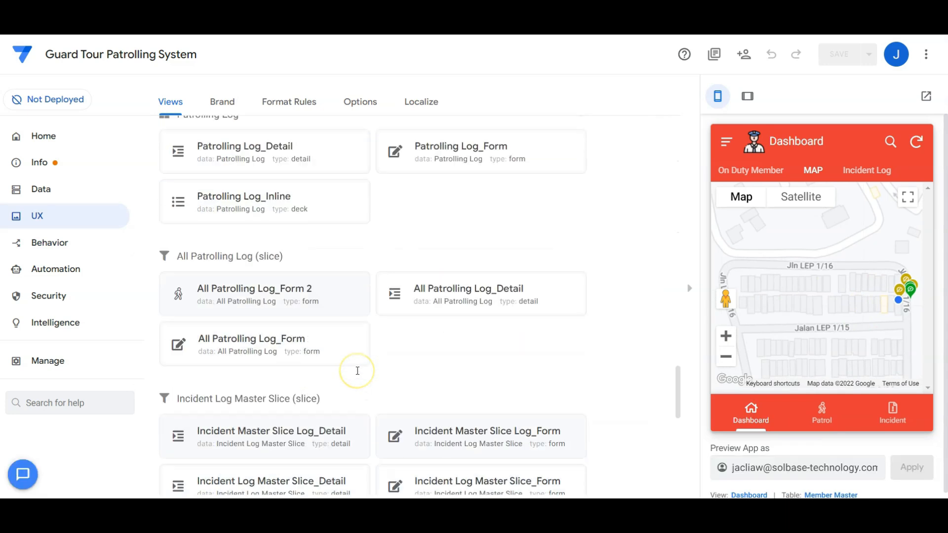
Step: Review the Patrol Map view's data source, type, position, map column, secondary data table and column, map type and location mode
left_click(451, 281)
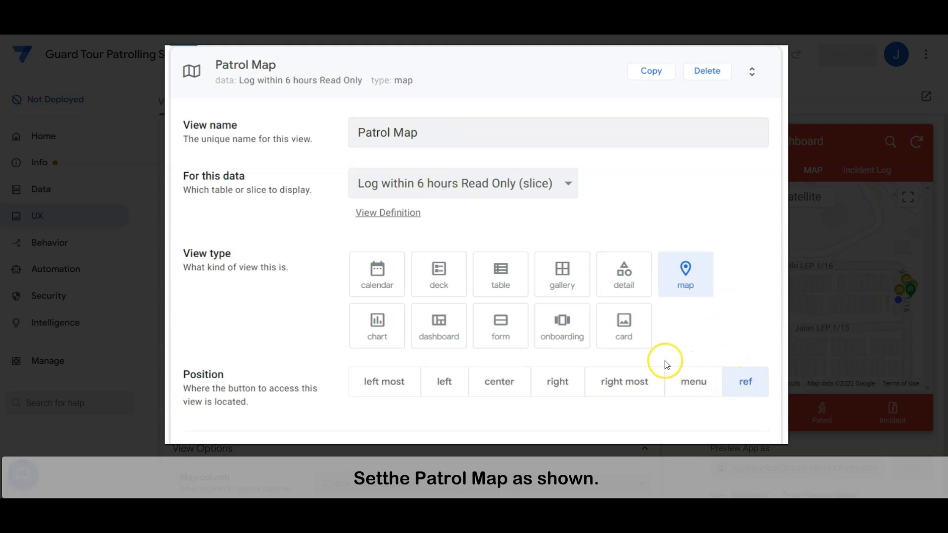
scroll(667, 364, "down", 10)
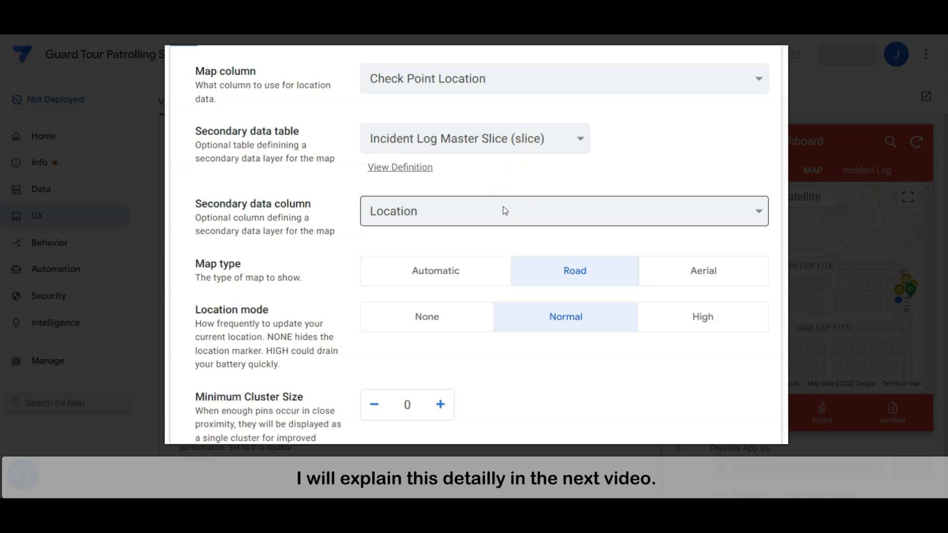
scroll(470, 277, "up", 7)
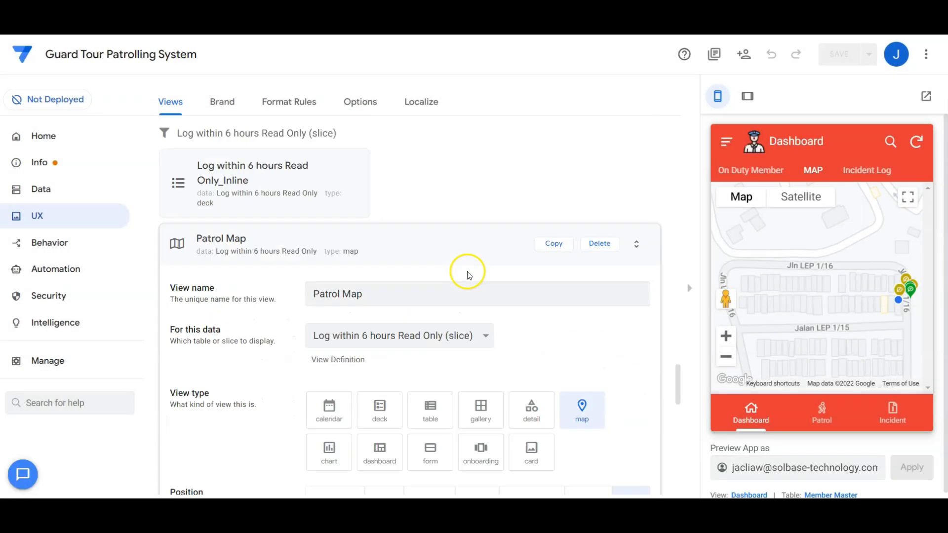
left_click(468, 259)
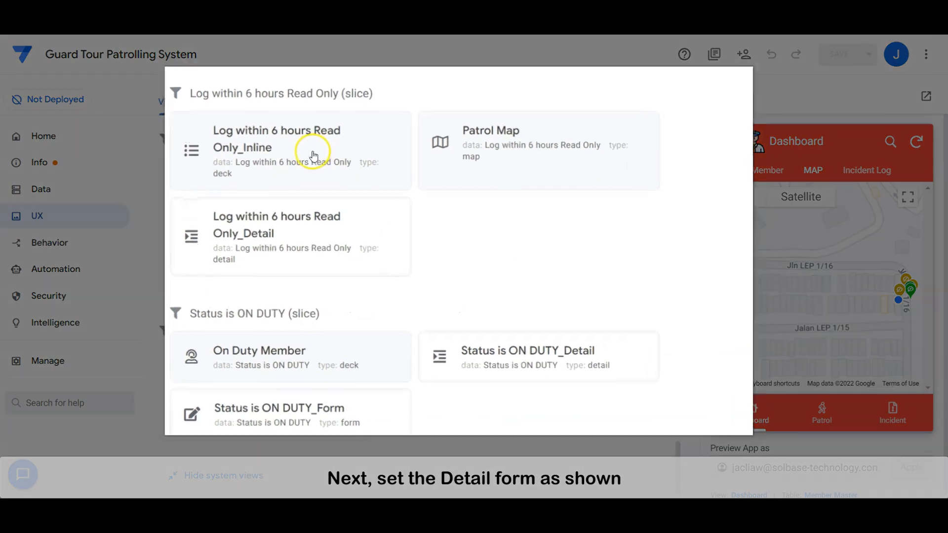
Step: Review the main image and column order of the Log within 6 hours Read Only_Detail view
left_click(309, 215)
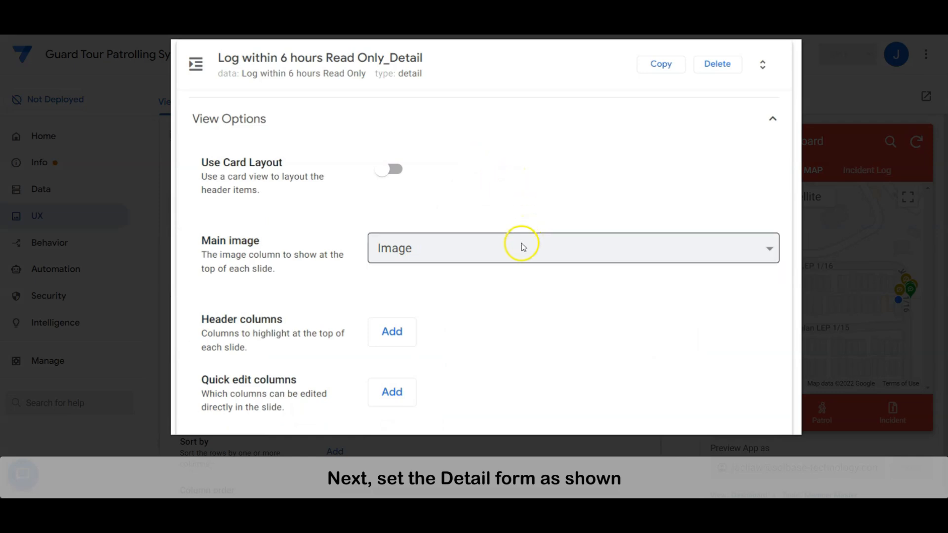
scroll(524, 247, "down", 7)
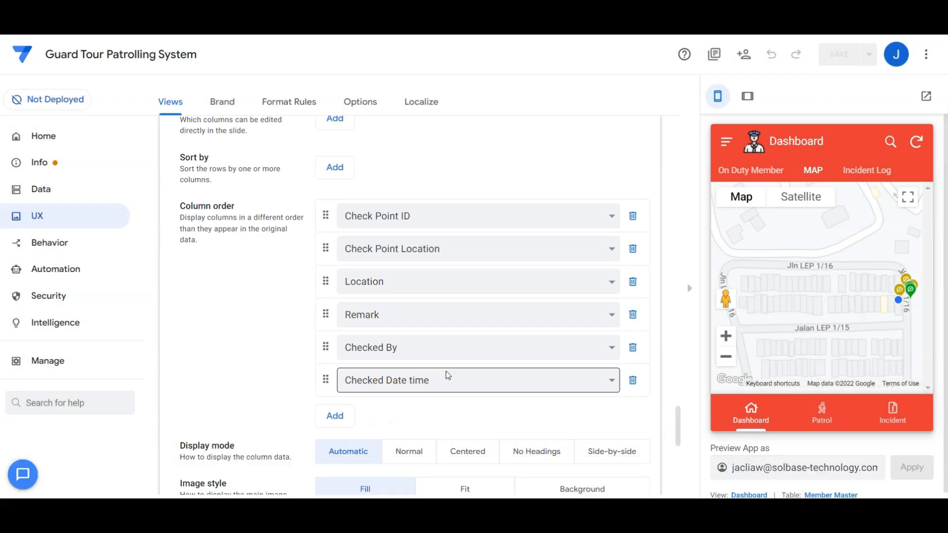
scroll(424, 370, "up", 8)
left_click(393, 309)
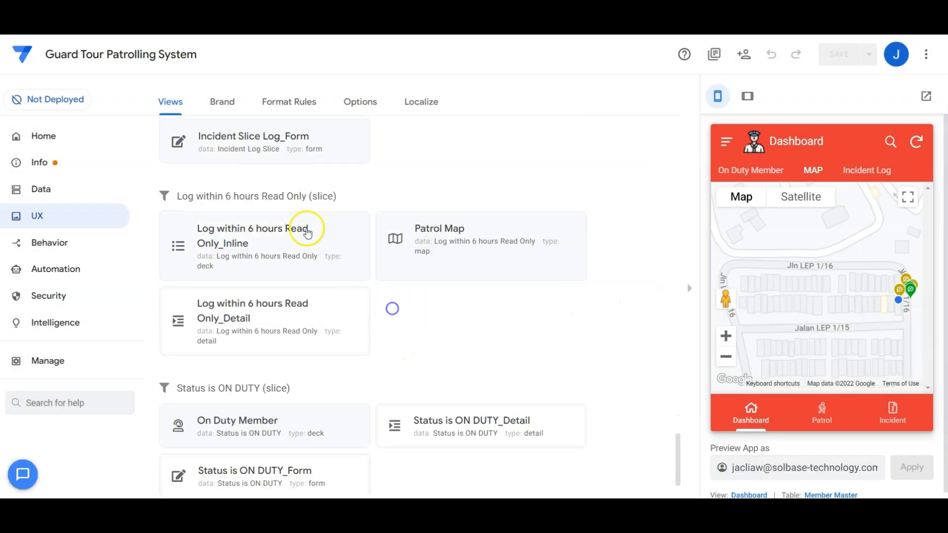
Step: Review the Log within 6 hours Read Only_Inline view's type, position, main image, primary and secondary headers and image shape
left_click(306, 229)
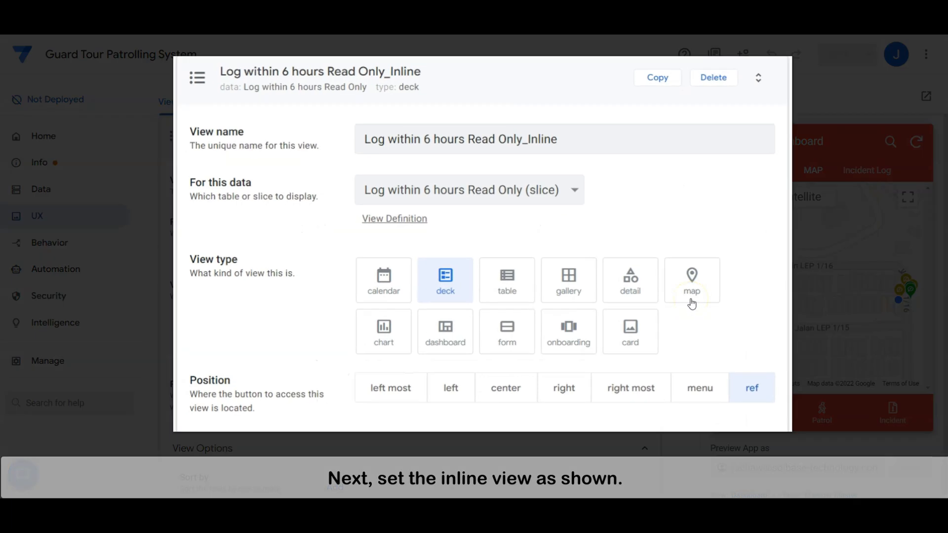
scroll(686, 306, "down", 2)
scroll(693, 303, "up", 2)
scroll(692, 304, "down", 10)
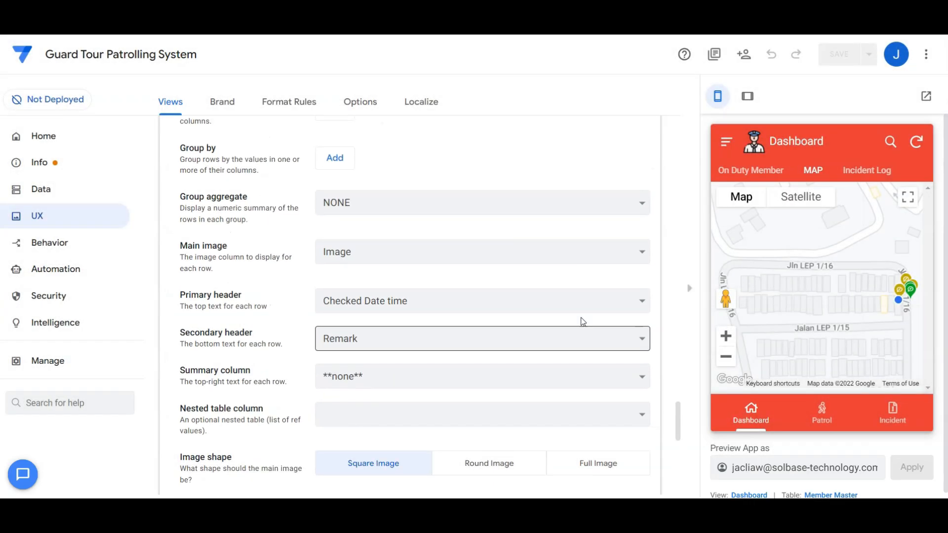
scroll(558, 328, "up", 10)
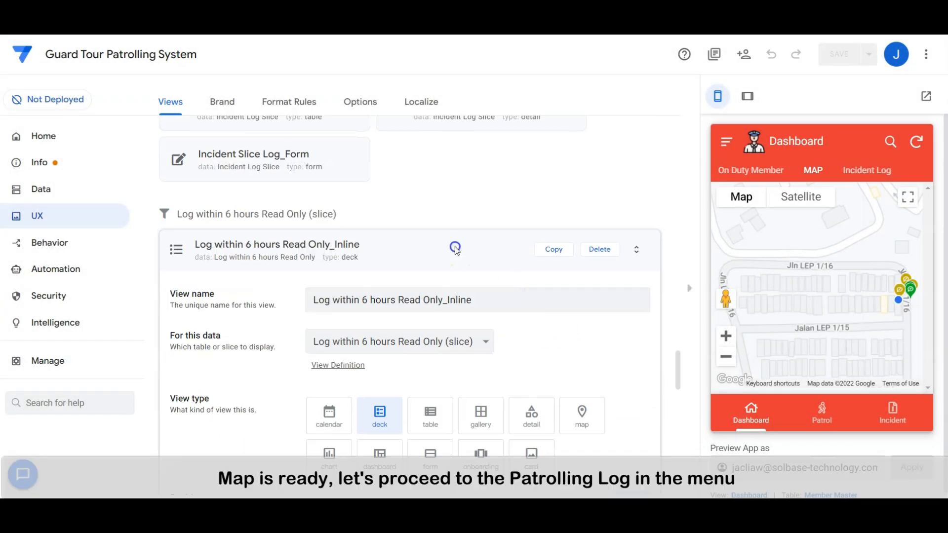
left_click(457, 250)
Step: Show the Patrolling Log in the app preview and locate the Patrolling Master view among the menu views
left_click(730, 146)
left_click(810, 206)
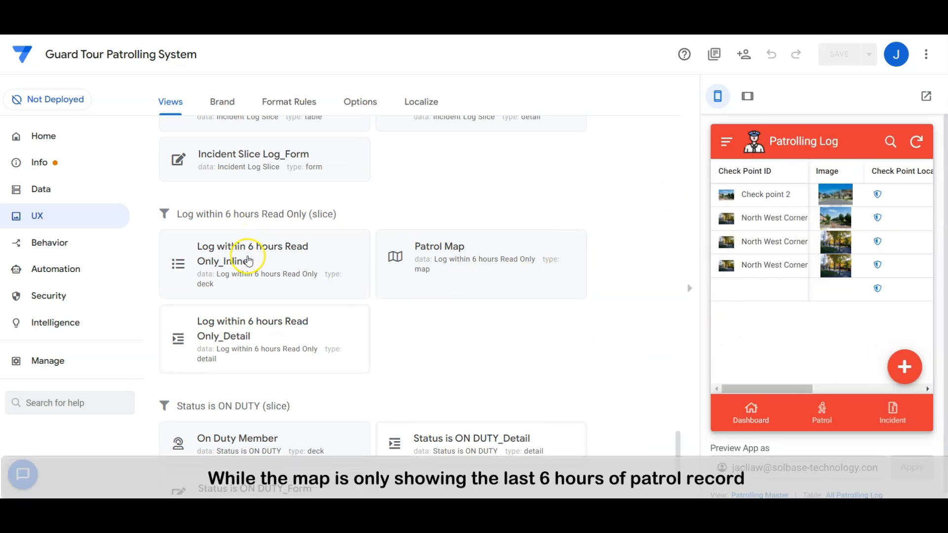
scroll(267, 262, "up", 3)
scroll(269, 272, "up", 6)
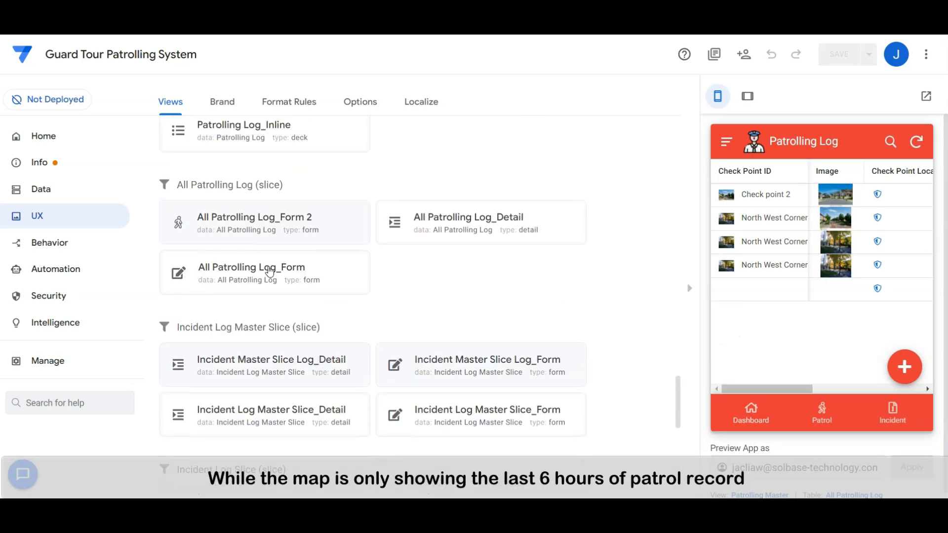
scroll(269, 272, "up", 5)
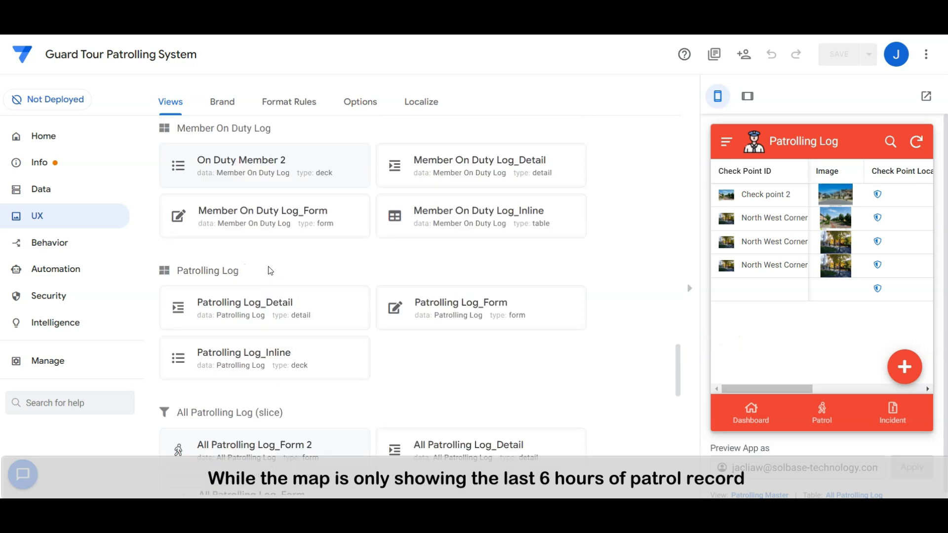
scroll(269, 271, "up", 10)
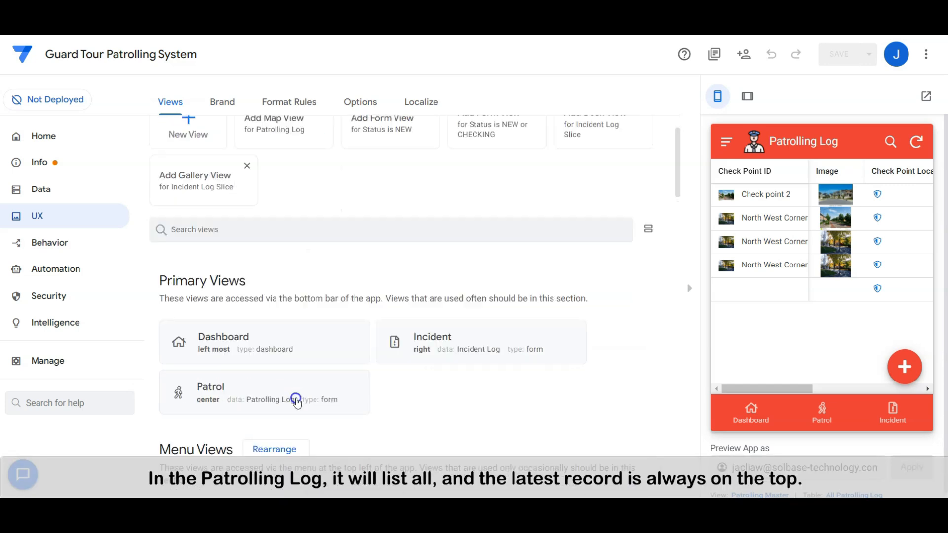
scroll(296, 398, "down", 9)
scroll(284, 387, "up", 2)
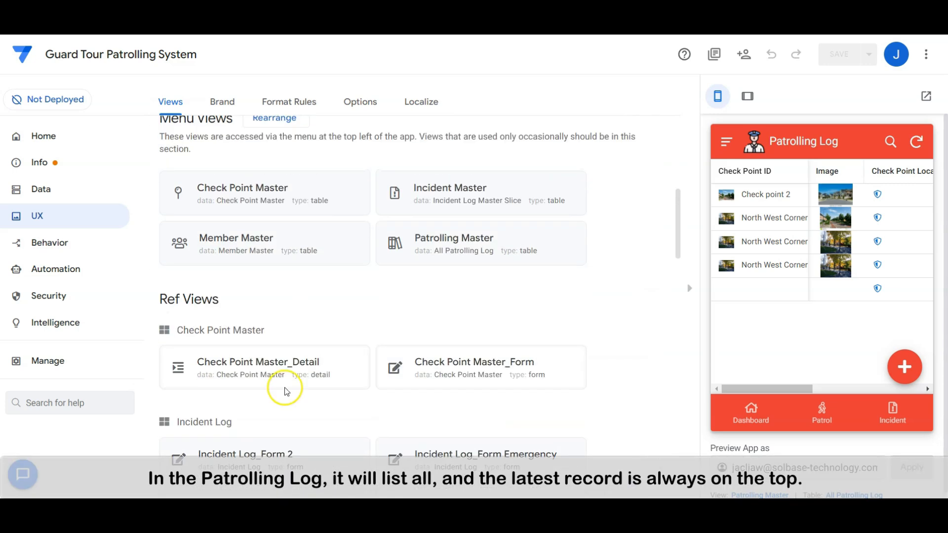
Step: Review the Patrolling Master view's data source, type, position, sort order, grouping and column order
left_click(437, 257)
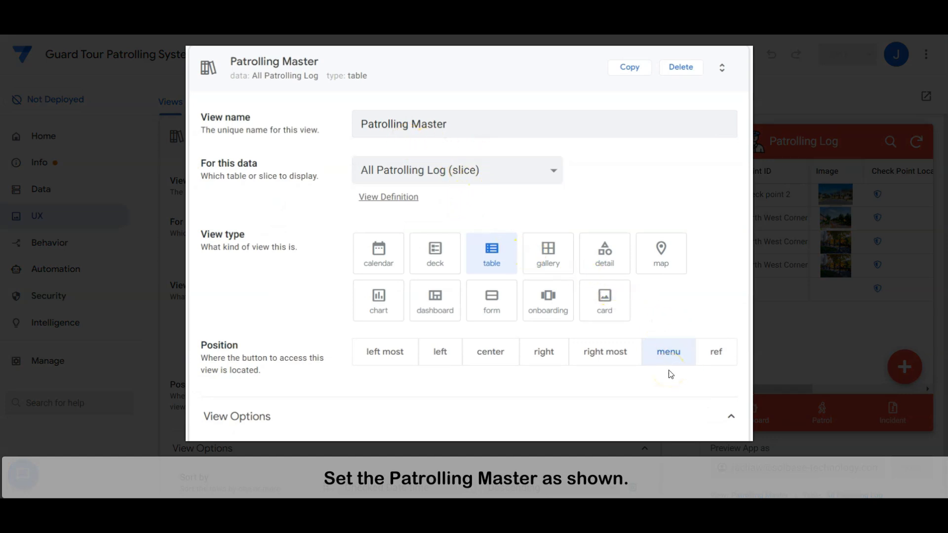
scroll(670, 371, "down", 8)
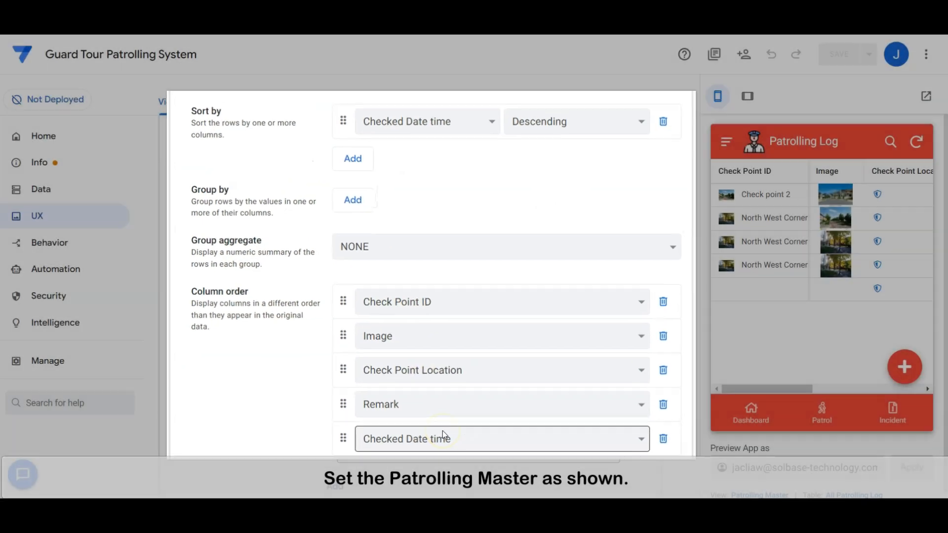
scroll(421, 420, "down", 6)
scroll(318, 351, "up", 15)
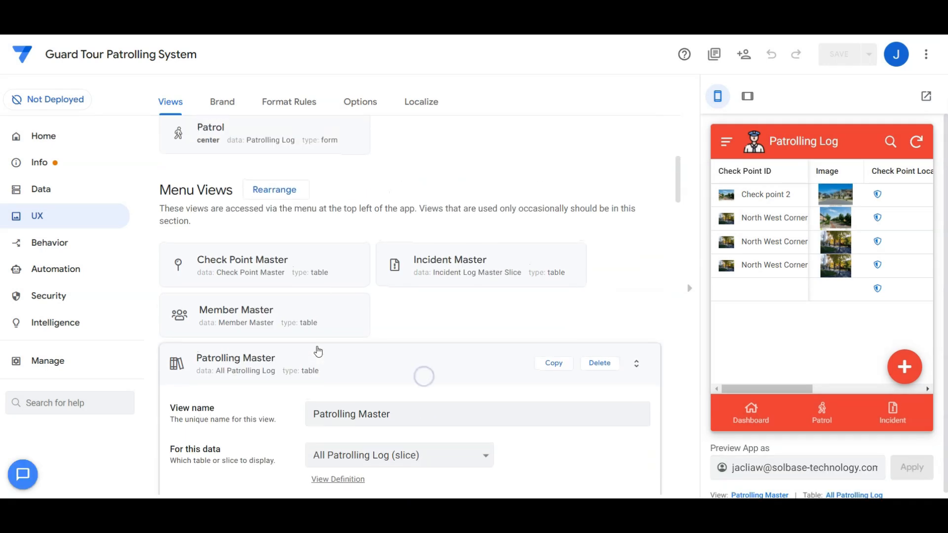
Step: Review the All Patrolling Log_Form 2 view's data source, type, position, page and form styles, column order and finish view
scroll(319, 371, "down", 15)
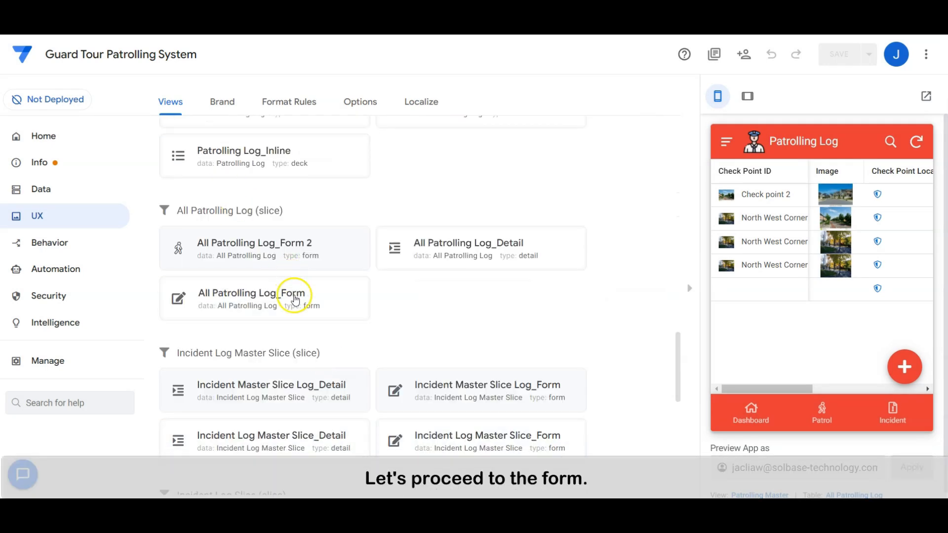
left_click(296, 247)
scroll(301, 293, "down", 3)
scroll(303, 298, "up", 4)
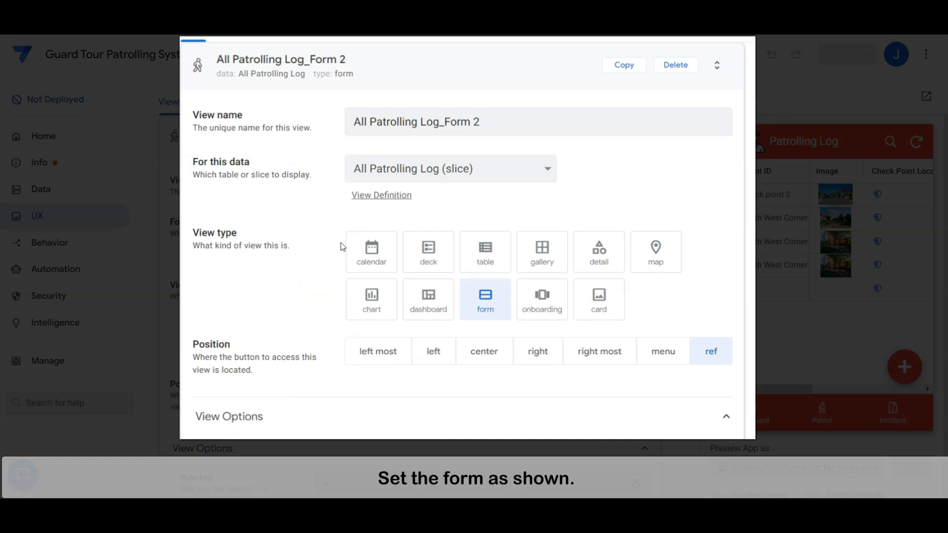
scroll(341, 242, "down", 6)
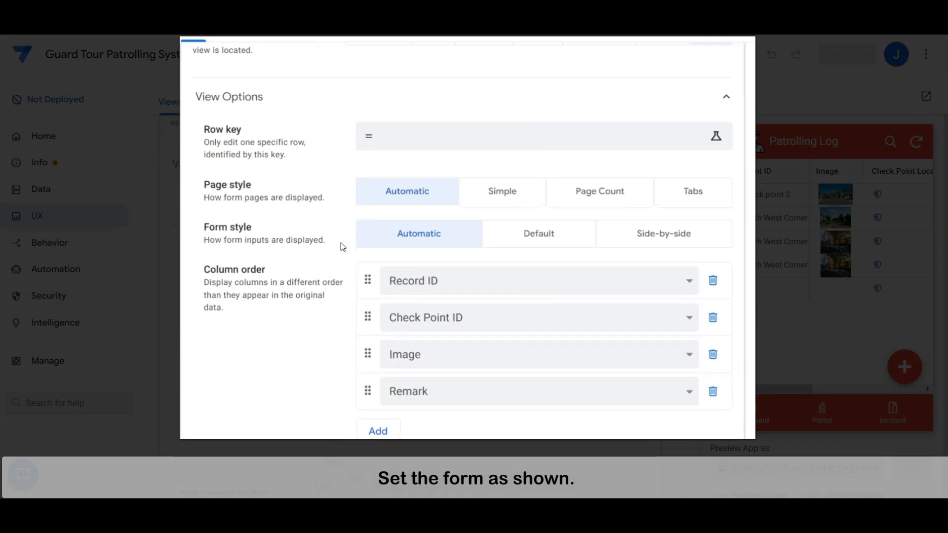
scroll(341, 242, "down", 1)
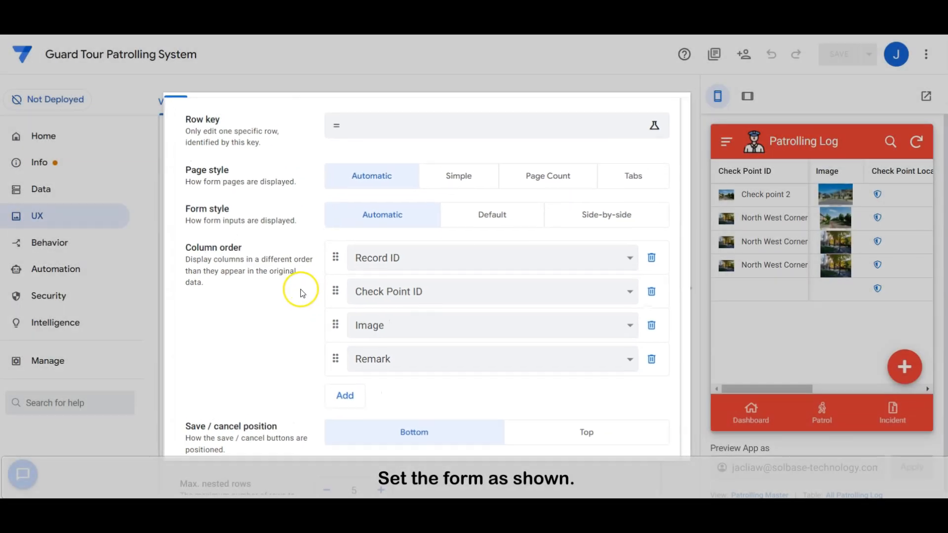
scroll(298, 282, "down", 10)
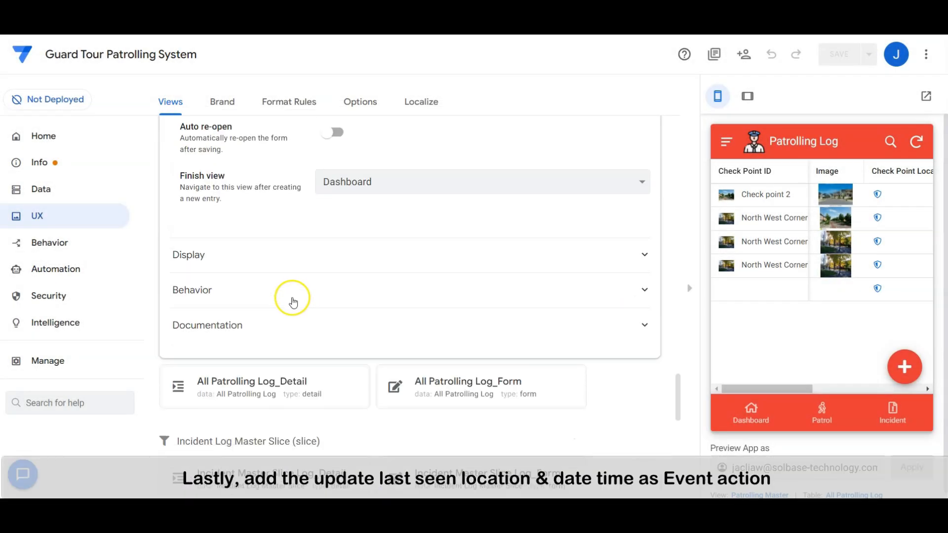
Step: Set the Form Saved event action of All Patrolling Log_Form 2 to Update Member Last Seen Date Time and Location 3
left_click(297, 299)
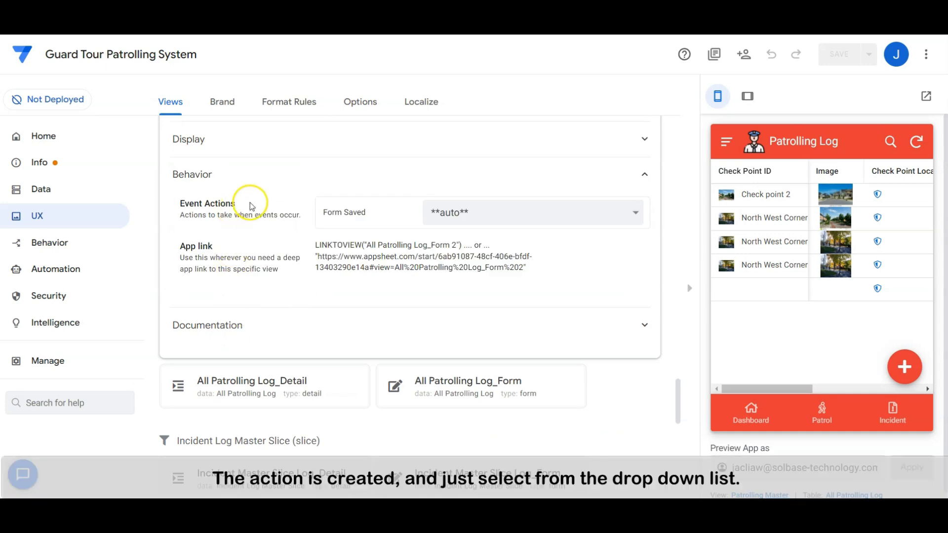
left_click(516, 215)
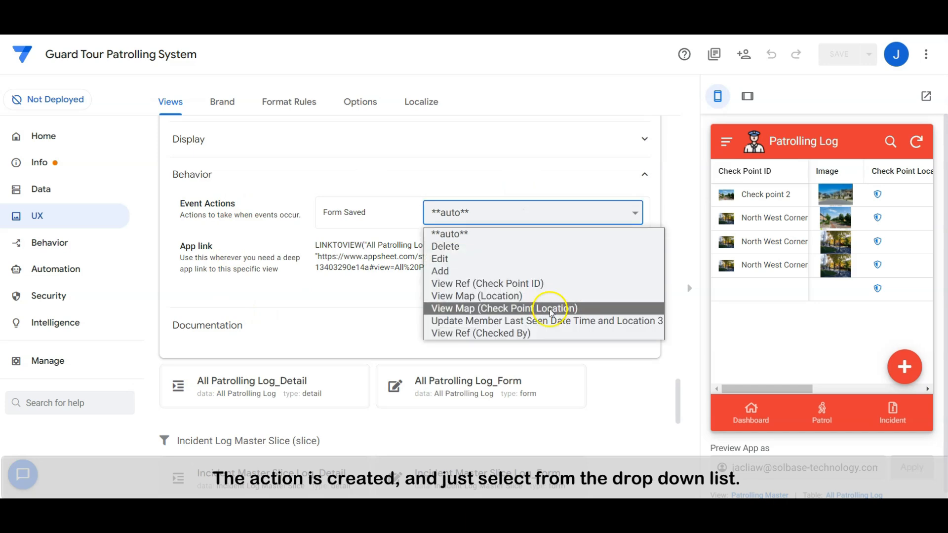
left_click(549, 323)
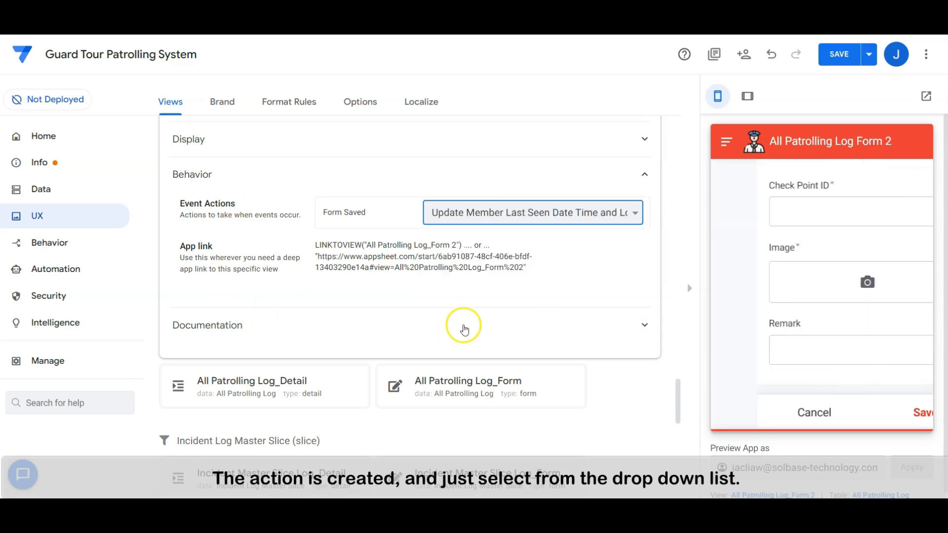
scroll(523, 297, "up", 10)
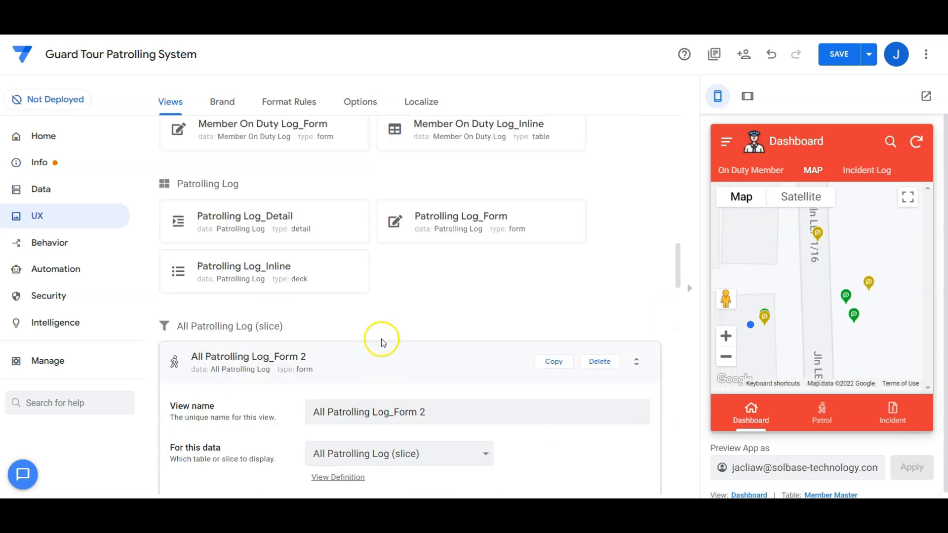
left_click(383, 346)
Step: Review the All Patrolling Log_Detail view's card layout, main image, header, quick edit and sort options
scroll(501, 215, "down", 3)
left_click(502, 207)
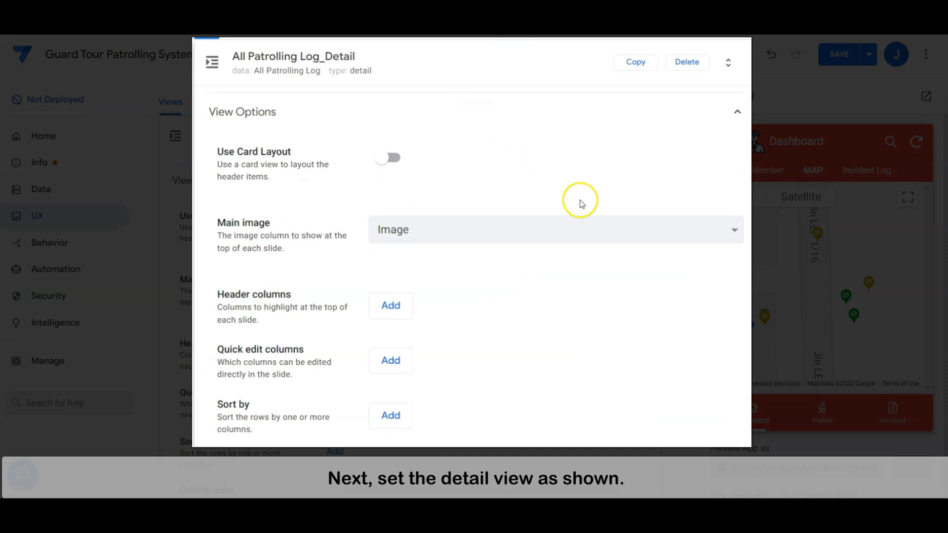
scroll(581, 203, "down", 6)
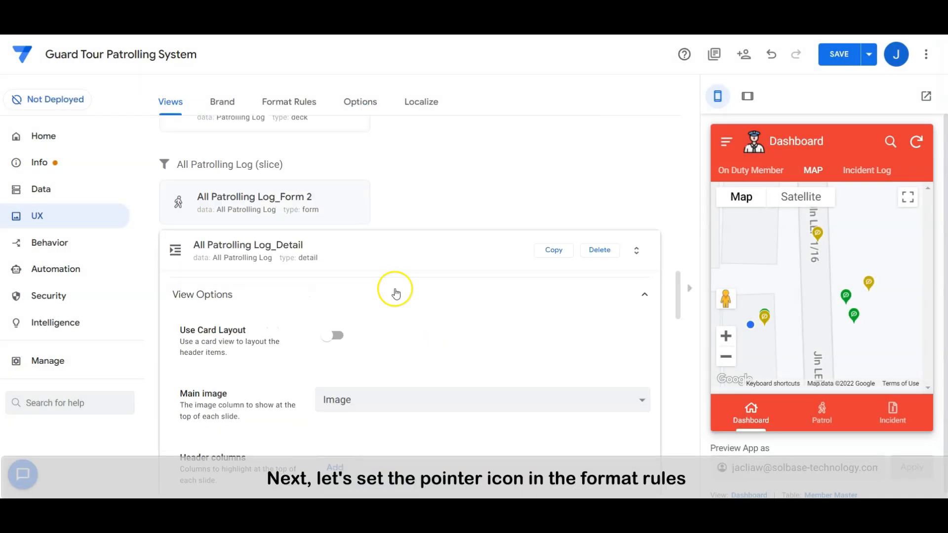
Step: Review the Patrolling Icon format rule's data source, condition, formatted columns, icon and highlight color
scroll(398, 286, "up", 20)
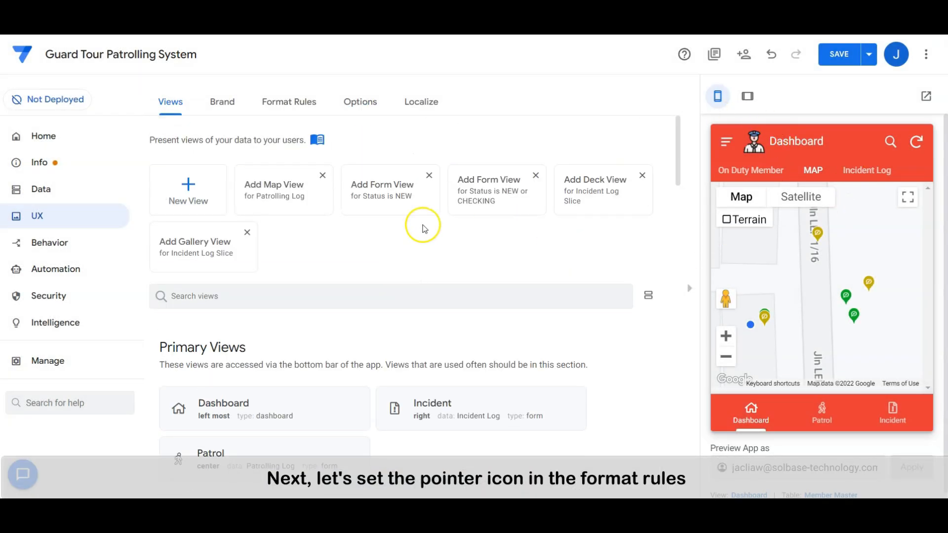
left_click(289, 96)
scroll(452, 217, "down", 2)
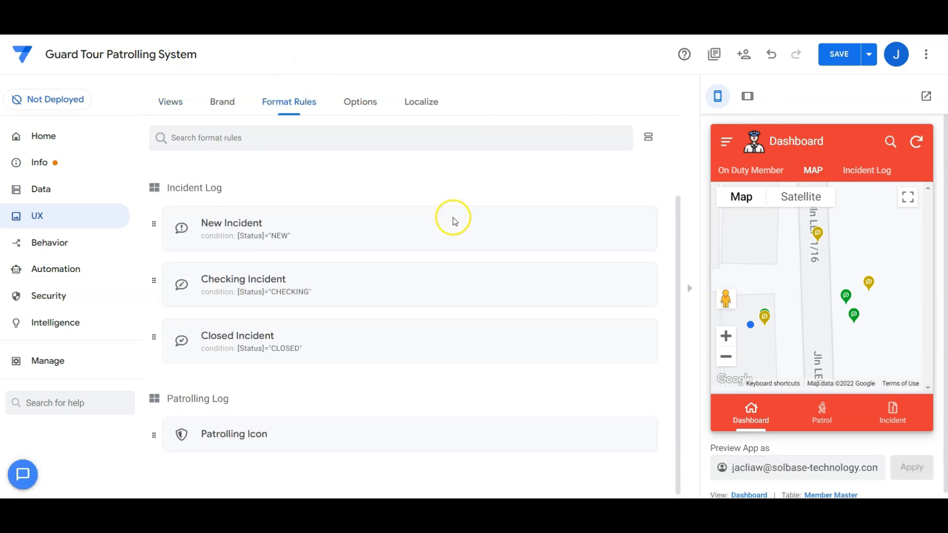
left_click(339, 436)
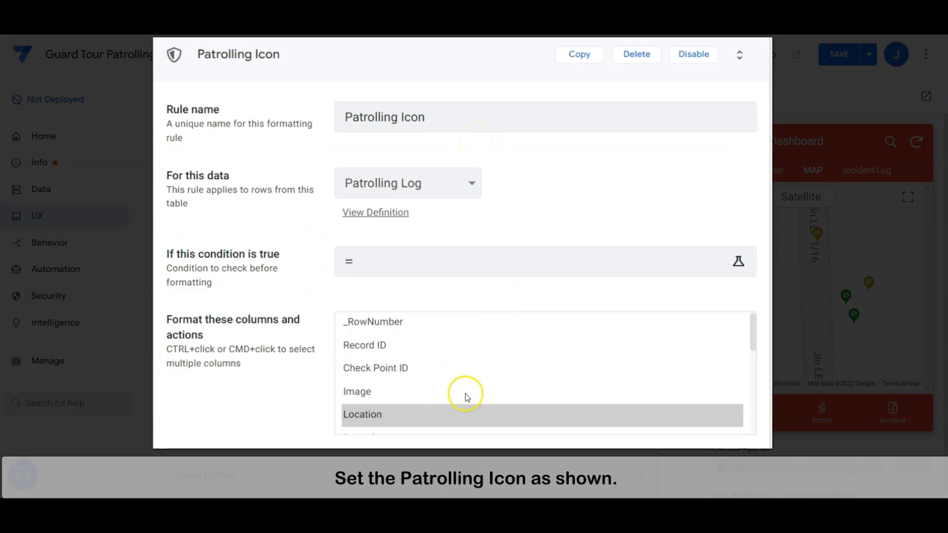
scroll(455, 401, "down", 3)
left_click(379, 413, "ctrl")
scroll(507, 427, "down", 3)
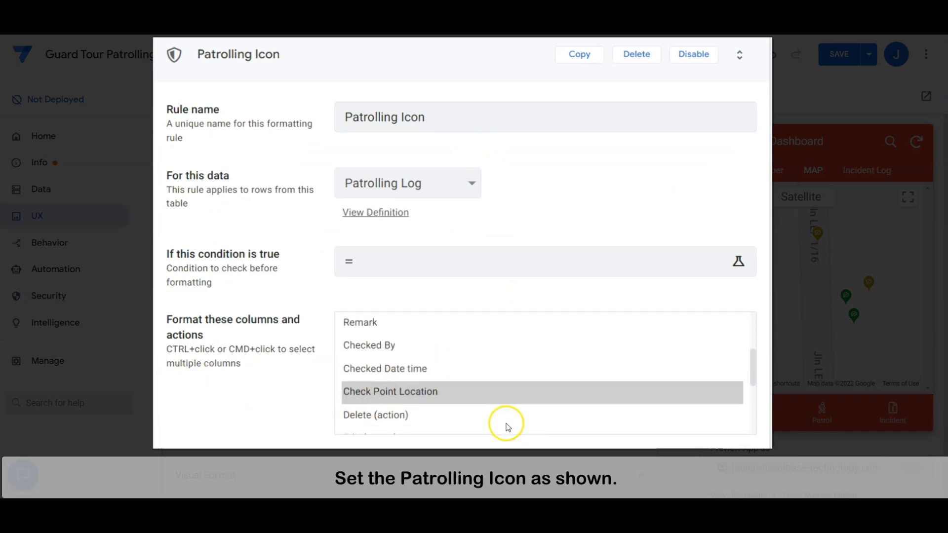
scroll(195, 389, "down", 6)
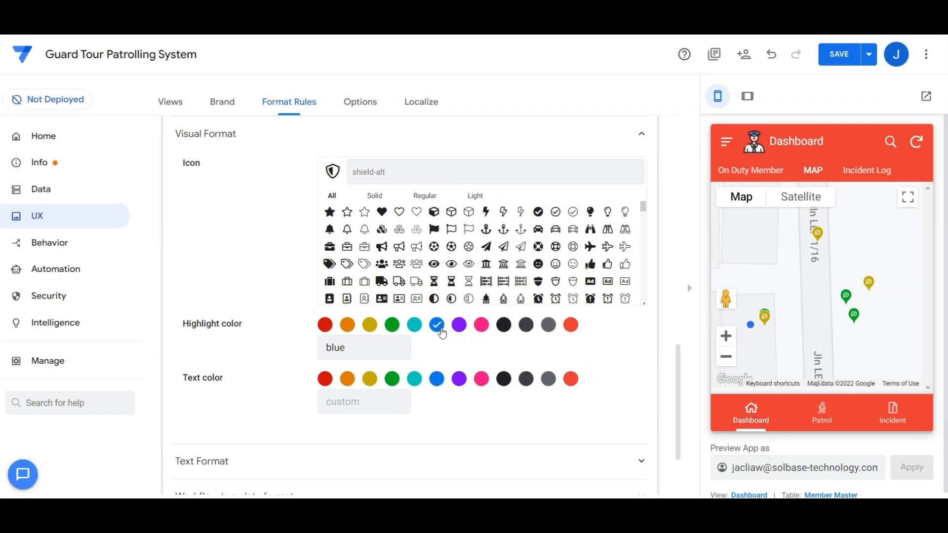
scroll(441, 330, "down", 2)
scroll(440, 330, "up", 10)
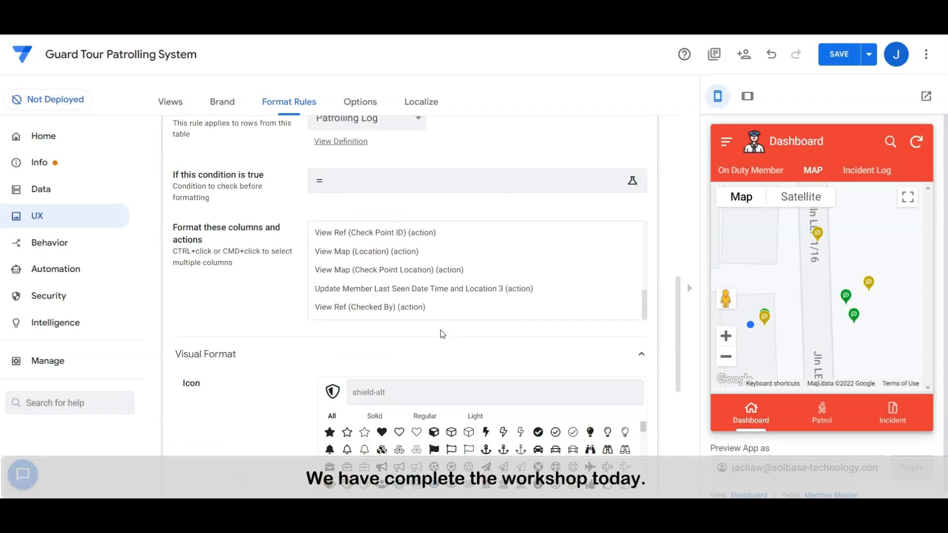
scroll(353, 443, "up", 4)
scroll(356, 398, "down", 3)
left_click(372, 363)
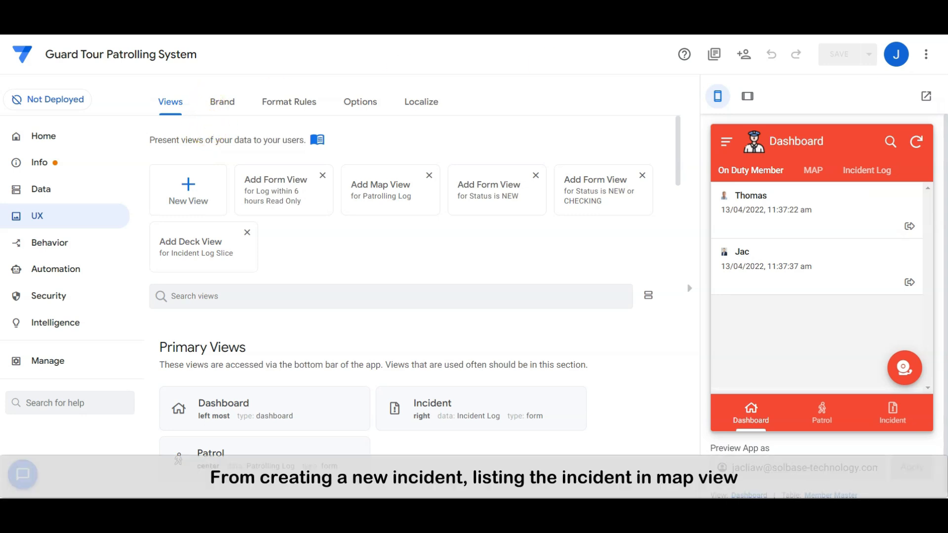
Step: Preview the new incident form in the app, cancel it, and show the dashboard's map
left_click(868, 413)
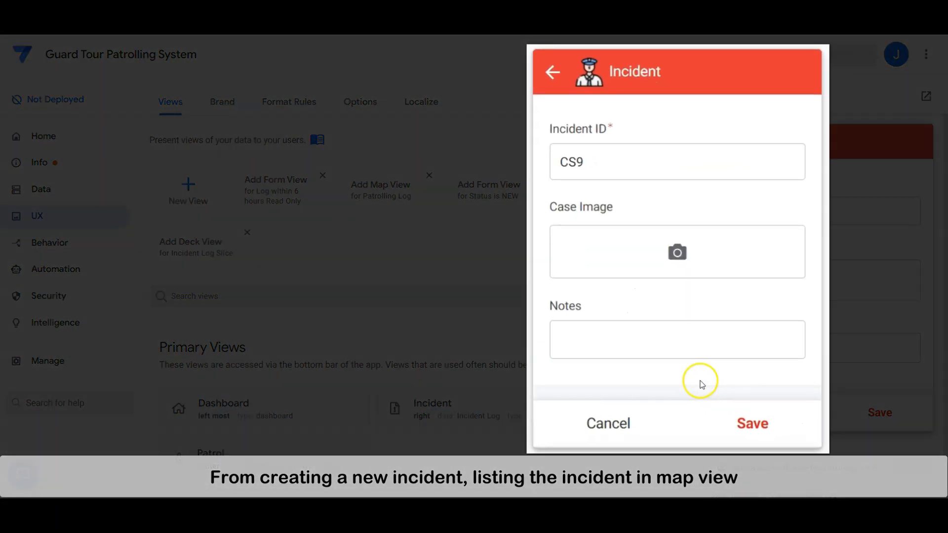
left_click(626, 421)
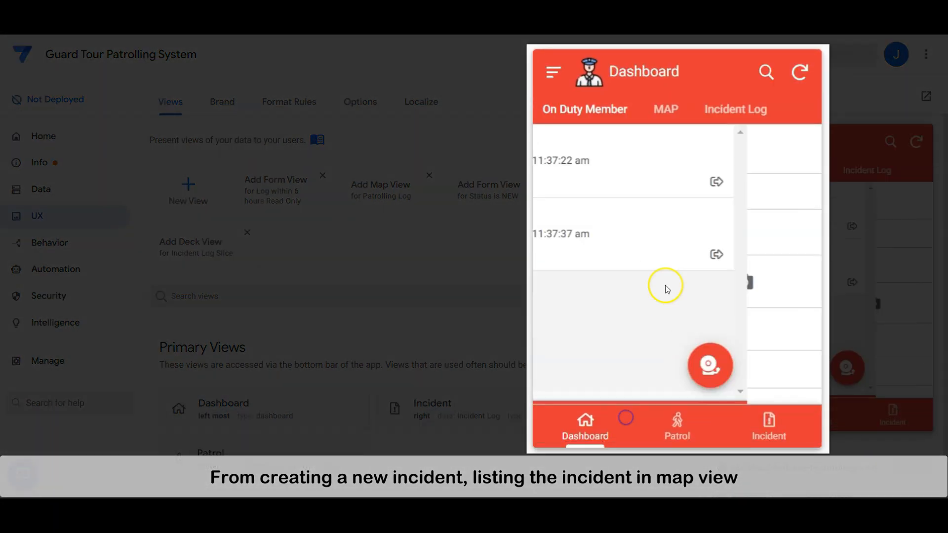
left_click(662, 109)
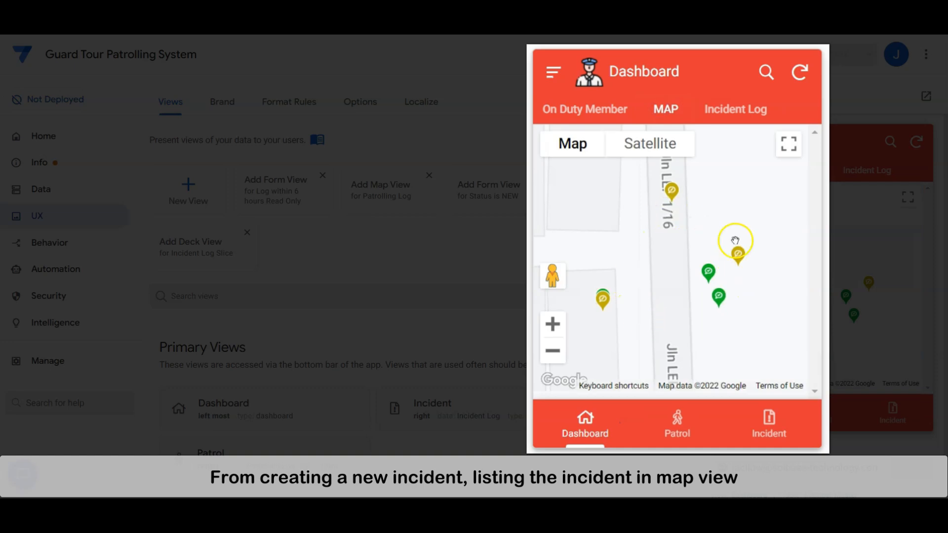
Step: View the Incident Log on the dashboard and the full Incident Log from the app's navigation menu
left_click(737, 111)
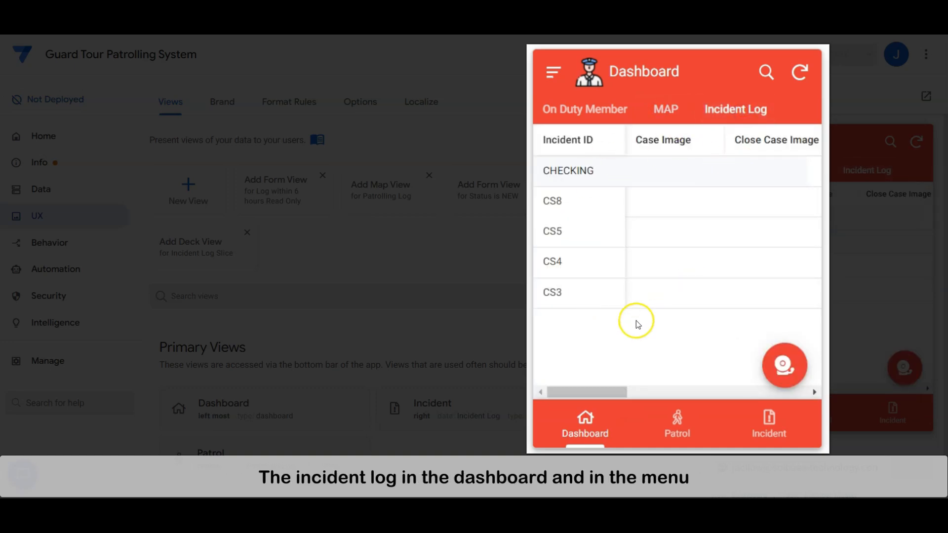
left_click(555, 69)
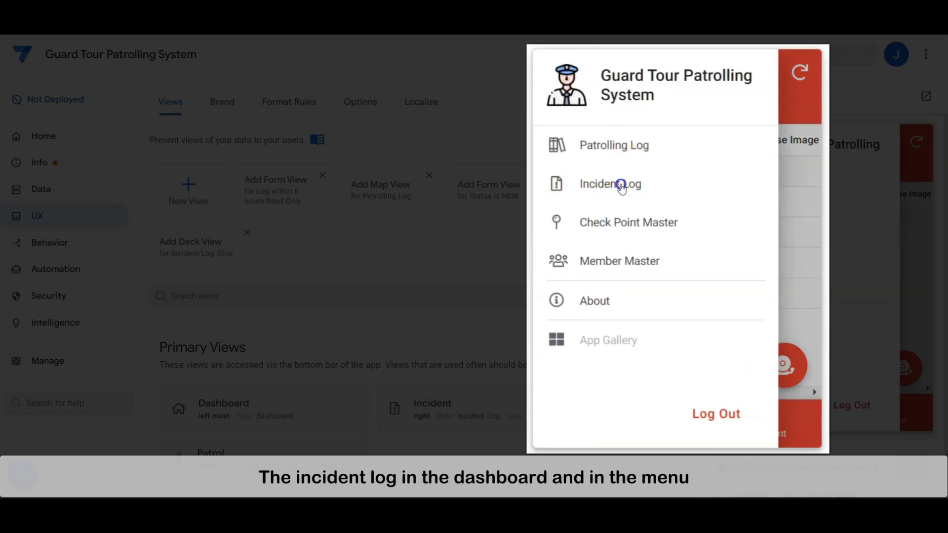
left_click(621, 184)
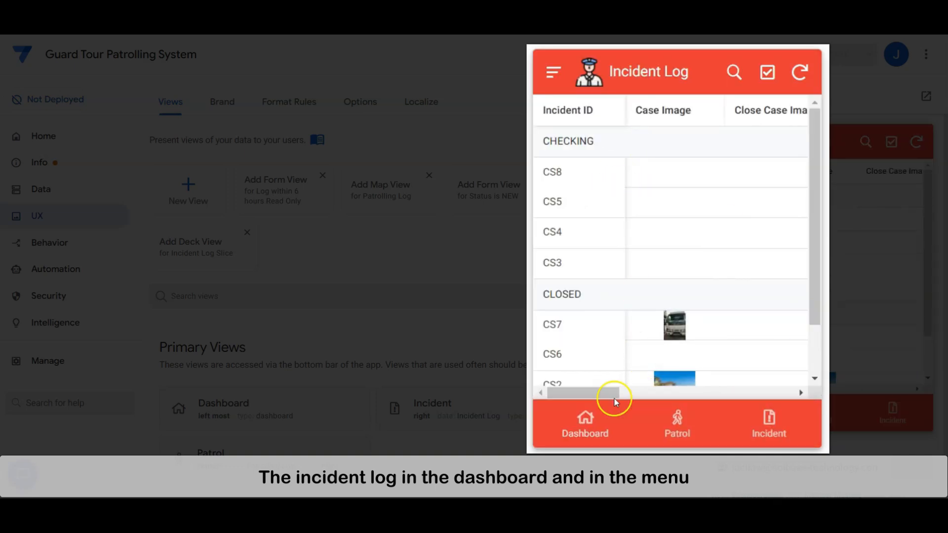
Step: Return to the dashboard's On Duty Member list and check the emergency alarm action
left_click(584, 425)
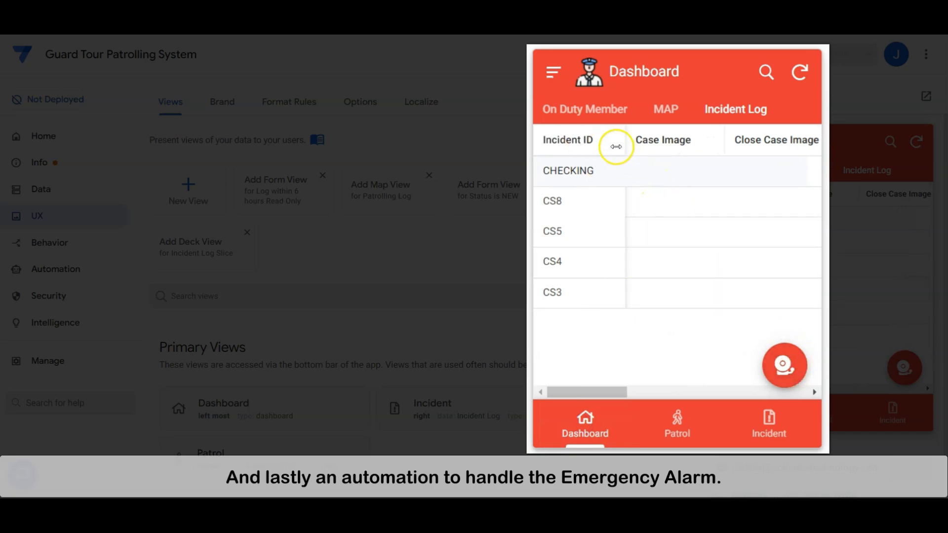
left_click(600, 110)
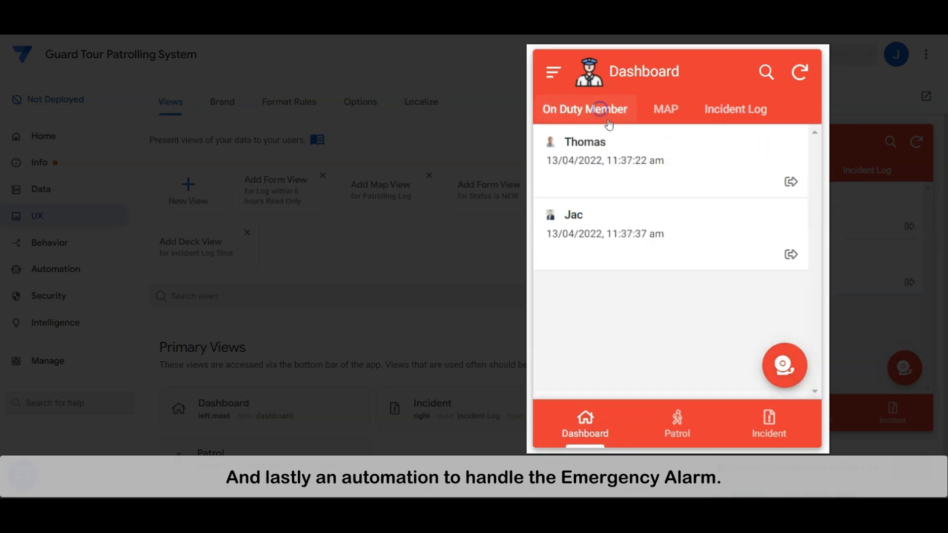
left_click(784, 366)
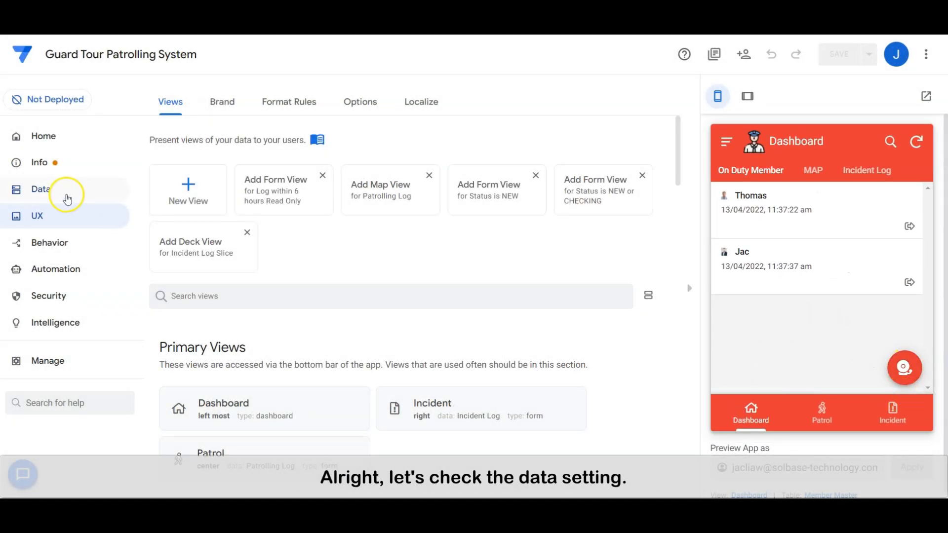
Step: Show the column definitions of the Incident Log table
left_click(66, 193)
left_click(230, 102)
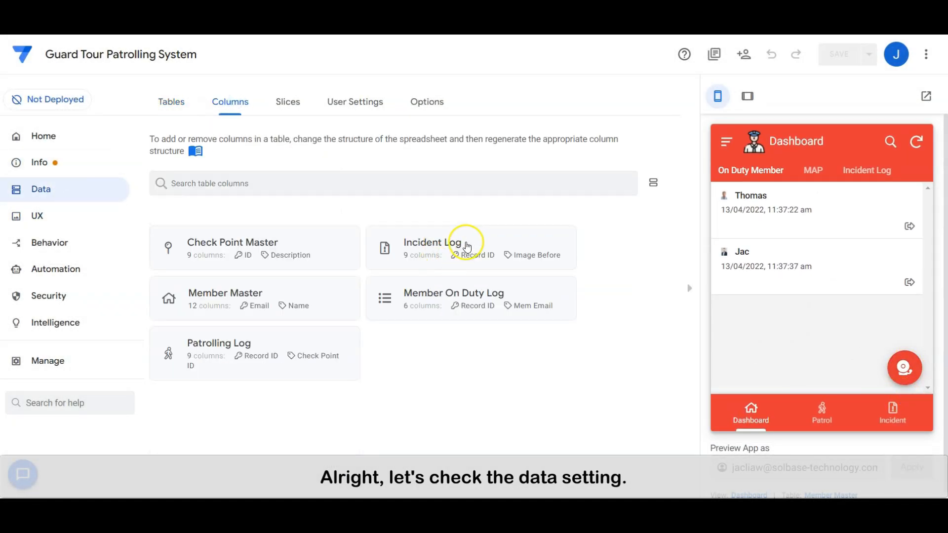
left_click(499, 250)
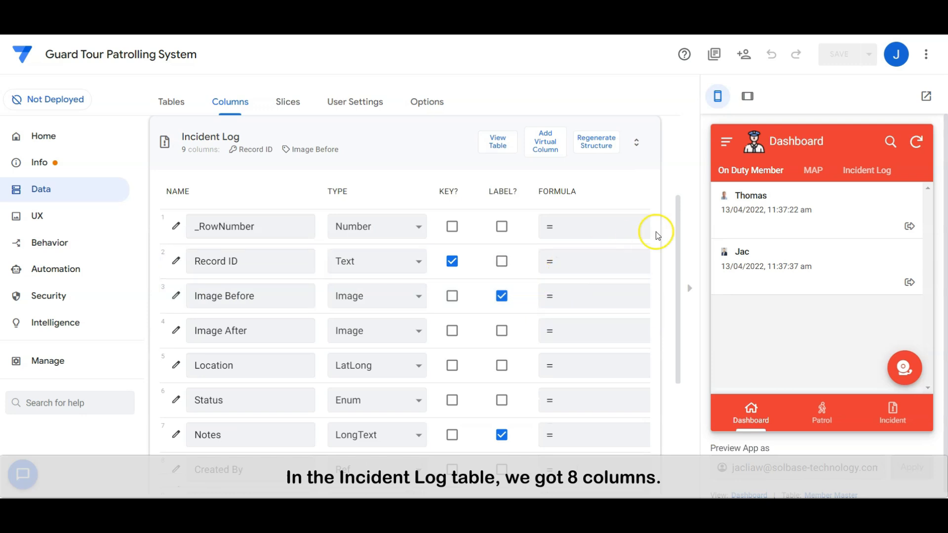
left_click_drag(679, 251, 675, 271)
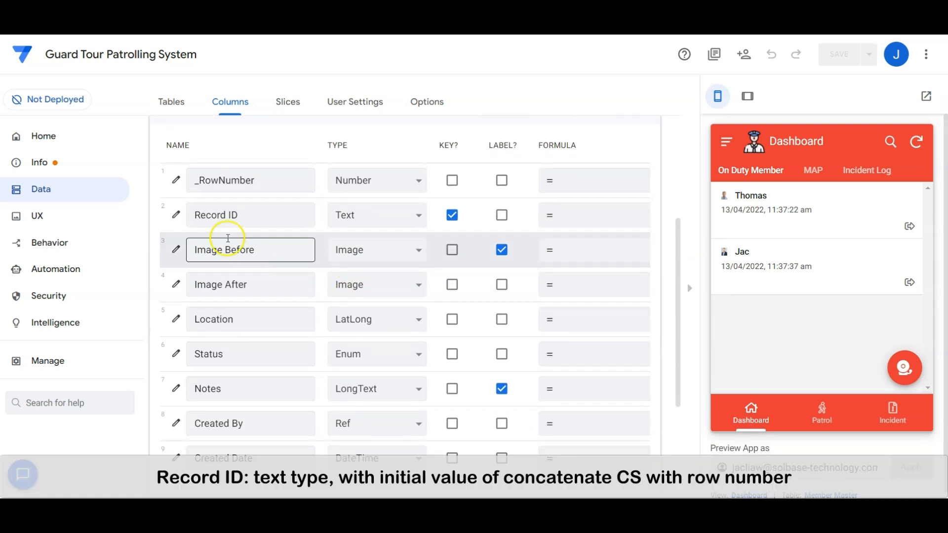
Step: Review the Incident Log's Record ID column, including its type and initial value formula, and close its settings
left_click(175, 215)
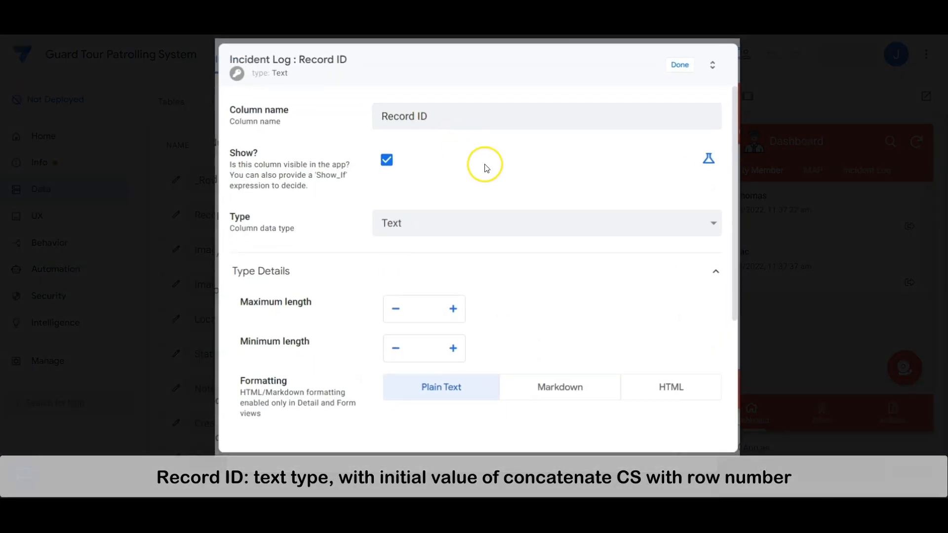
scroll(576, 324, "down", 4)
scroll(381, 314, "down", 2)
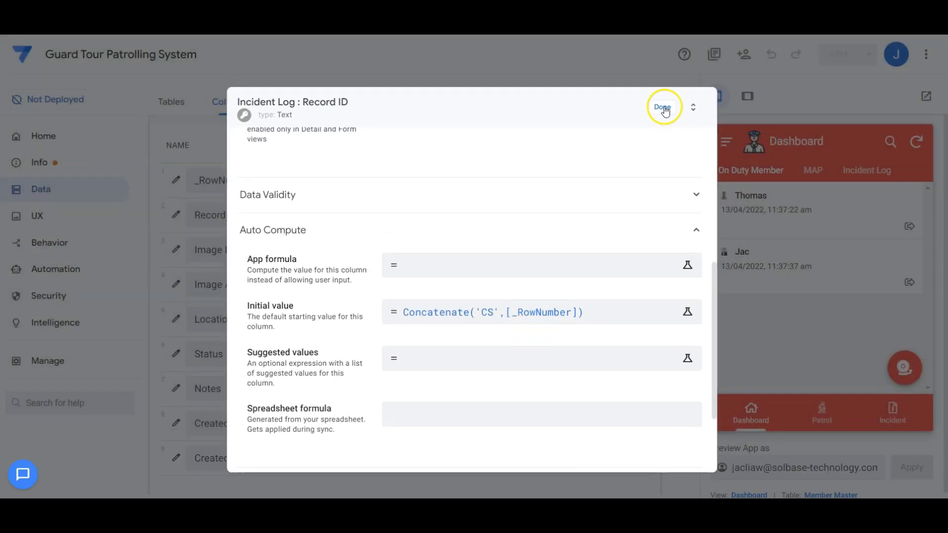
left_click(664, 108)
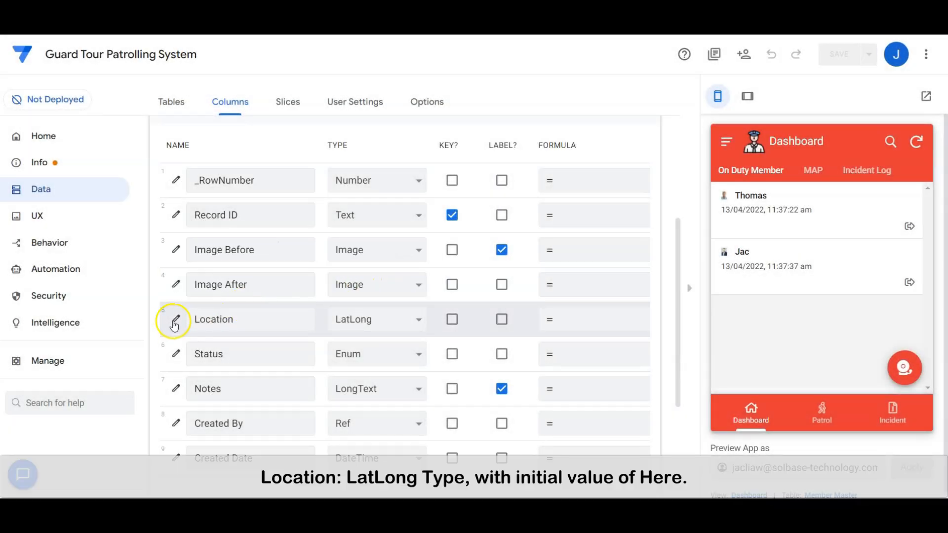
Step: Review the Incident Log's Location column, including its type and auto-computed initial value, and close its settings
left_click(175, 321)
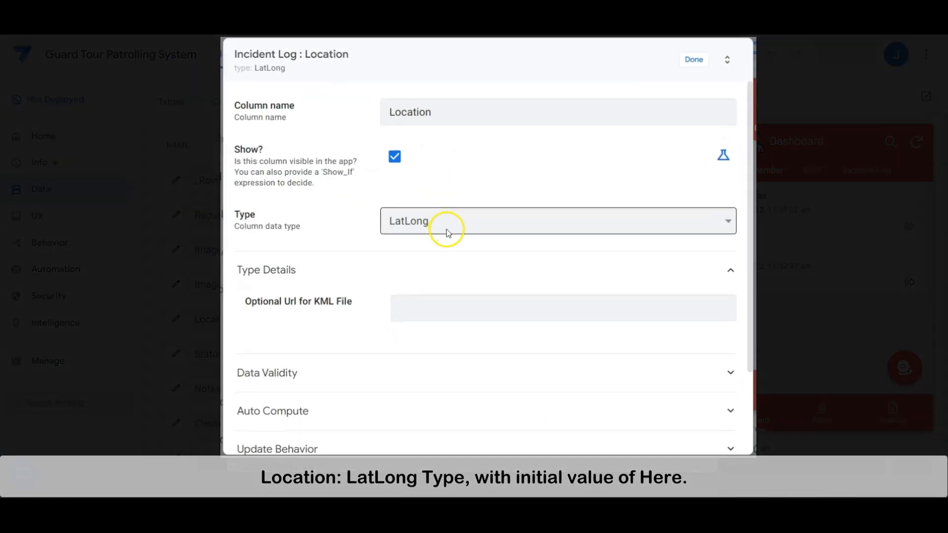
scroll(512, 277, "down", 2)
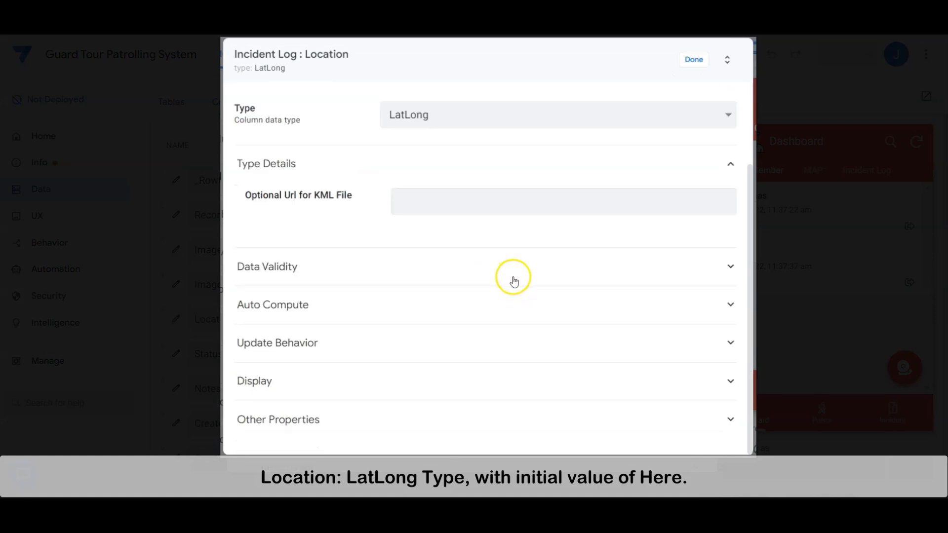
left_click(466, 302)
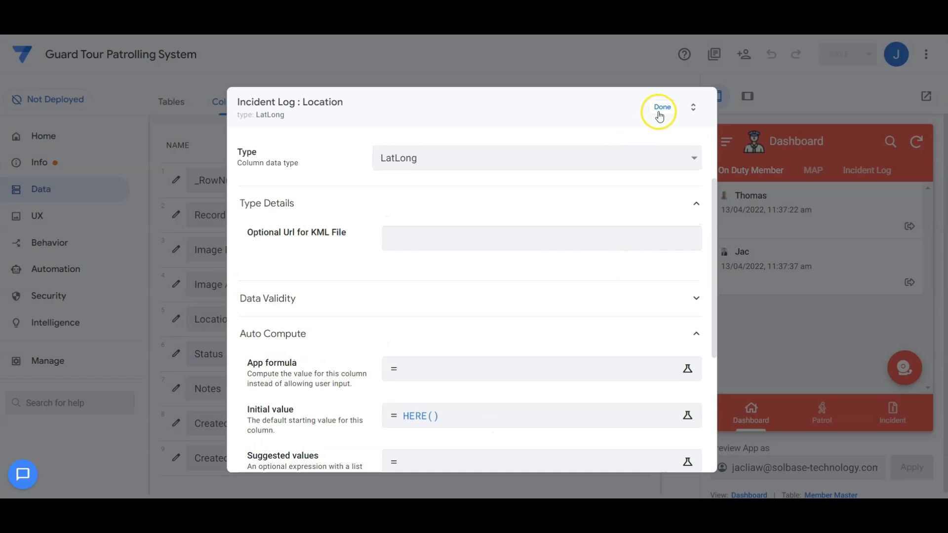
left_click(660, 108)
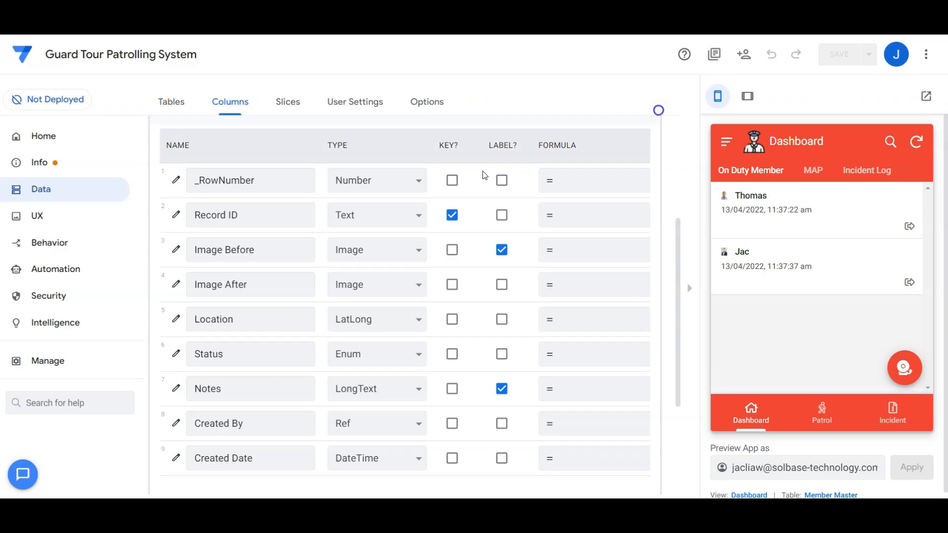
Step: Review the Incident Log's Status column, including its enum values, input mode and initial value, and close its settings
left_click(176, 354)
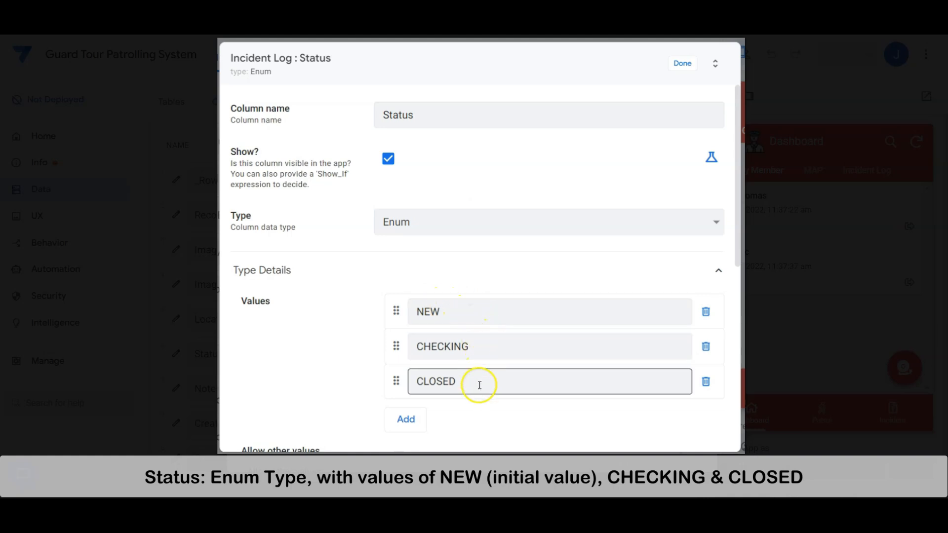
scroll(482, 387, "down", 5)
left_click(396, 400)
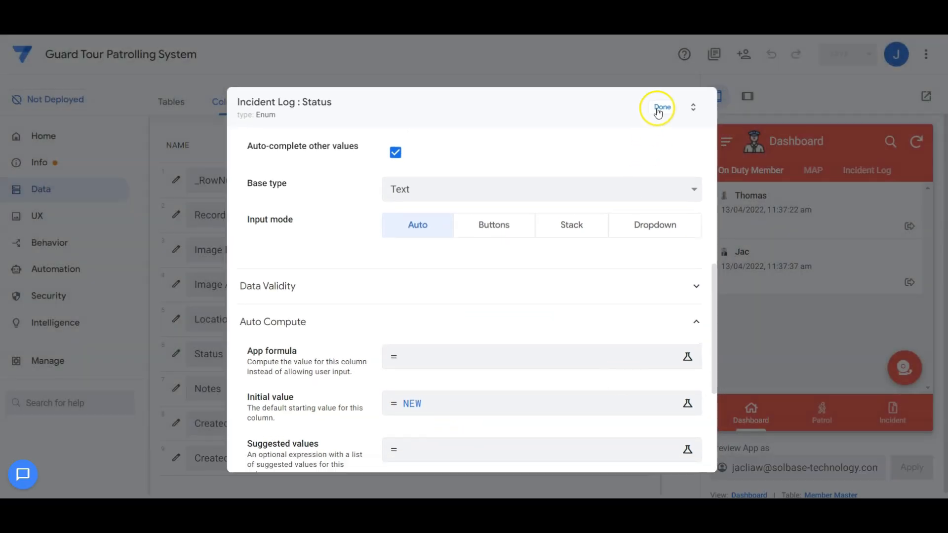
left_click(658, 112)
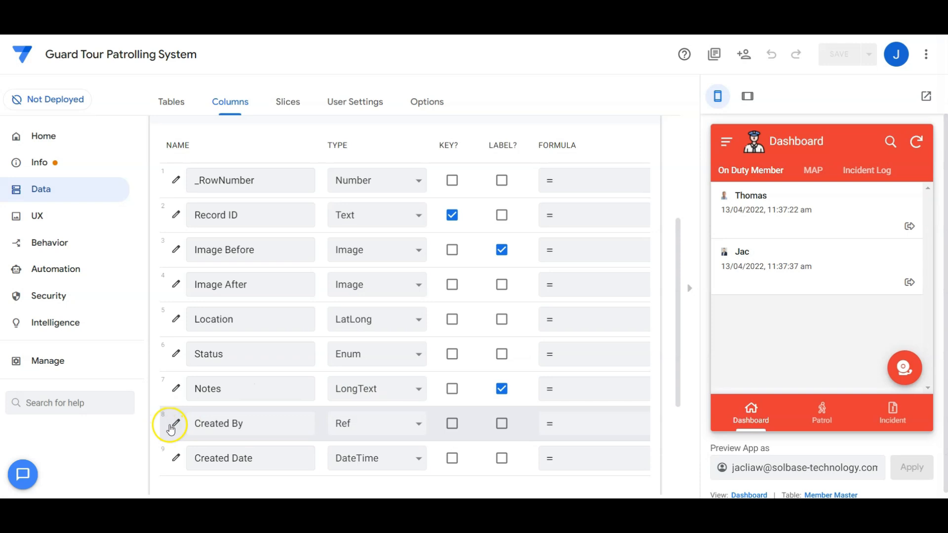
Step: Review the Incident Log's Created By column, including its source table and initial value, and close its settings
left_click(171, 427)
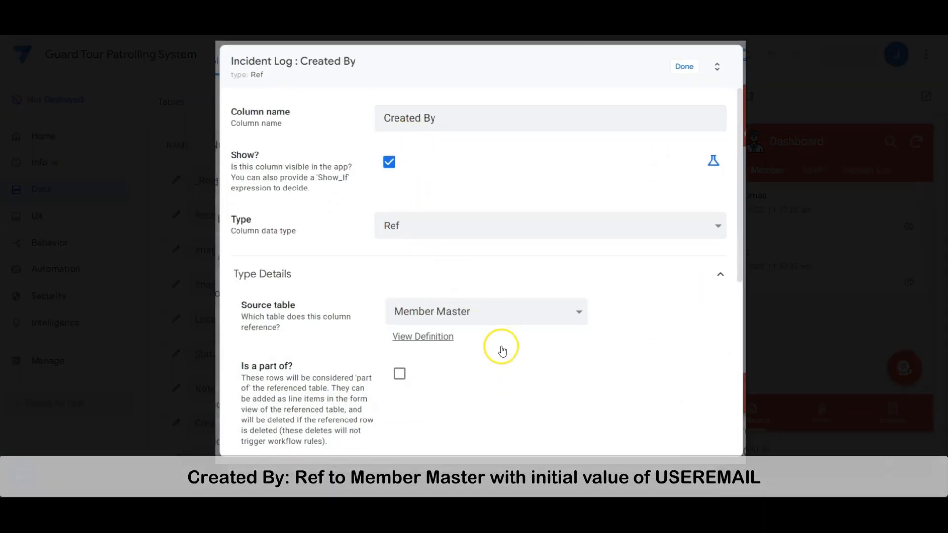
scroll(496, 346, "down", 6)
left_click(481, 323)
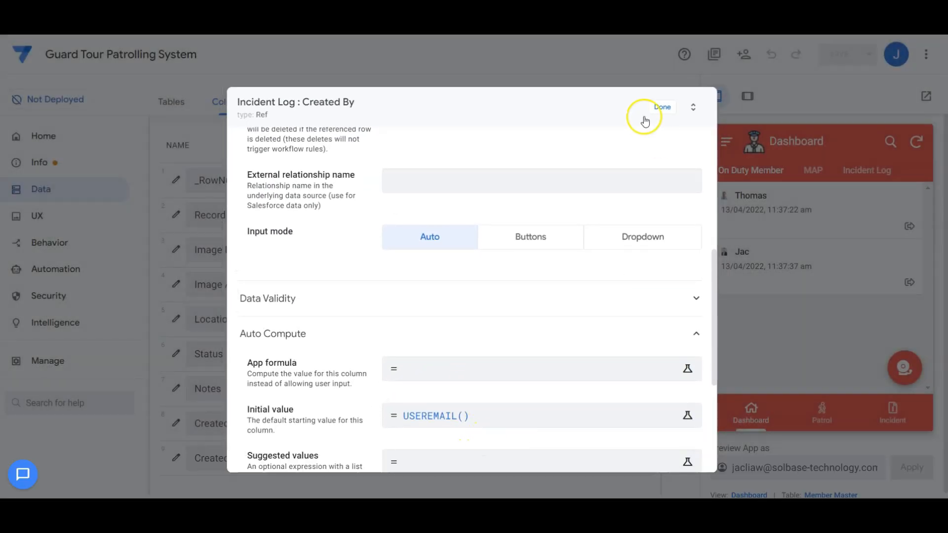
left_click(662, 102)
Step: Review the Incident Log's Created Date column type and initial value, and collapse the table's column definitions
left_click(170, 461)
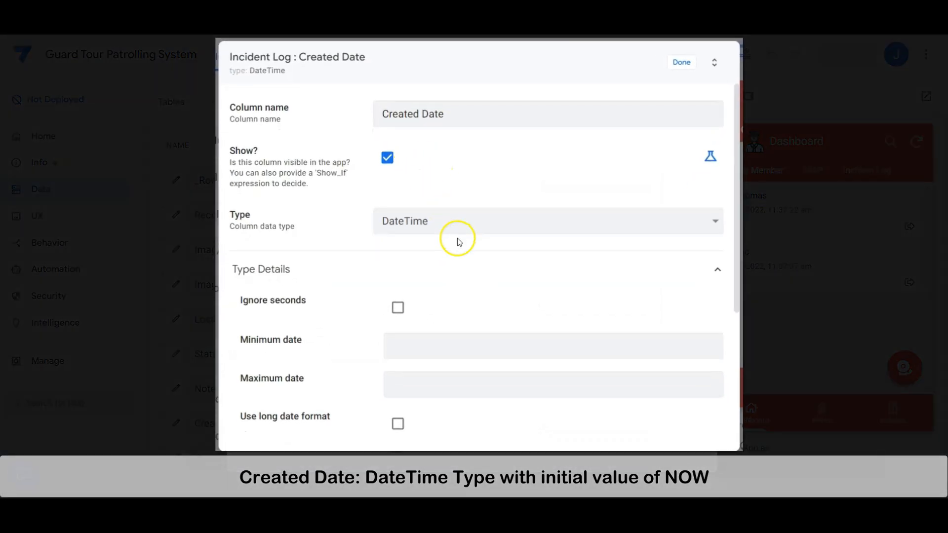
scroll(462, 244, "down", 5)
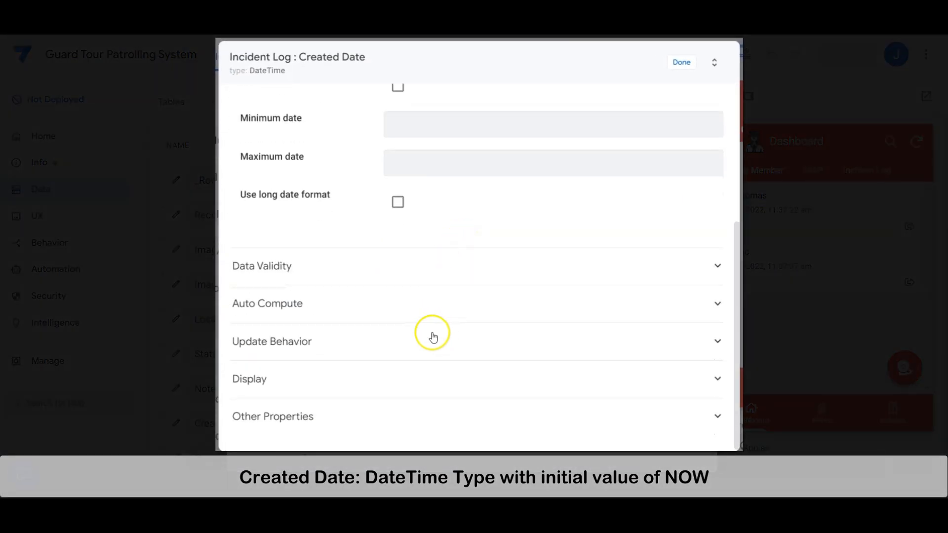
left_click(440, 303)
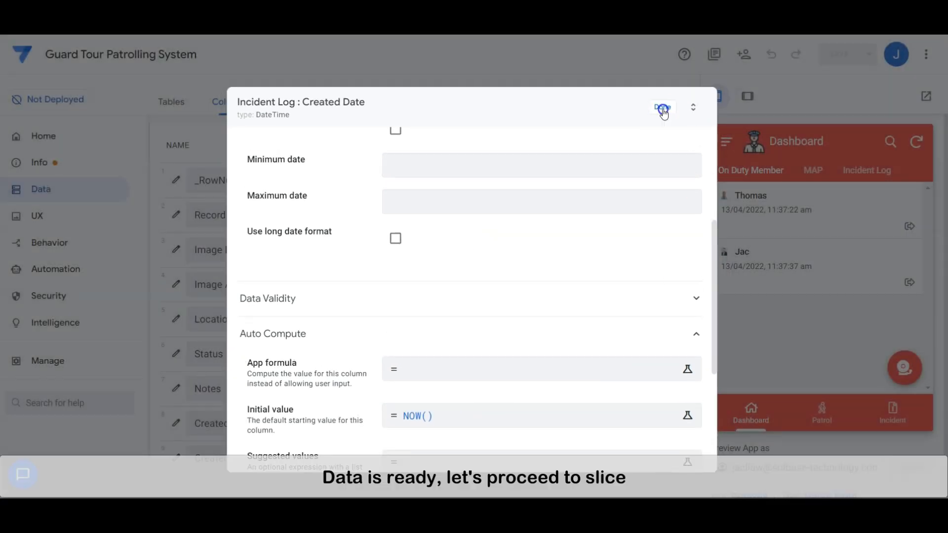
left_click(663, 109)
left_click(298, 205)
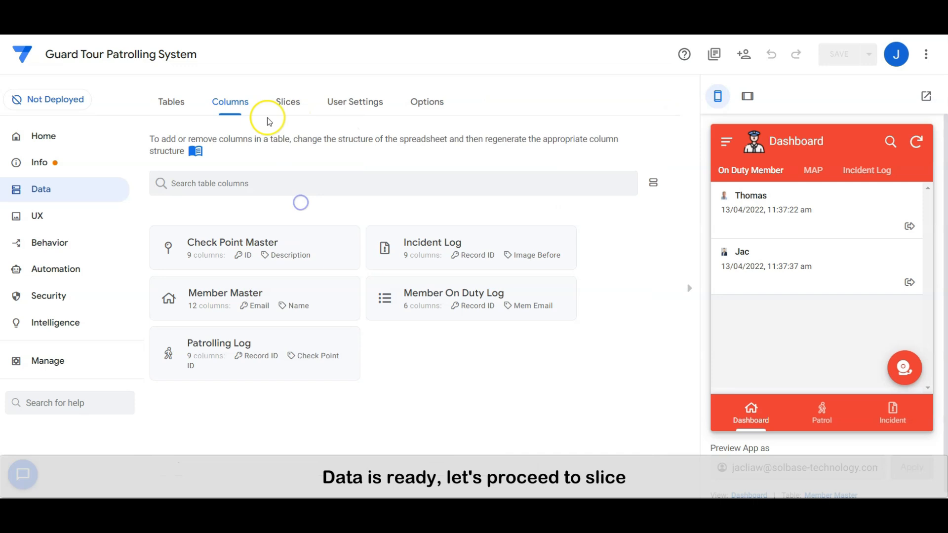
Step: Review the Incident Log Master Slice's source table, row filter, columns, actions and update mode among the app's slices
left_click(285, 105)
scroll(434, 215, "down", 5)
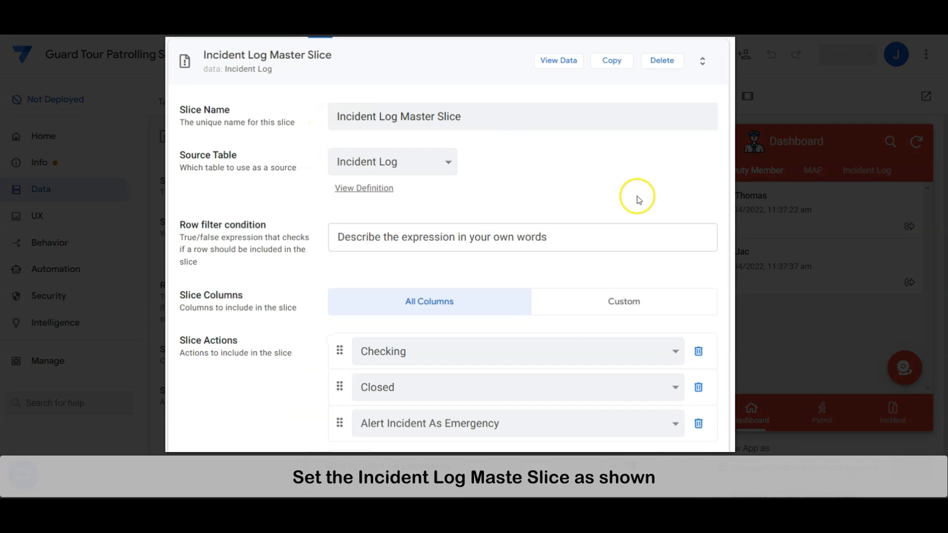
scroll(638, 196, "down", 1)
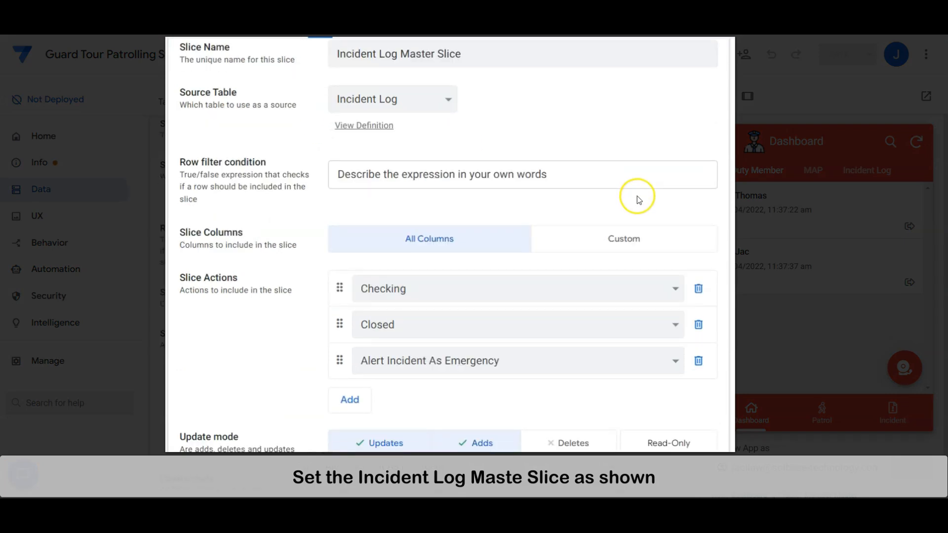
scroll(637, 197, "down", 1)
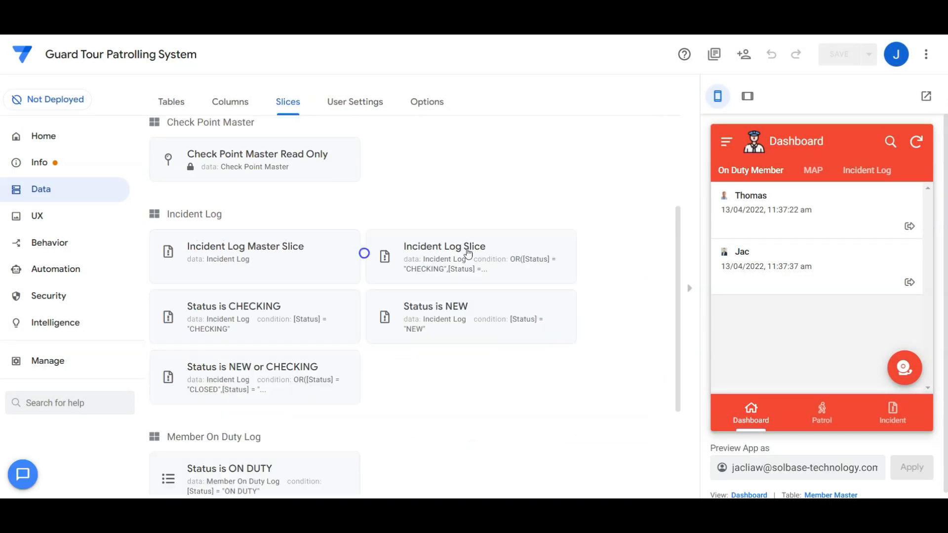
Step: Review the Incident Log Slice's row filter condition, slice actions and update mode, and close its settings
left_click(497, 247)
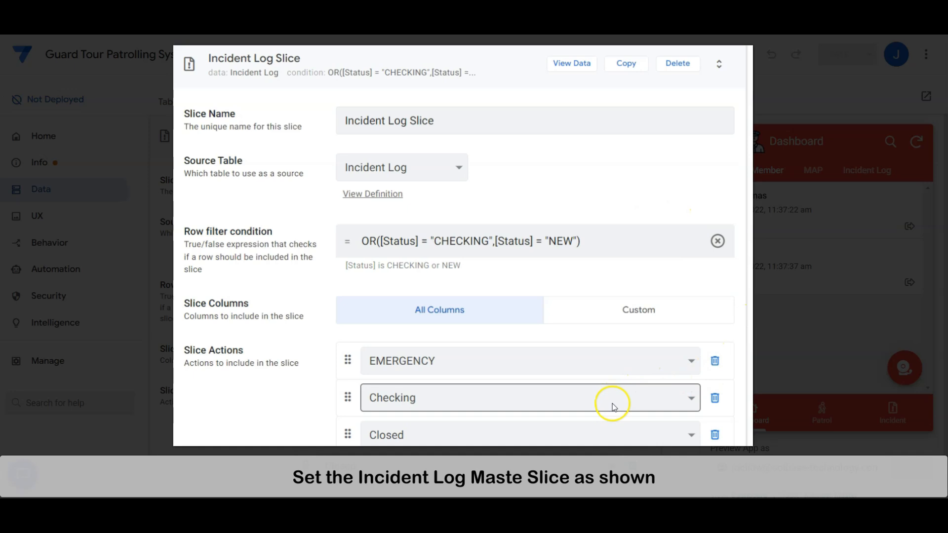
scroll(738, 403, "down", 3)
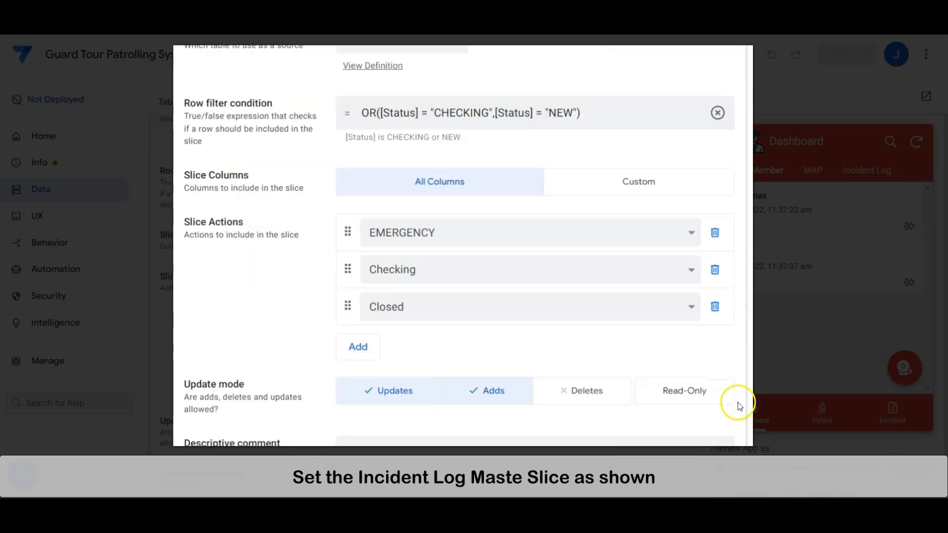
scroll(737, 402, "down", 1)
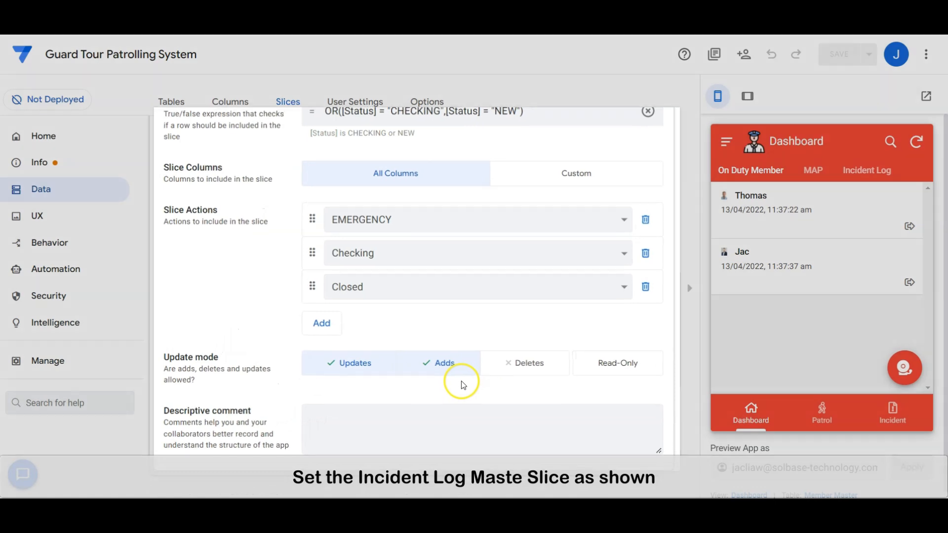
scroll(460, 380, "up", 5)
left_click(449, 247)
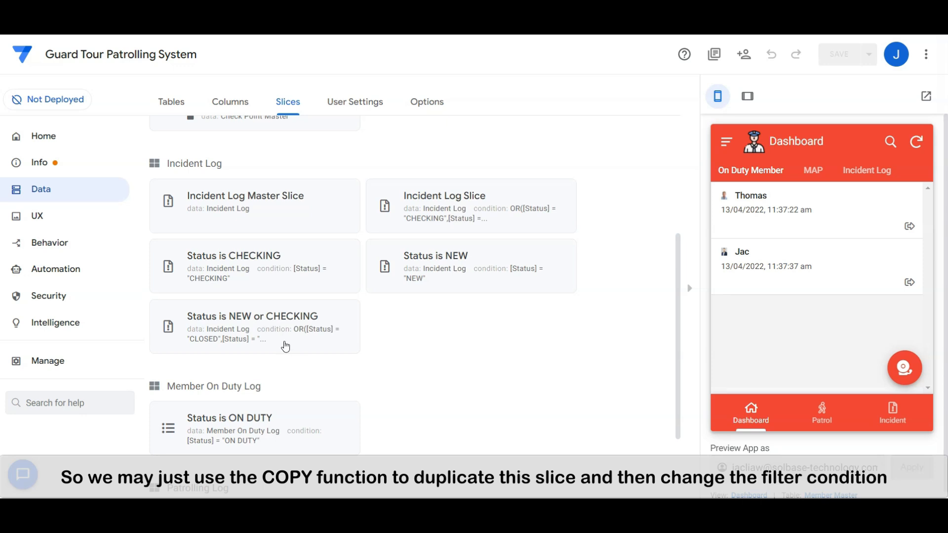
Step: Review the Status is CHECKING slice's row filter condition and slice actions, and close its settings
left_click(304, 259)
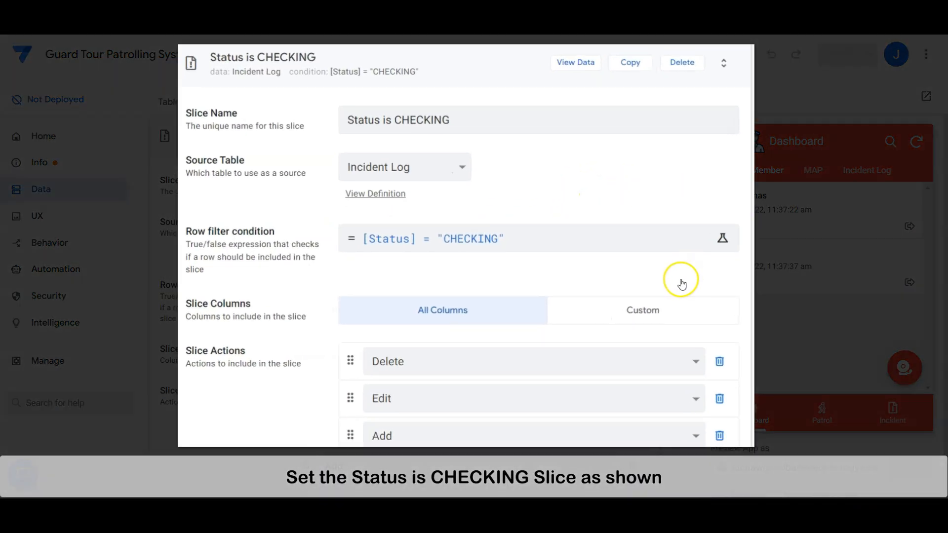
scroll(677, 288, "down", 2)
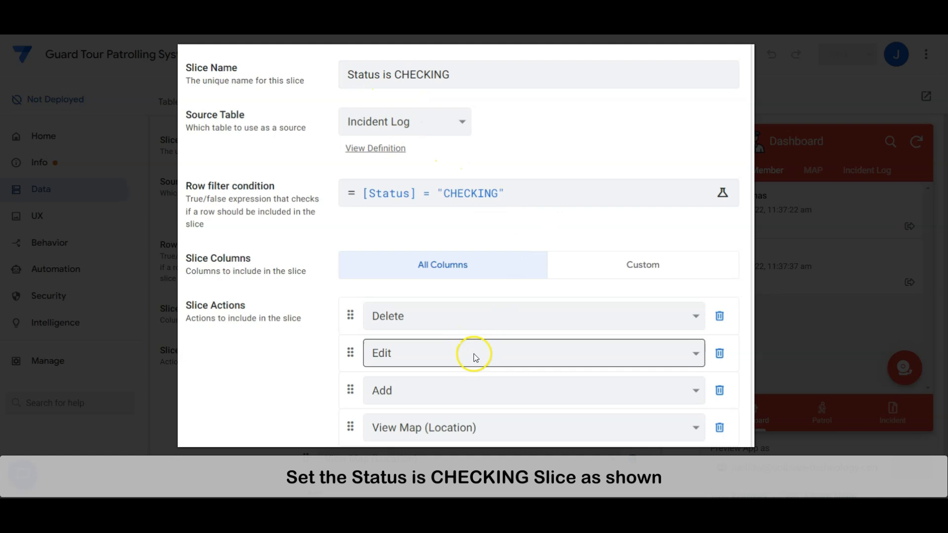
scroll(453, 442, "down", 4)
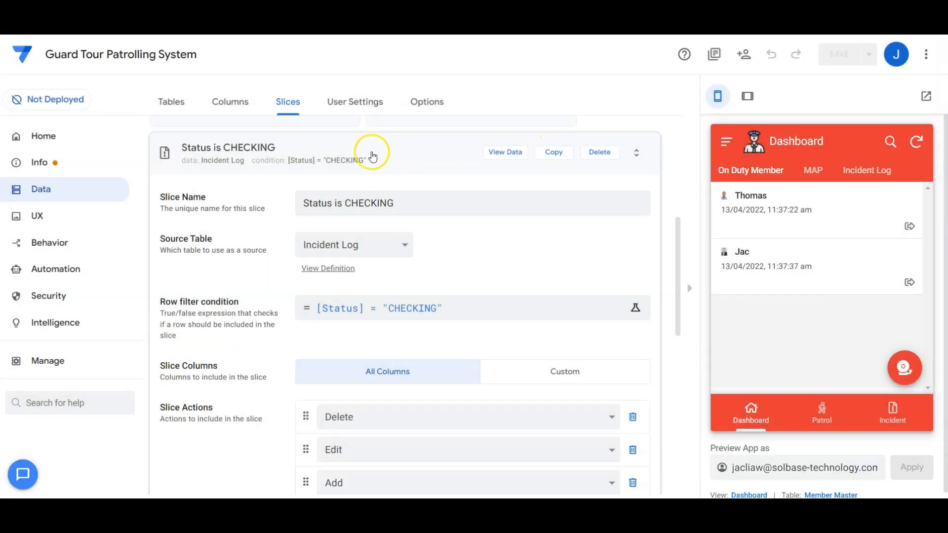
left_click(370, 153)
Step: Review the row filter conditions of the Status is NEW and Status is NEW or CHECKING slices, closing each one
left_click(424, 158)
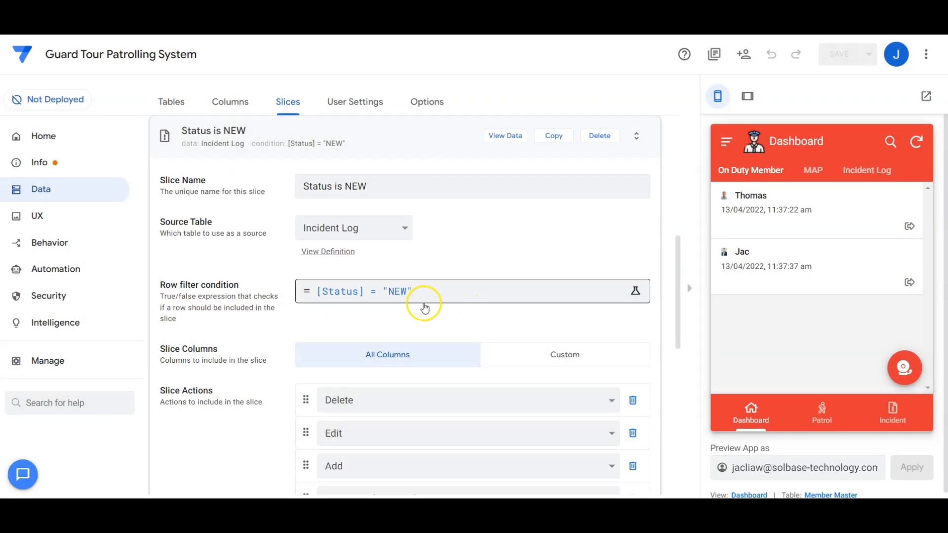
left_click(420, 130)
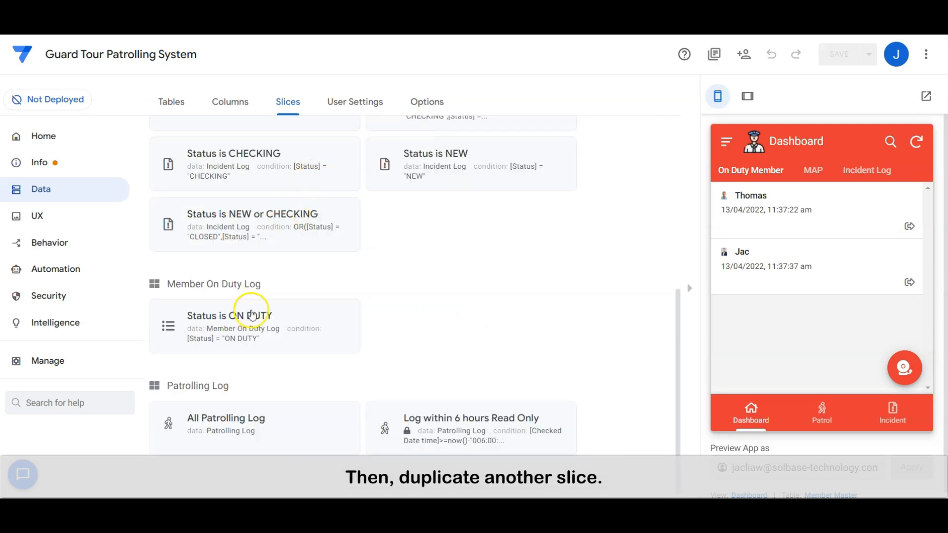
left_click(282, 224)
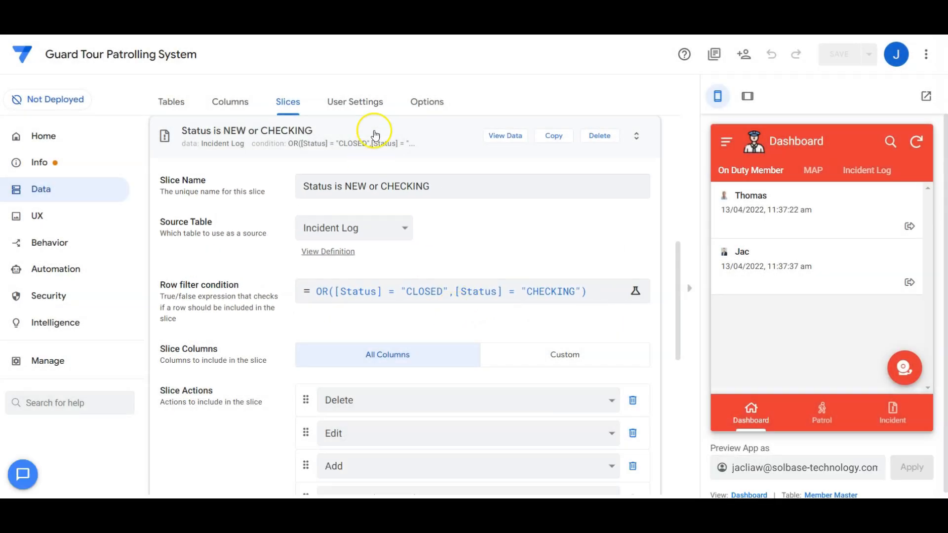
left_click(335, 125)
Step: Show the incident form in the app preview and review the Incident view's data source, view type and position
left_click(894, 409)
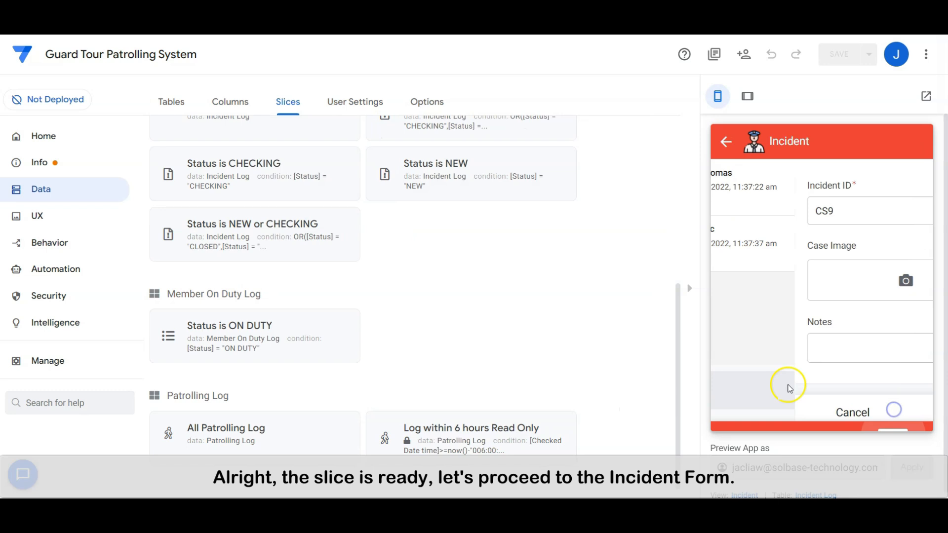
left_click(46, 218)
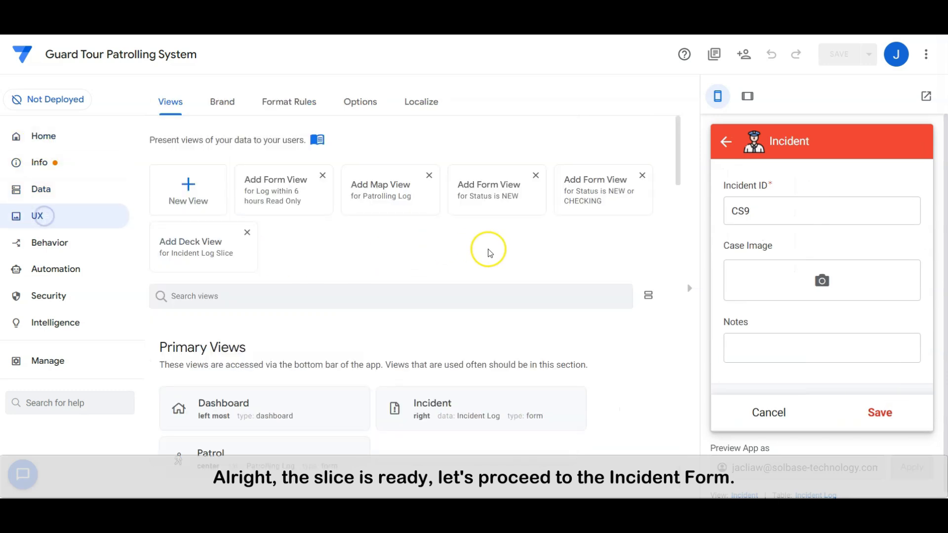
scroll(491, 269, "down", 3)
left_click(469, 341)
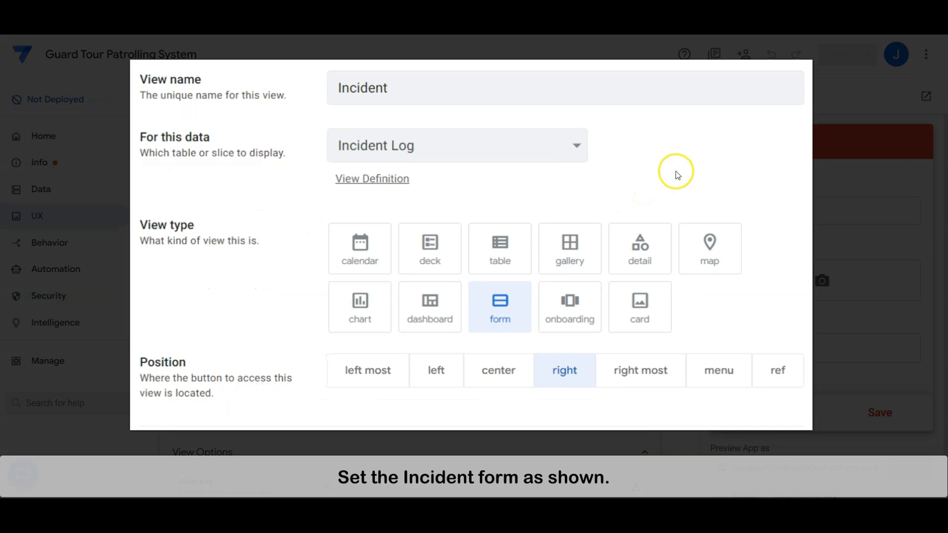
scroll(676, 176, "up", 2)
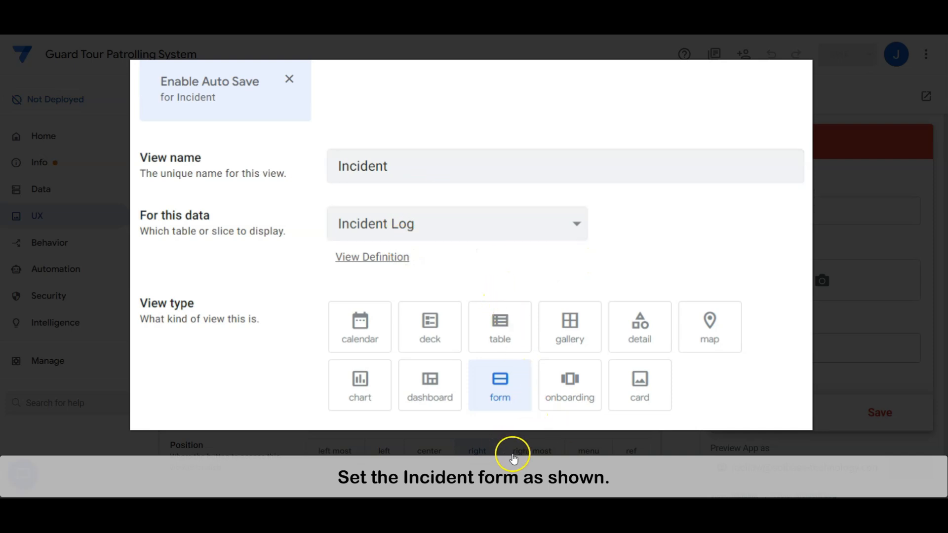
Step: Review the Incident form's column order, save options and finish view, and the event action run when the form is saved
scroll(662, 326, "down", 8)
scroll(662, 327, "down", 4)
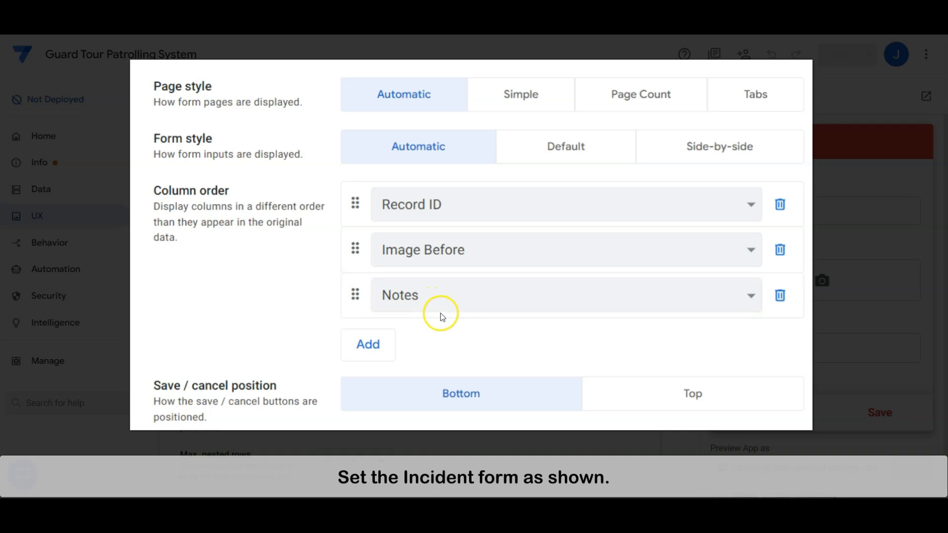
scroll(547, 310, "down", 10)
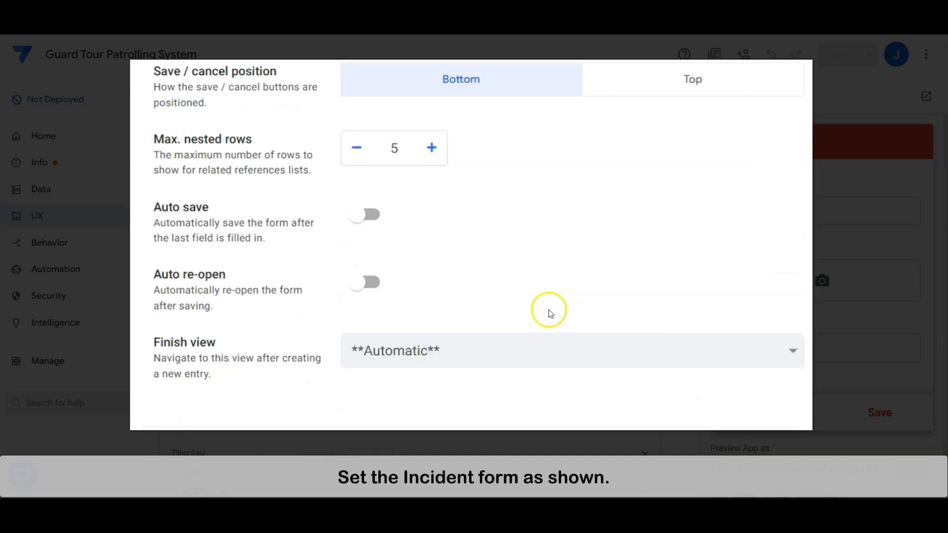
left_click(460, 201)
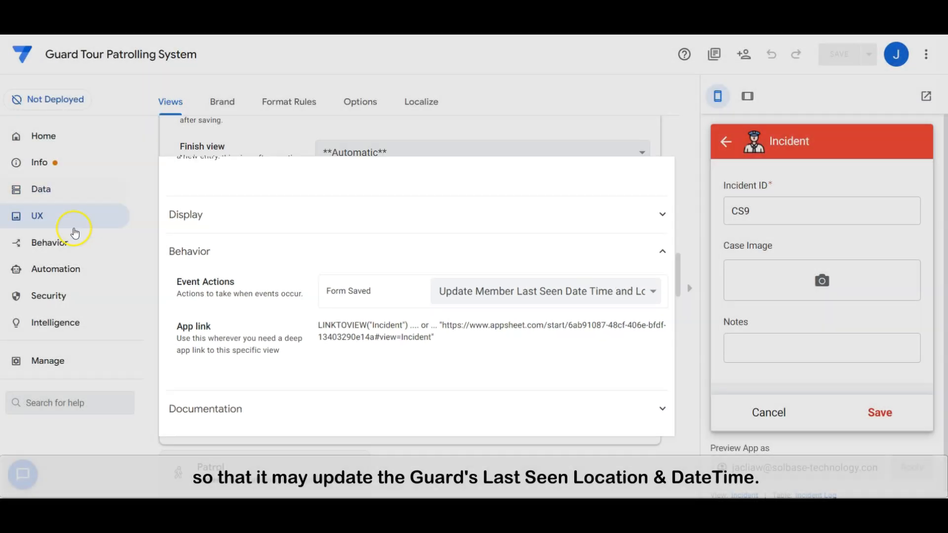
Step: Review the Incident Log's action that updates the member's last seen details and its referenced action in Member Master
left_click(63, 242)
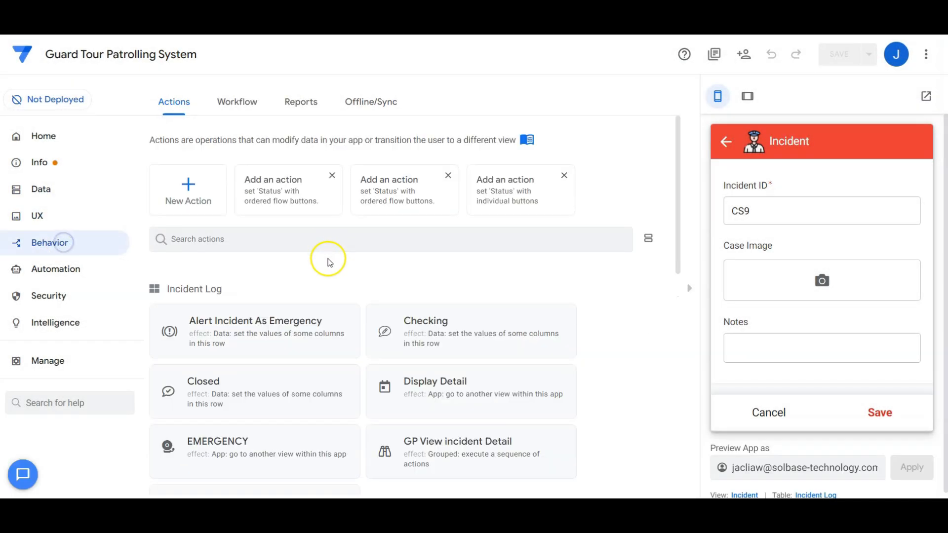
scroll(316, 297, "down", 4)
left_click(292, 339)
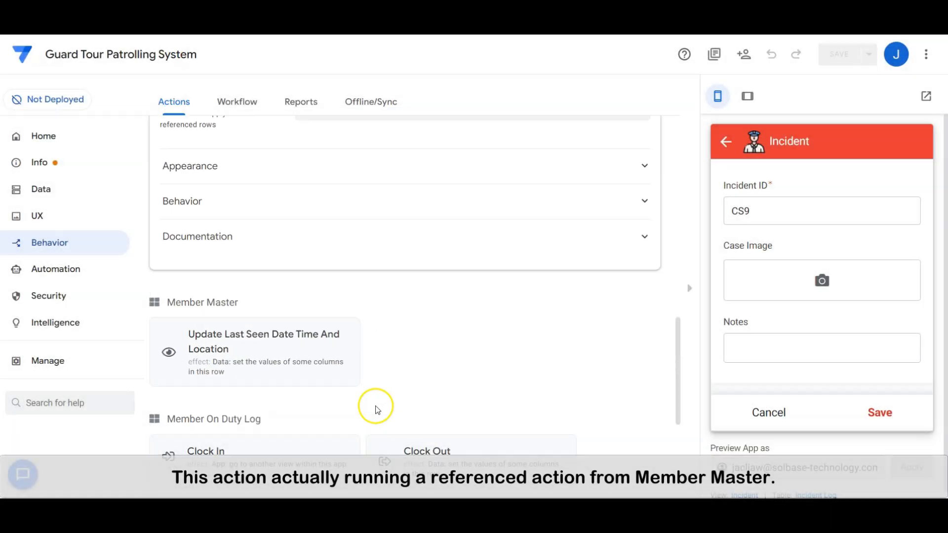
left_click(264, 341)
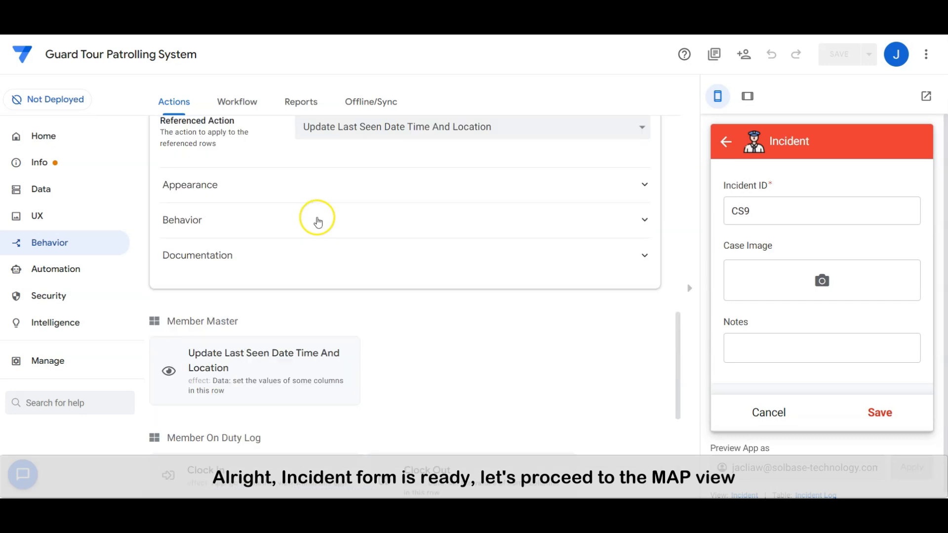
scroll(318, 221, "up", 8)
left_click(322, 254)
Step: Close the Incident view's settings and switch the app preview from the incident form to the dashboard's MAP view
left_click(72, 214)
scroll(514, 324, "down", 4)
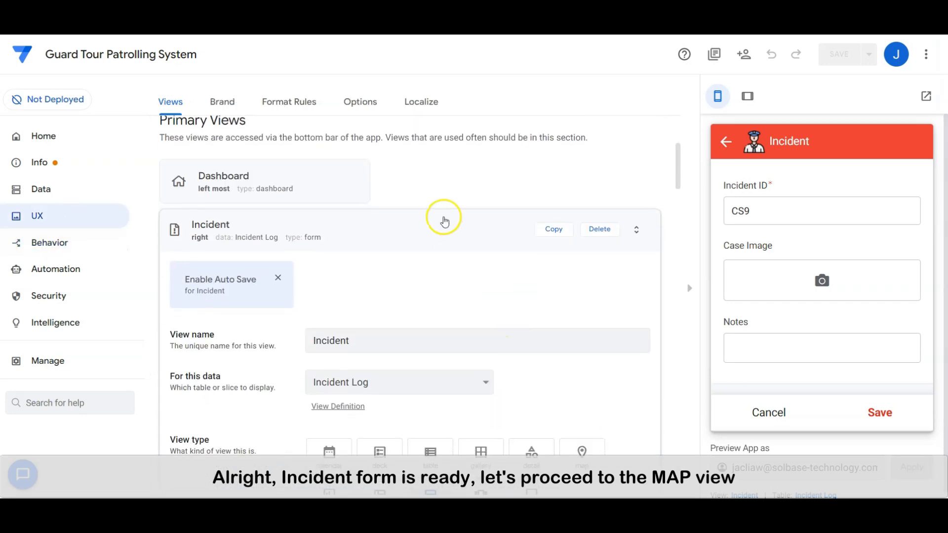
left_click(443, 219)
left_click(769, 412)
left_click(813, 170)
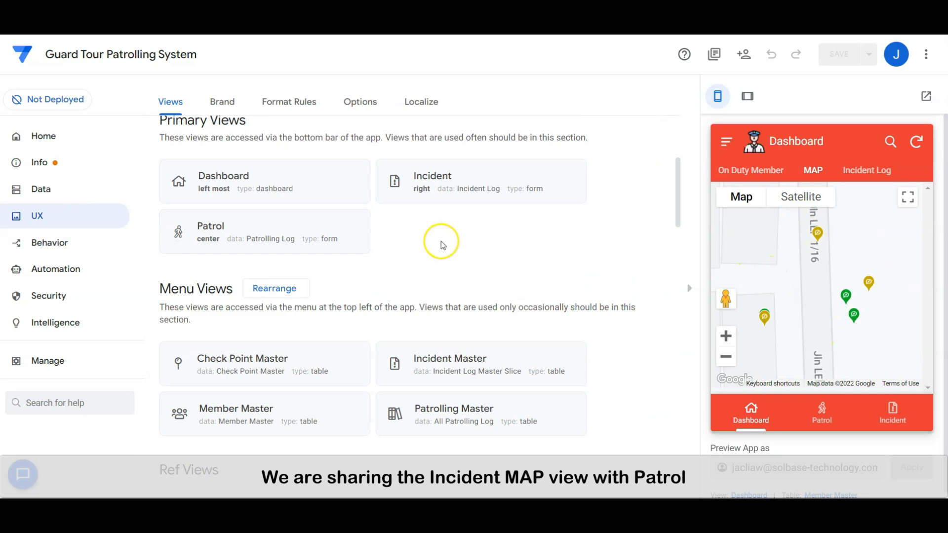
Step: Open the Patrol Map view among the Ref Views and examine its secondary data table and secondary data column
scroll(445, 245, "down", 10)
scroll(453, 245, "down", 14)
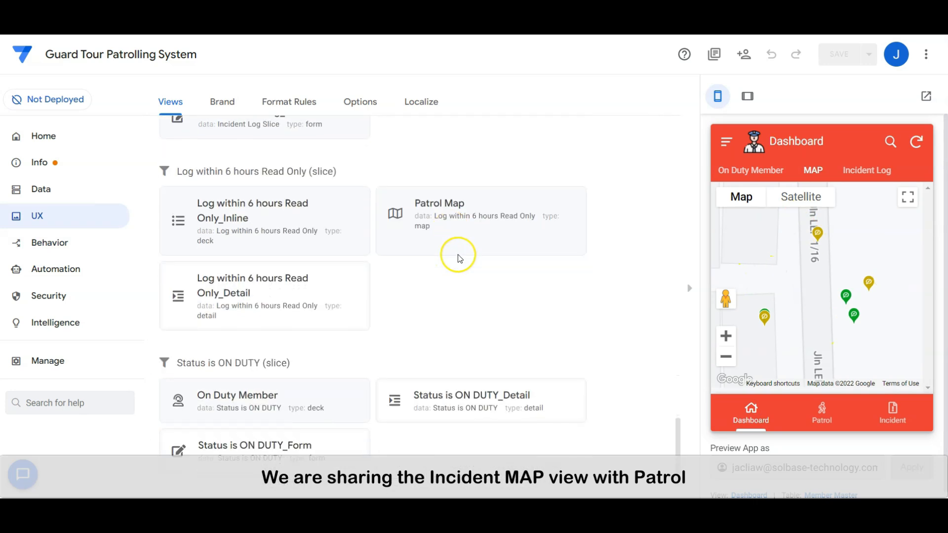
left_click(469, 221)
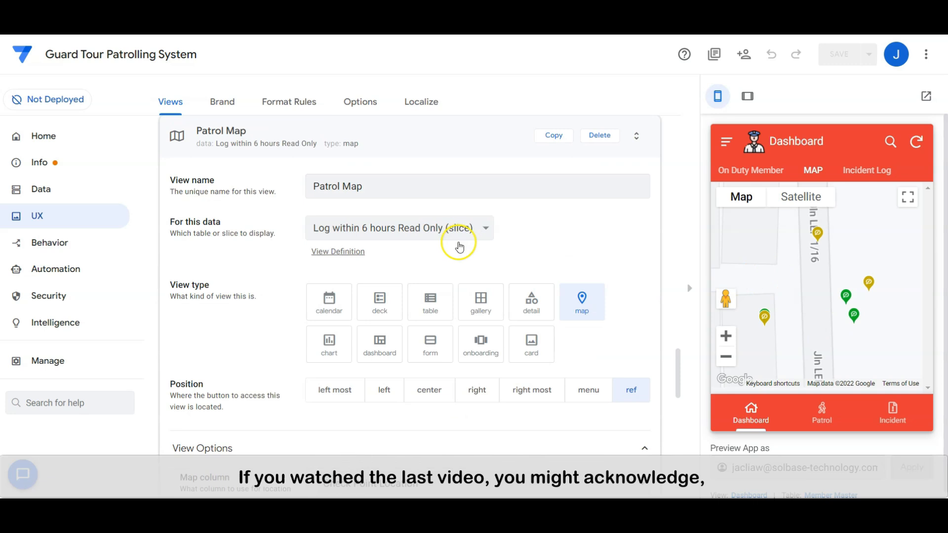
scroll(458, 241, "down", 1)
scroll(458, 239, "down", 5)
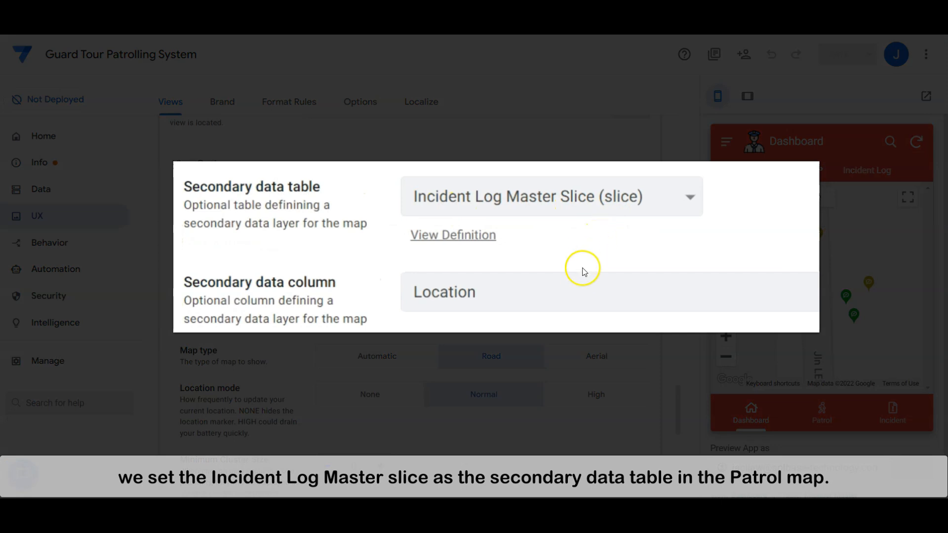
left_click(568, 301)
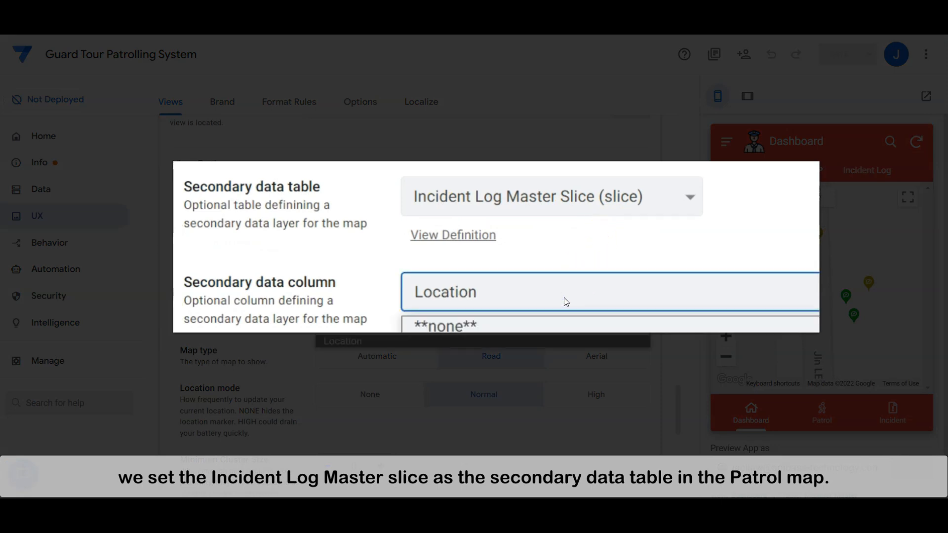
left_click(568, 301)
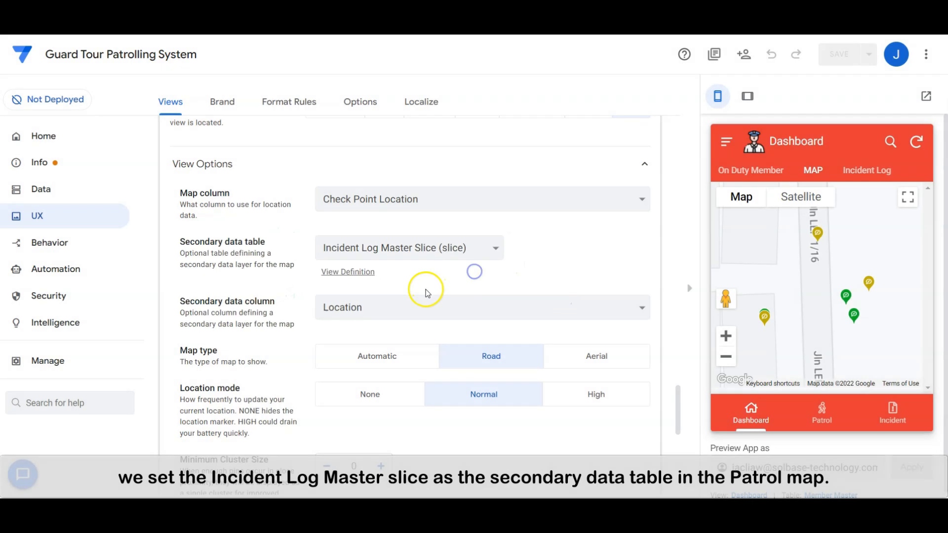
Step: Recheck the Patrol Map view's primary data source and map view type, and close its settings
scroll(413, 286, "up", 5)
scroll(412, 294, "up", 1)
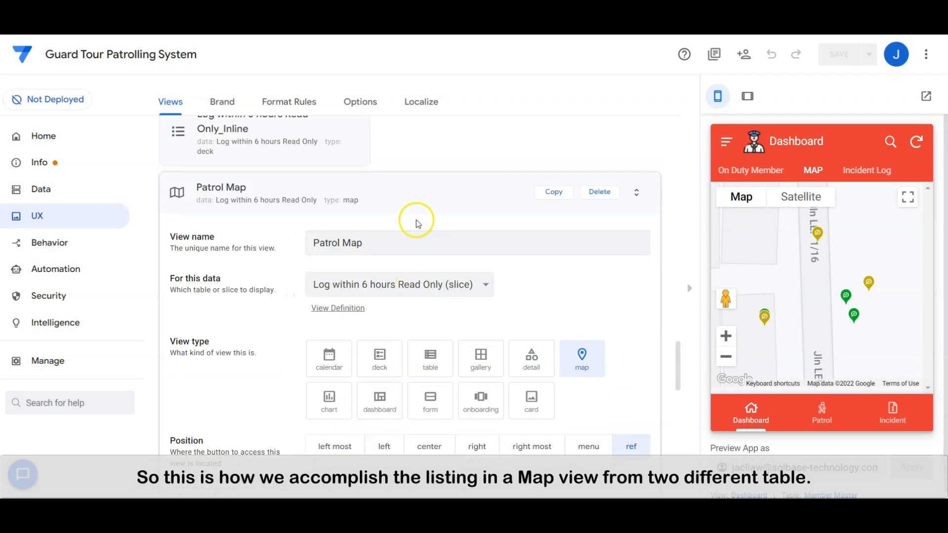
scroll(414, 232, "down", 5)
scroll(411, 262, "up", 5)
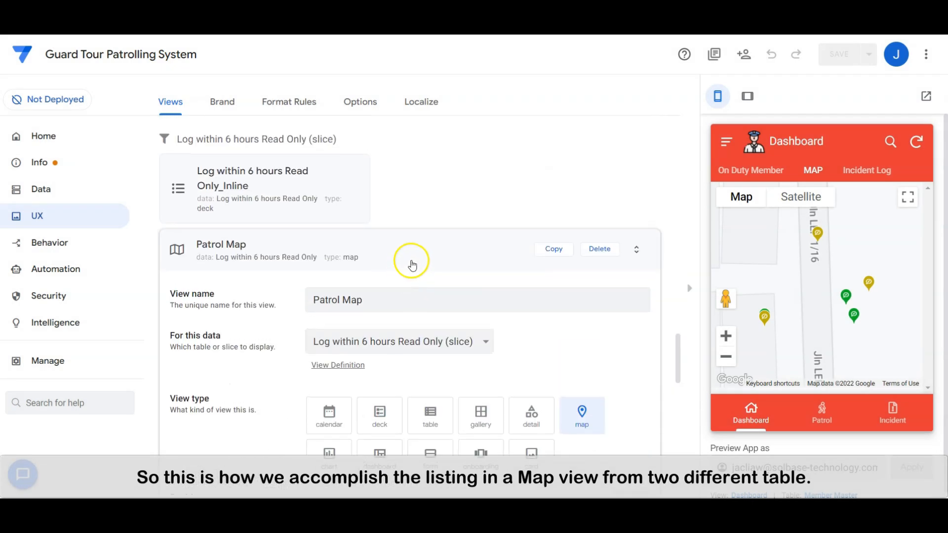
left_click(412, 261)
Step: Open the app's format rules and examine the Incident Log rules for new, checking and closed incidents
scroll(409, 254, "up", 7)
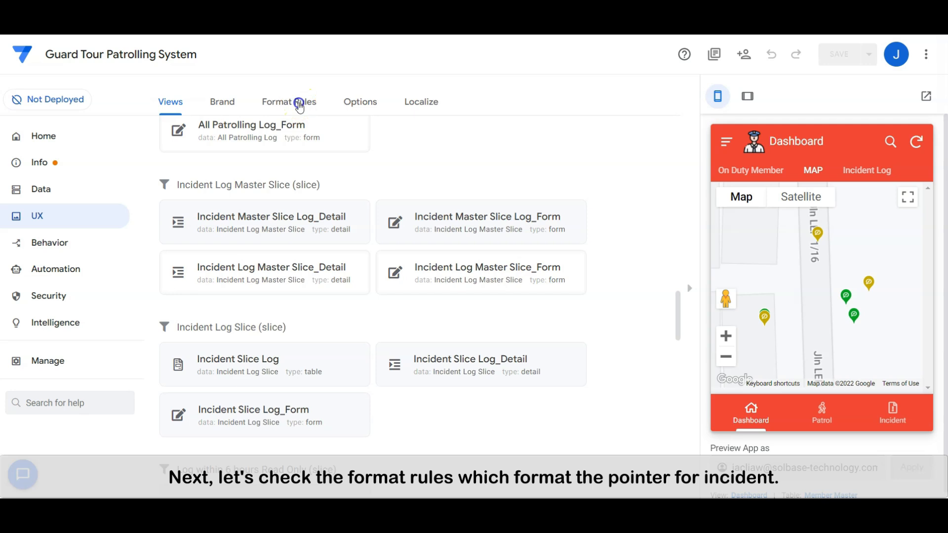
left_click(299, 105)
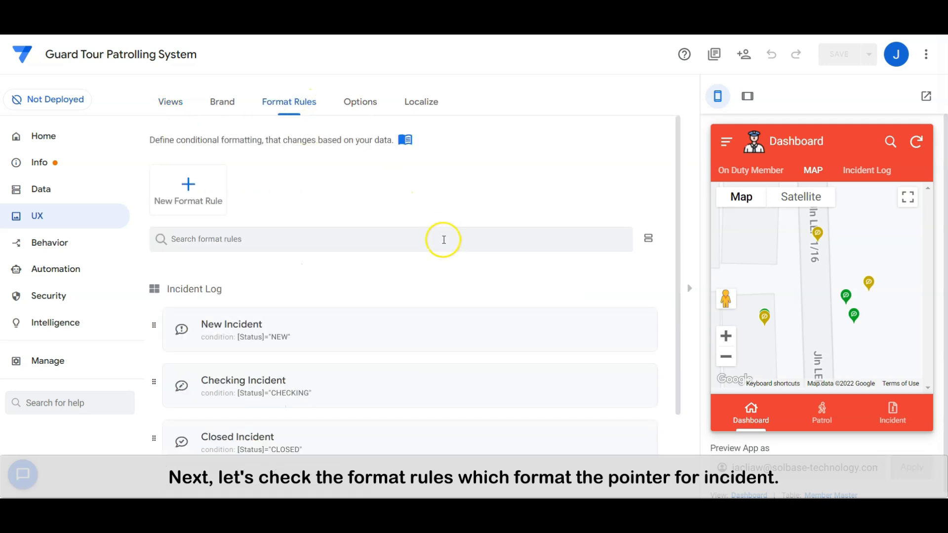
scroll(445, 239, "down", 2)
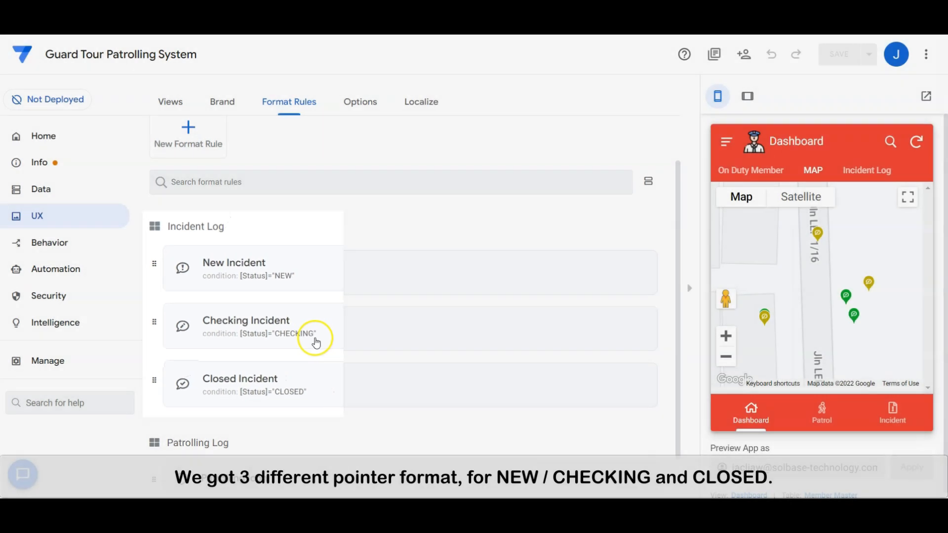
Step: Examine the New Incident format rule's condition, formatted column, icon and colours, and close the rule
left_click(322, 276)
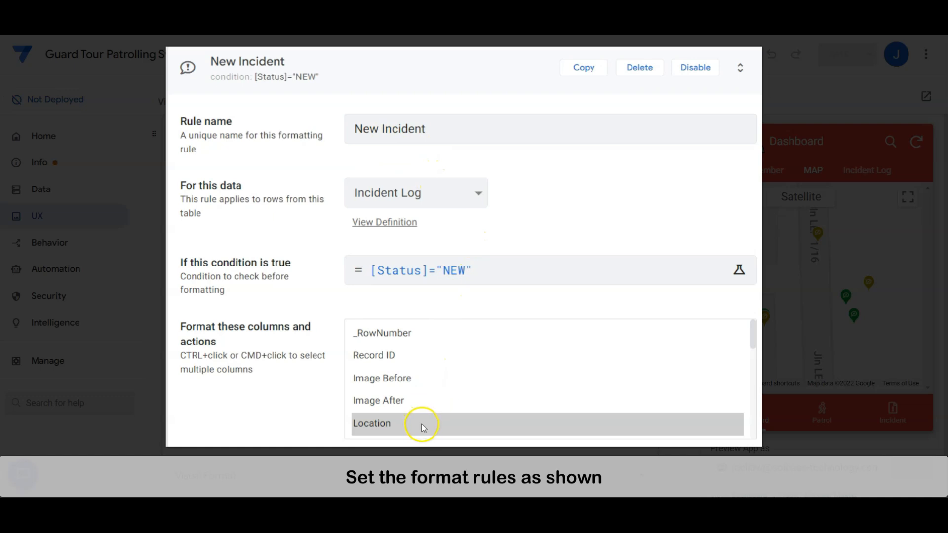
scroll(441, 444, "down", 4)
scroll(440, 452, "down", 2)
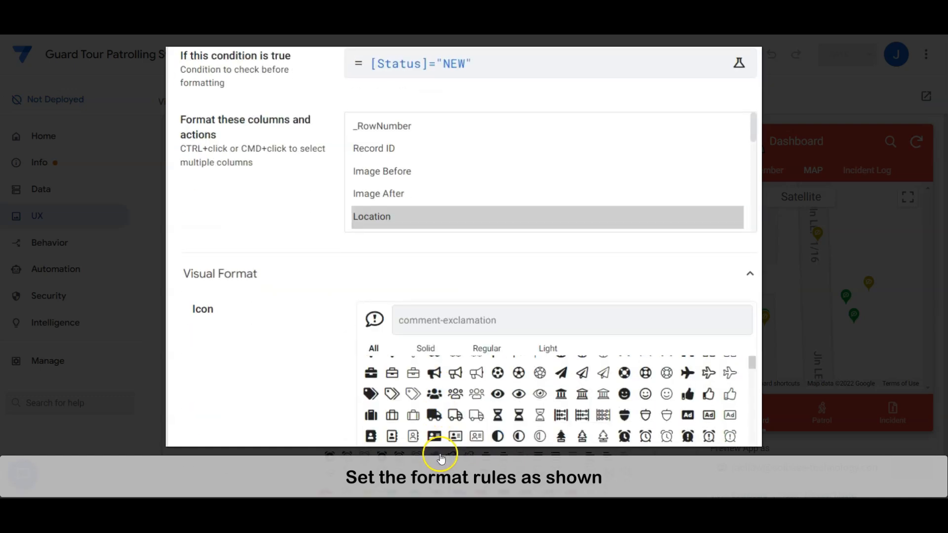
scroll(335, 415, "down", 3)
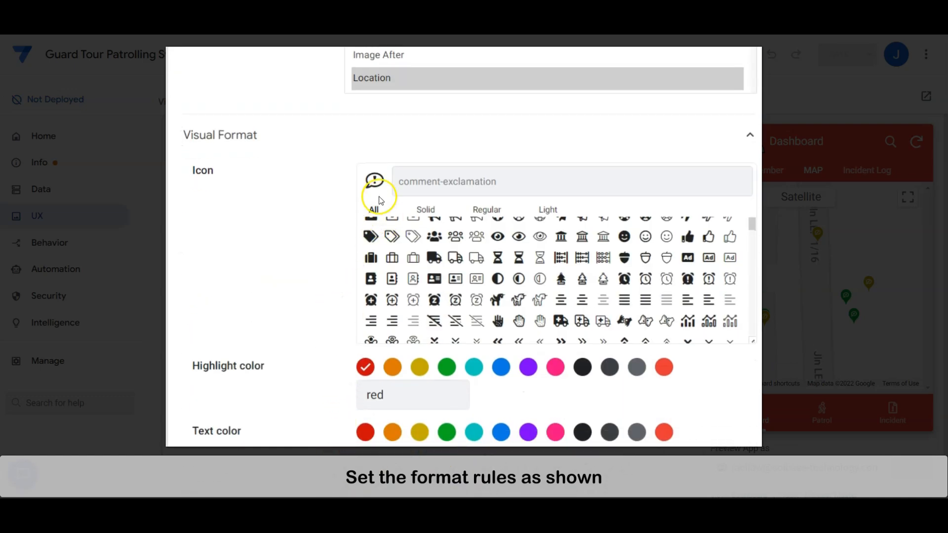
left_click(368, 378)
scroll(275, 374, "up", 6)
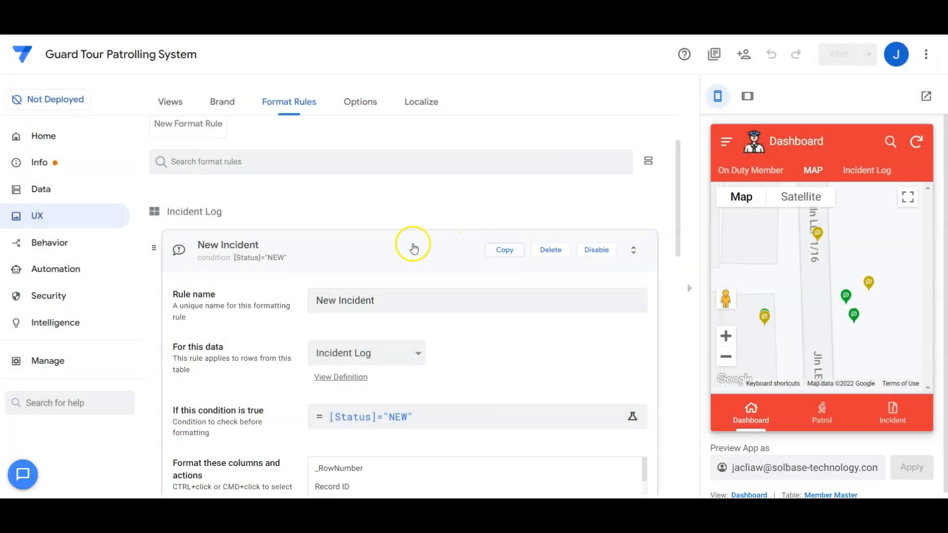
left_click(411, 249)
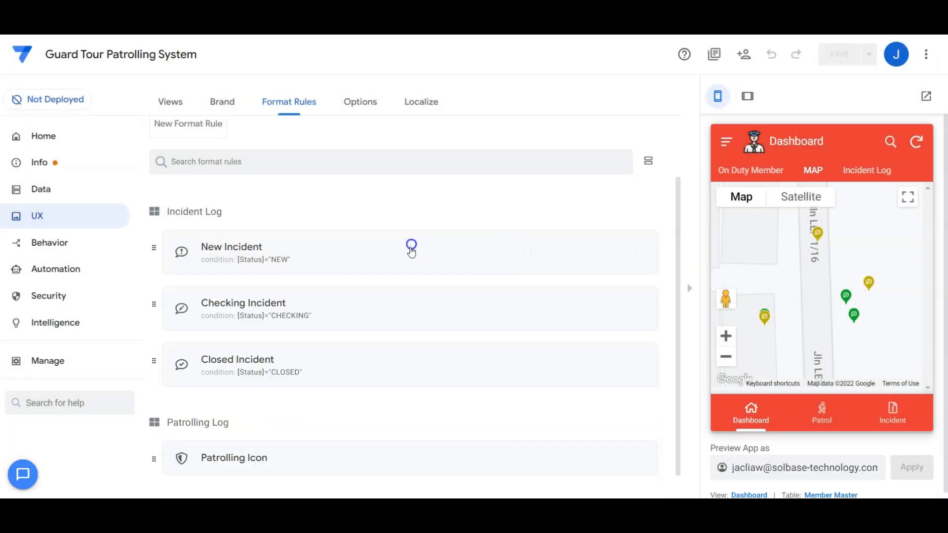
Step: Examine the Checking Incident format rule's condition, formatted column, icon and highlight colour, and close the rule
left_click(343, 312)
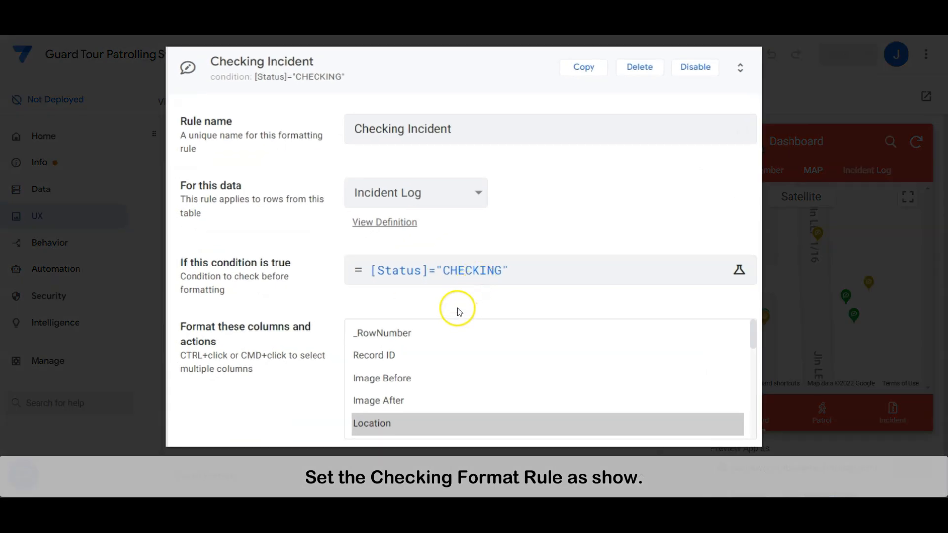
scroll(296, 395, "down", 6)
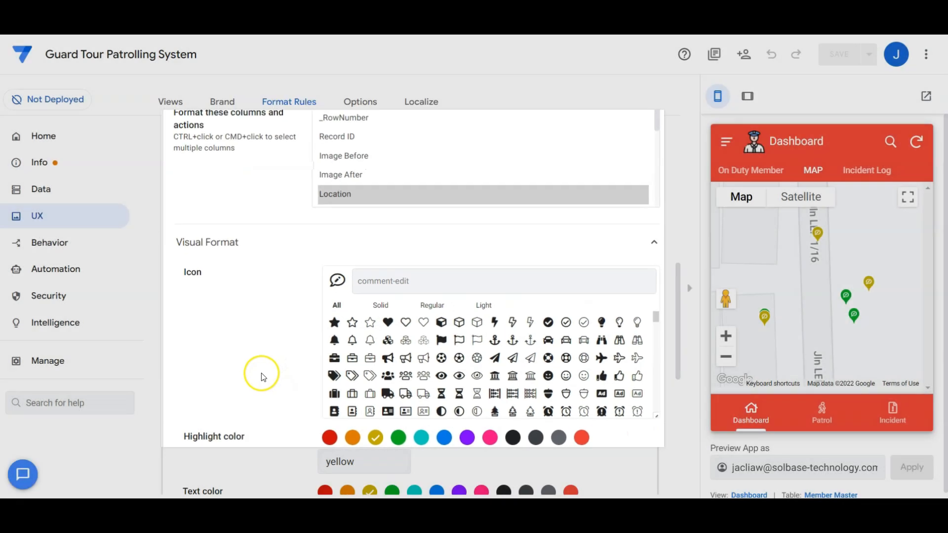
scroll(260, 375, "up", 7)
left_click(332, 248)
Step: Examine the Closed Incident format rule's condition, formatted column, icon and colours, and close the rule
left_click(316, 339)
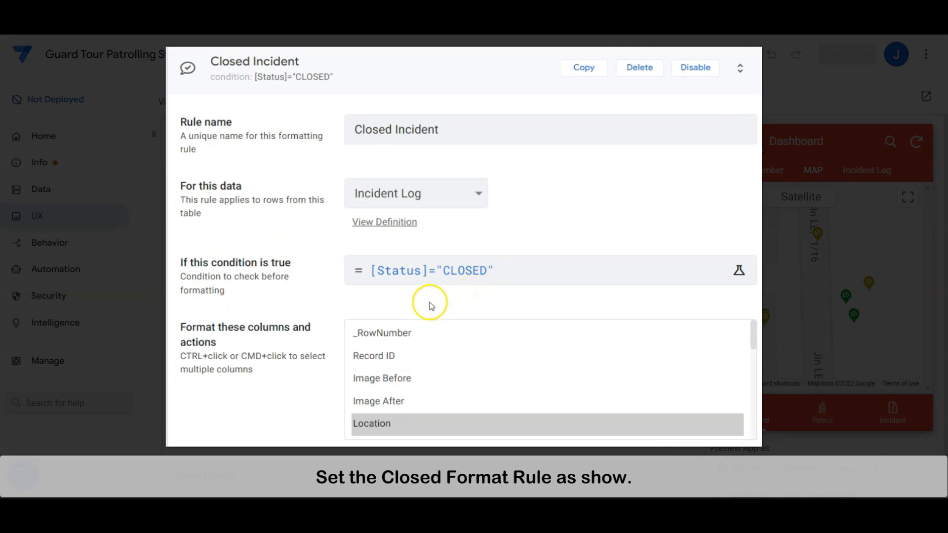
scroll(282, 313, "down", 8)
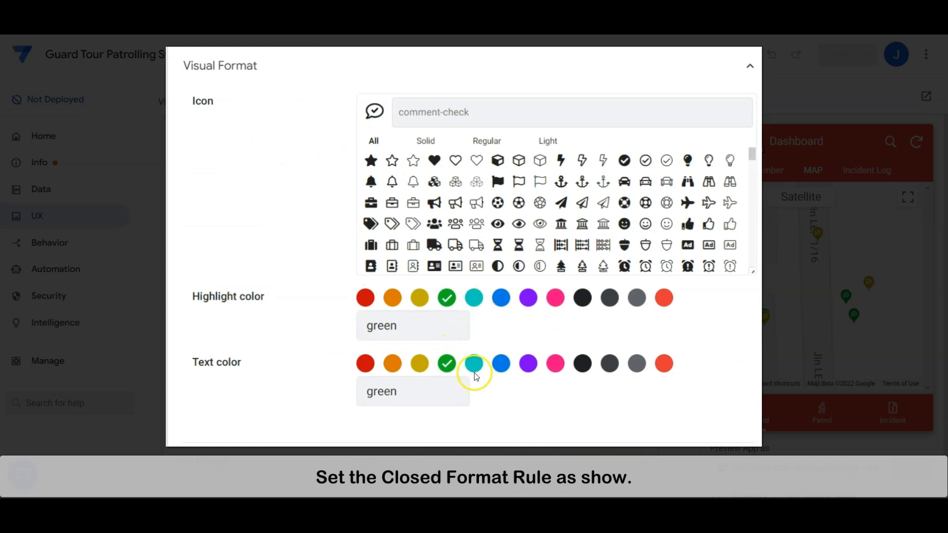
scroll(393, 384, "up", 10)
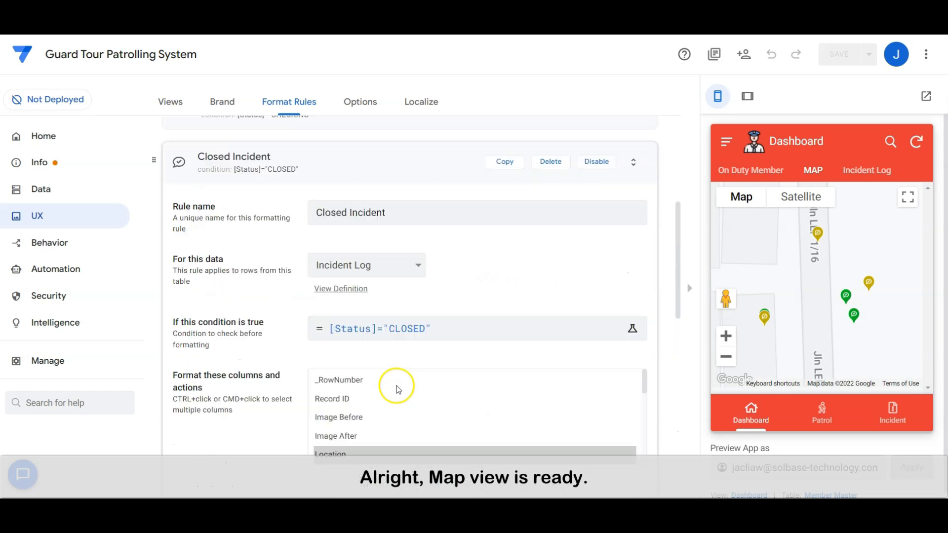
scroll(392, 393, "up", 5)
left_click(361, 430)
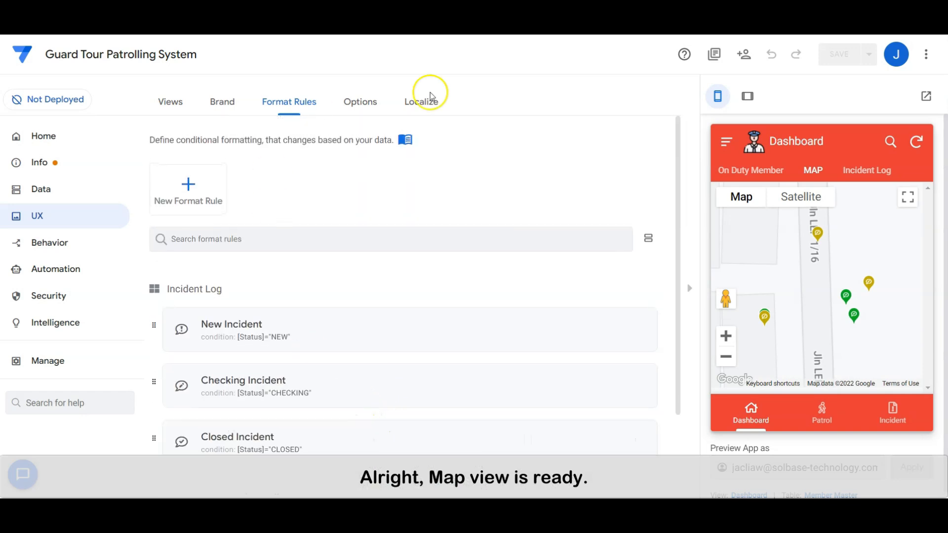
Step: Switch the app preview to the dashboard's Incident Log and check the view entries in the Dashboard view's settings
left_click(863, 171)
left_click(178, 102)
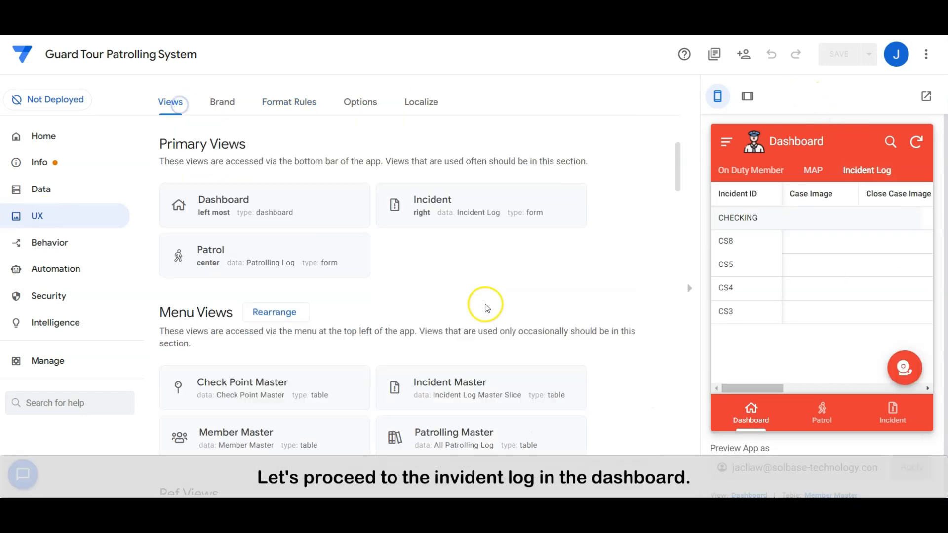
left_click(298, 398)
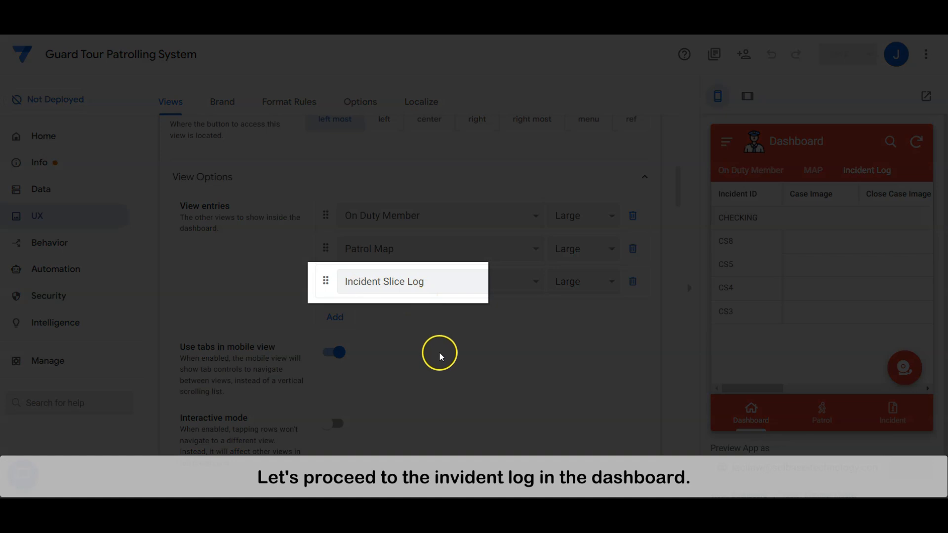
Step: Open the Incident Slice Log view and examine its data source, view type, sorting, grouping and column order
scroll(438, 357, "down", 8)
scroll(439, 363, "down", 15)
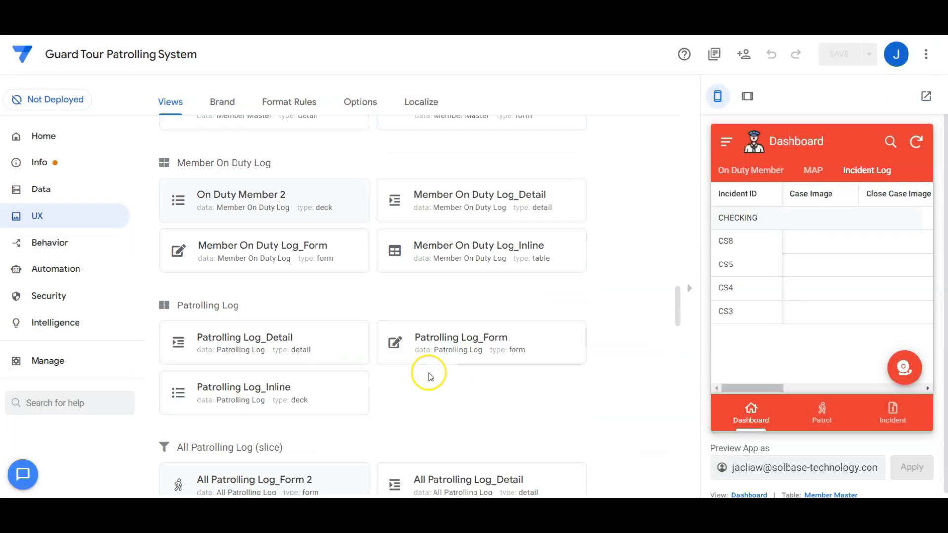
left_click(303, 262)
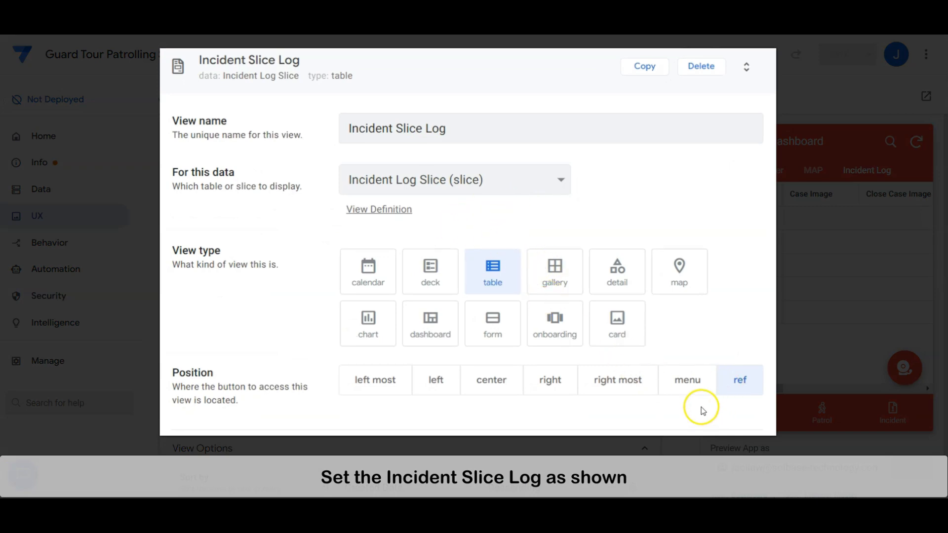
scroll(700, 411, "down", 8)
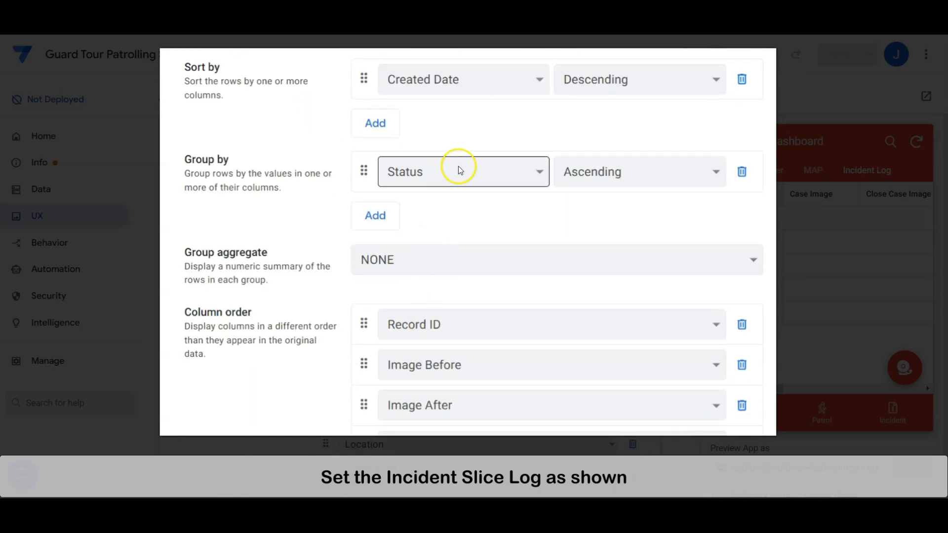
scroll(460, 169, "up", 2)
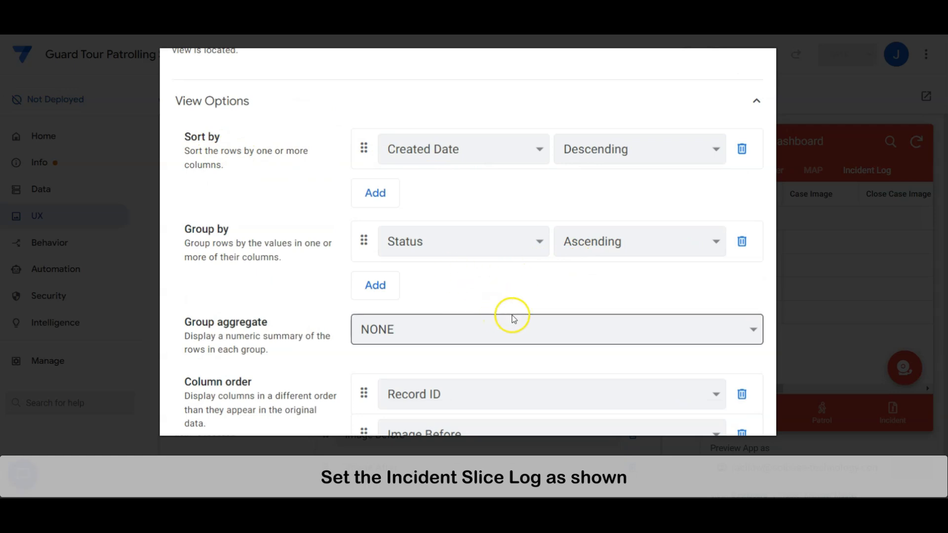
scroll(610, 321, "down", 6)
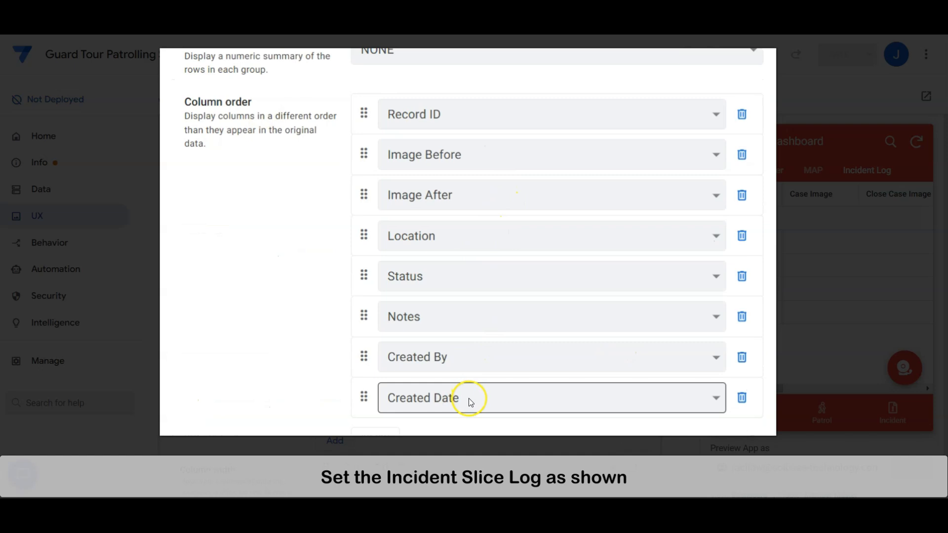
scroll(468, 405, "down", 5)
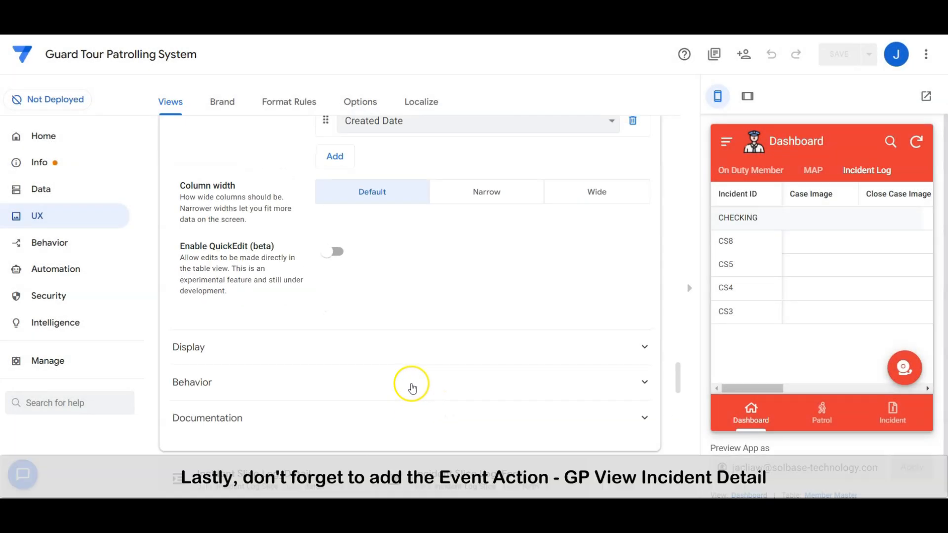
Step: Check the Incident Slice Log view's behavior settings and examine the actions sequenced in the GP View incident Detail action
left_click(413, 388)
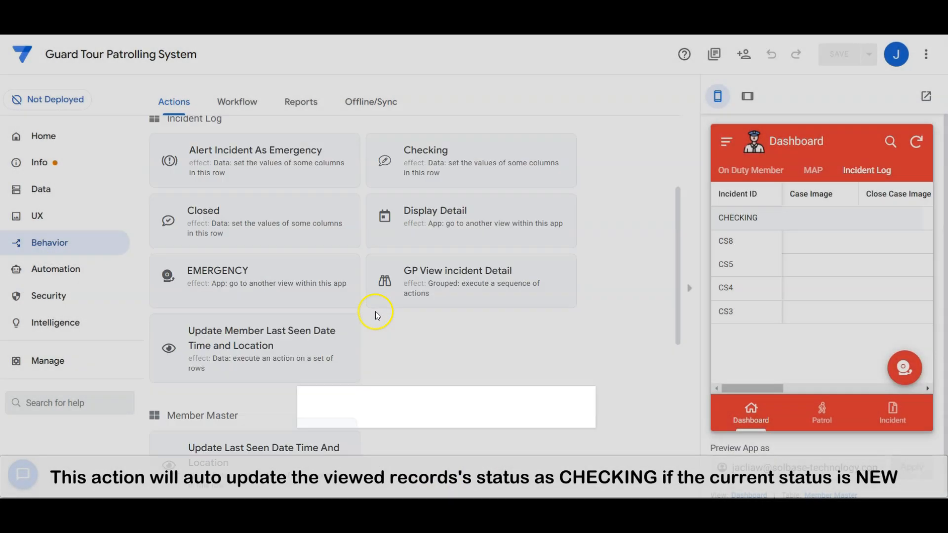
left_click(375, 312)
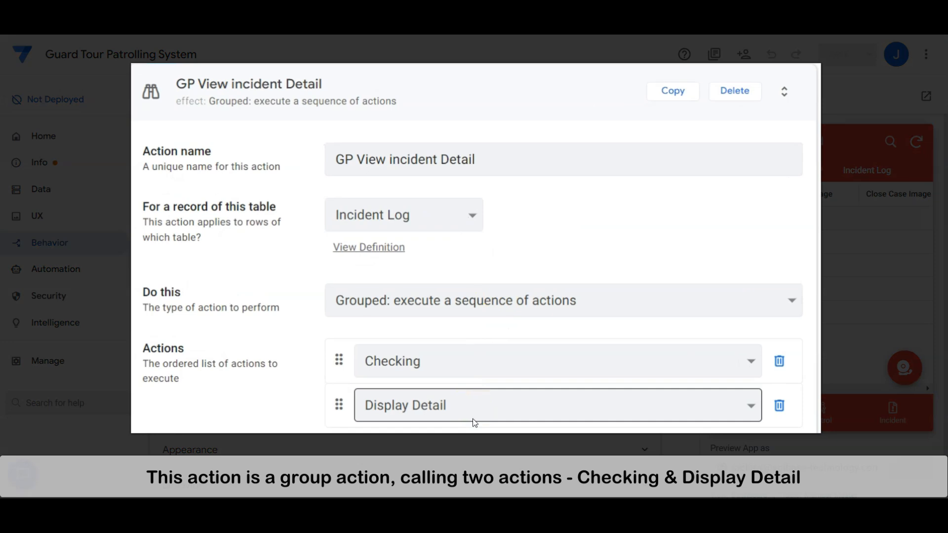
scroll(416, 355, "up", 4)
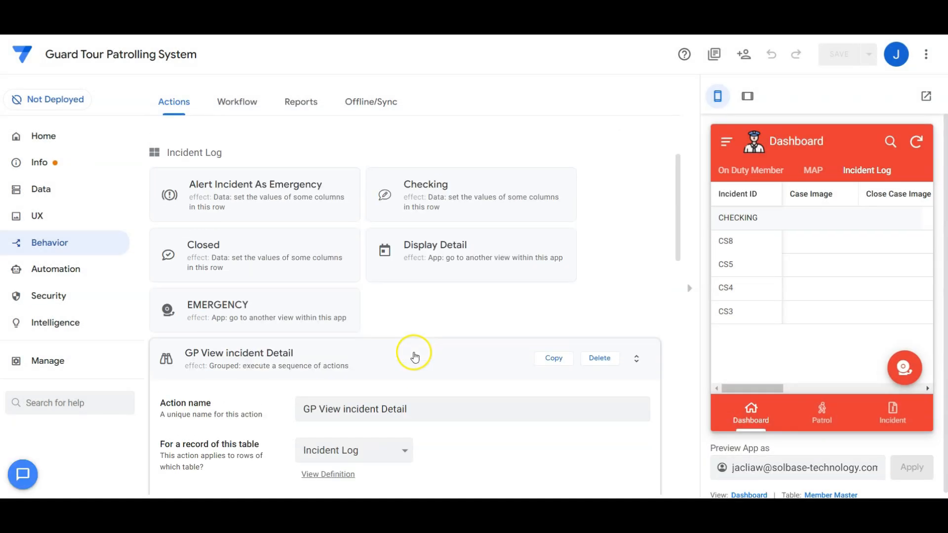
Step: Open the Incident Log's Checking action, examine its column assignment and run condition, and close it
left_click(446, 254)
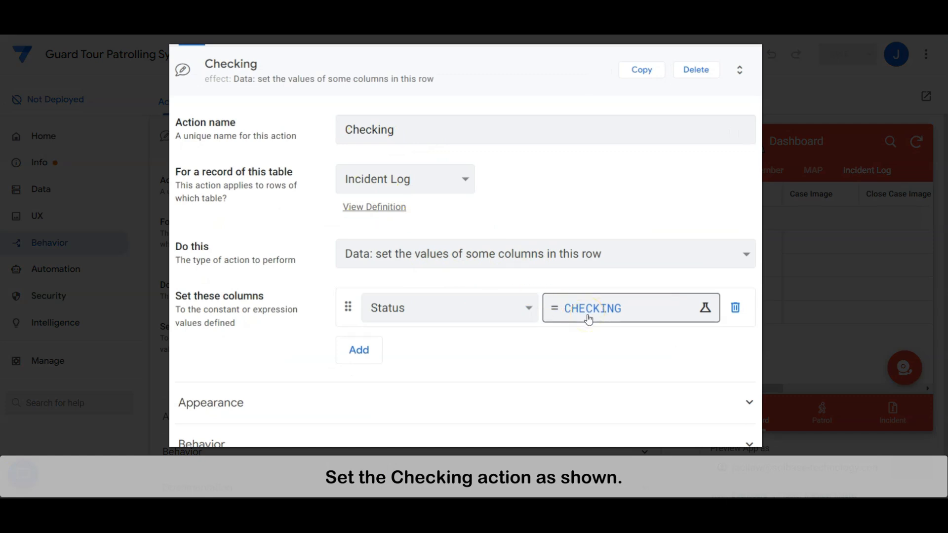
left_click(564, 434)
scroll(561, 410, "down", 2)
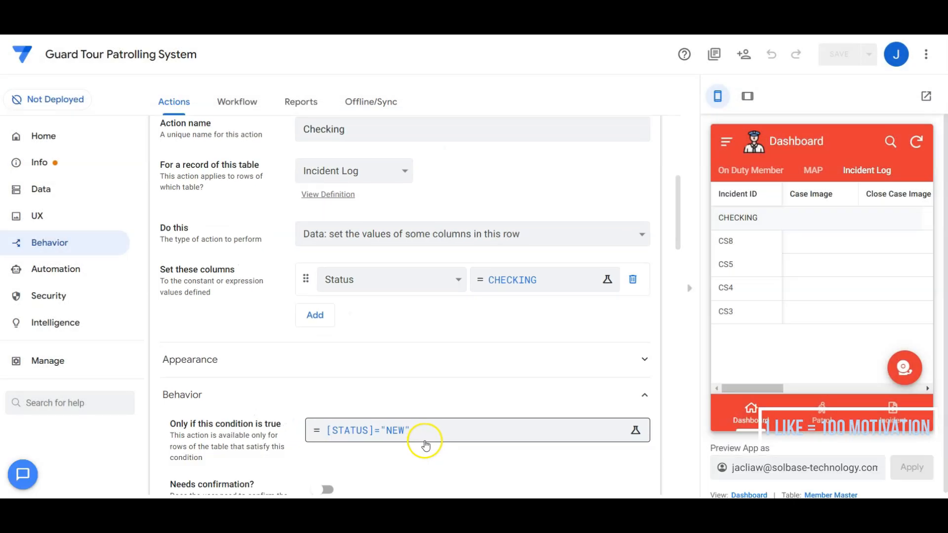
scroll(423, 430, "up", 3)
left_click(393, 246)
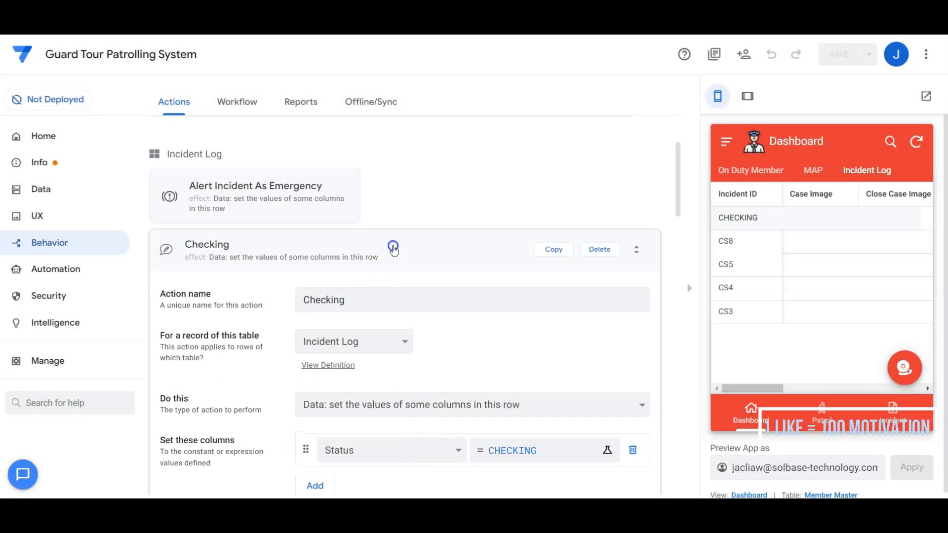
Step: Open the Display Detail action, examine its target expression, and close the Expression Assistant without saving
left_click(434, 250)
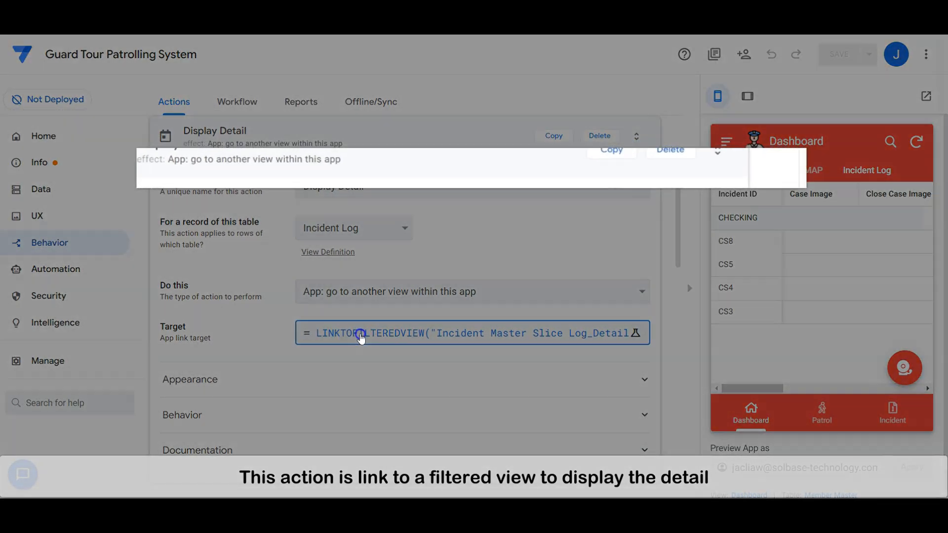
left_click(361, 336)
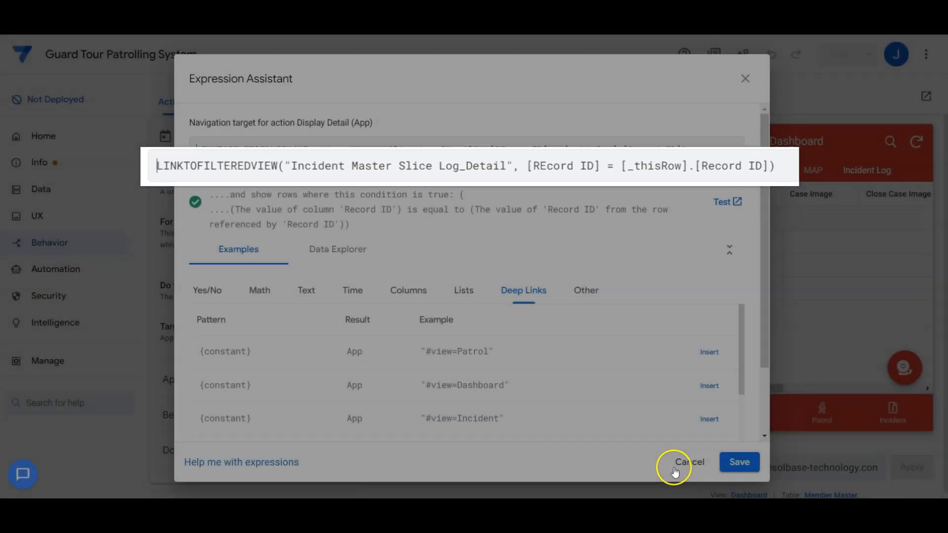
left_click(684, 462)
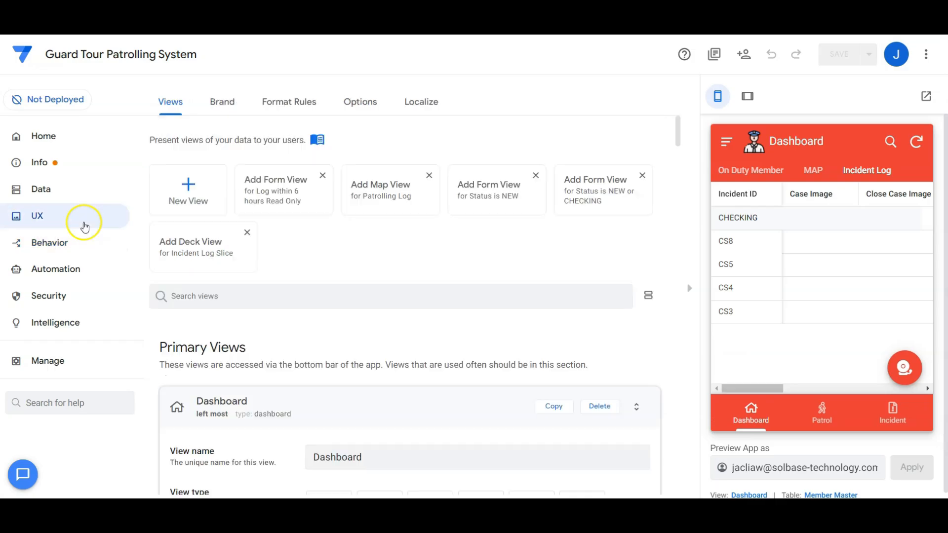
Step: Open the Incident Master Slice Log_Detail view and examine its data source, view type, position, main image and column order
scroll(345, 384, "down", 15)
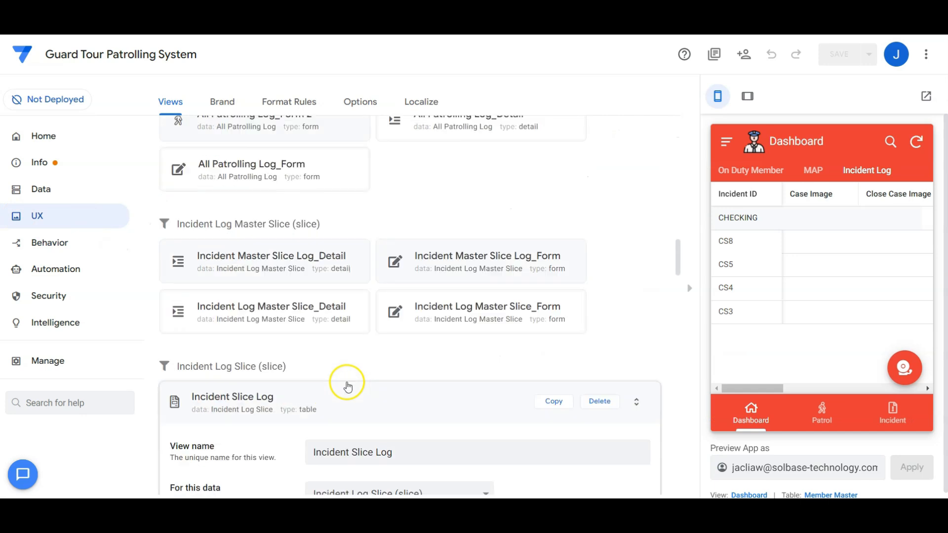
left_click(315, 255)
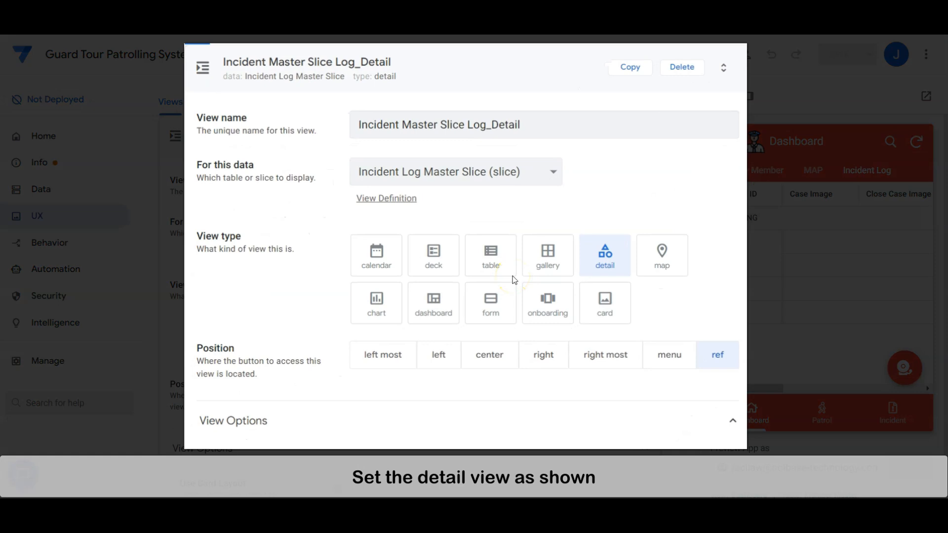
scroll(514, 280, "down", 4)
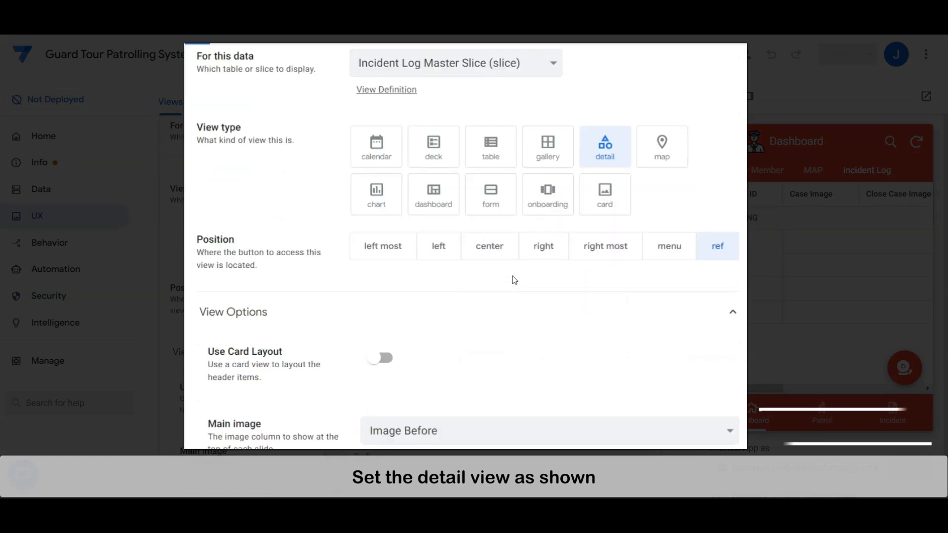
scroll(510, 280, "down", 3)
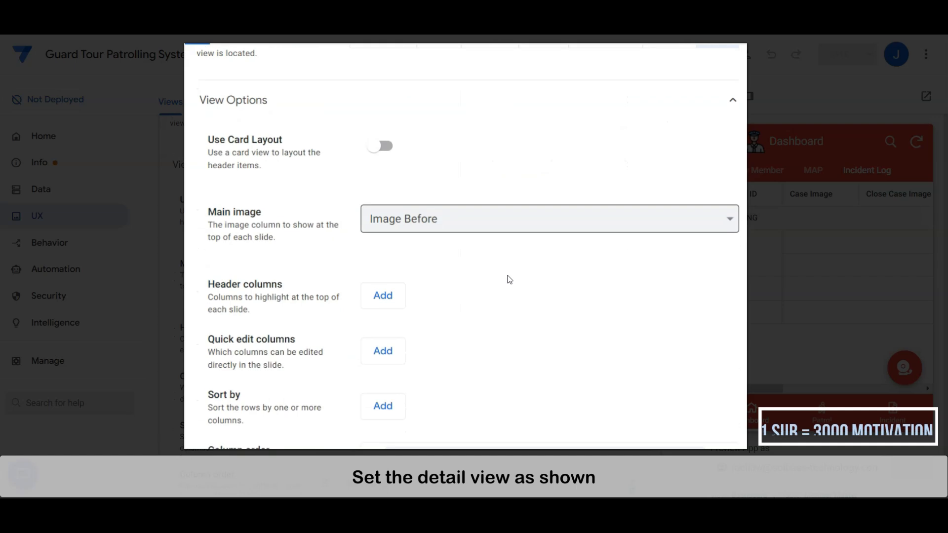
scroll(510, 280, "down", 1)
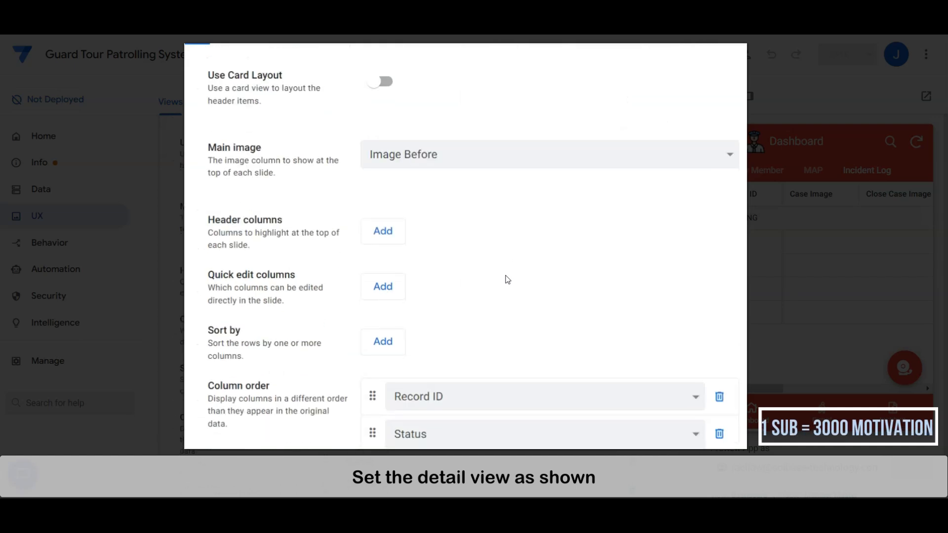
scroll(508, 280, "down", 4)
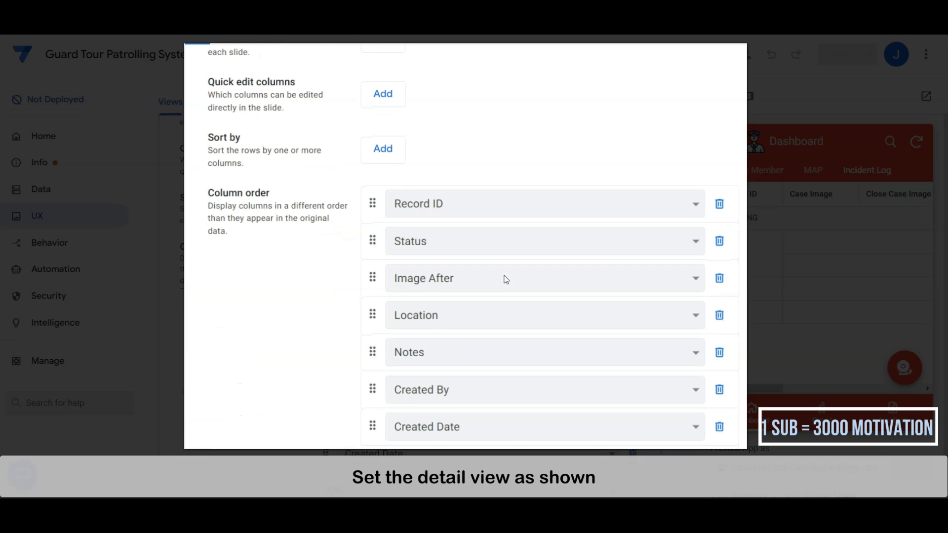
scroll(447, 315, "up", 10)
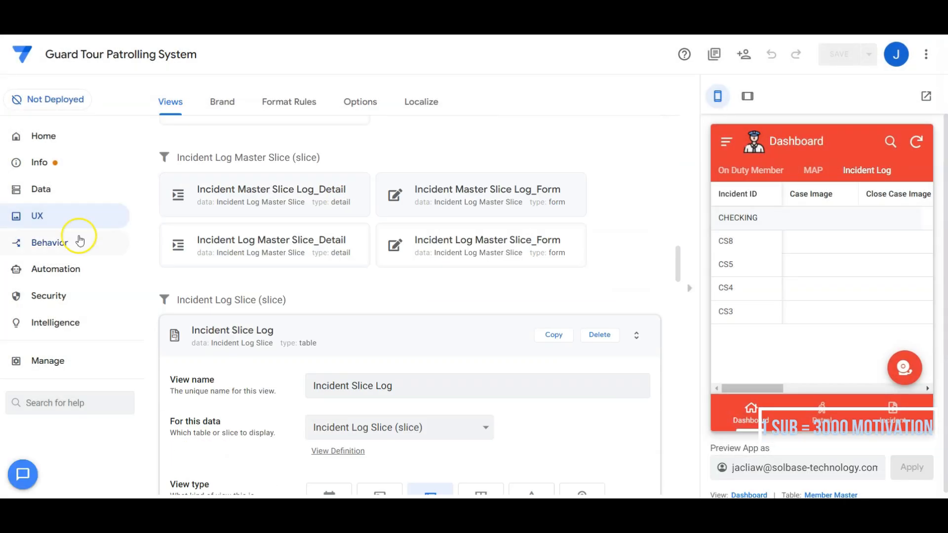
Step: Recheck the Display Detail action and examine the Incident Slice Log_Detail view's data source, view type, position, main image and remaining view options
left_click(79, 241)
scroll(417, 311, "down", 3)
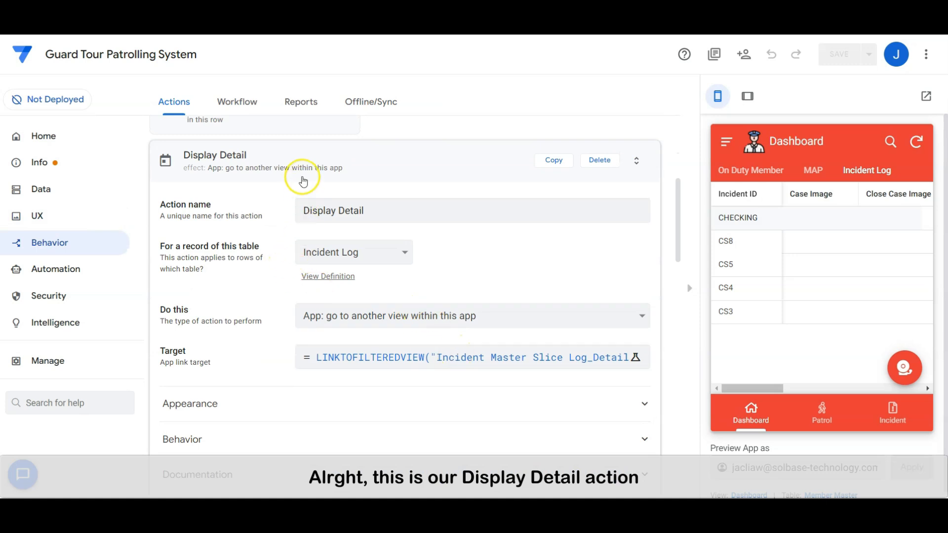
left_click(35, 216)
scroll(330, 340, "down", 20)
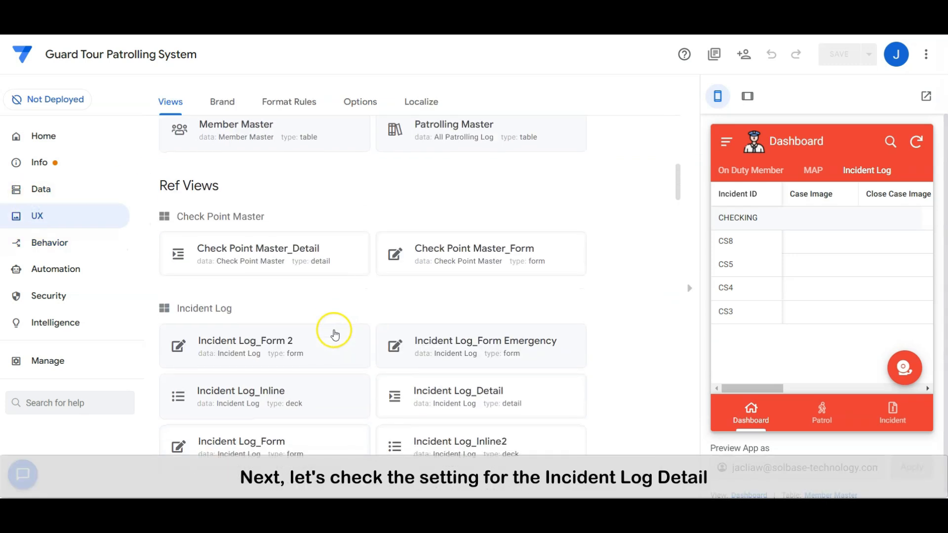
scroll(332, 340, "down", 5)
left_click(364, 177)
scroll(494, 168, "down", 1)
left_click(547, 142)
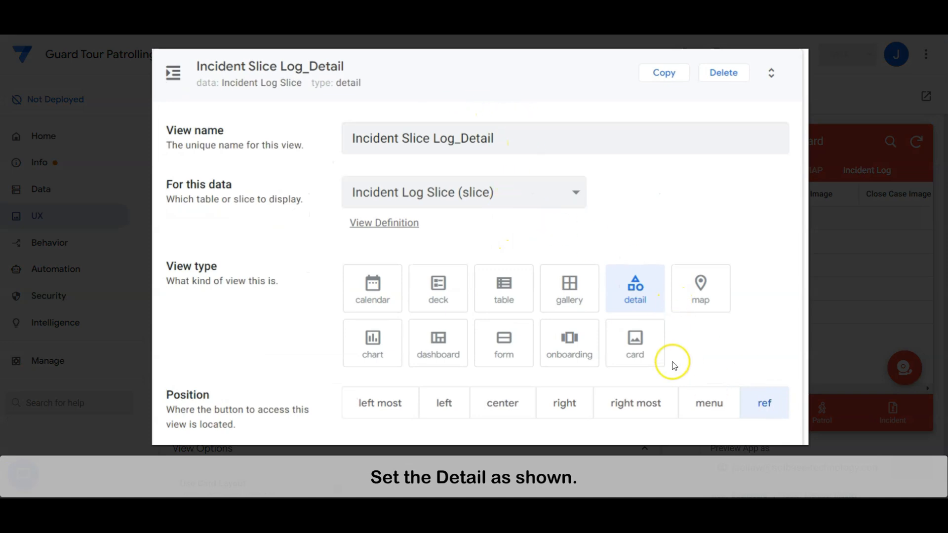
scroll(661, 358, "down", 5)
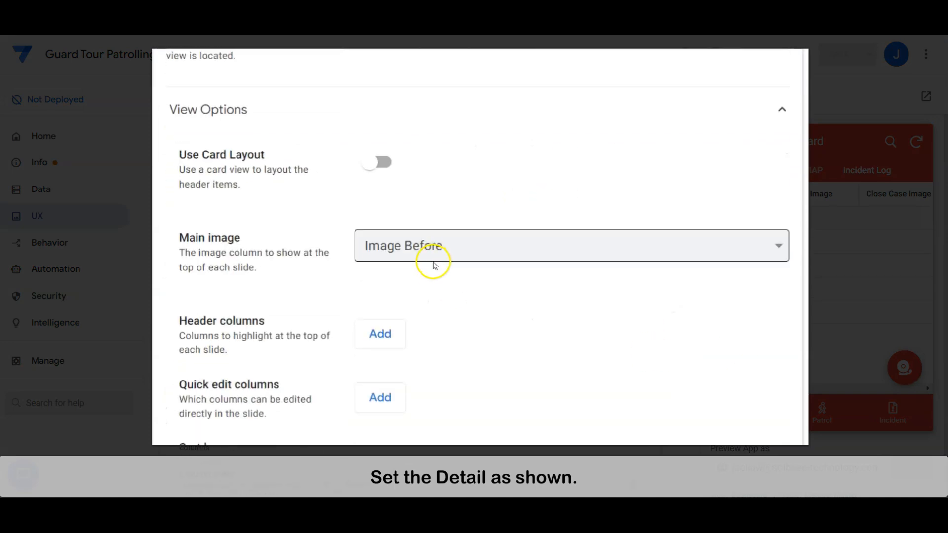
scroll(593, 336, "down", 6)
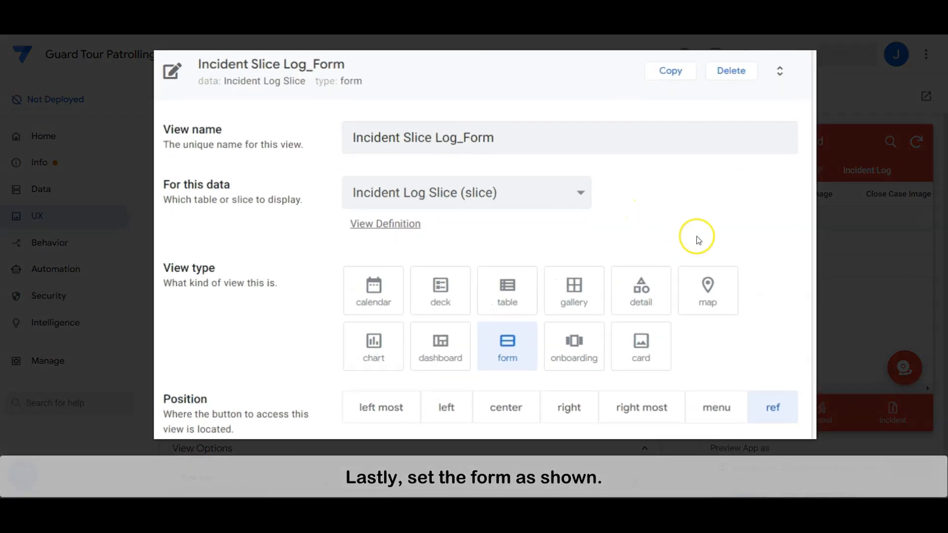
Step: In the Incident Slice Log_Form view, set the Form Saved event action to Update Member Last Seen Date Time and Location
scroll(701, 241, "down", 5)
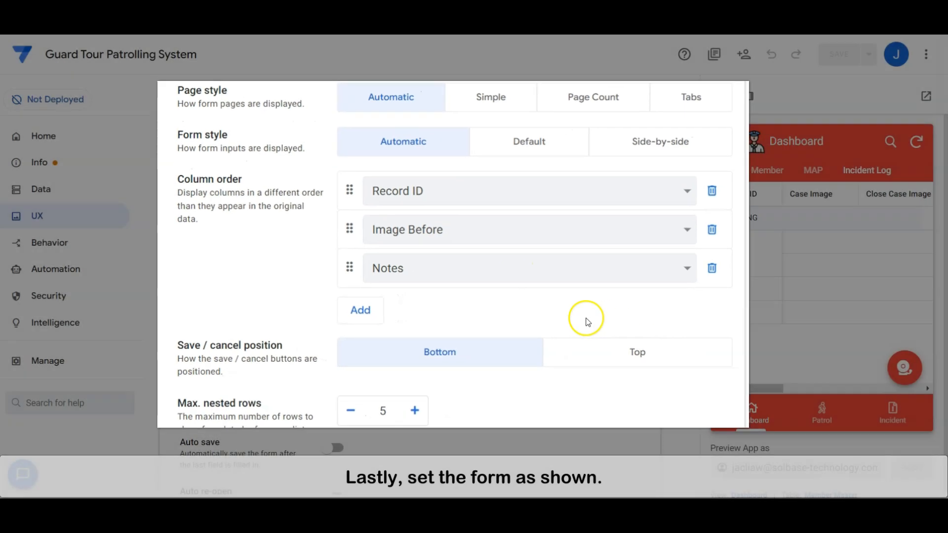
scroll(527, 324, "down", 8)
left_click(474, 258)
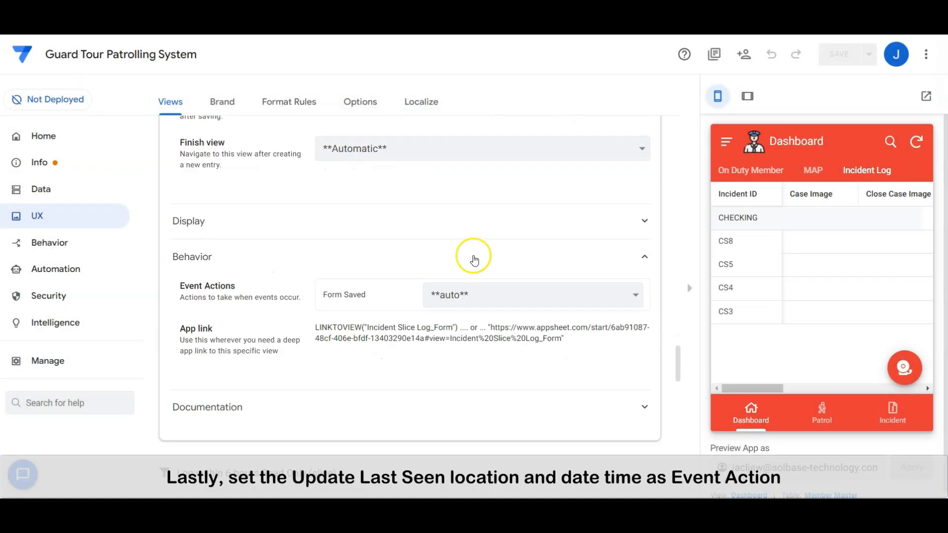
left_click(524, 296)
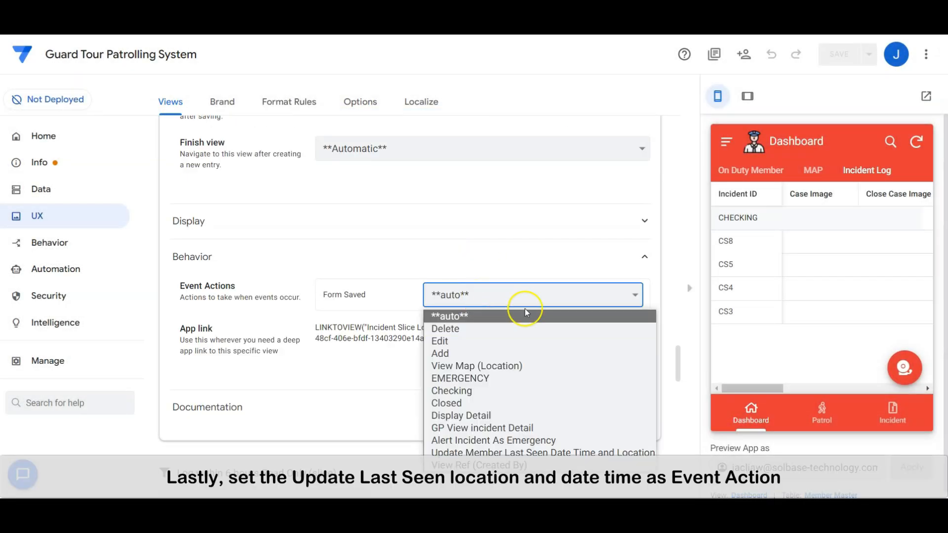
left_click(540, 452)
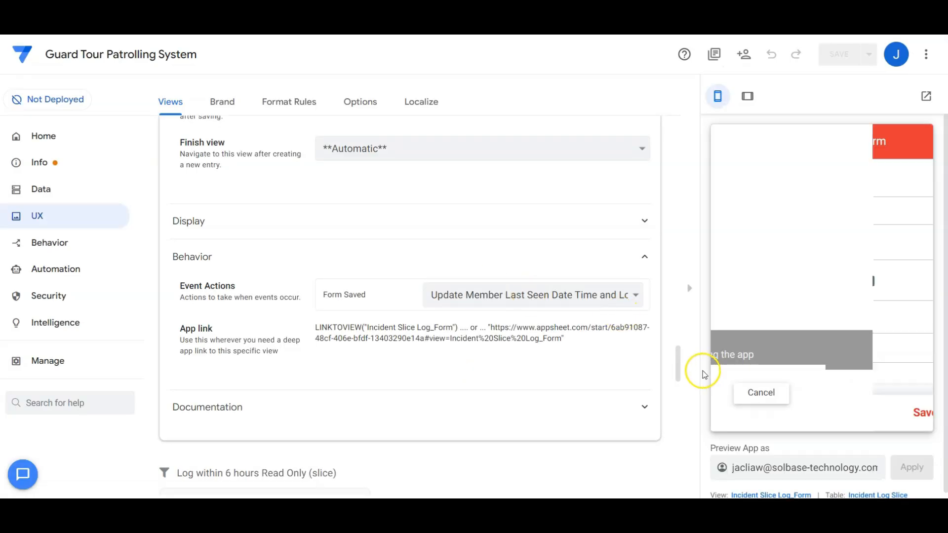
Step: Open the Incident Log in the app preview and examine the Incident Master view's data source, position, sorting, grouping and row-selected event action
left_click(870, 171)
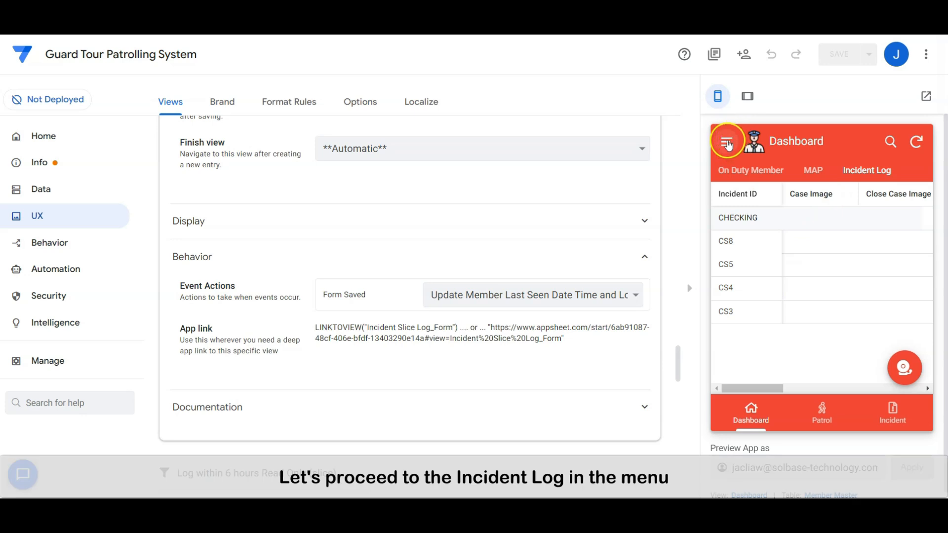
left_click(728, 144)
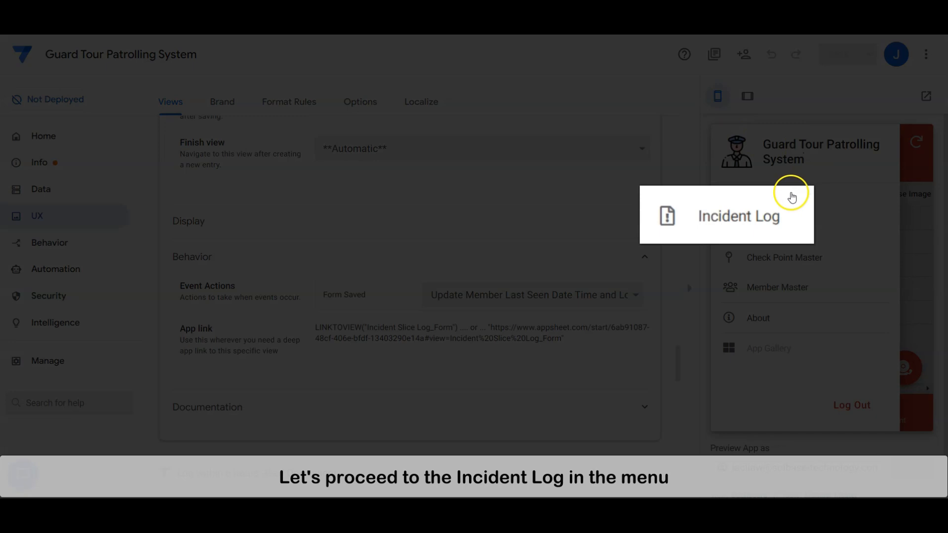
left_click(760, 228)
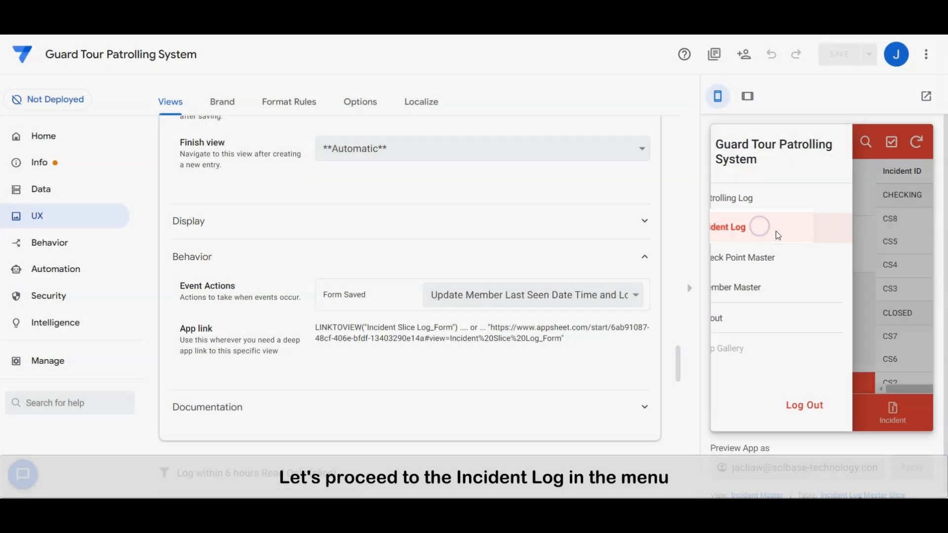
scroll(346, 217, "up", 10)
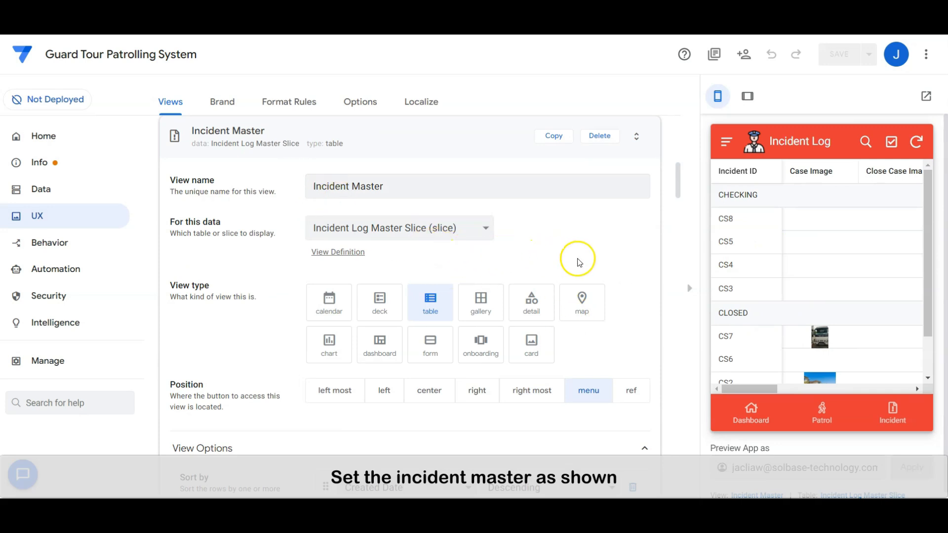
scroll(581, 379, "down", 4)
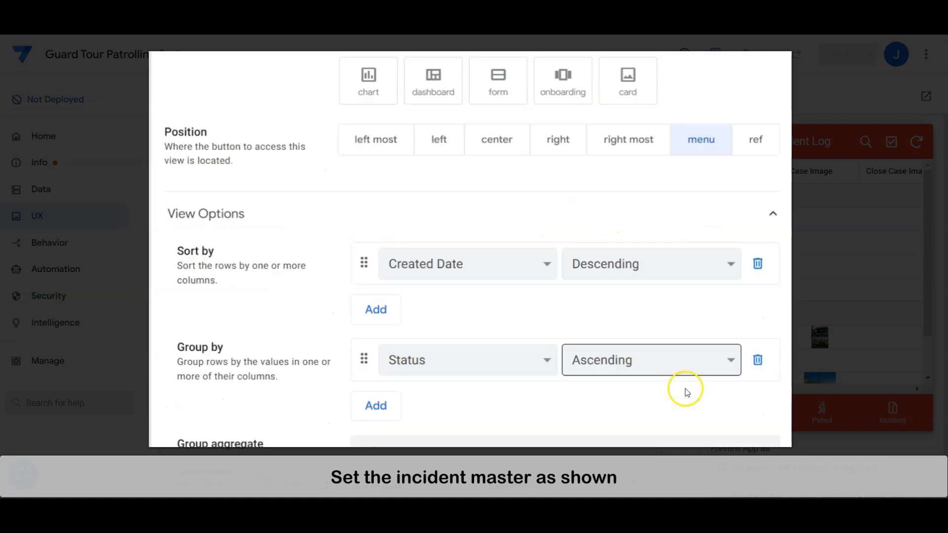
scroll(686, 392, "down", 1)
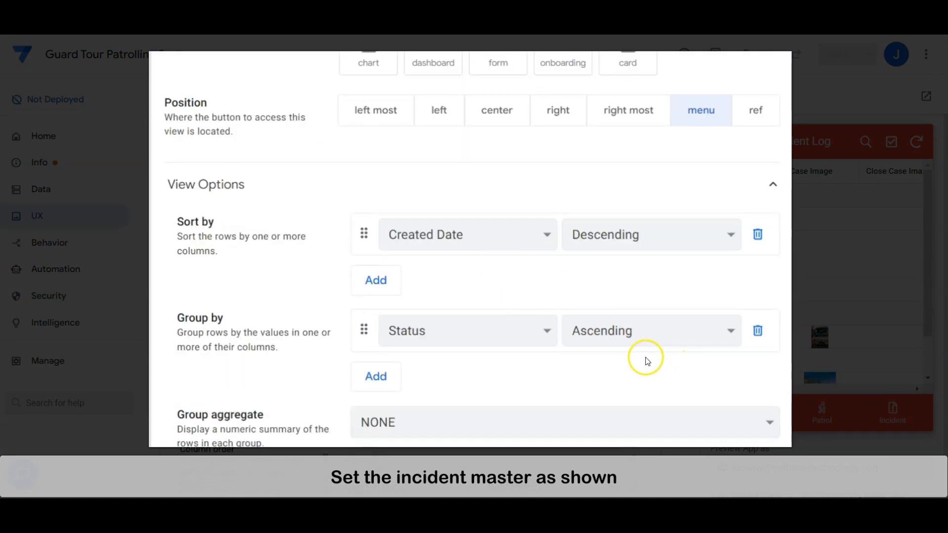
scroll(646, 360, "down", 6)
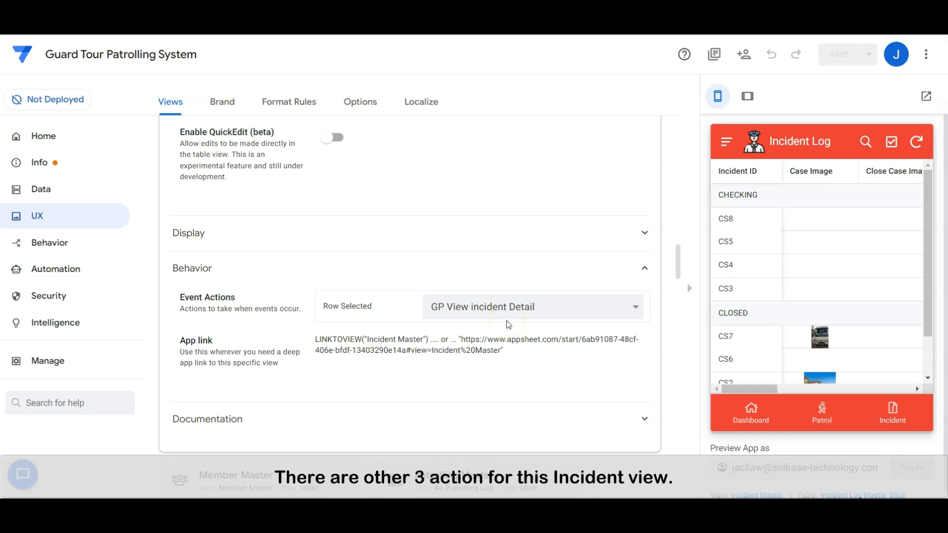
Step: Go to the Incident Log actions and open incident CS8's details in the app preview to see its available actions
scroll(407, 244, "up", 10)
left_click(81, 241)
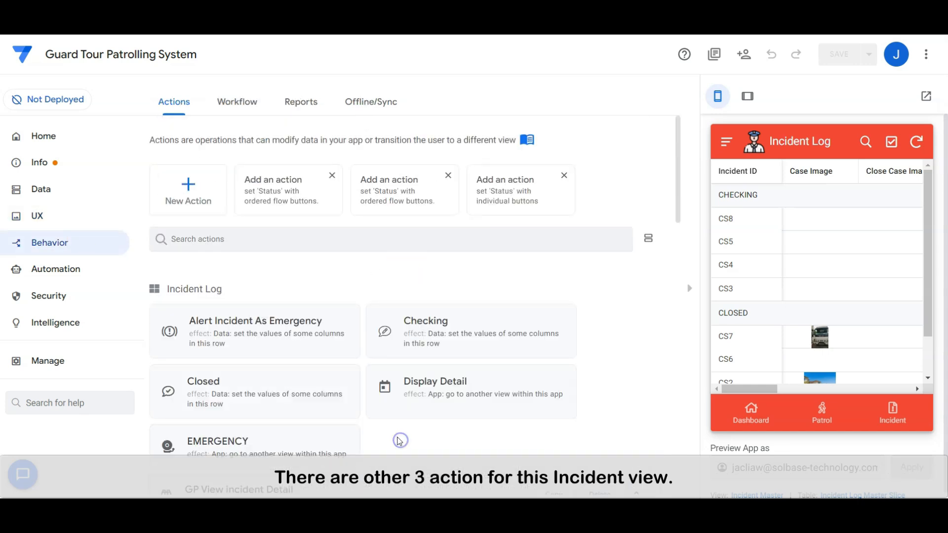
scroll(390, 436, "down", 2)
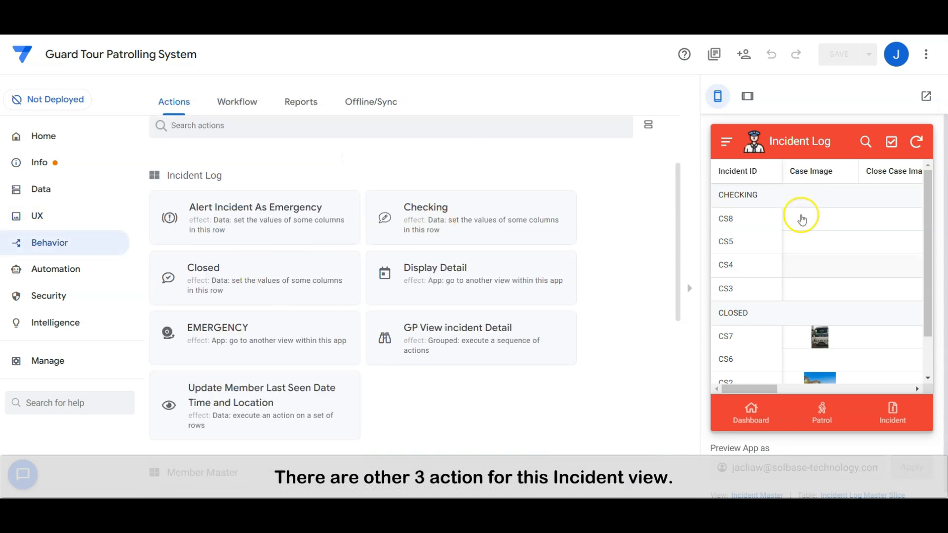
left_click(781, 222)
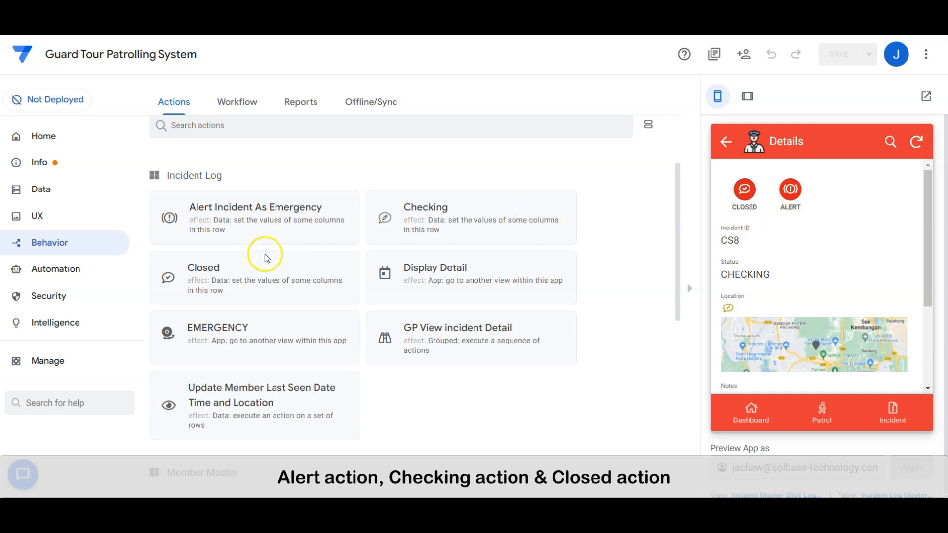
Step: Make the Incident Log's Closed action require confirmation with the message "Confirm closed?" and collapse its settings
left_click(267, 280)
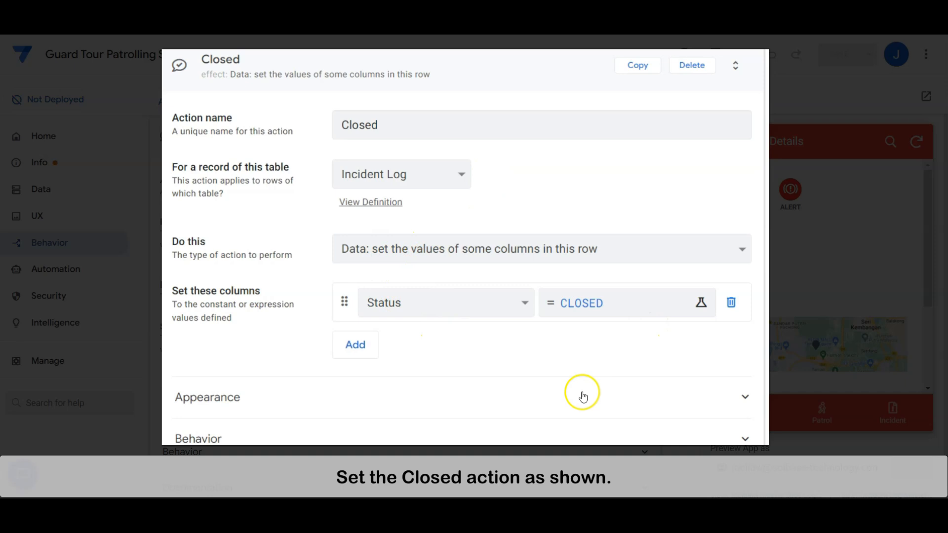
scroll(562, 419, "down", 4)
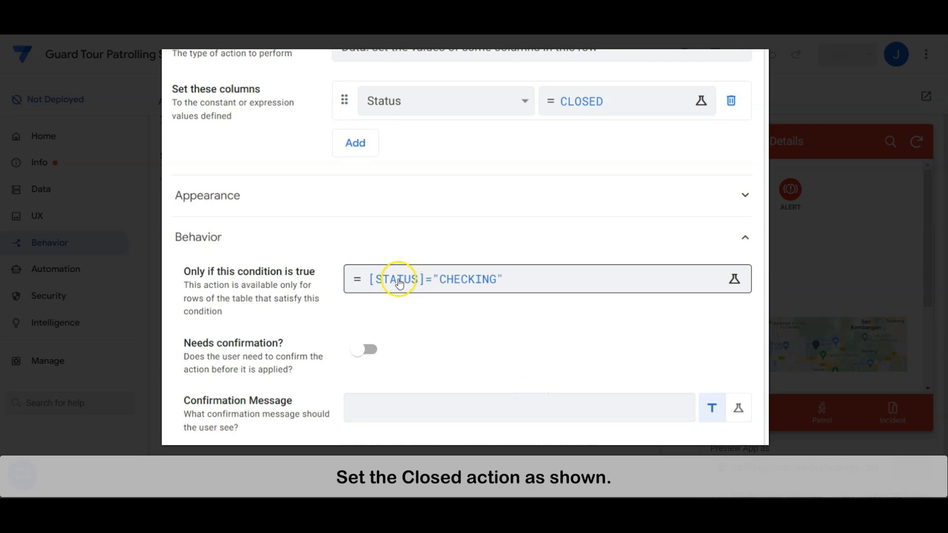
left_click(365, 350)
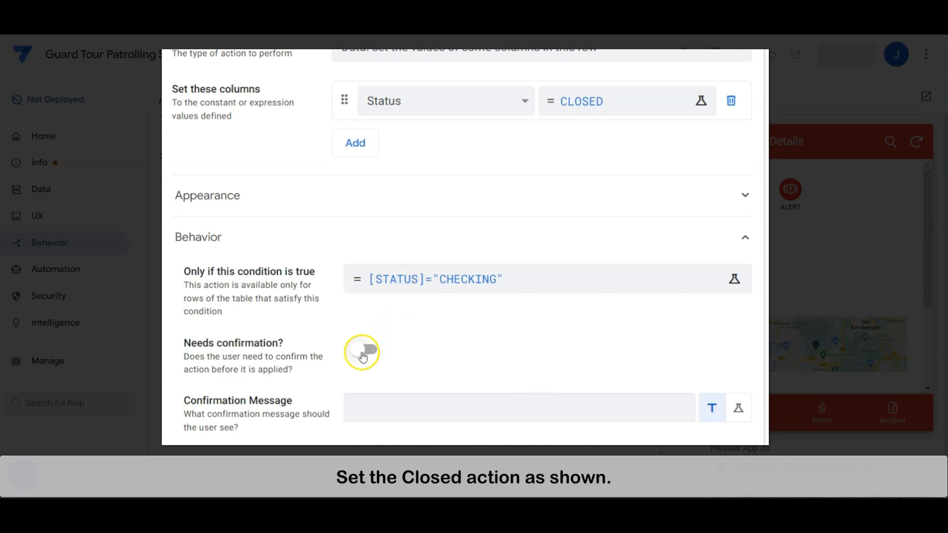
left_click(428, 405)
type("Confirm closed?")
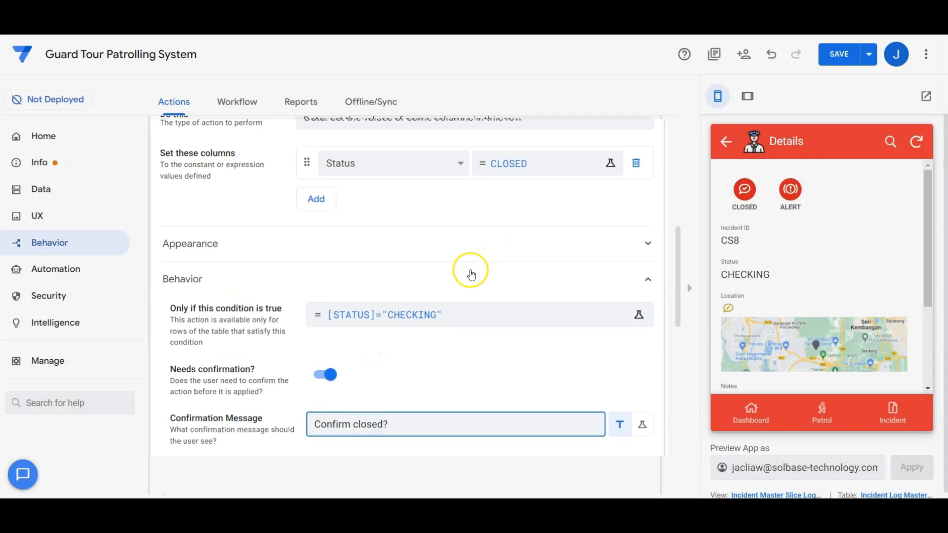
scroll(470, 269, "up", 8)
left_click(406, 311)
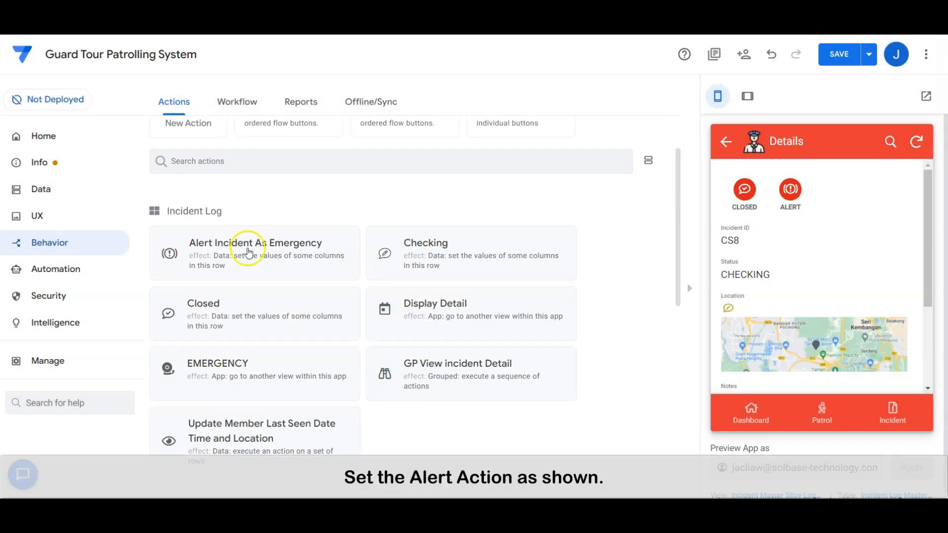
Step: Open the Alert Incident As Emergency action, examine its Notes column expression, and close the Expression Assistant without saving
left_click(248, 253)
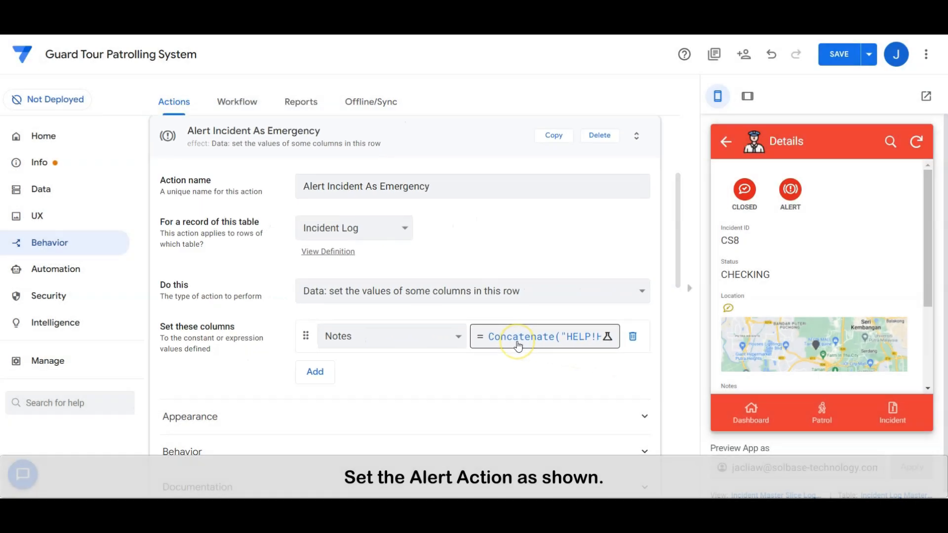
left_click(517, 342)
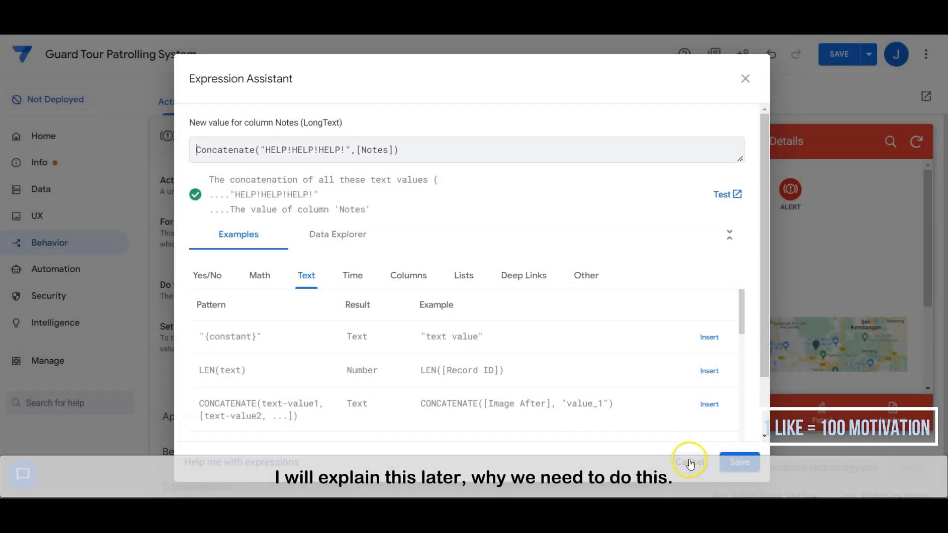
left_click(688, 461)
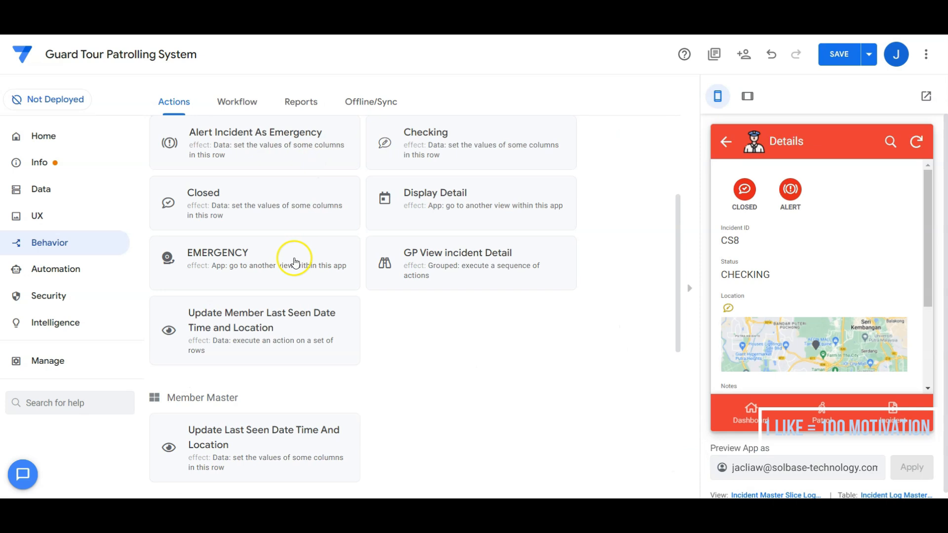
Step: Examine the EMERGENCY action's LINKTOFORM target expression without saving, and run the action from the previewed Dashboard to see its form
left_click(292, 250)
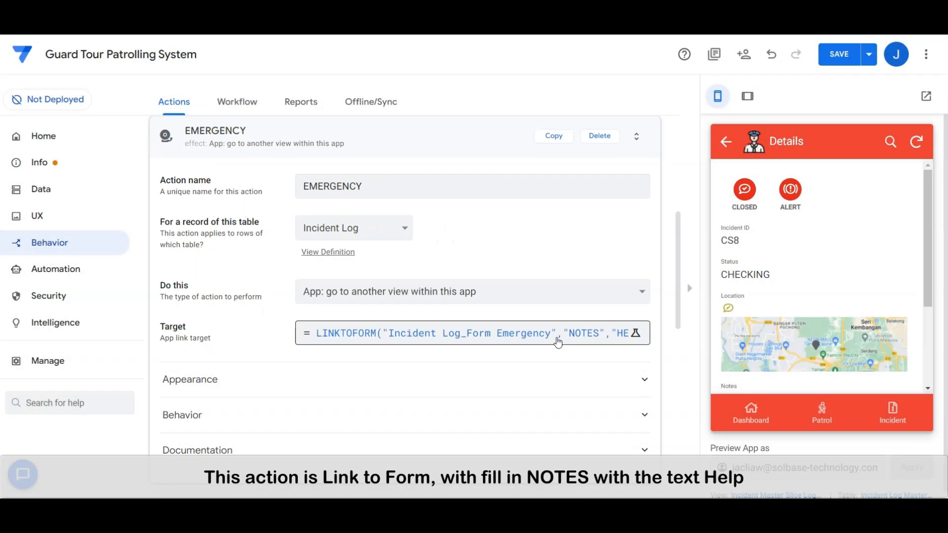
left_click(557, 337)
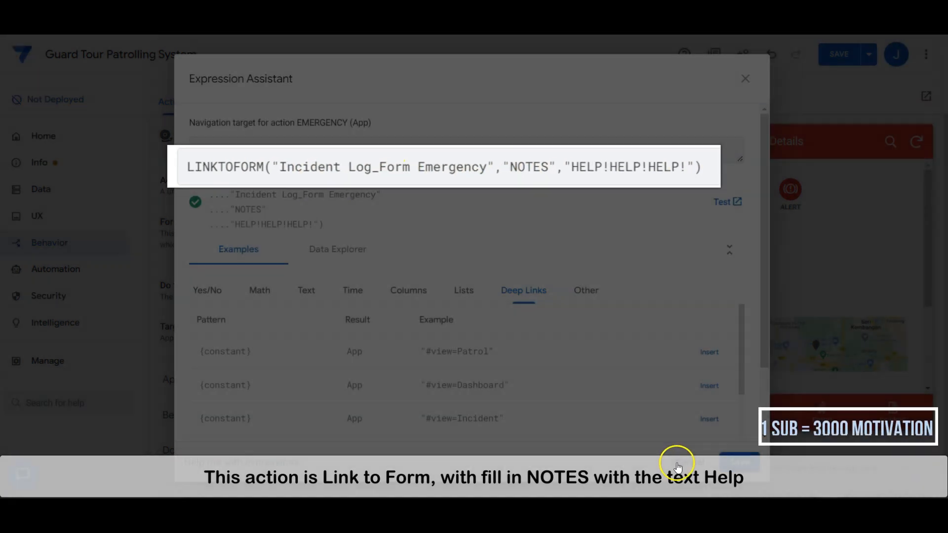
left_click(684, 461)
left_click(751, 412)
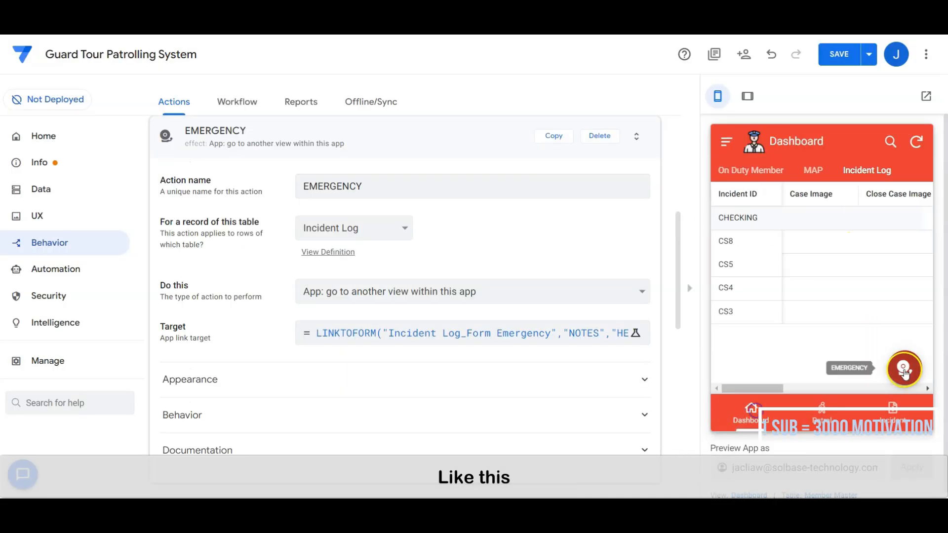
left_click(904, 371)
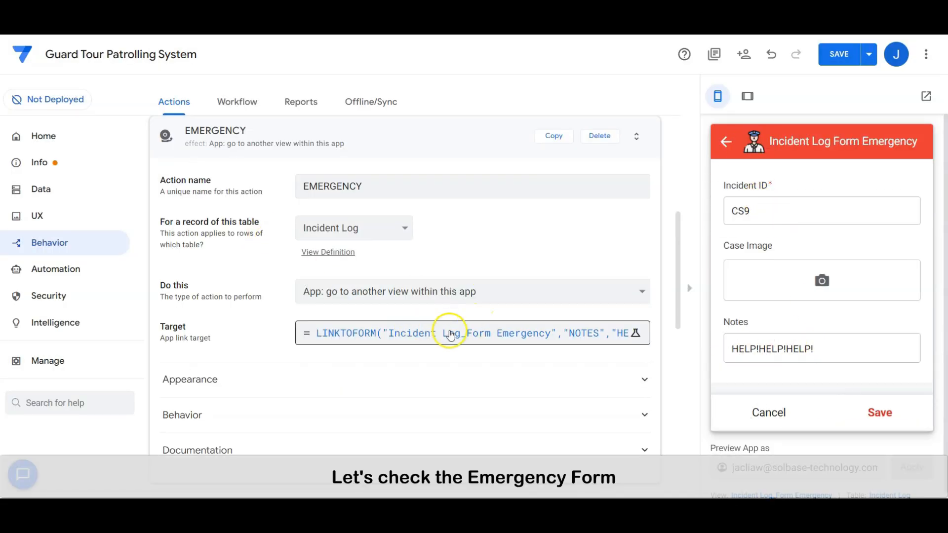
Step: In the Incident Log_Form Emergency view, set the Form Saved event action to Update Member Last Seen Date Time and Location
left_click(55, 220)
scroll(366, 275, "down", 10)
scroll(373, 284, "up", 10)
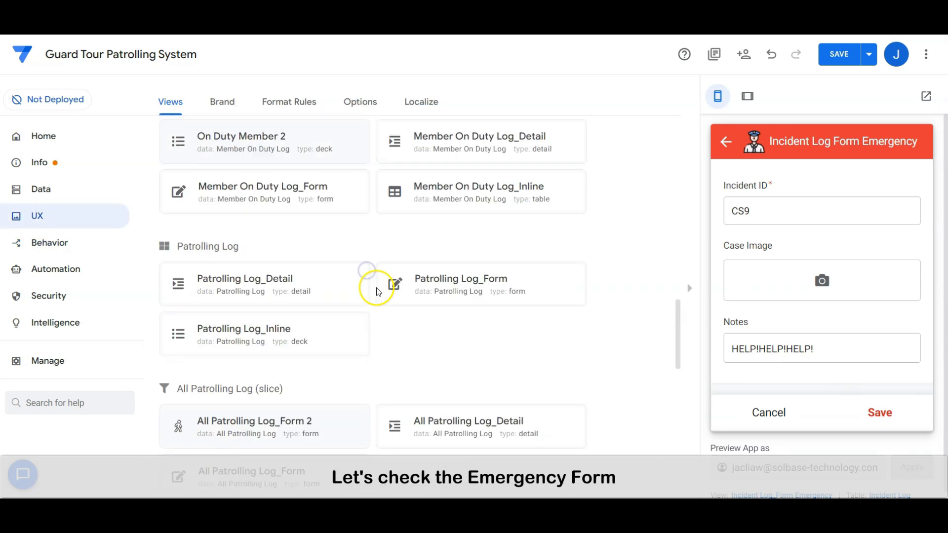
left_click(477, 212)
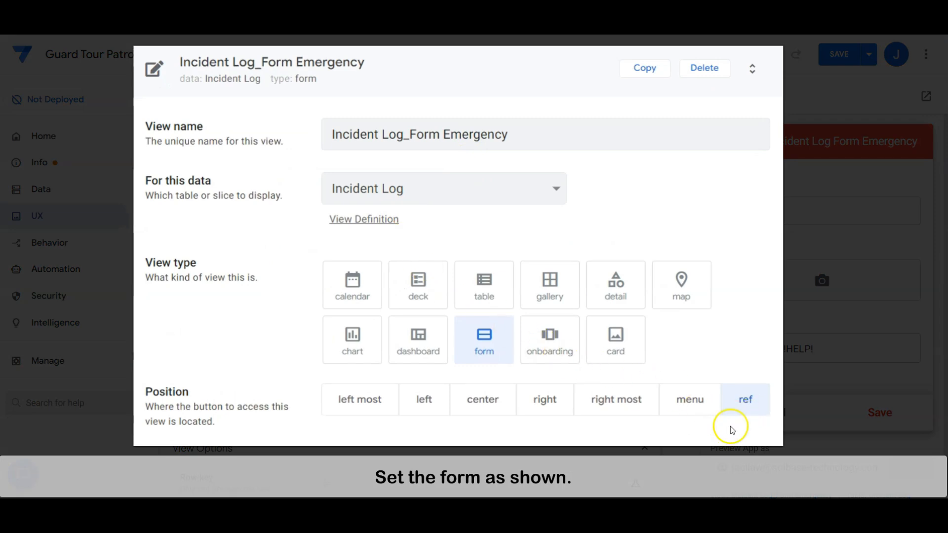
scroll(733, 430, "down", 10)
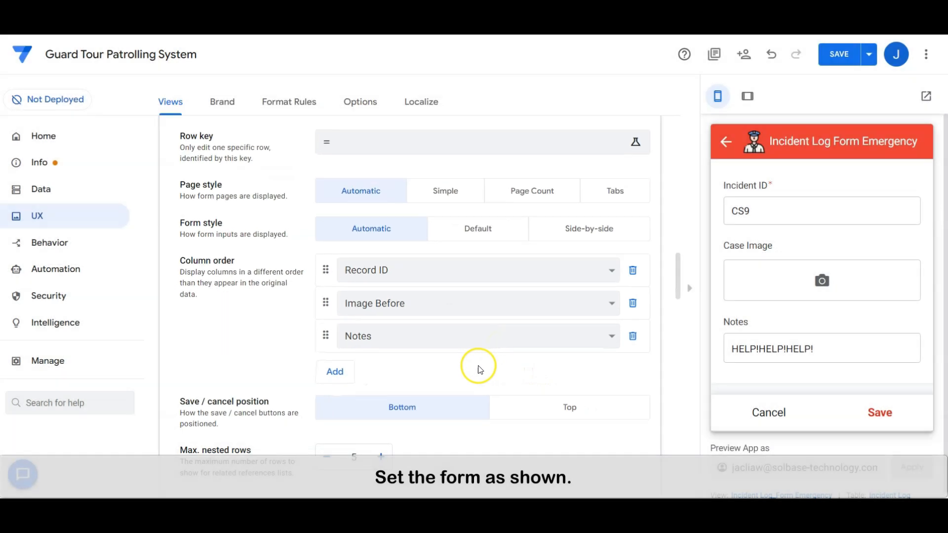
scroll(480, 368, "down", 5)
scroll(480, 369, "down", 5)
left_click(489, 236)
left_click(510, 394)
left_click(558, 293)
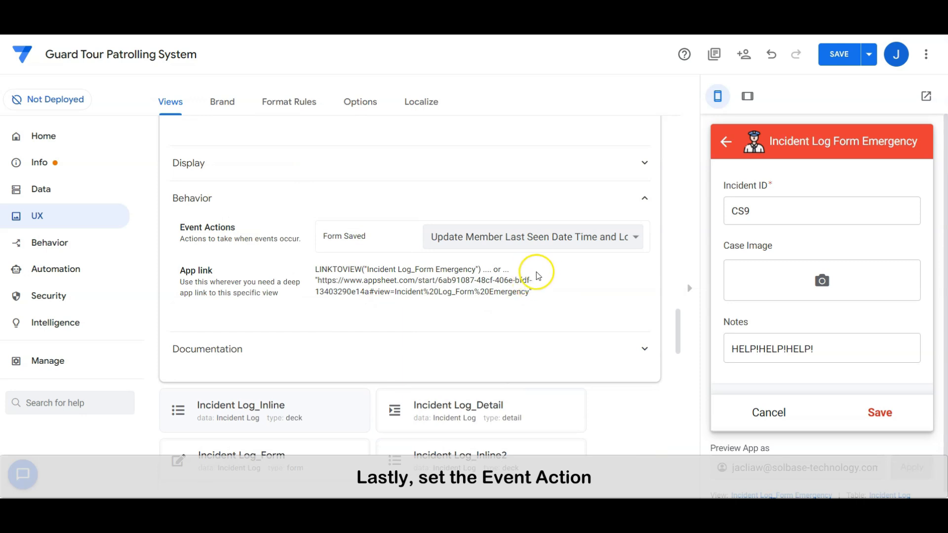
Step: Save the app changes and open the Incident Log automation bot that sends a notification for emergency records
left_click(869, 54)
left_click(812, 115)
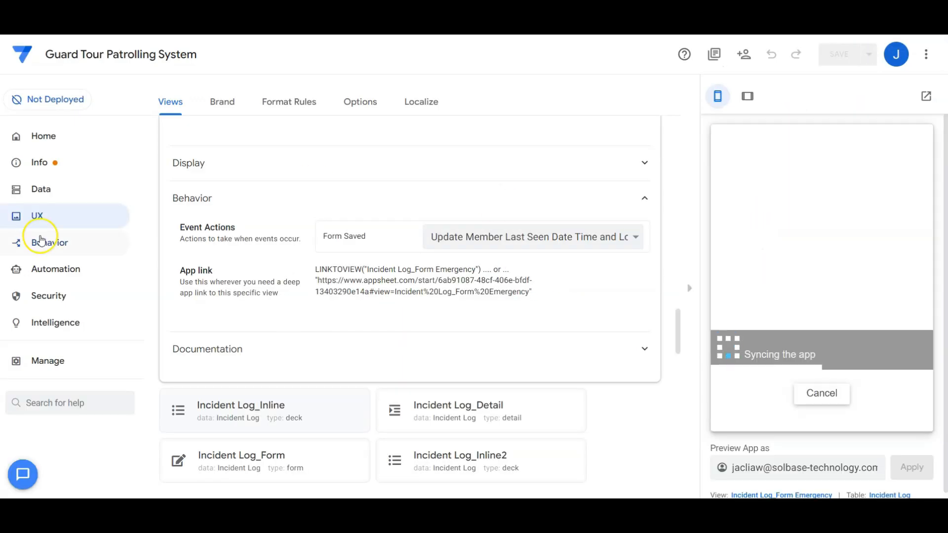
left_click(49, 270)
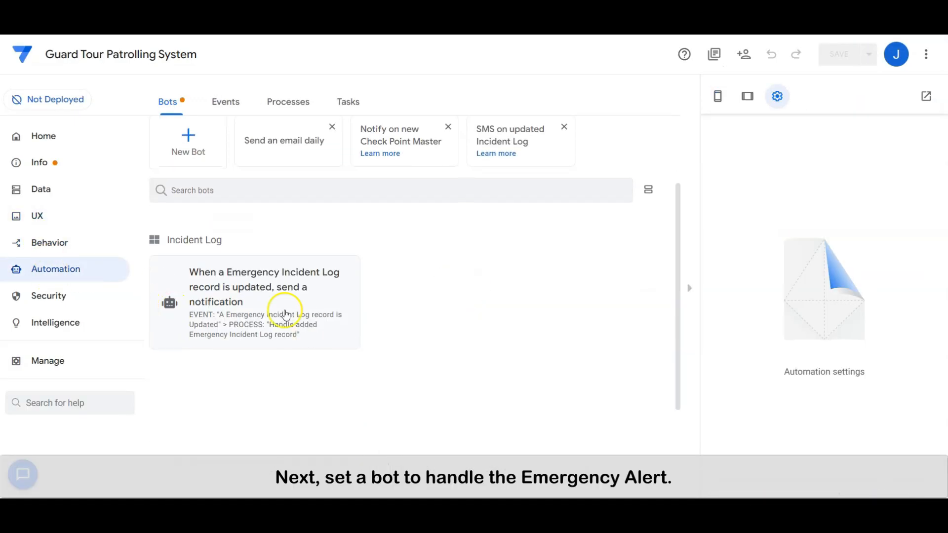
left_click(277, 299)
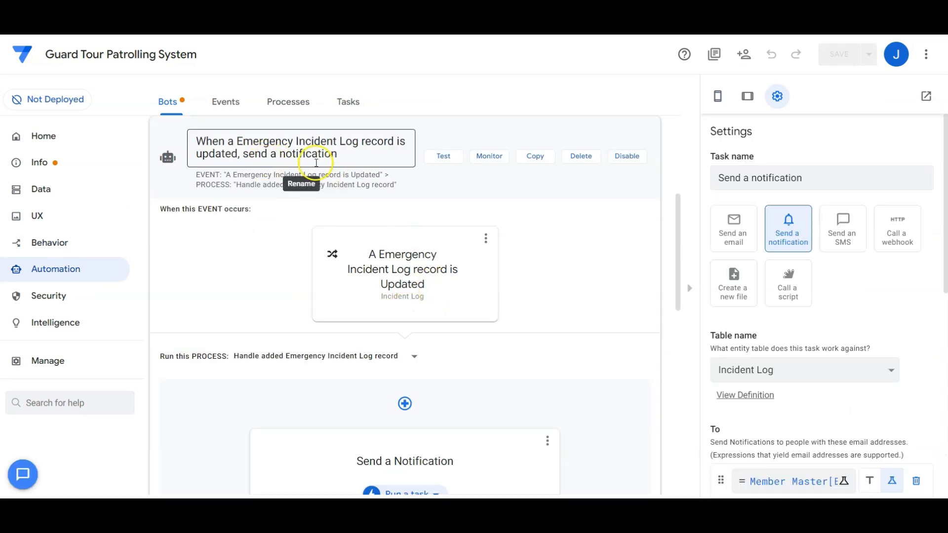
Step: Examine the bot's emergency event settings and its Condition expression, and close the Expression Assistant without saving
left_click(464, 285)
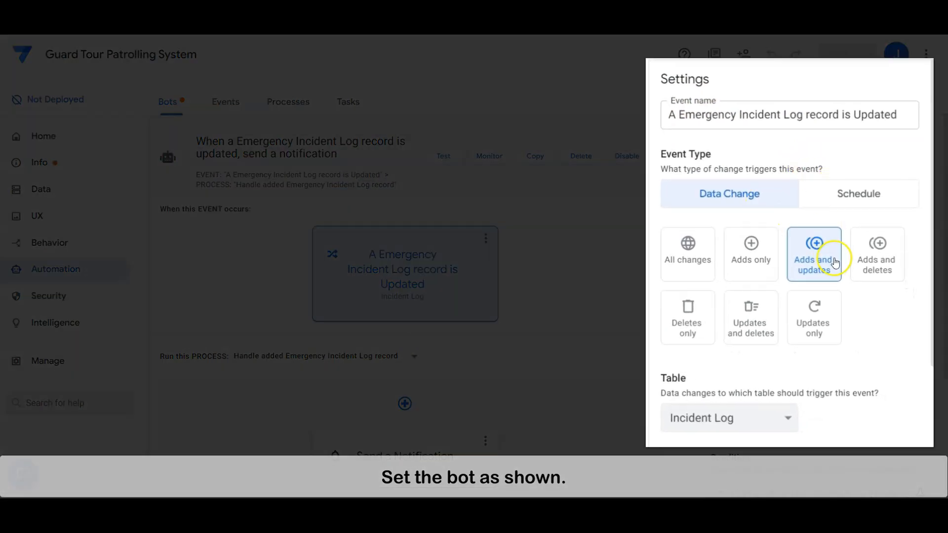
scroll(881, 319, "down", 4)
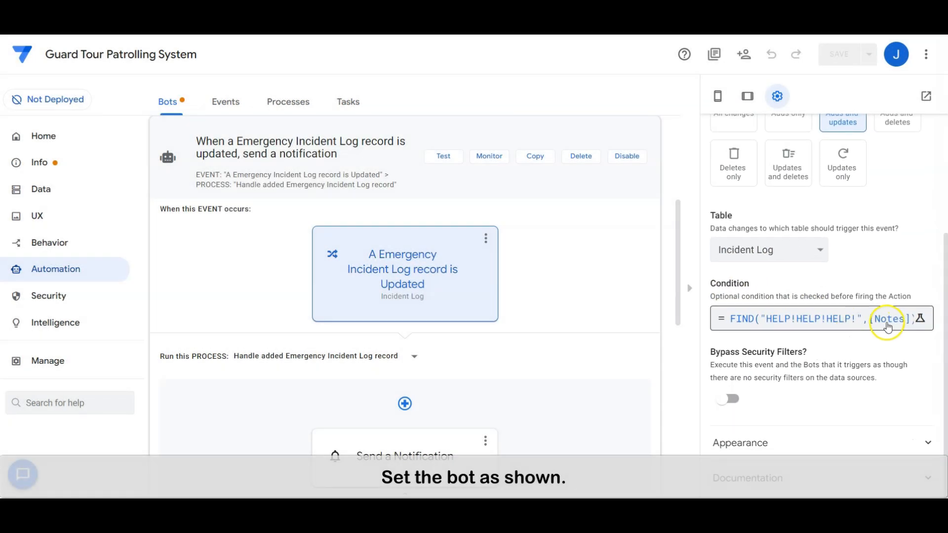
left_click(888, 327)
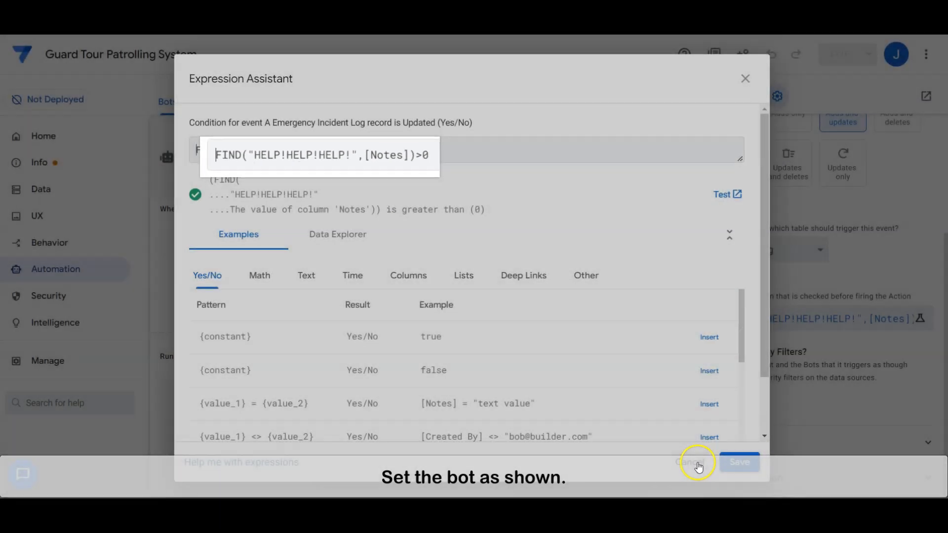
left_click(697, 462)
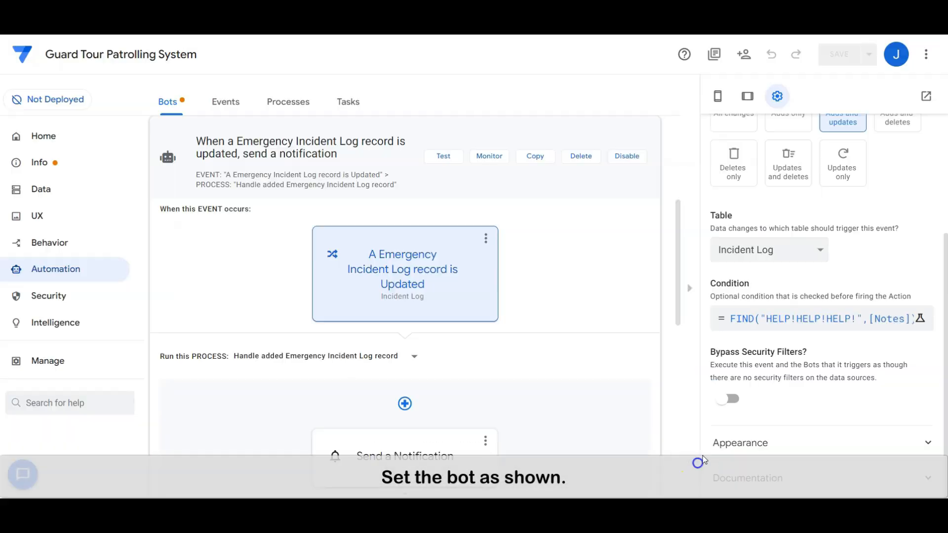
Step: Open the bot's Send a Notification step, examine the task's recipient expression, and close the Expression Assistant without saving
scroll(413, 233, "down", 5)
left_click(413, 233)
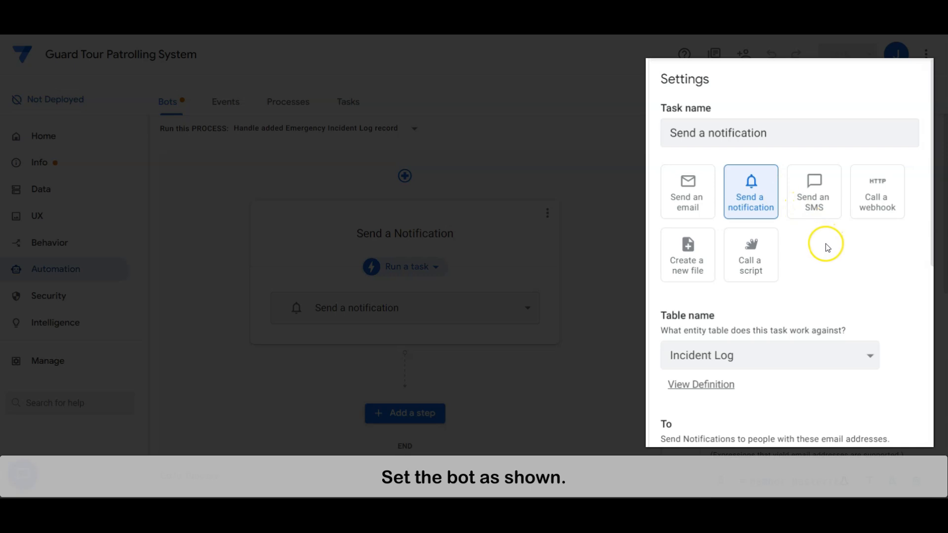
scroll(826, 244, "down", 5)
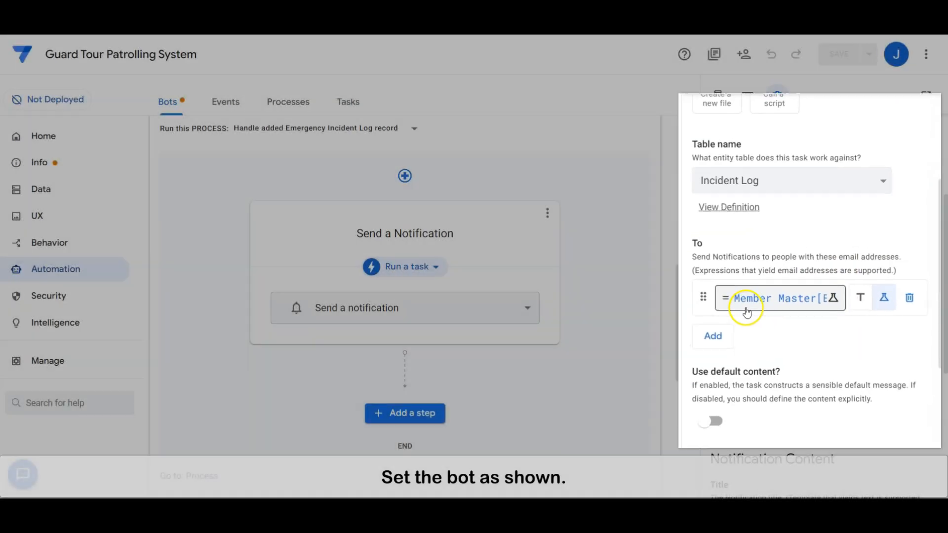
left_click(788, 310)
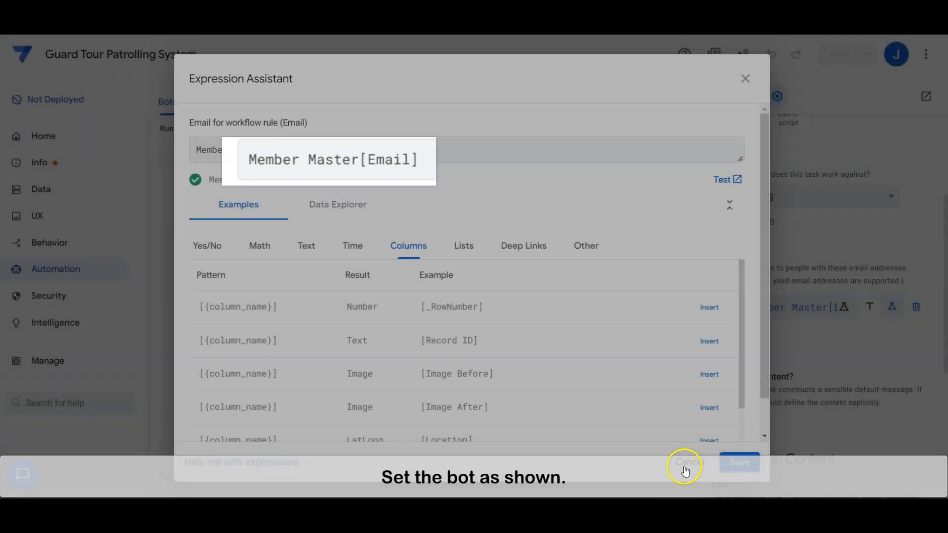
left_click(685, 468)
Step: Examine the notification's title, body template and DeepLink expression, and close the Expression Assistant without saving
scroll(755, 349, "down", 5)
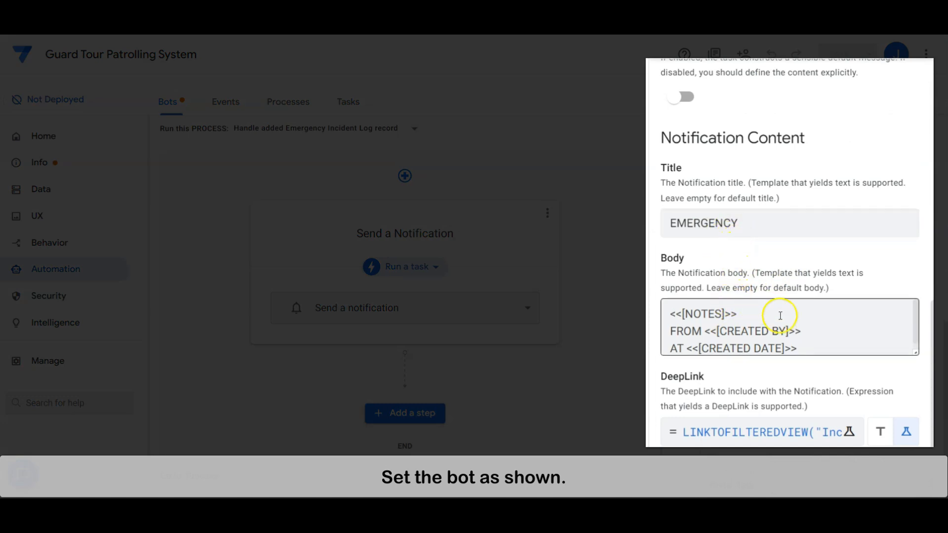
left_click(826, 331)
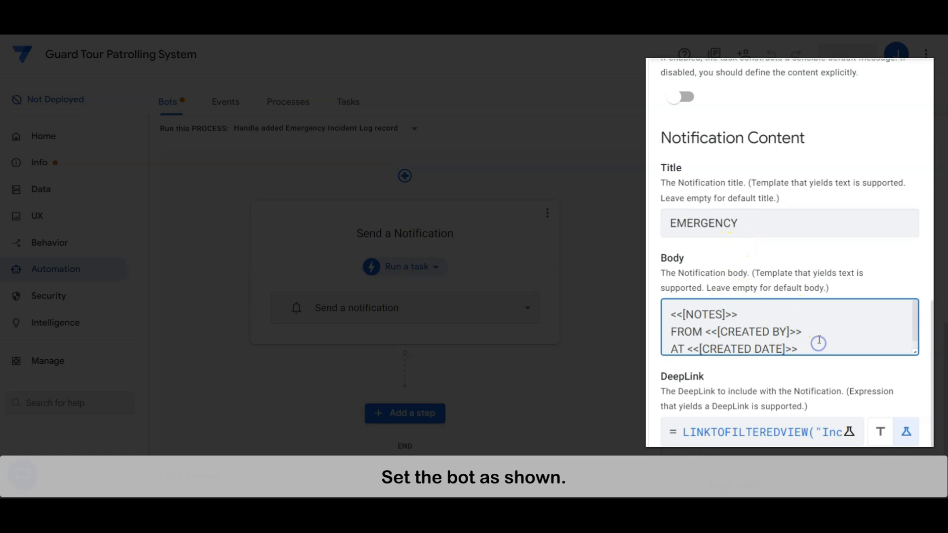
left_click(747, 339)
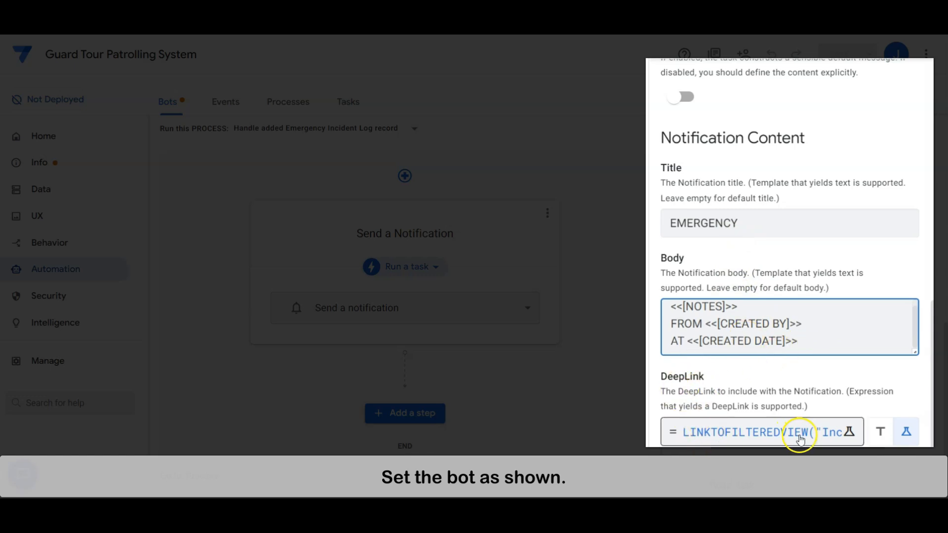
left_click(831, 435)
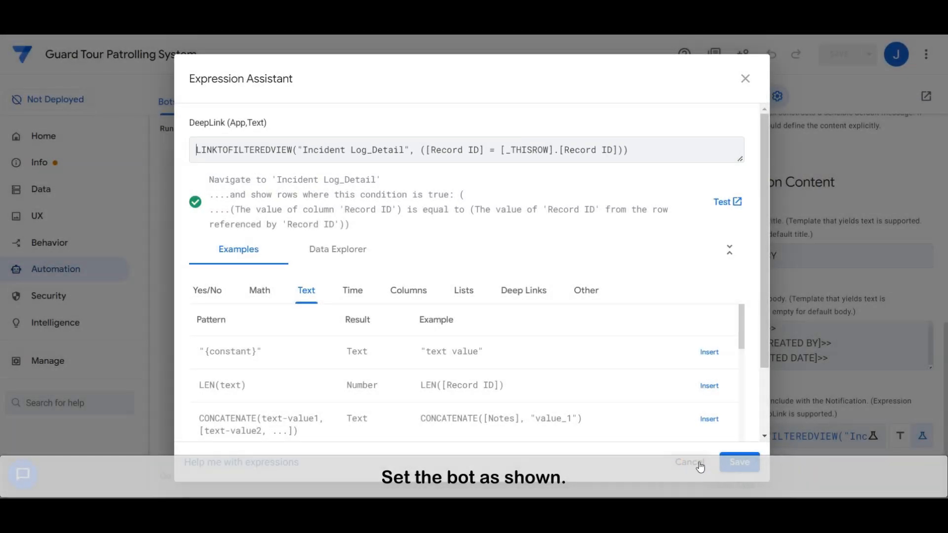
left_click(700, 464)
Step: Open the Incident Log_Detail view's settings and examine its column order
left_click(41, 225)
scroll(360, 271, "down", 10)
left_click(506, 226)
scroll(474, 324, "down", 7)
scroll(474, 324, "up", 1)
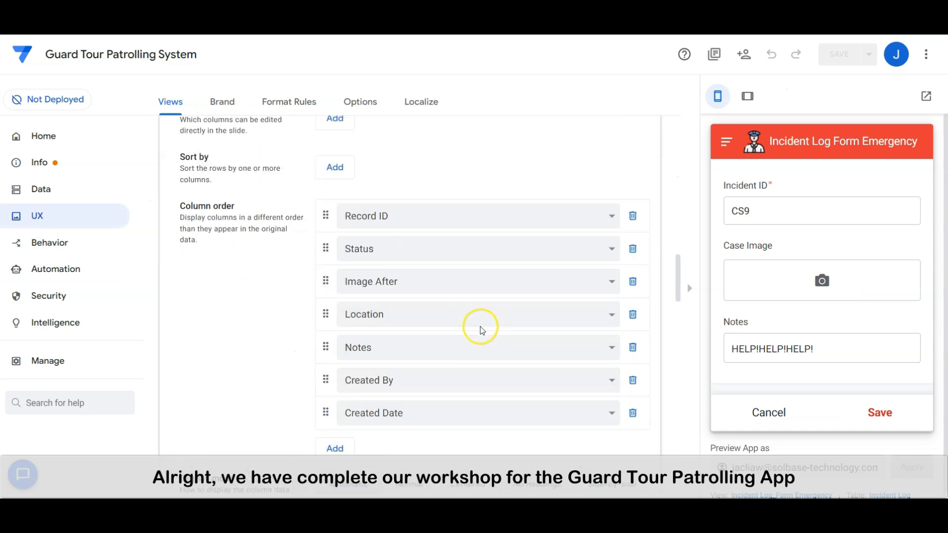
Step: Cancel the emergency form in the app preview and collapse the Incident Log_Detail view's settings
left_click(781, 414)
scroll(491, 203, "up", 8)
left_click(490, 280)
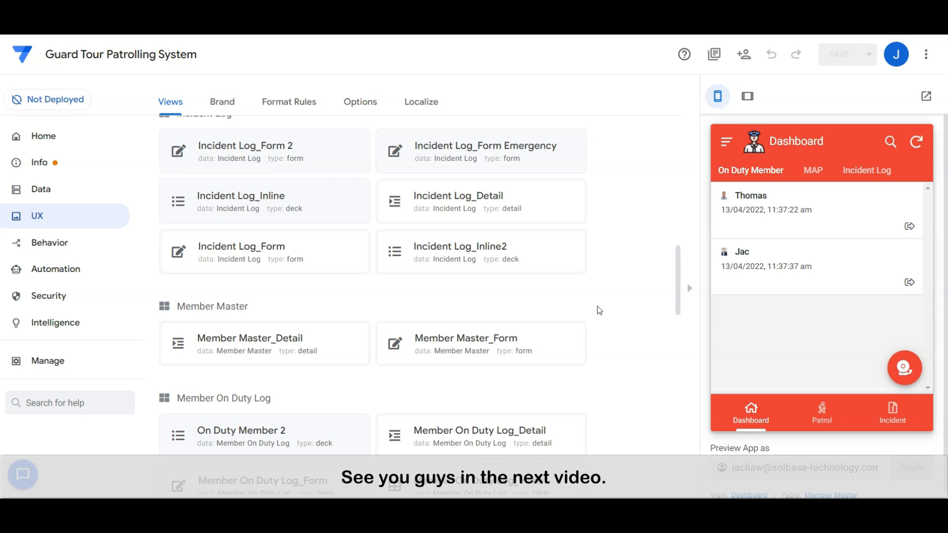
scroll(595, 314, "up", 1)
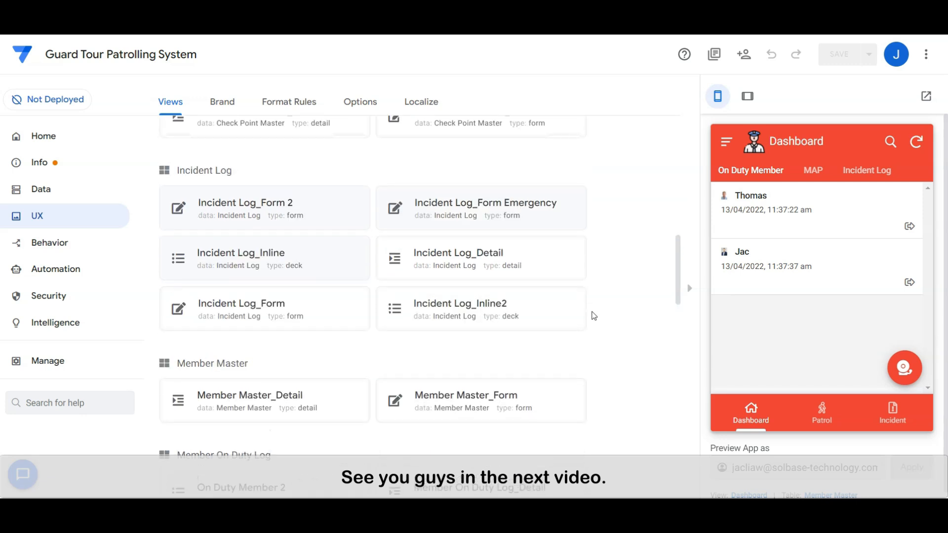